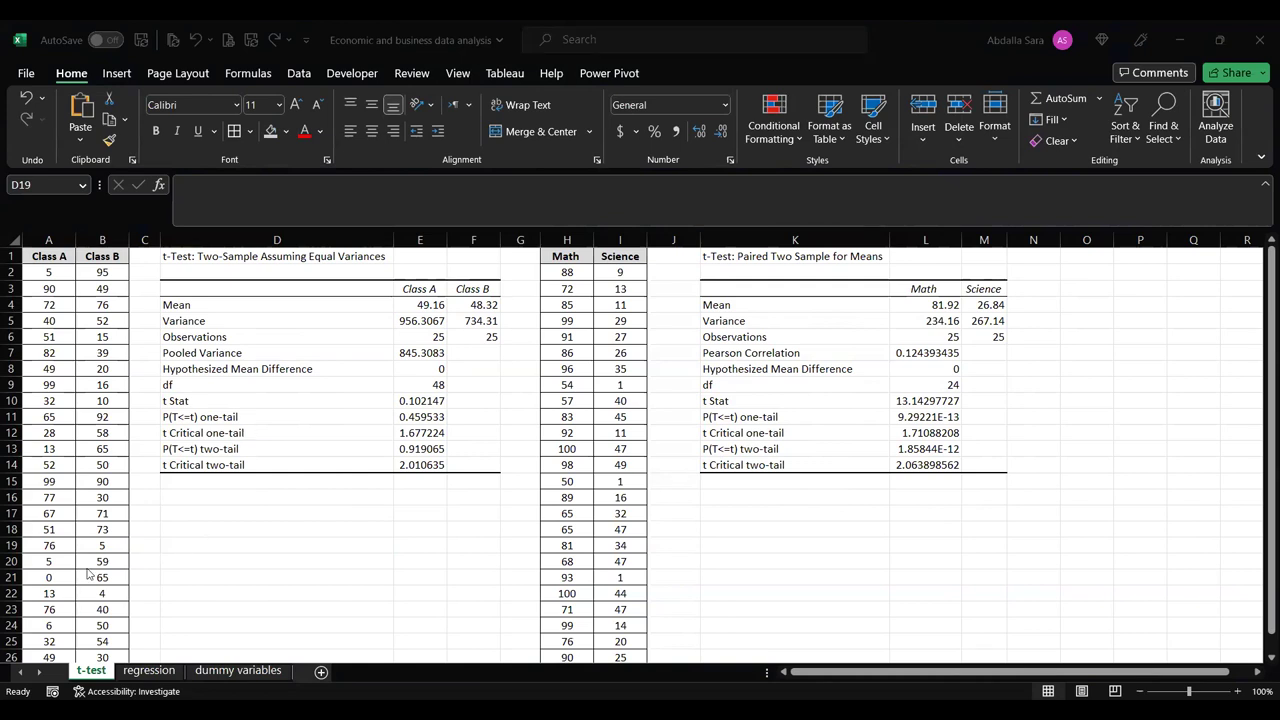
# - Examine the existing equal-variances and paired t-test outputs on the t-test sheet
pyautogui.scroll(-2, 88, 570)
pyautogui.scroll(-1, 88, 570)
pyautogui.scroll(3, 88, 570)
pyautogui.click(310, 352)
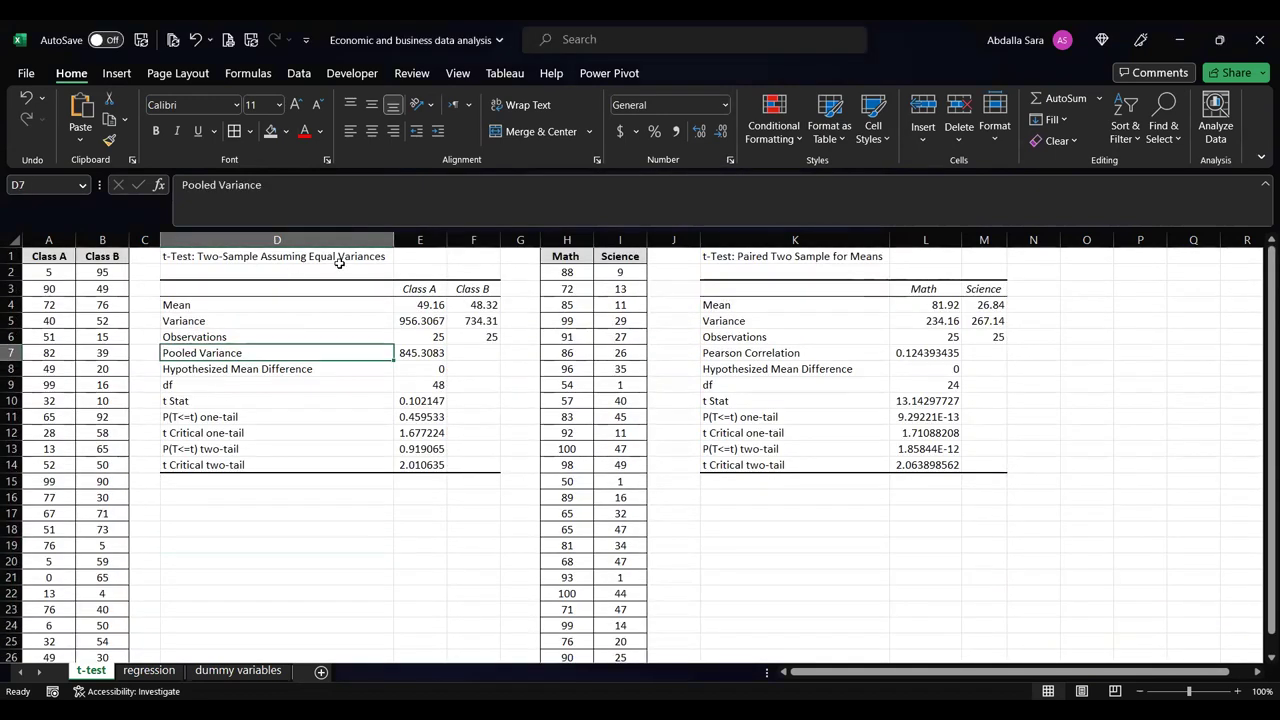
pyautogui.click(340, 272)
pyautogui.click(856, 259)
pyautogui.click(820, 328)
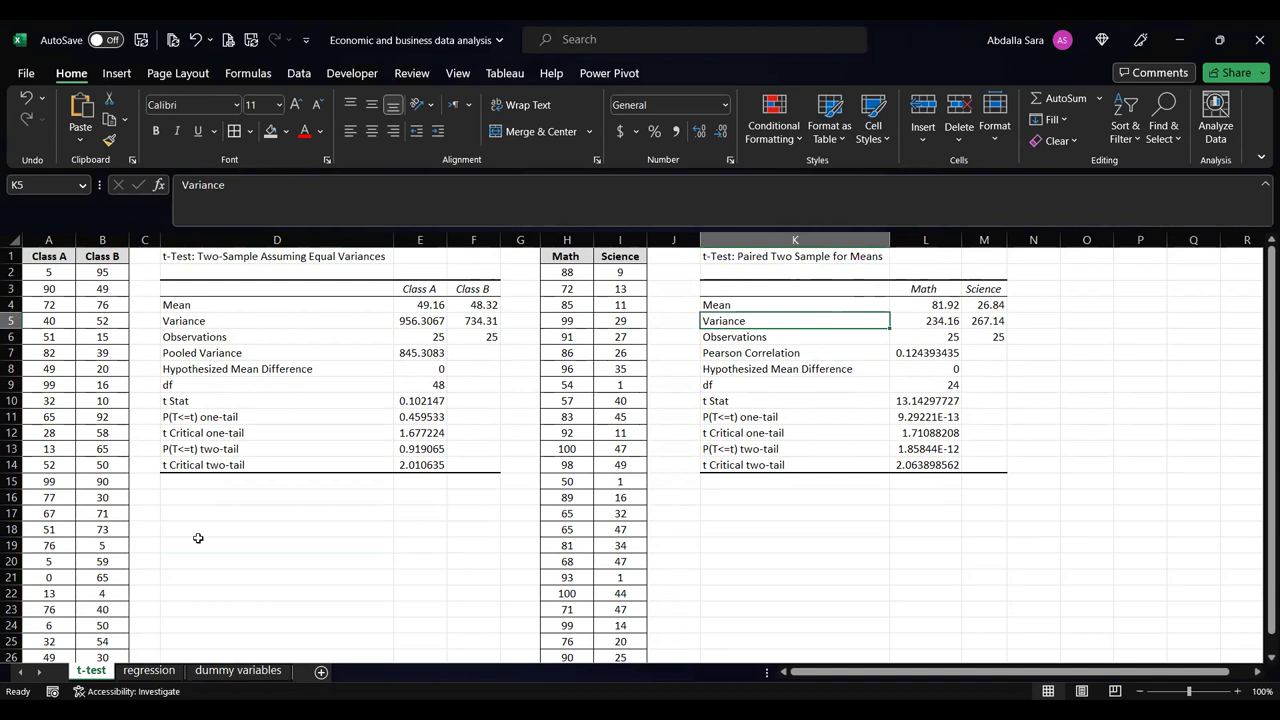
# - Review the Class A and Class B score columns that serve as the two samples for the t-test
pyautogui.click(47, 259)
pyautogui.moveTo(50, 240)
pyautogui.mouseDown()
pyautogui.moveTo(105, 240)
pyautogui.moveTo(50, 240)
pyautogui.mouseUp()
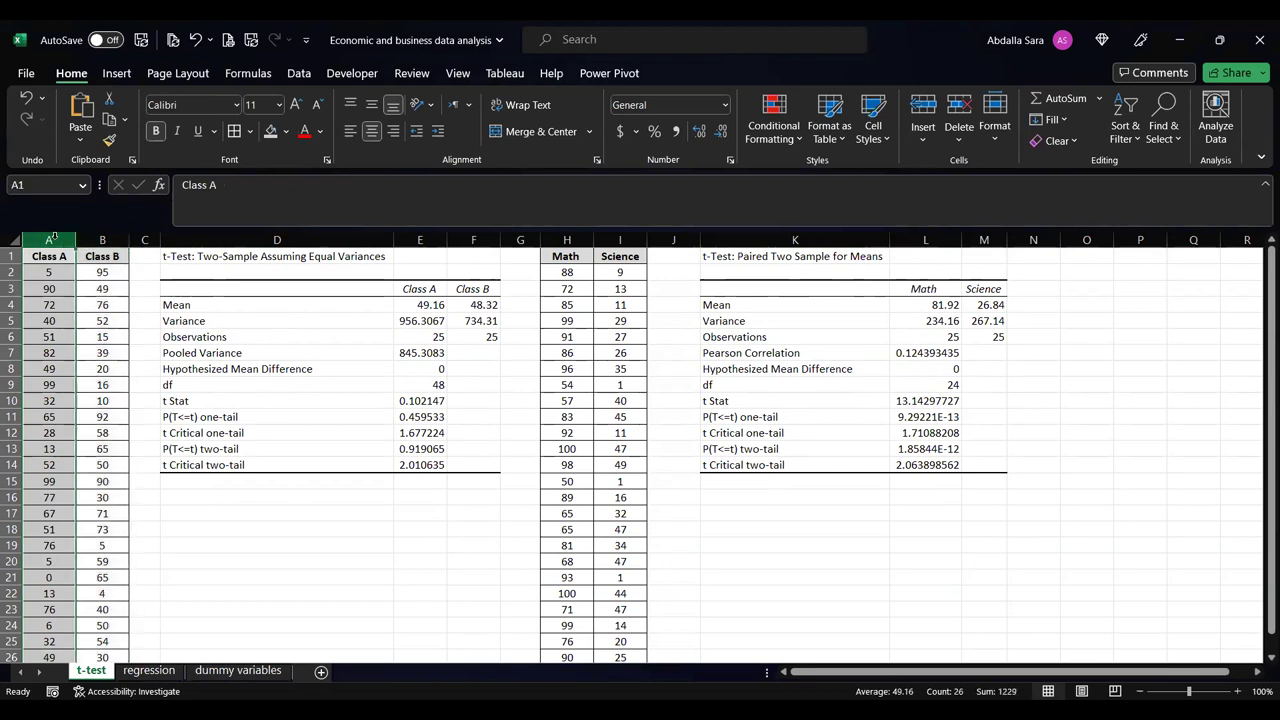
pyautogui.click(47, 258)
pyautogui.click(98, 256)
pyautogui.click(49, 275)
pyautogui.scroll(-4, 49, 275)
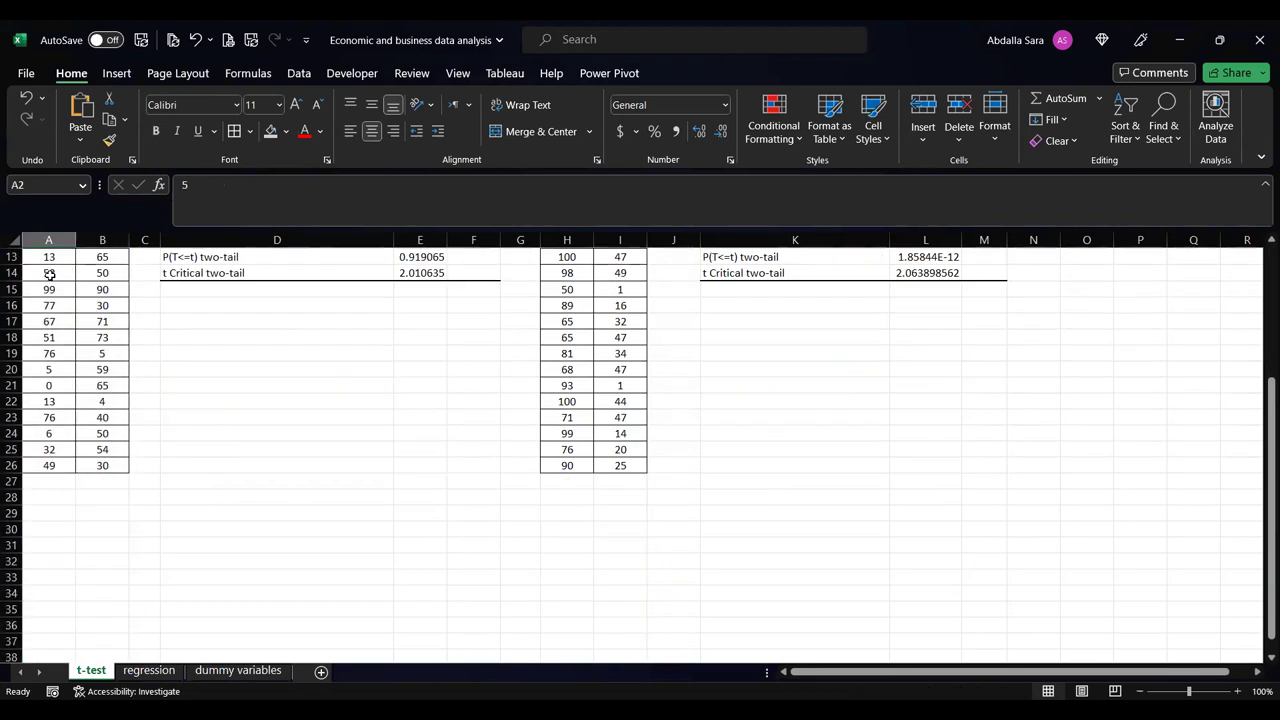
pyautogui.scroll(4, 49, 275)
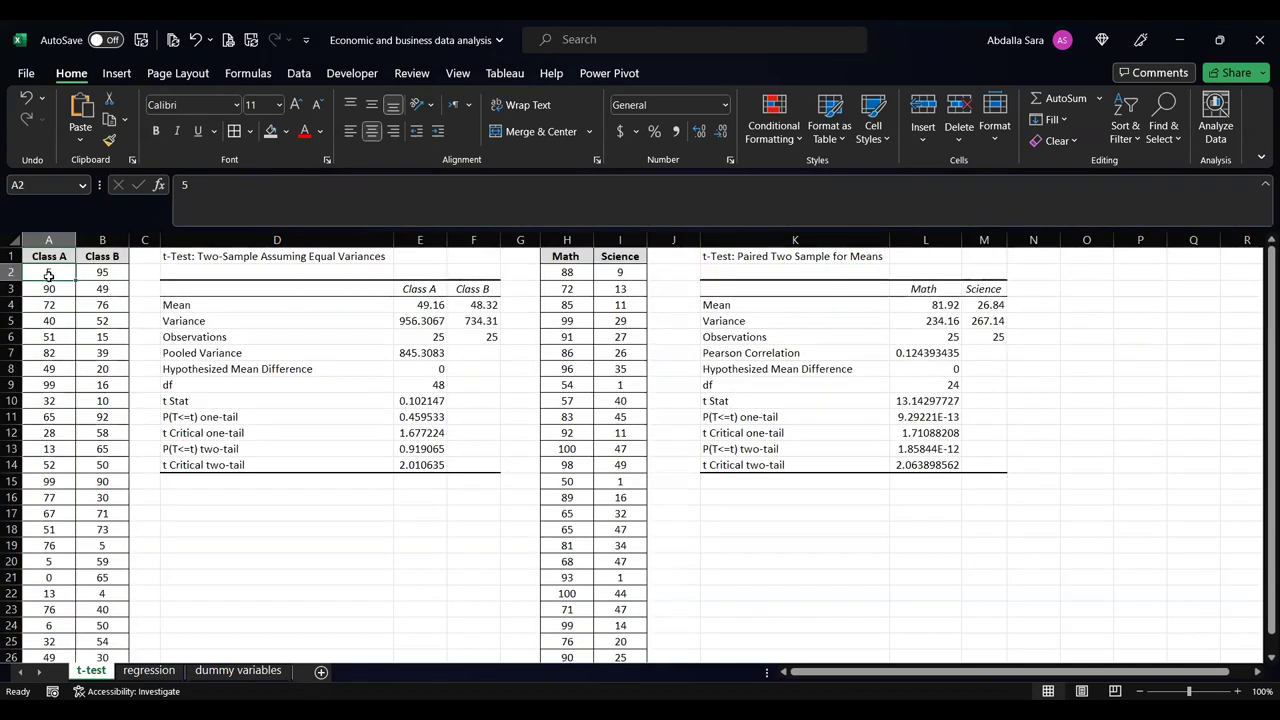
pyautogui.scroll(-5, 52, 290)
pyautogui.scroll(5, 52, 290)
pyautogui.click(52, 256)
pyautogui.click(56, 240)
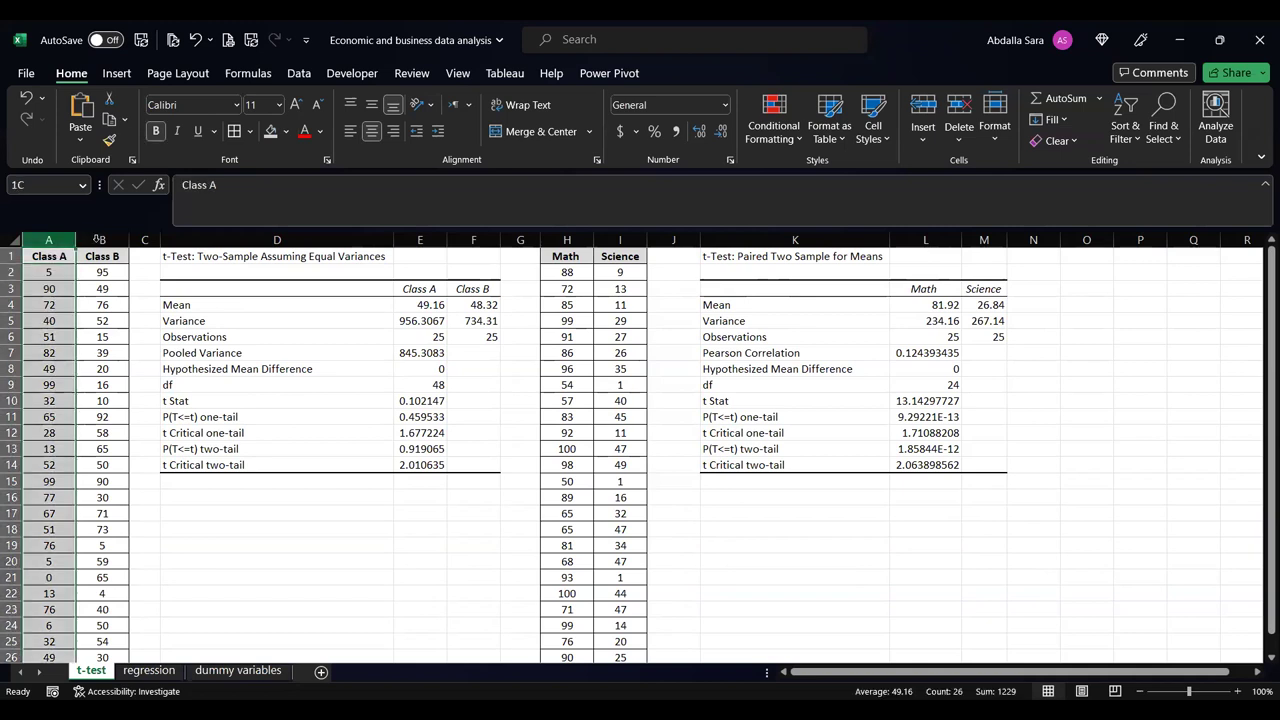
pyautogui.click(102, 240)
pyautogui.click(99, 240)
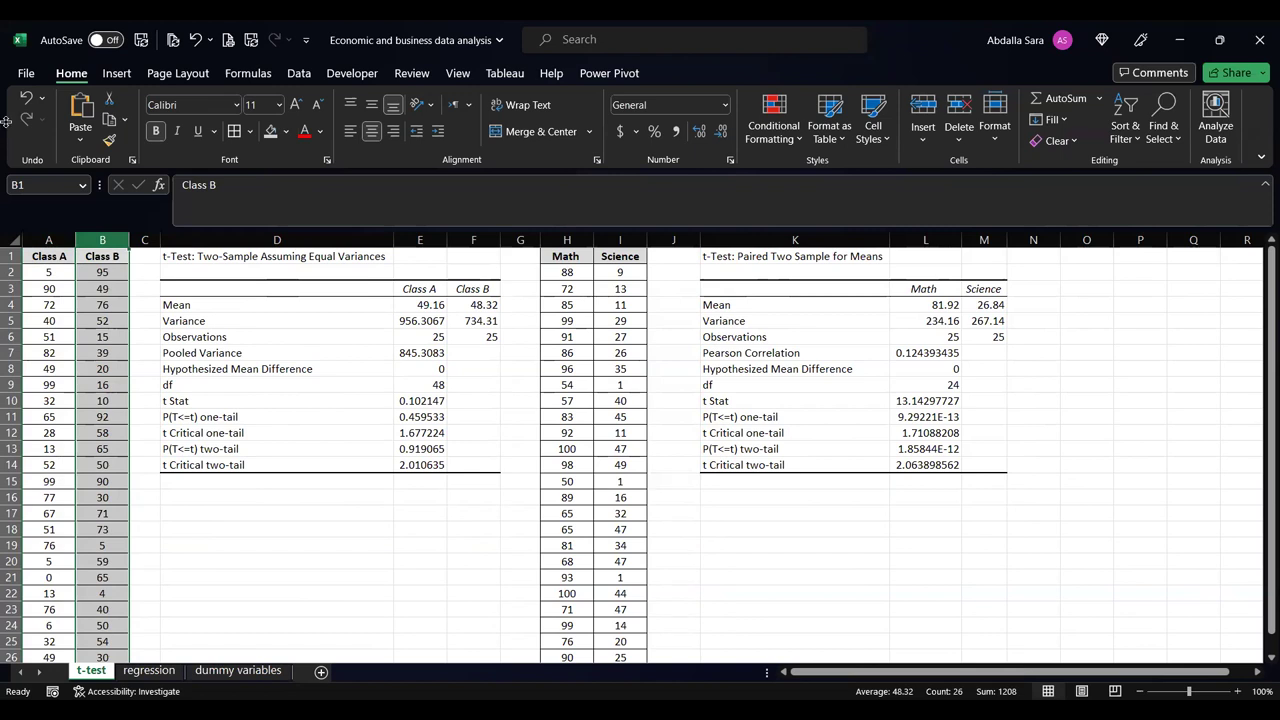
# - Open the t-Test: Two-Sample Assuming Equal Variances tool from the data analysis tools
pyautogui.click(299, 75)
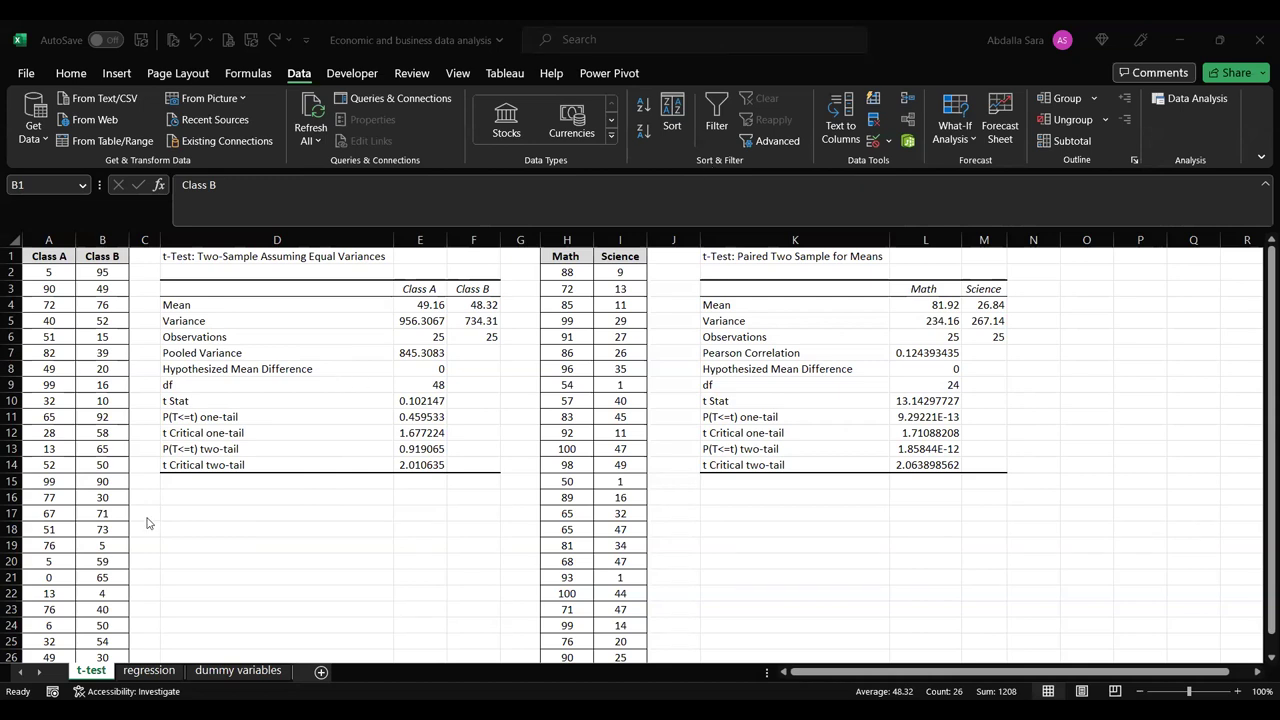
pyautogui.click(1192, 103)
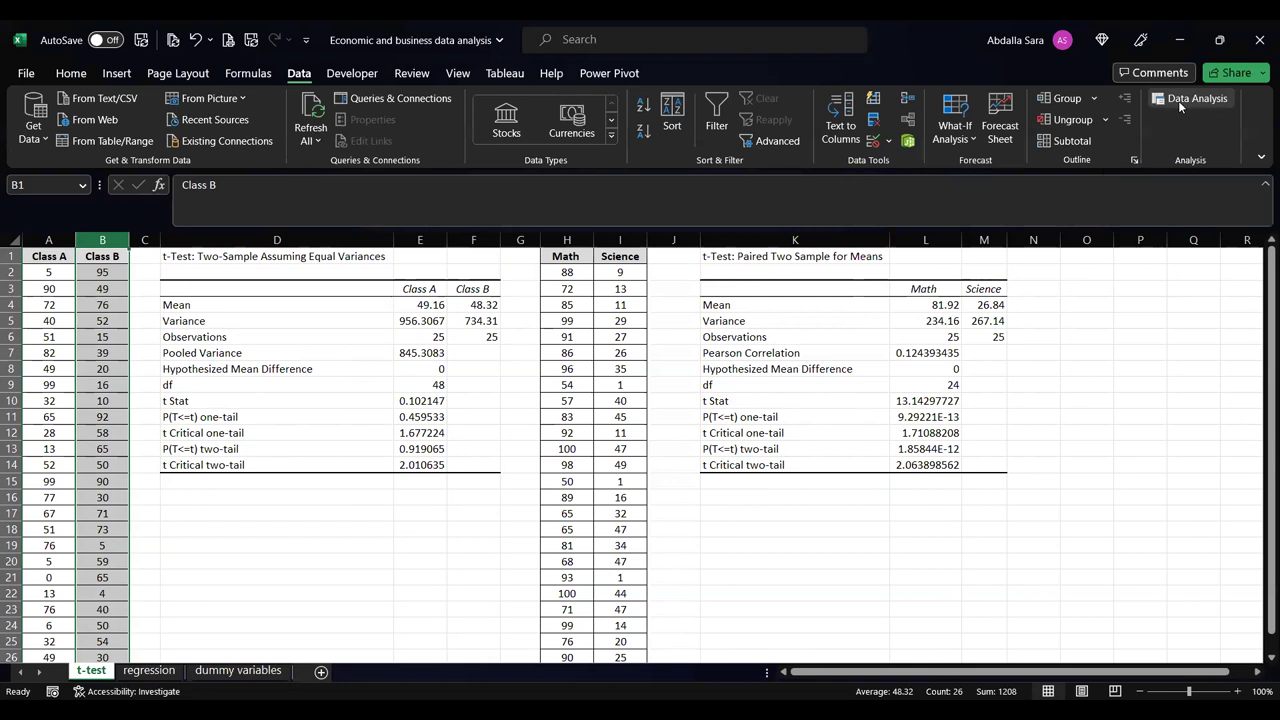
pyautogui.click(1181, 107)
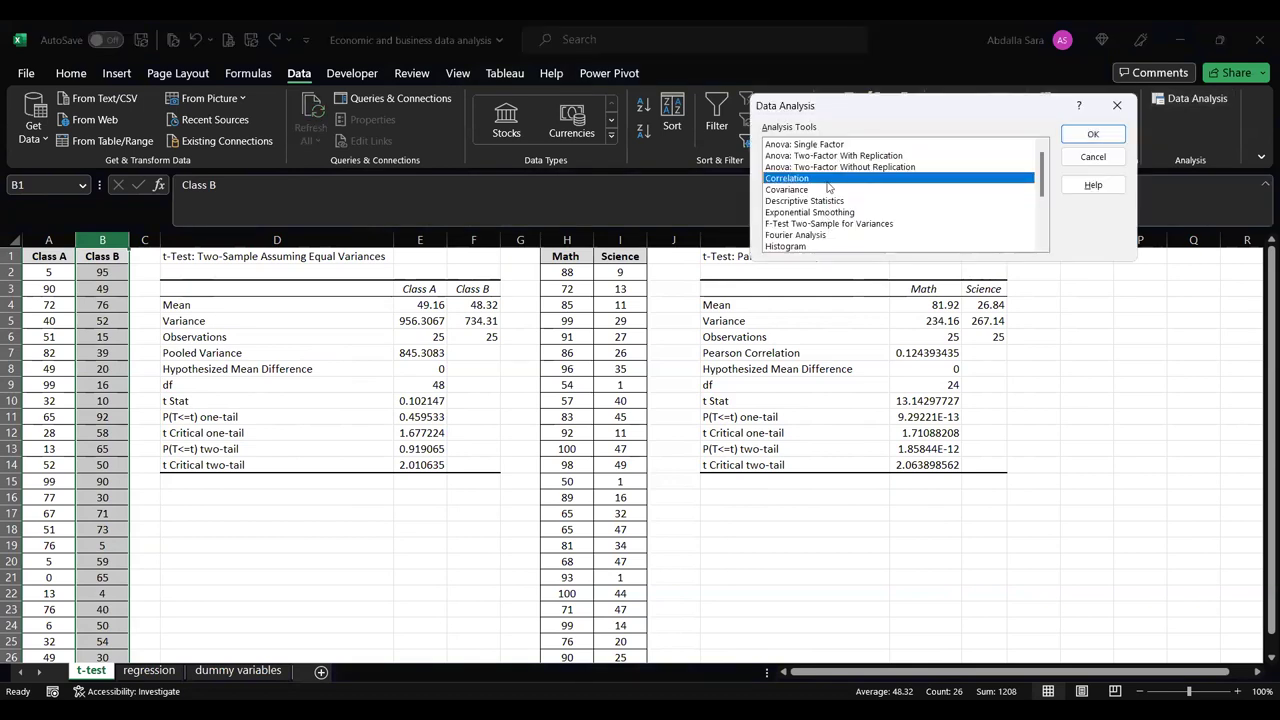
pyautogui.scroll(-3, 830, 176)
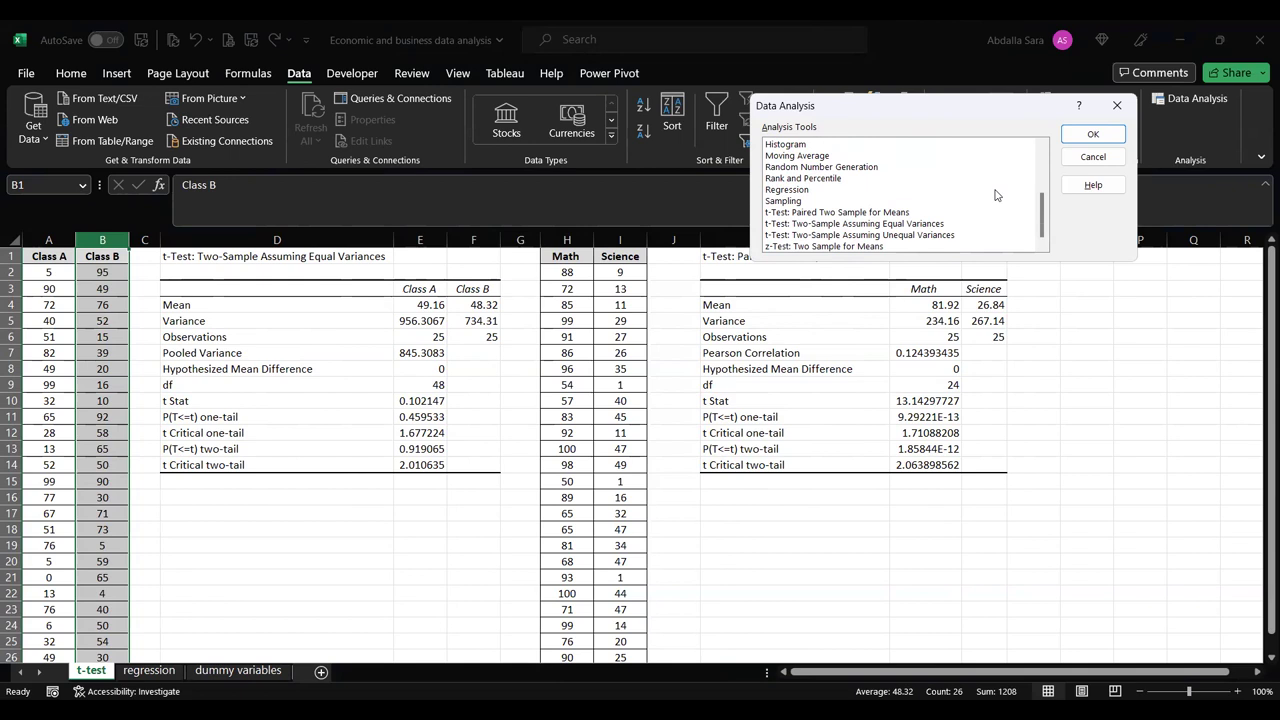
pyautogui.click(843, 226)
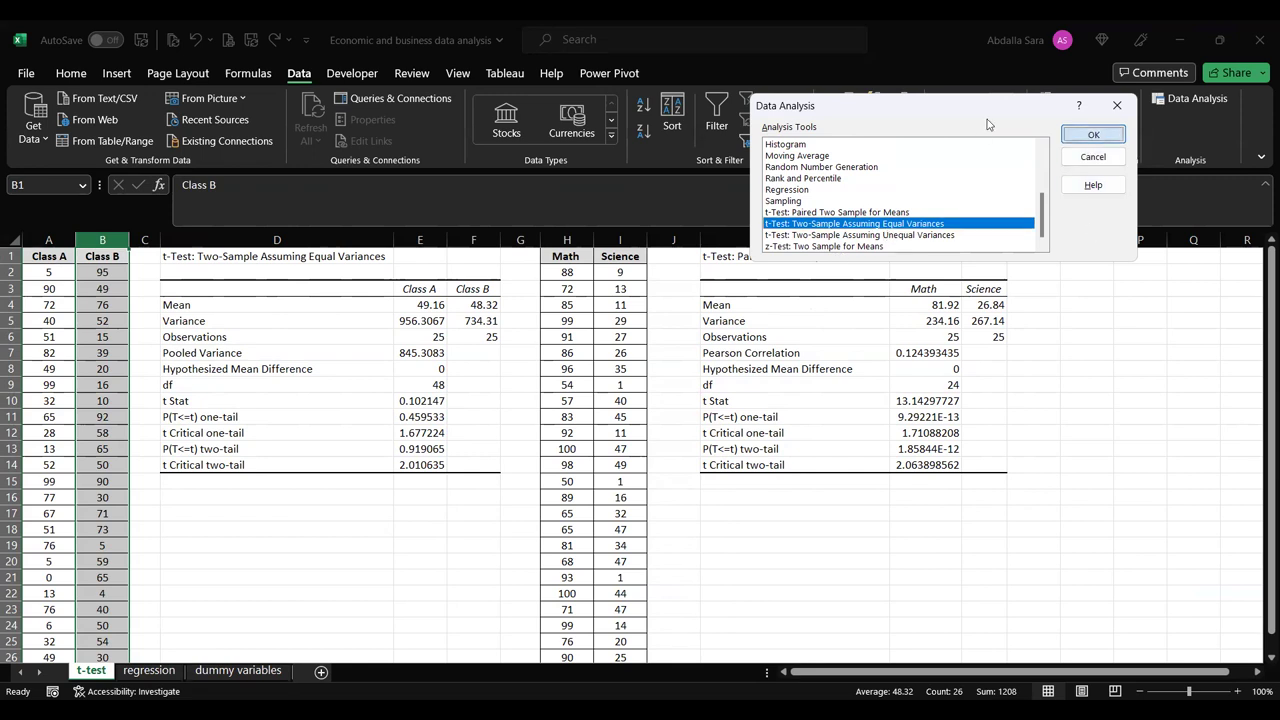
pyautogui.press('Return')
# - Set the t-test's Variable 1 Range to $A$1:$A$26 and its Variable 2 Range to $B$1:$B$26
pyautogui.press('BackSpace')
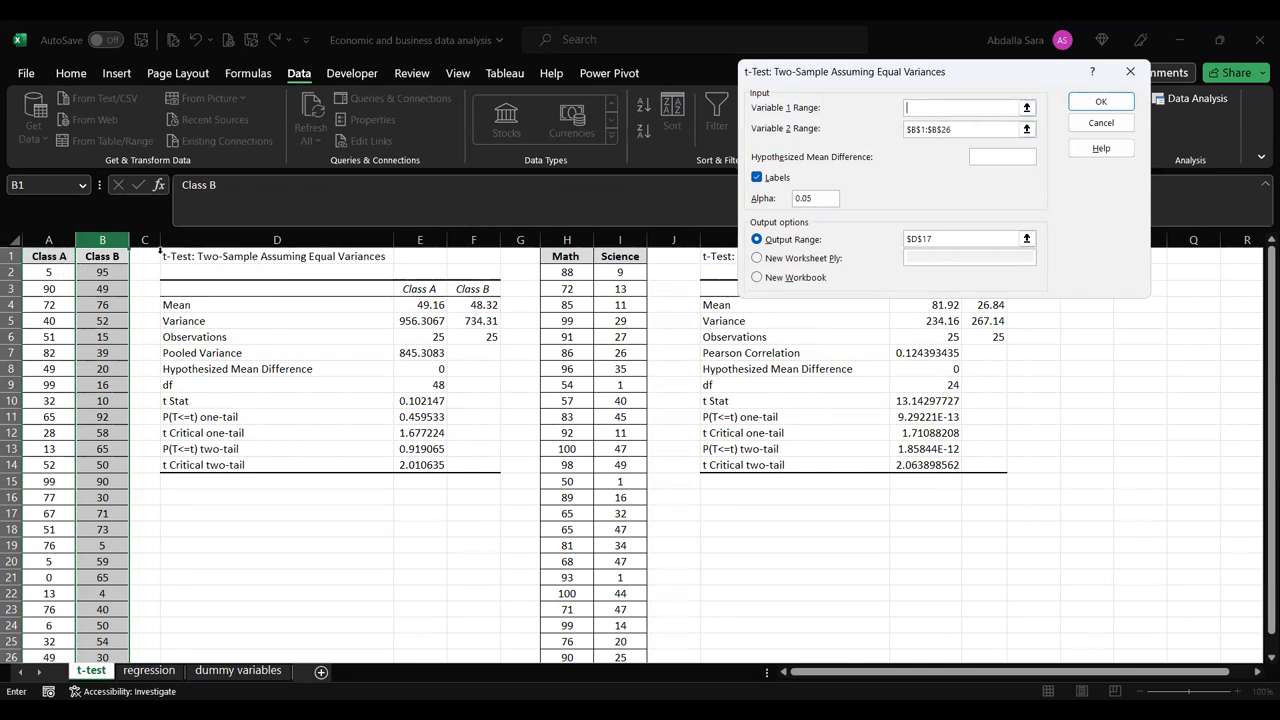
pyautogui.click(62, 260)
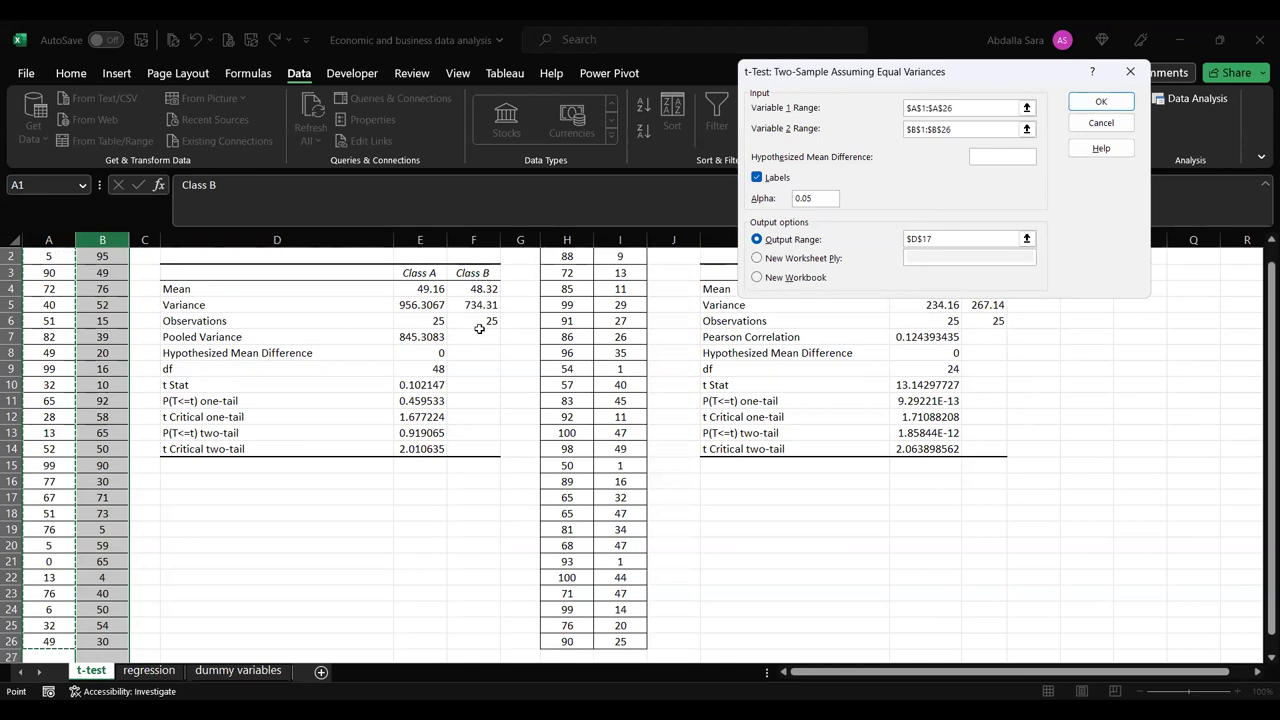
pyautogui.moveTo(1012, 129); pyautogui.dragTo(890, 135)
pyautogui.press('BackSpace')
pyautogui.click(107, 256)
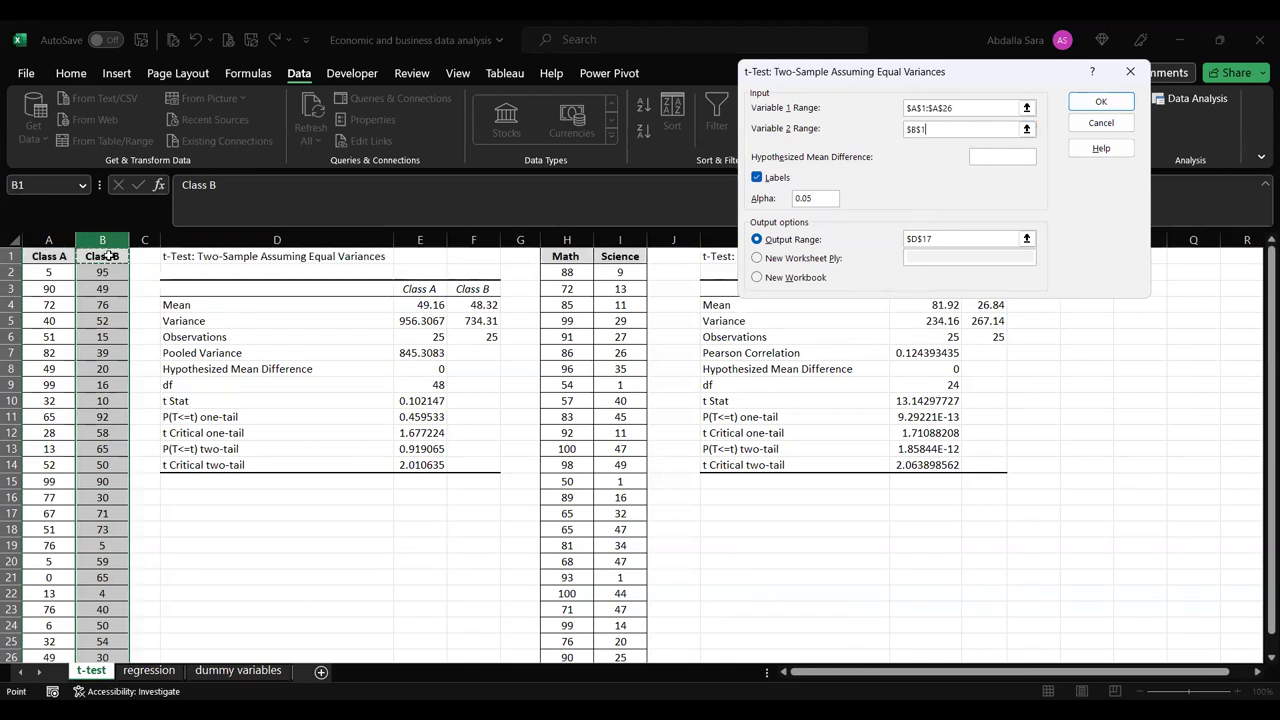
pyautogui.hotkey('ctrl', 'shift', 'Down')
pyautogui.scroll(1, 103, 334)
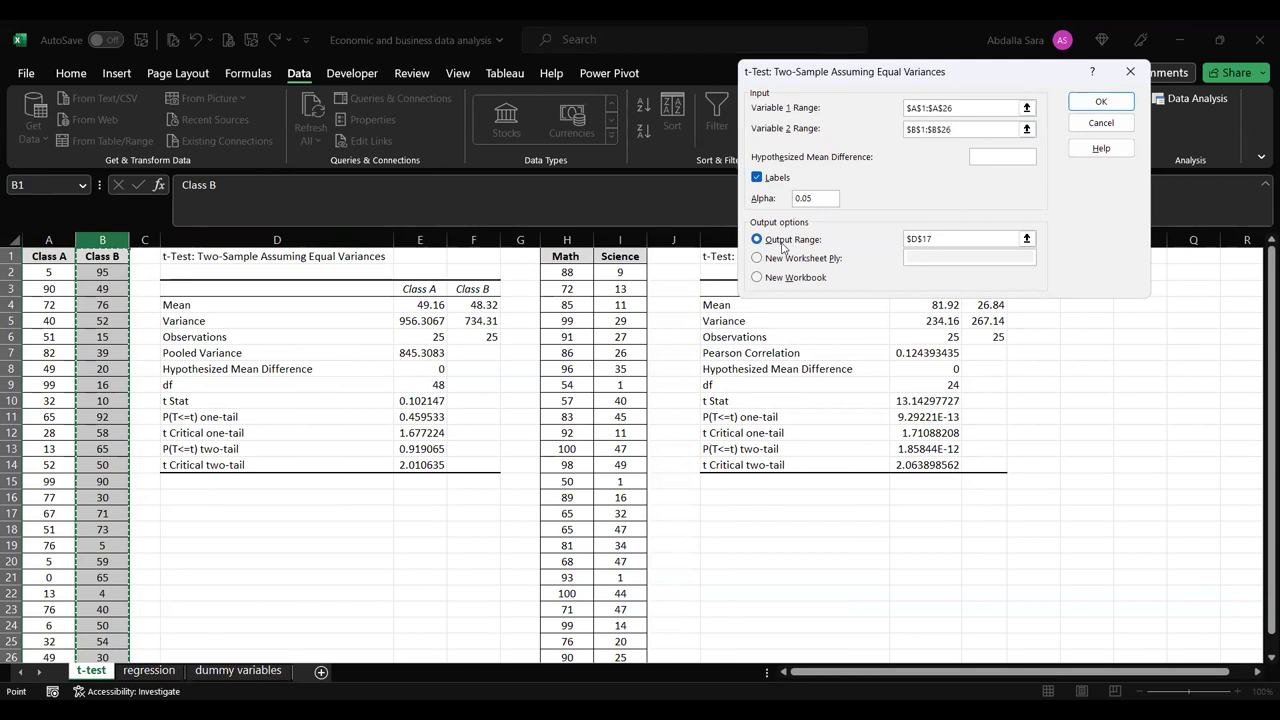
# - Set the output range to $D$17 and run the equal-variances t-test
pyautogui.click(966, 240)
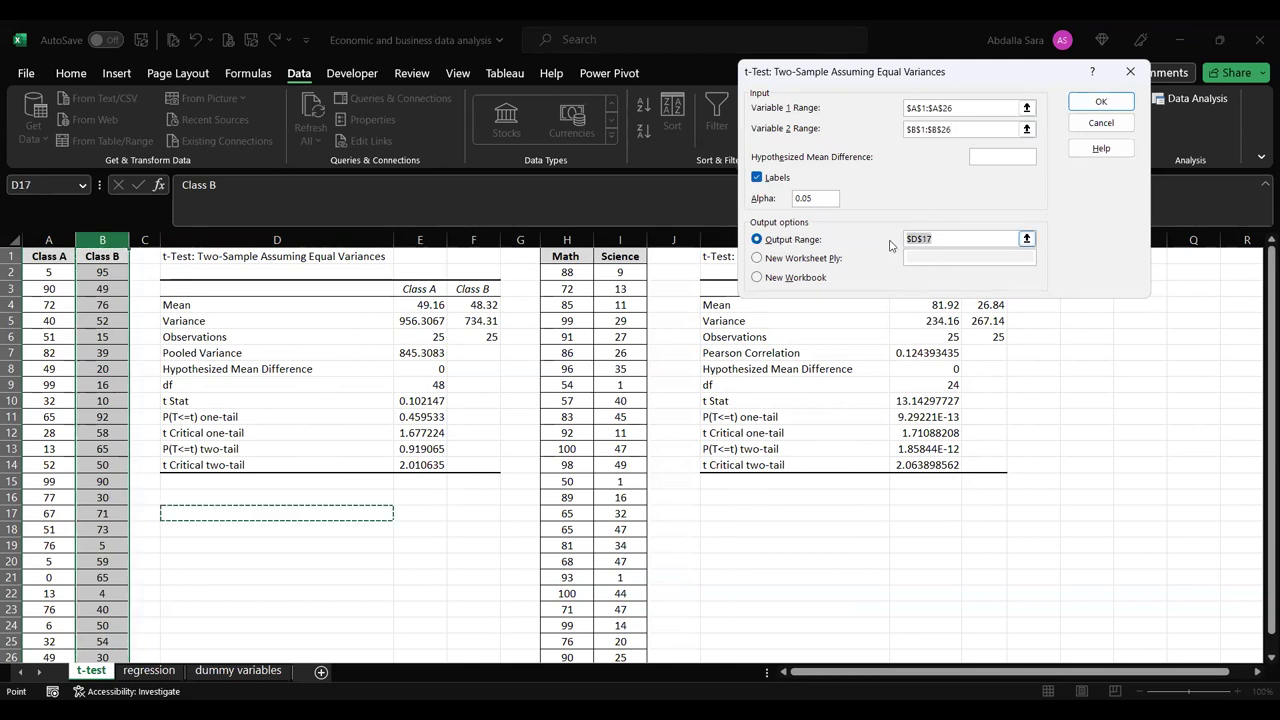
pyautogui.click(176, 509)
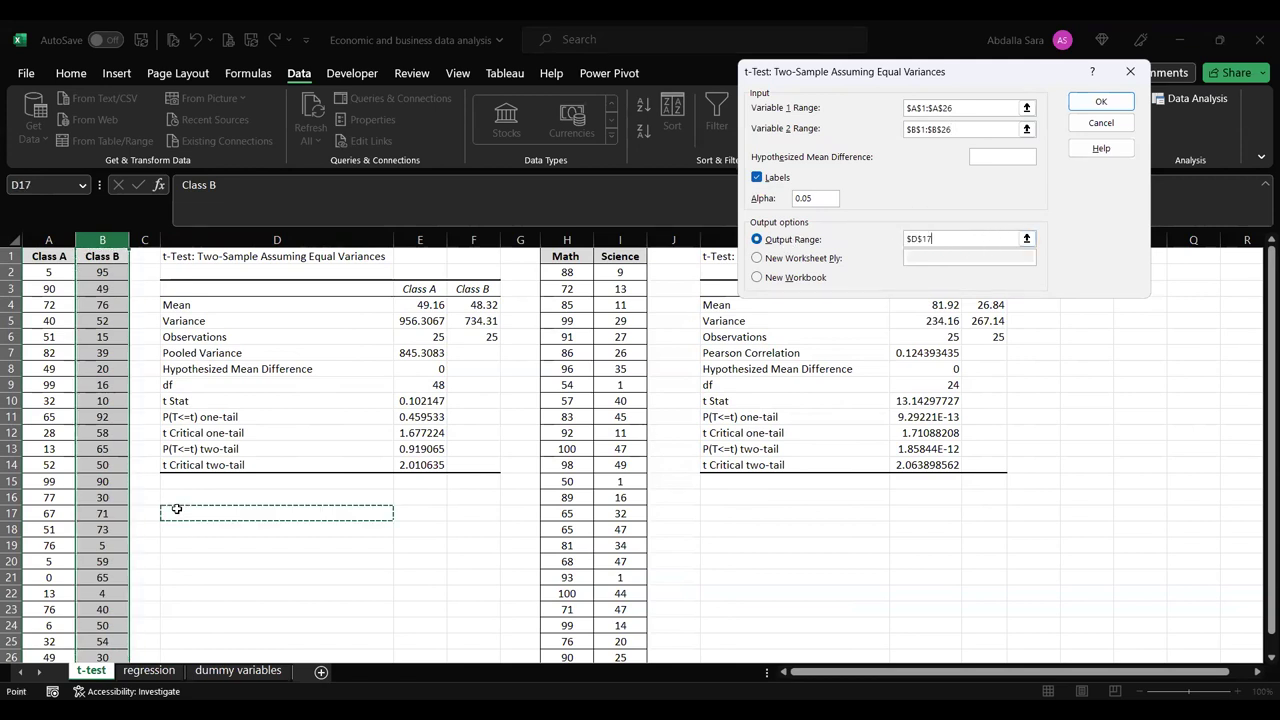
pyautogui.click(1104, 104)
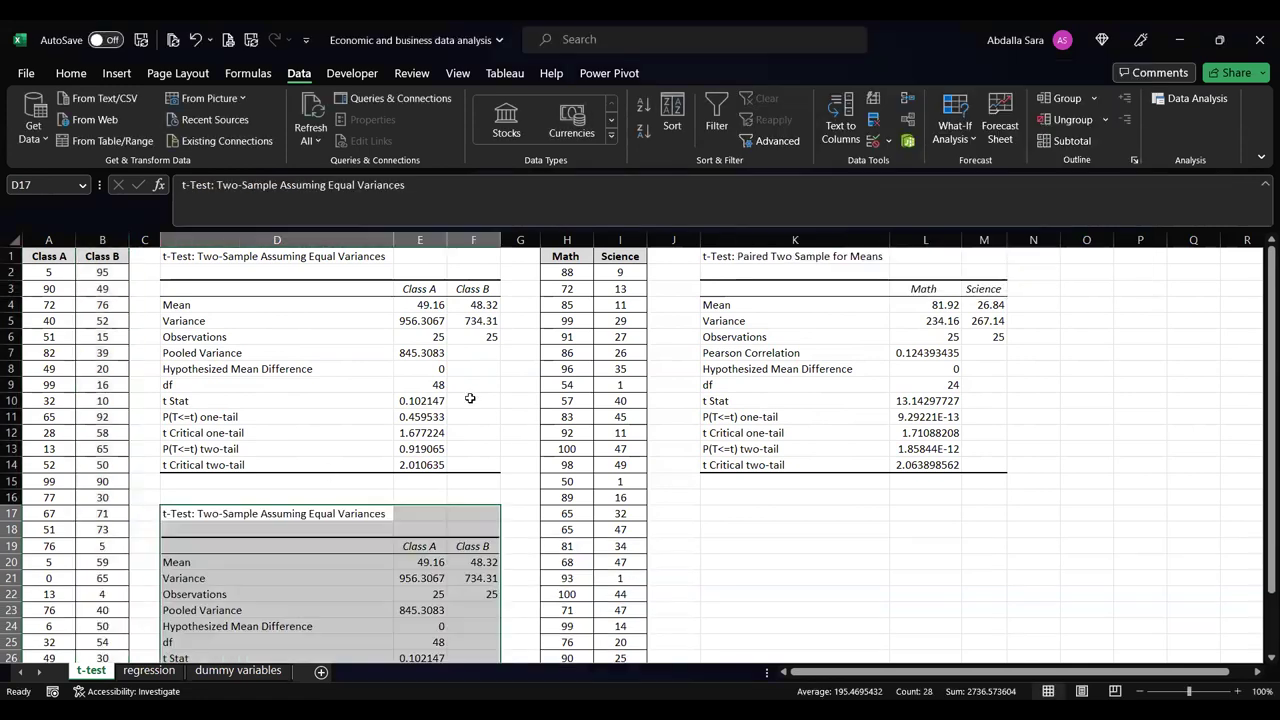
# - Examine the mean, variance and observations of Class A and Class B in the new t-test output
pyautogui.scroll(-1, 462, 383)
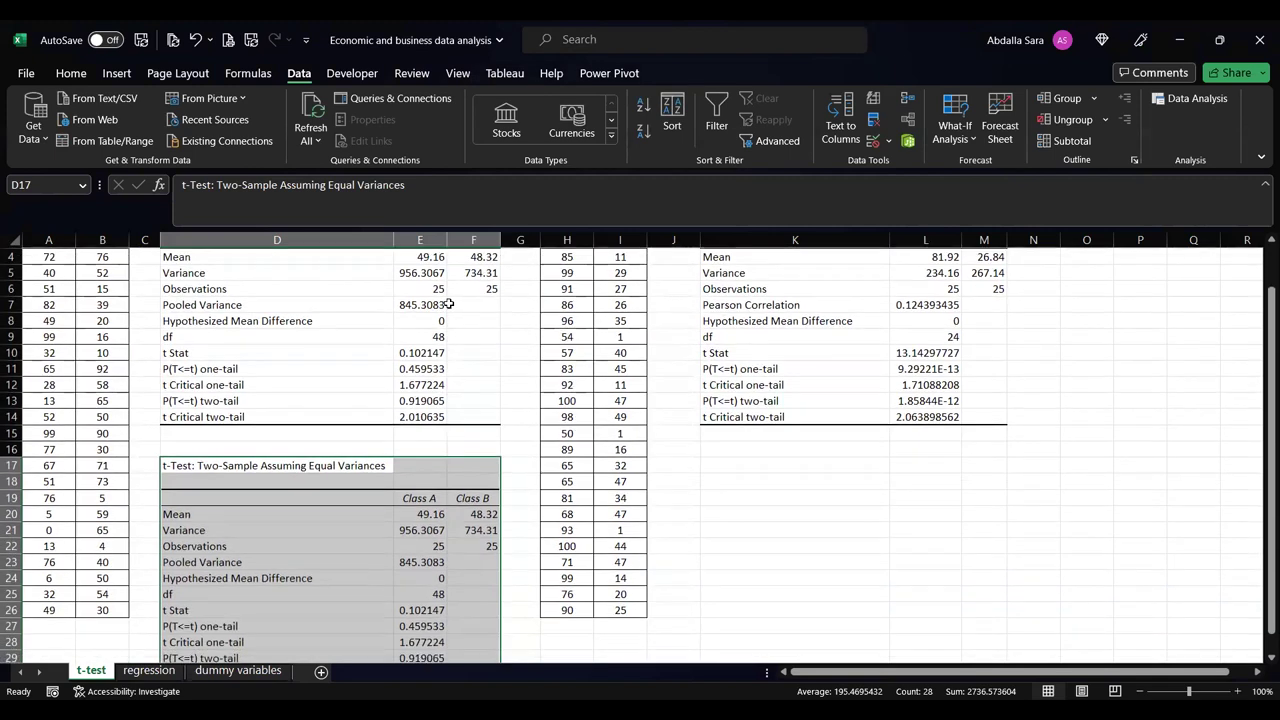
pyautogui.scroll(-1, 440, 377)
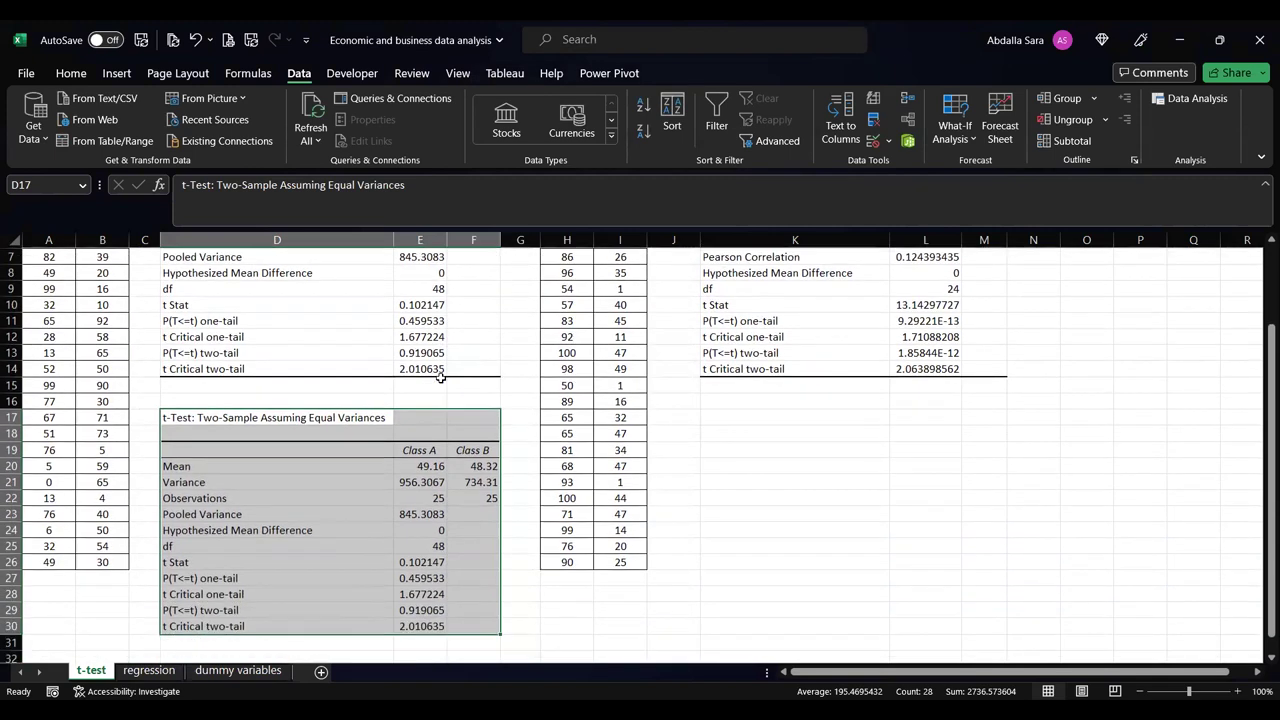
pyautogui.scroll(-1, 380, 346)
pyautogui.click(380, 346)
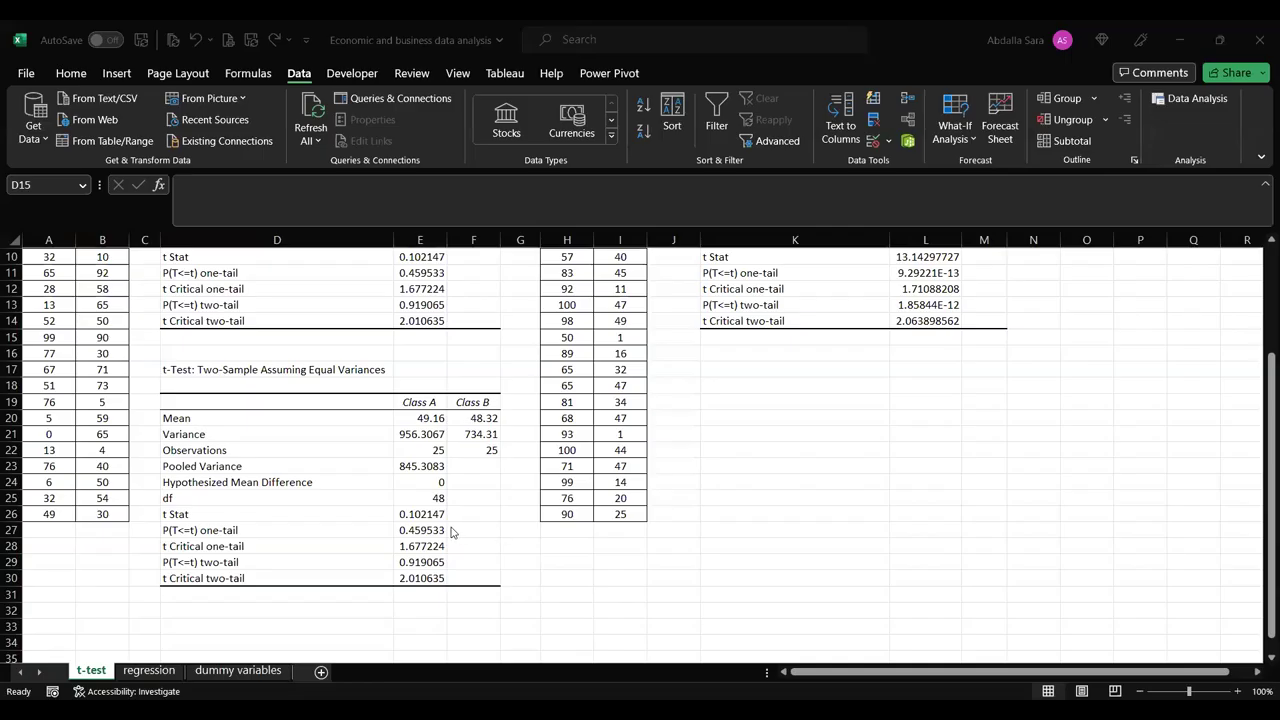
pyautogui.scroll(2, 291, 474)
pyautogui.scroll(-1, 278, 476)
pyautogui.scroll(-1, 278, 476)
pyautogui.click(203, 422)
pyautogui.click(409, 420)
pyautogui.click(470, 420)
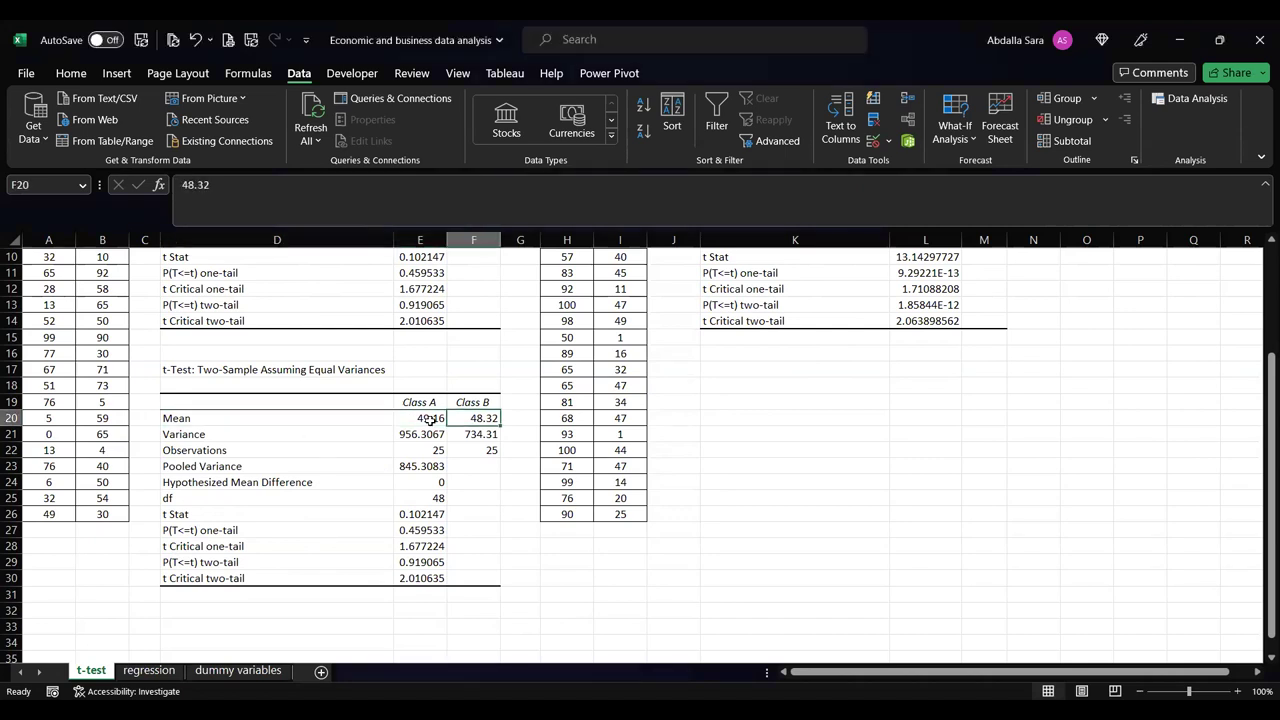
pyautogui.click(257, 436)
pyautogui.click(257, 451)
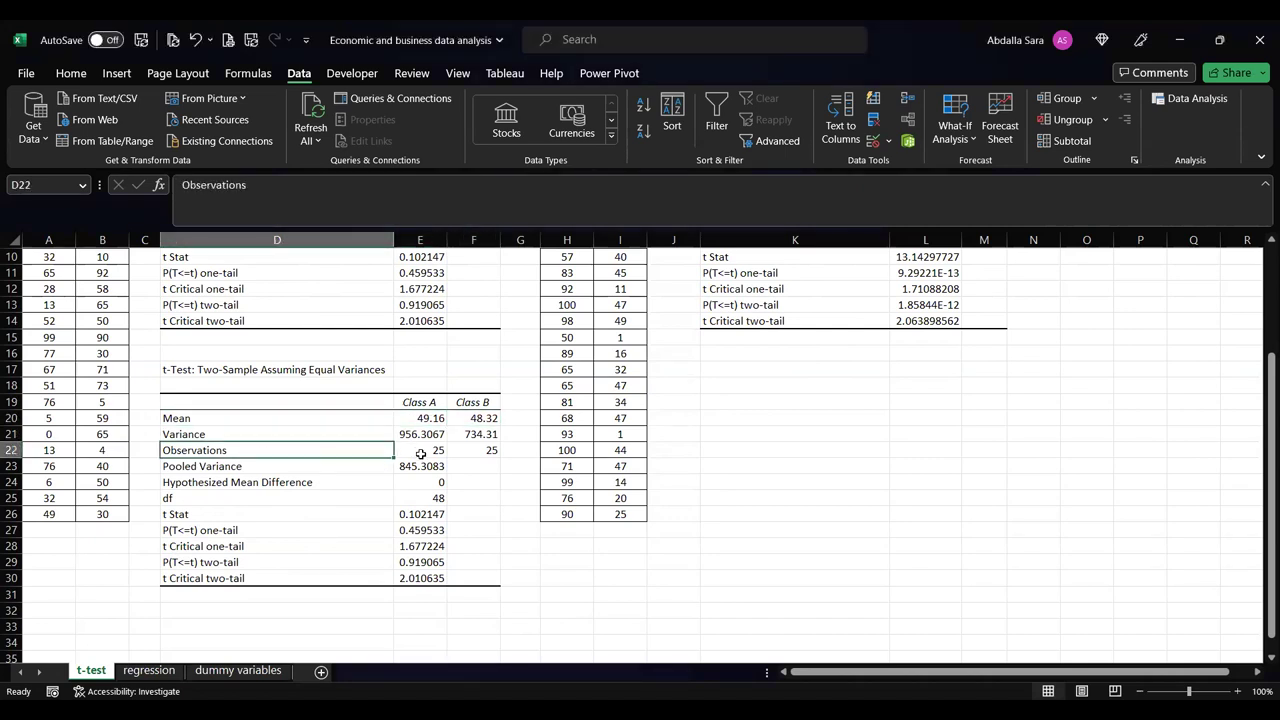
pyautogui.click(432, 451)
pyautogui.click(465, 452)
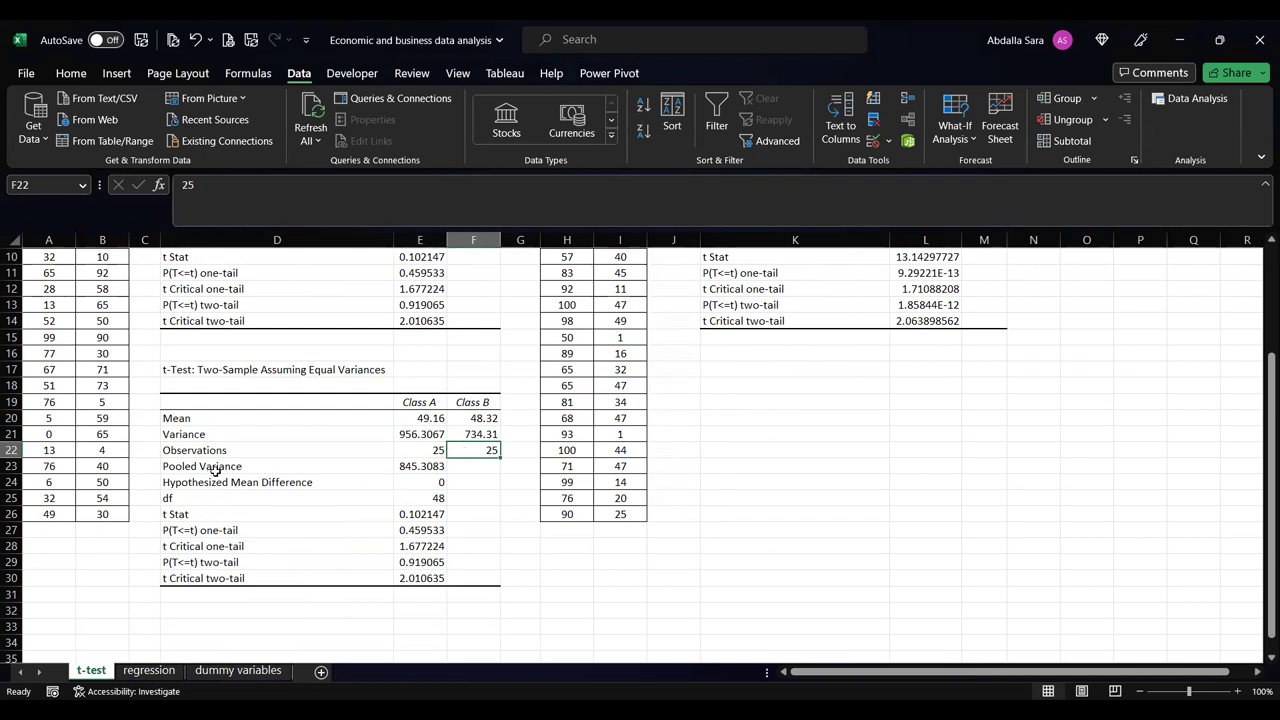
# - Examine the pooled variance, hypothesized mean difference and df in the new t-test output
pyautogui.click(372, 468)
pyautogui.click(410, 467)
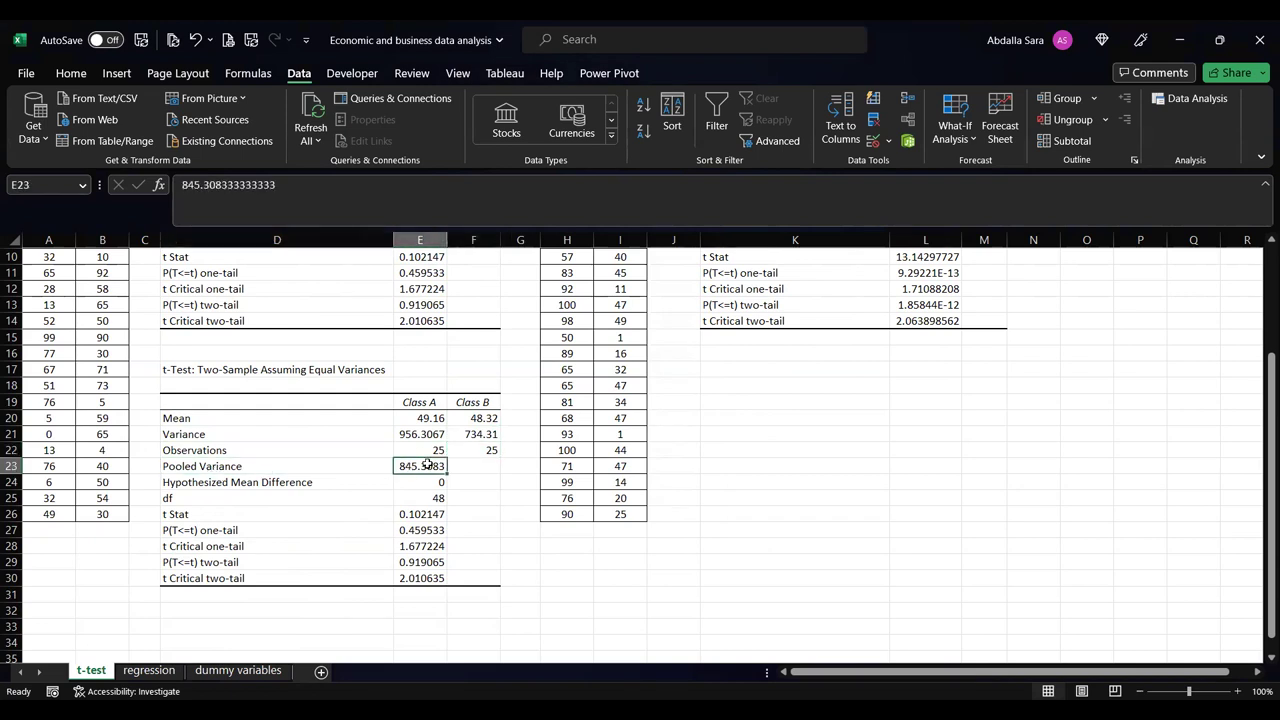
pyautogui.click(229, 485)
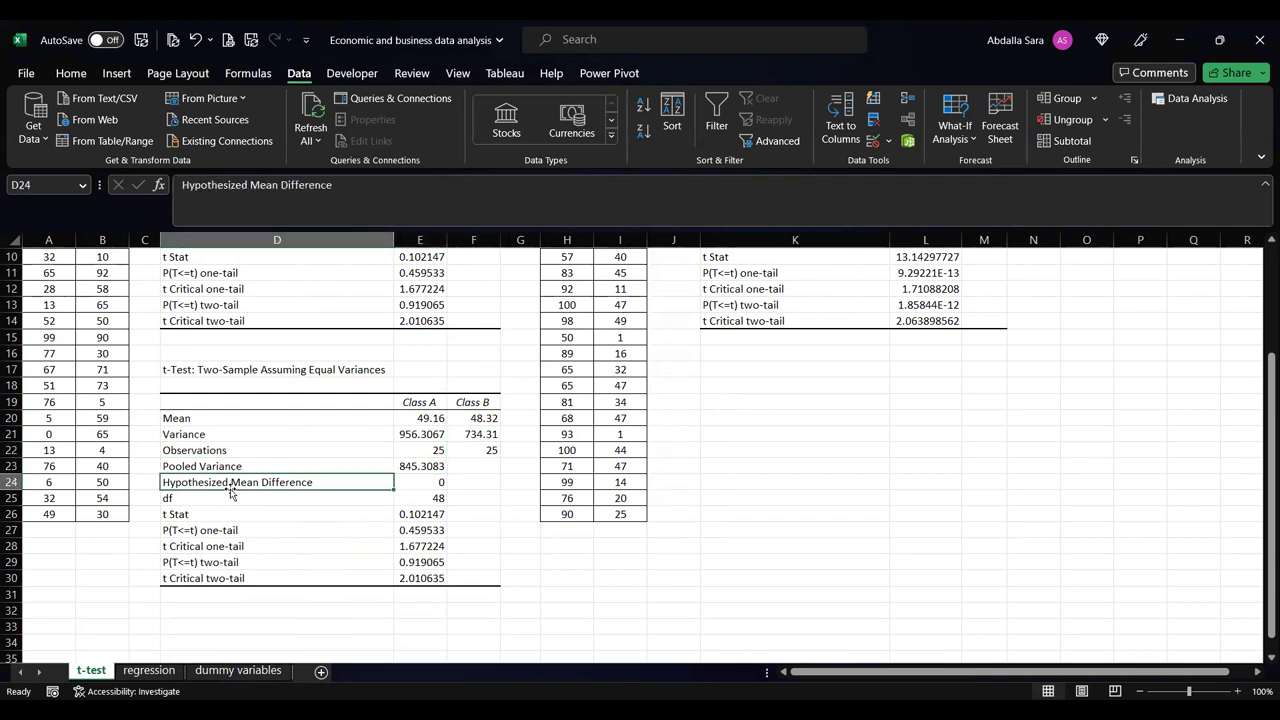
pyautogui.click(420, 488)
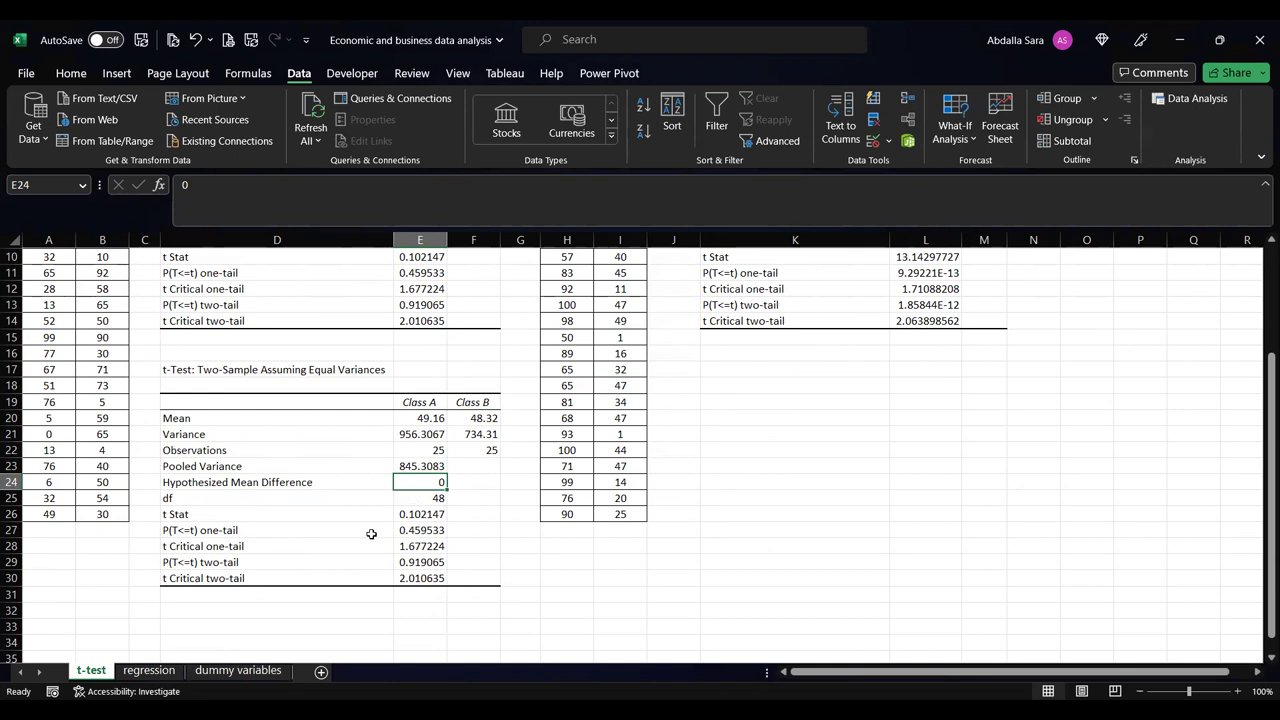
pyautogui.click(401, 498)
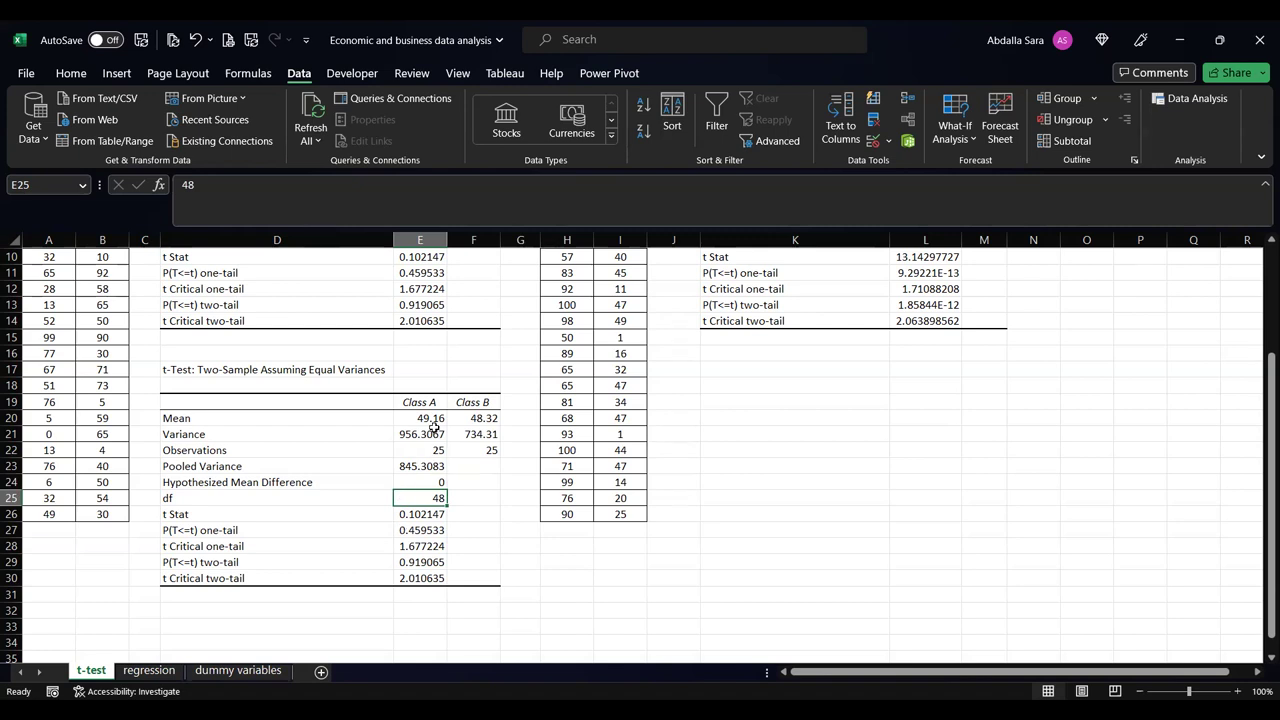
pyautogui.moveTo(437, 419); pyautogui.dragTo(471, 500)
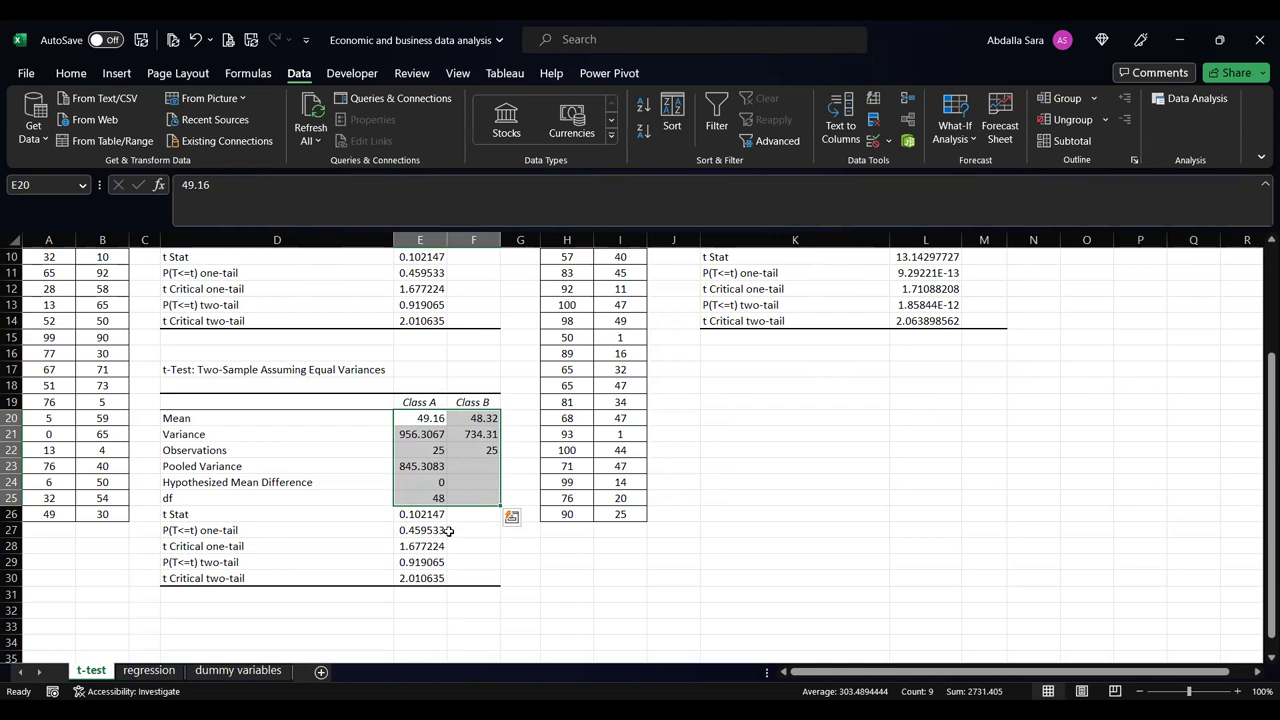
# - Bold the t Stat value in the new t-test output
pyautogui.click(379, 507)
pyautogui.click(385, 517)
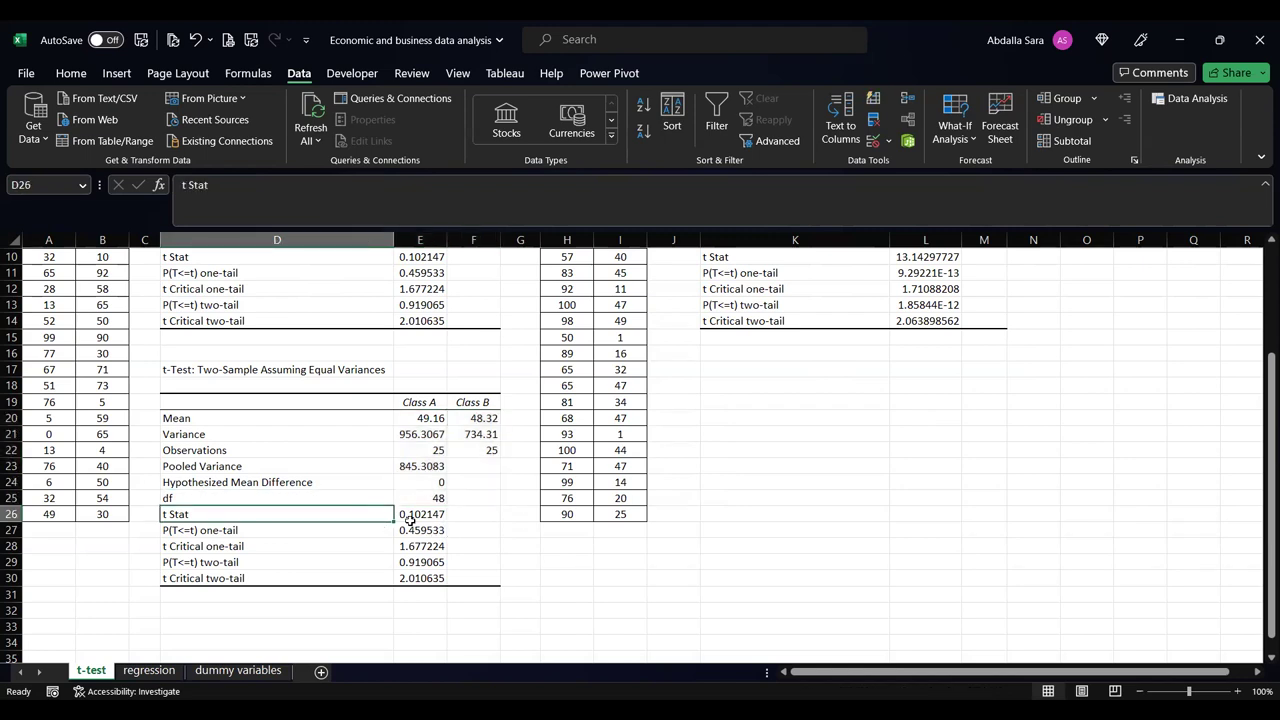
pyautogui.click(436, 521)
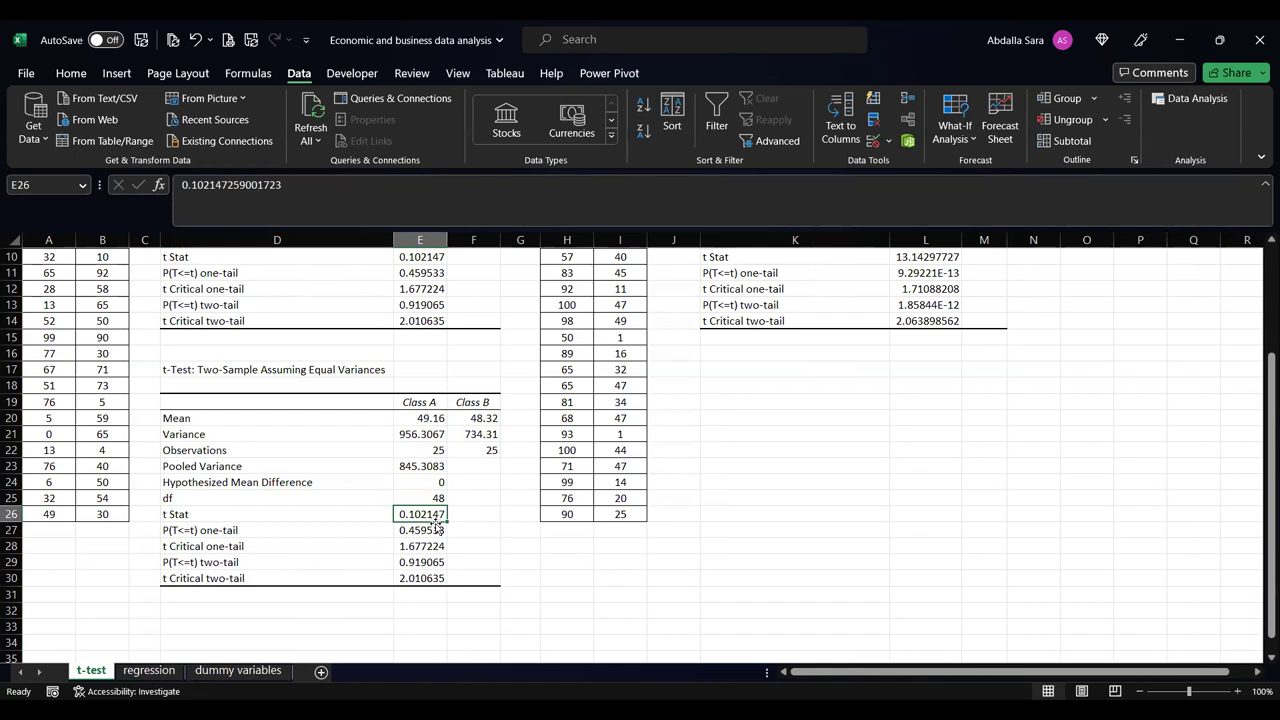
pyautogui.hotkey('ctrl', 'b')
pyautogui.click(212, 516)
pyautogui.click(420, 518)
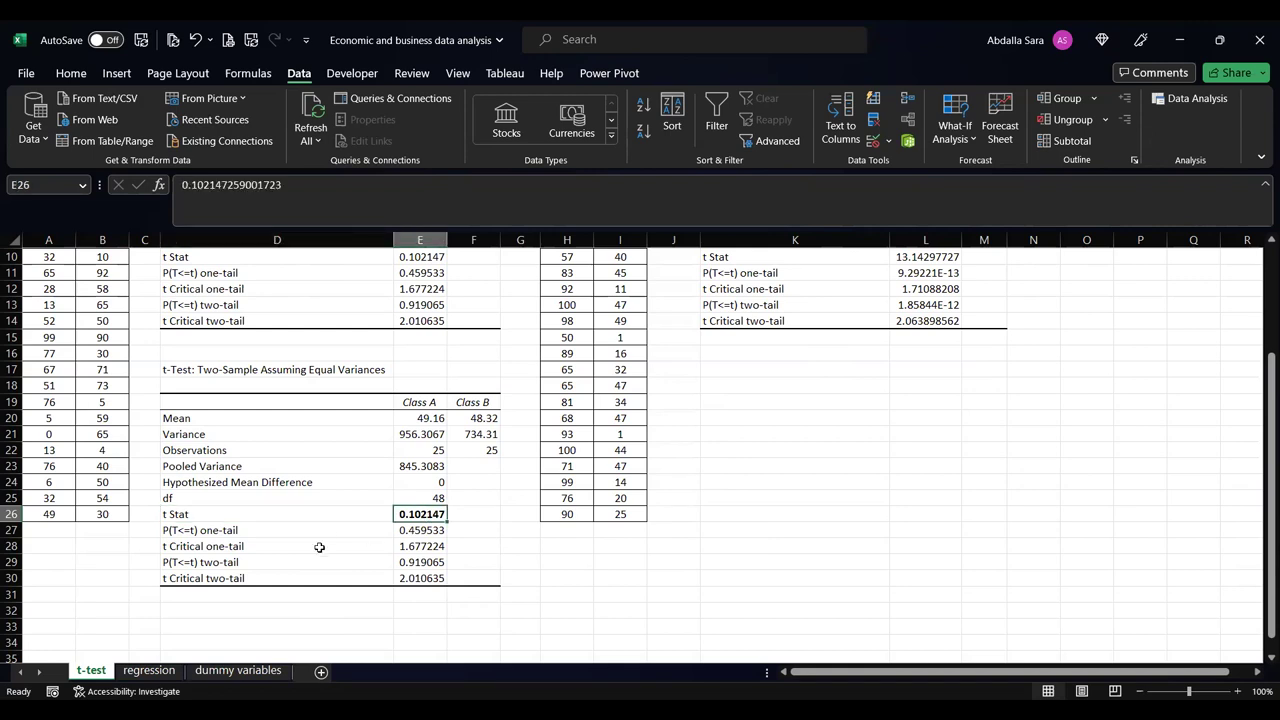
# - Bold the t Critical one-tail value in the new t-test output
pyautogui.click(199, 548)
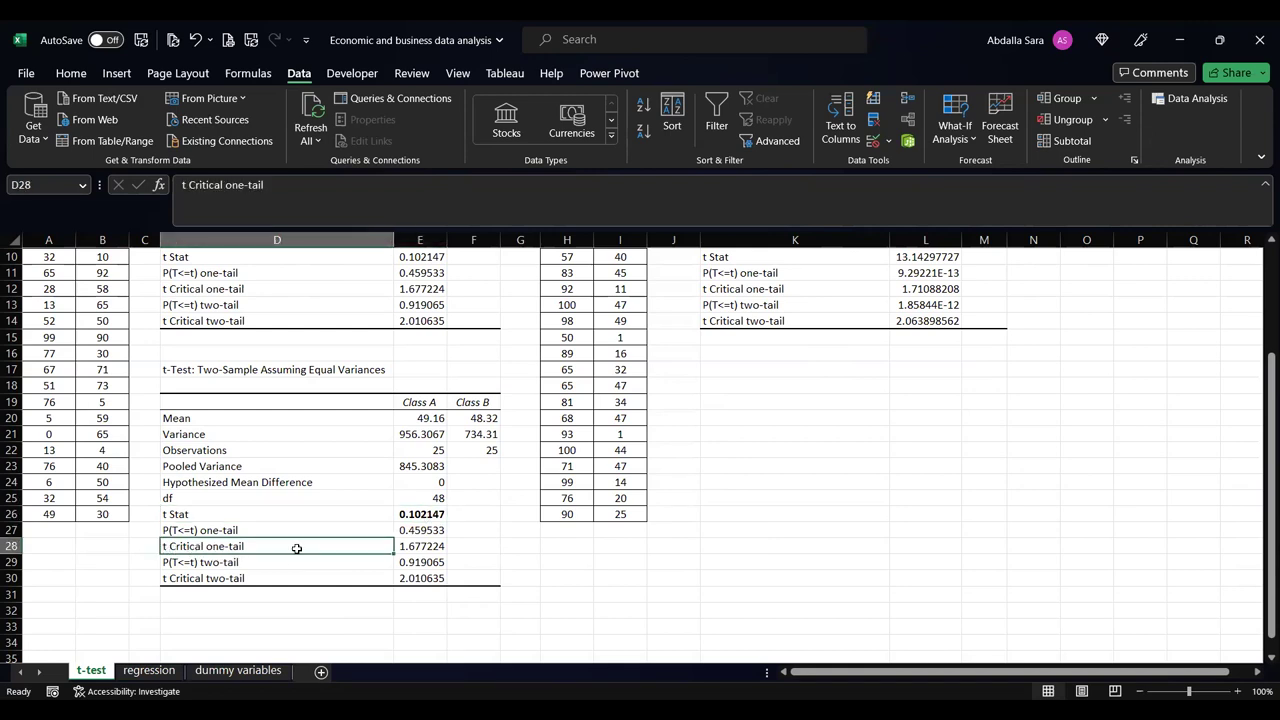
pyautogui.click(420, 550)
pyautogui.hotkey('ctrl', 'b')
# - Bold the t Critical two-tail value in the new t-test output
pyautogui.click(240, 582)
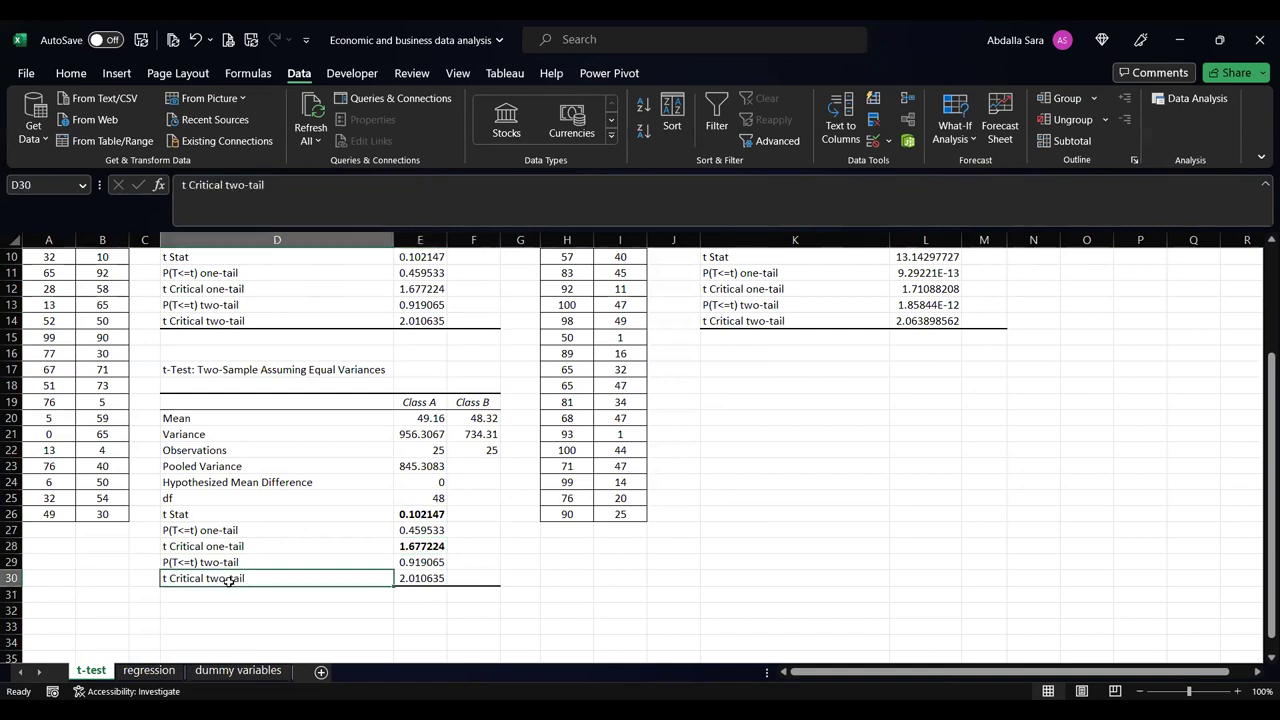
pyautogui.click(421, 582)
pyautogui.hotkey('ctrl', 'b')
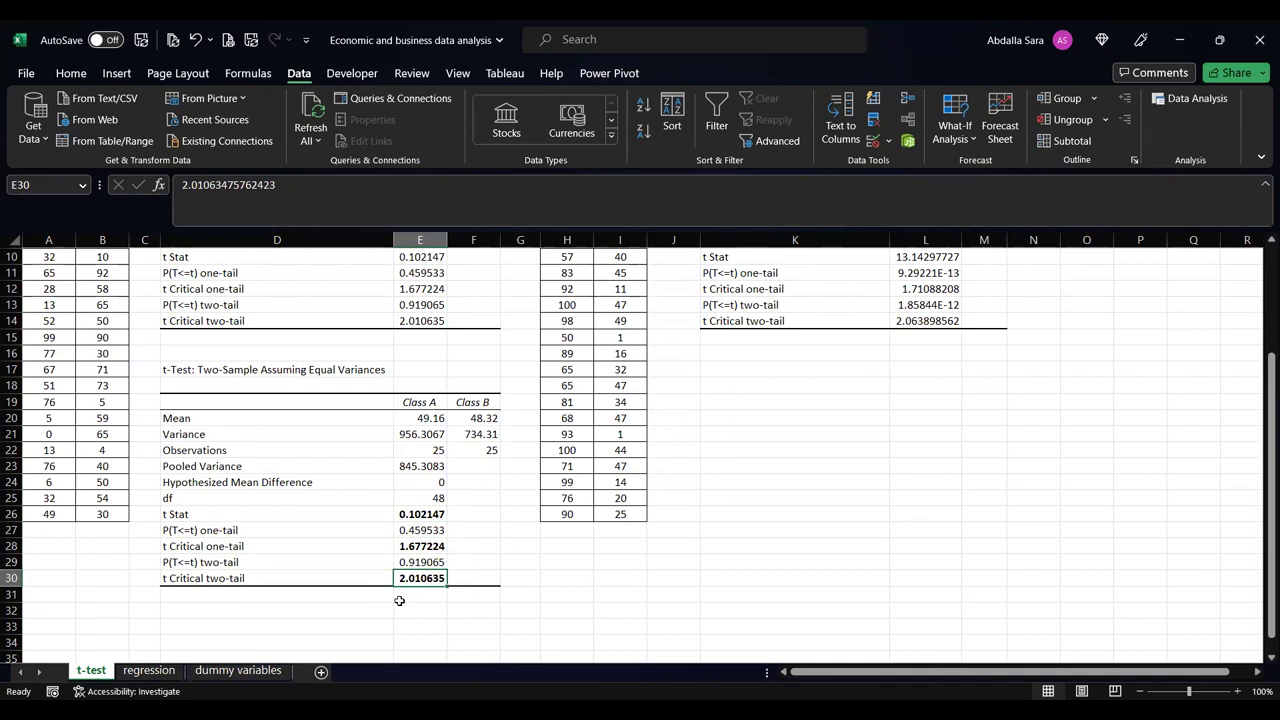
# - Examine the t Stat and the one-tail and two-tail P values in the lower Class A and Class B output
pyautogui.click(438, 514)
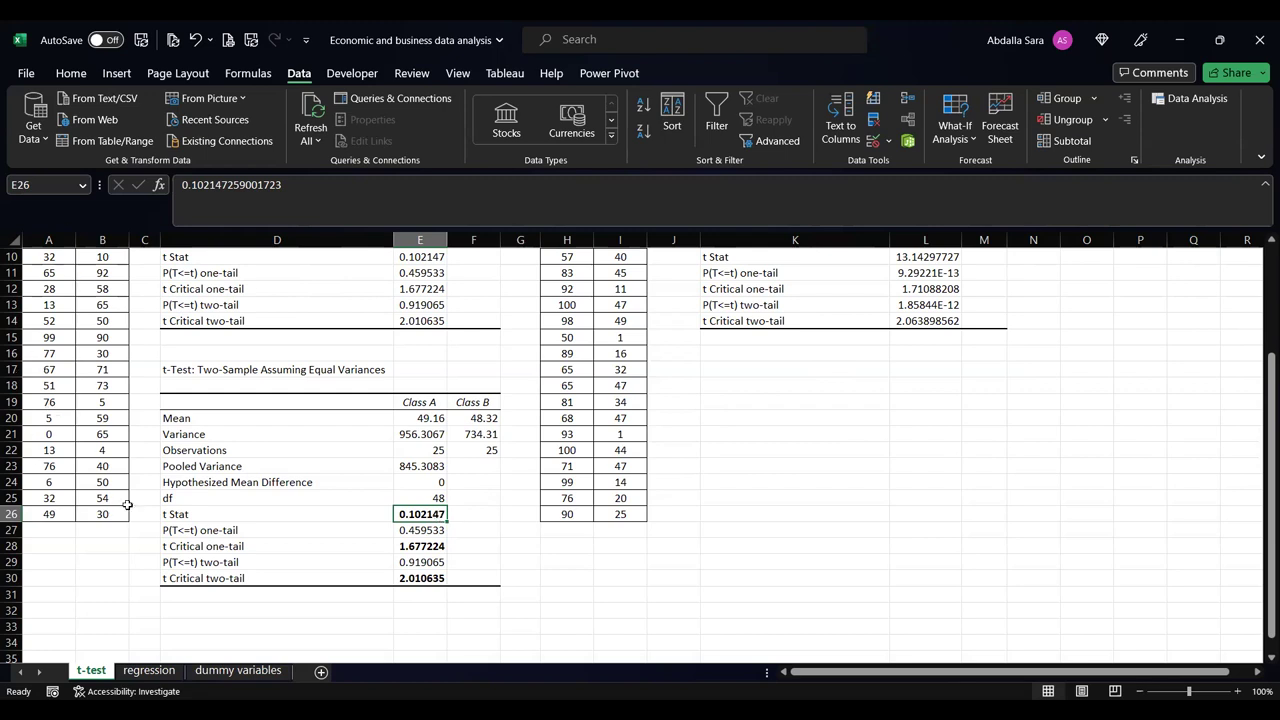
pyautogui.click(487, 529)
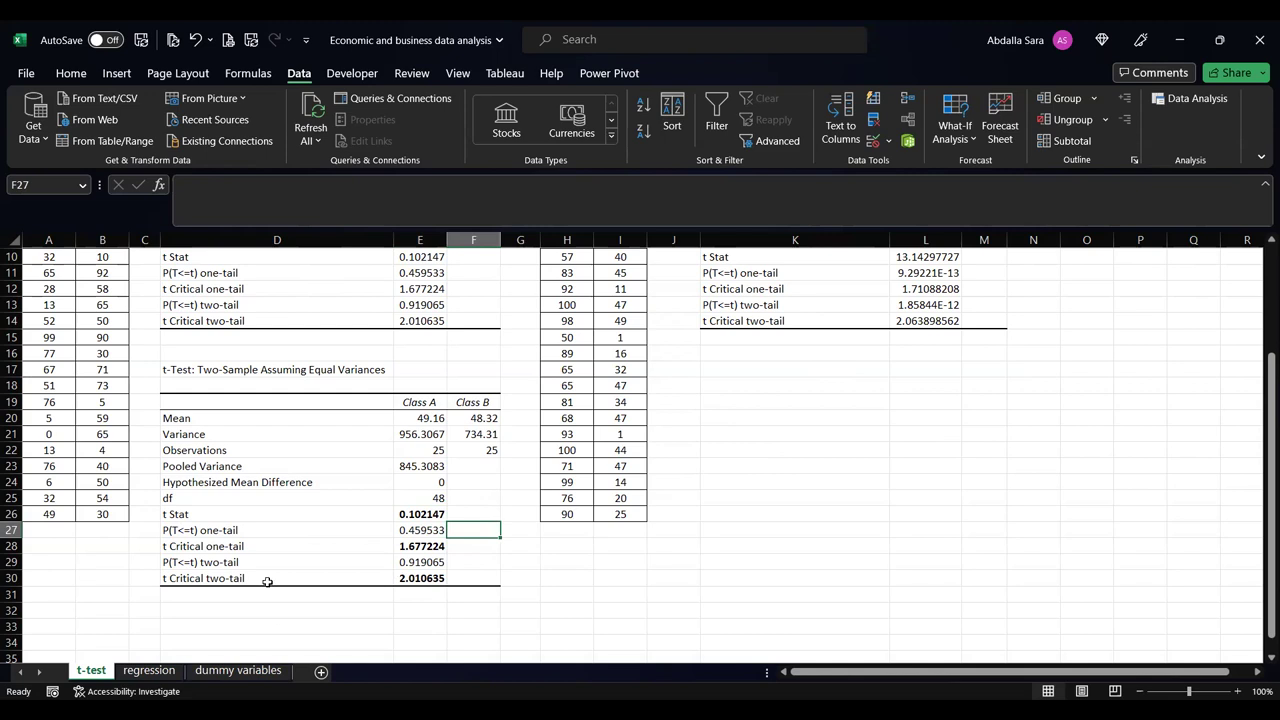
pyautogui.click(173, 532)
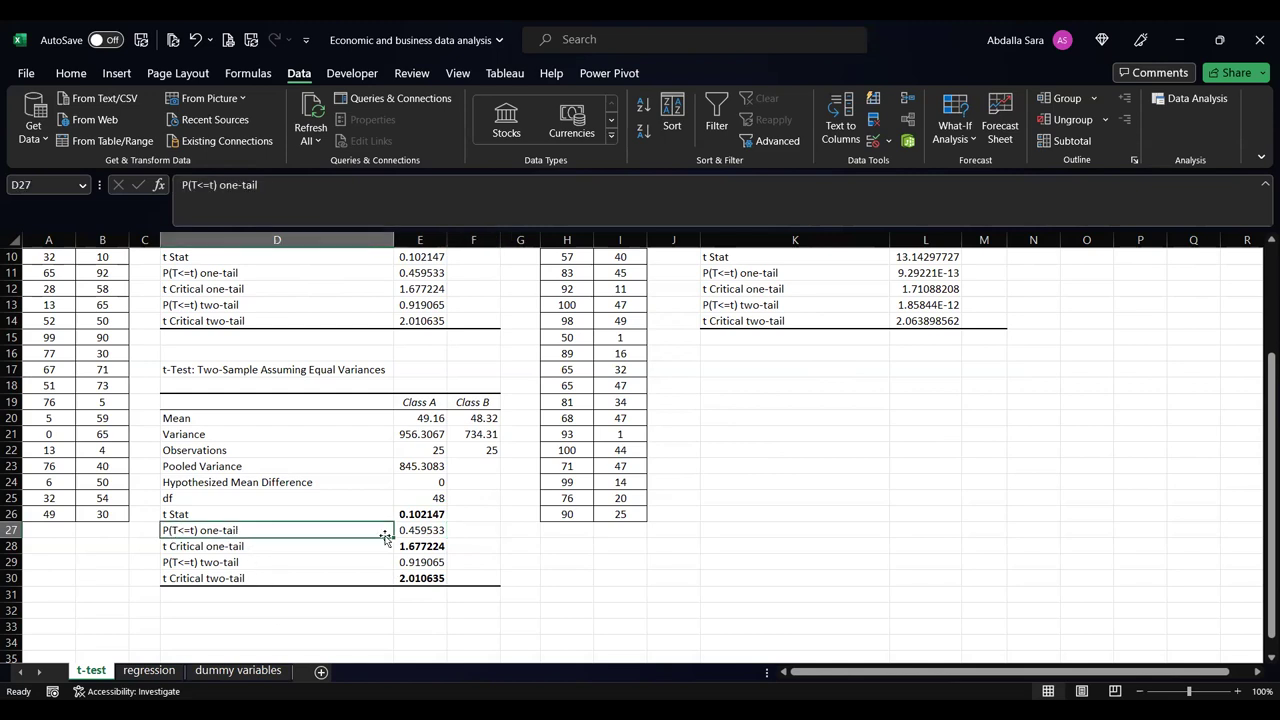
pyautogui.click(427, 529)
pyautogui.click(340, 561)
pyautogui.click(418, 563)
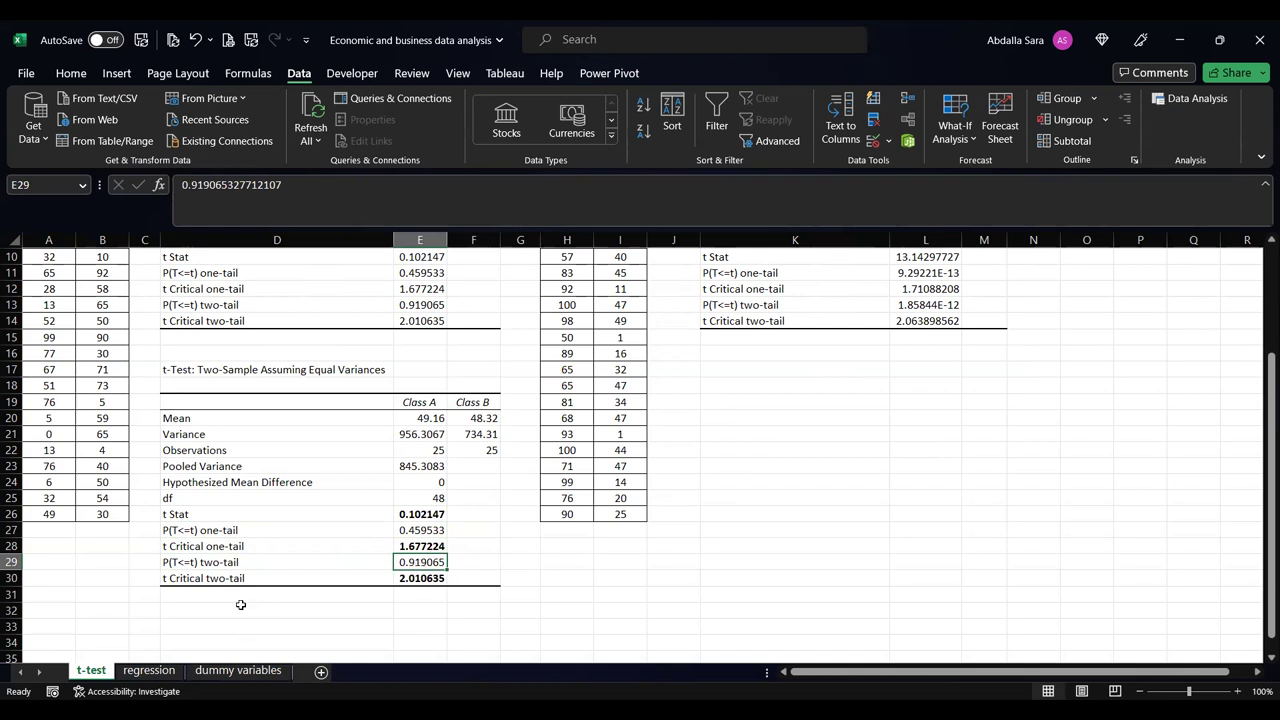
pyautogui.click(240, 567)
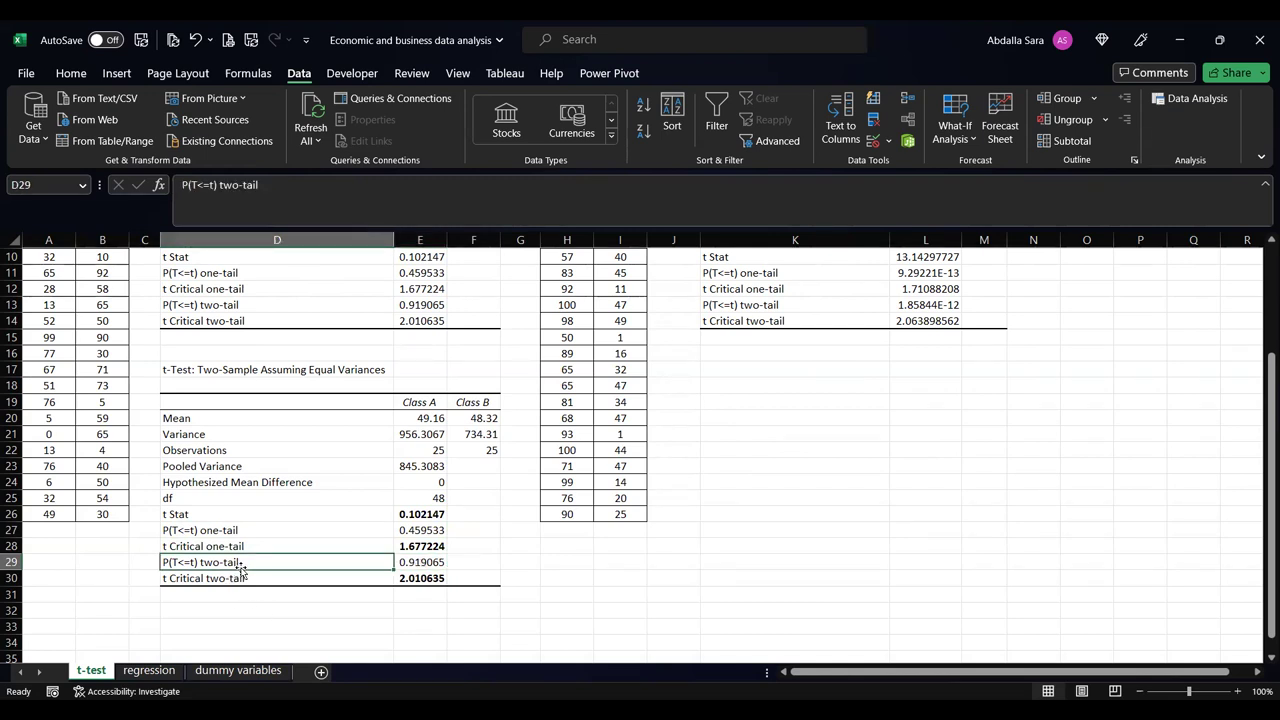
# - Review the Class A and Class B score columns together with the two-tail P value of the lower t-test output
pyautogui.scroll(3, 152, 472)
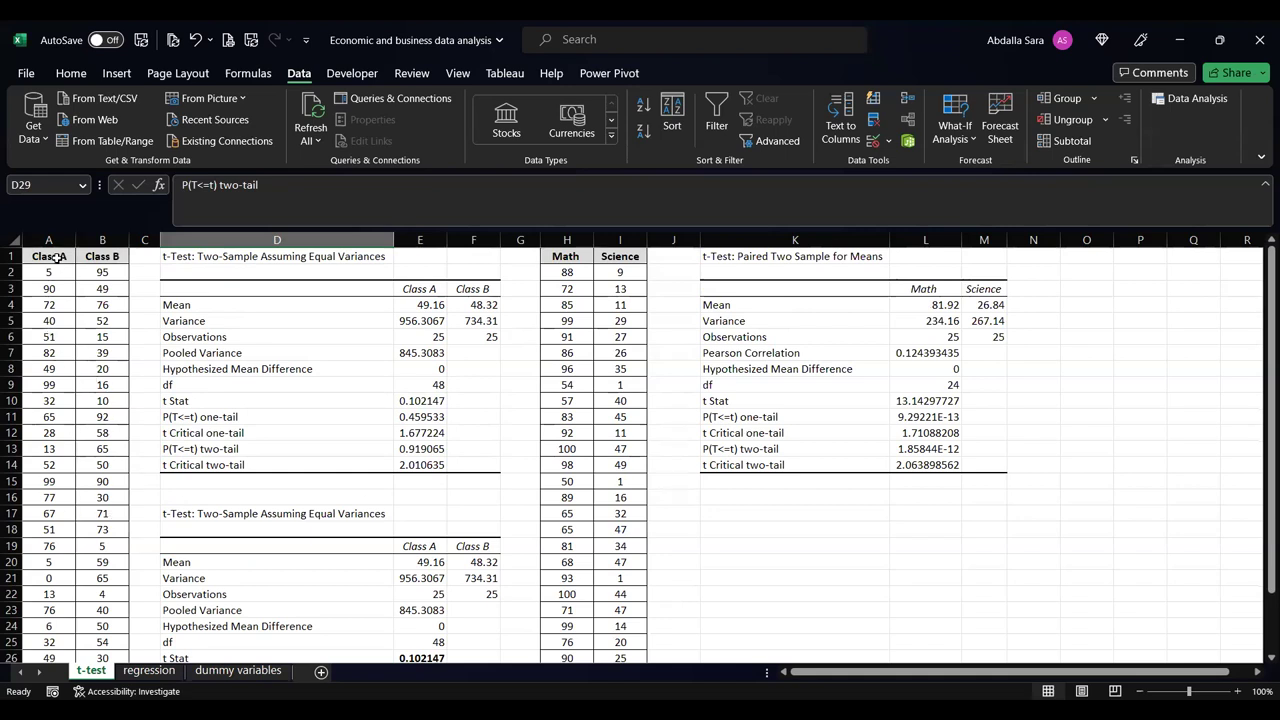
pyautogui.click(57, 259)
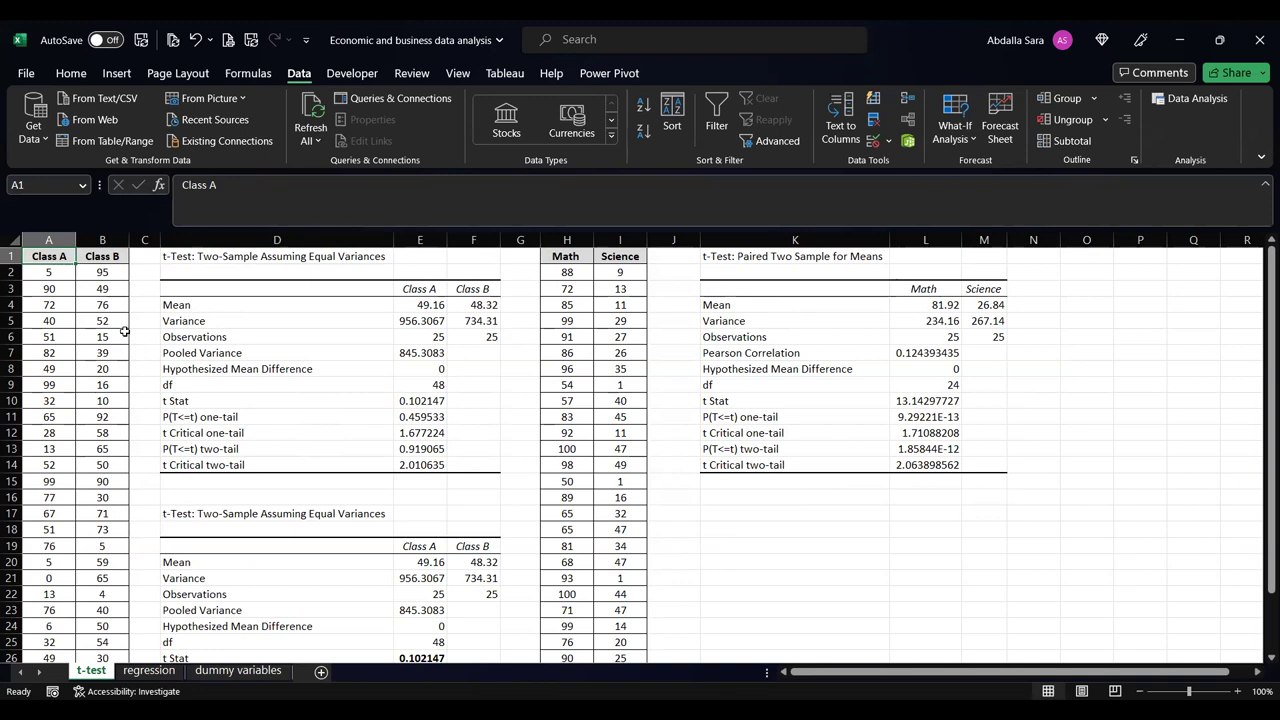
pyautogui.click(120, 265)
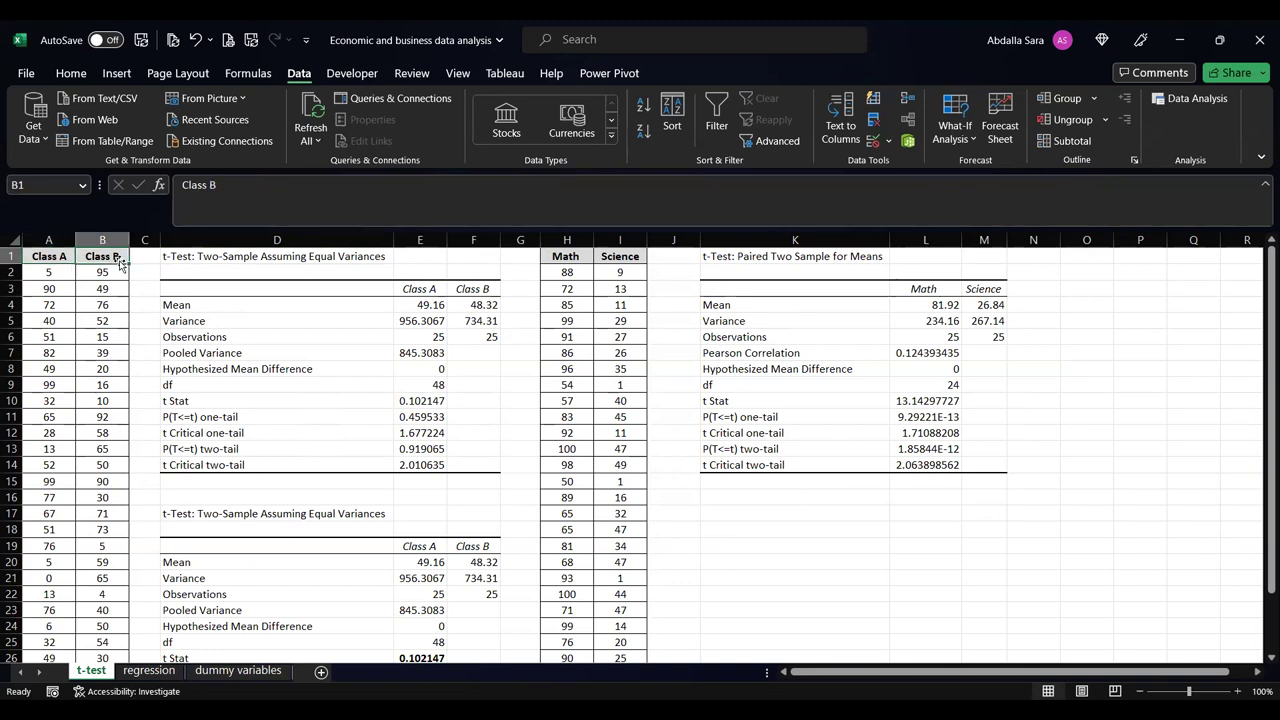
pyautogui.scroll(-4, 126, 258)
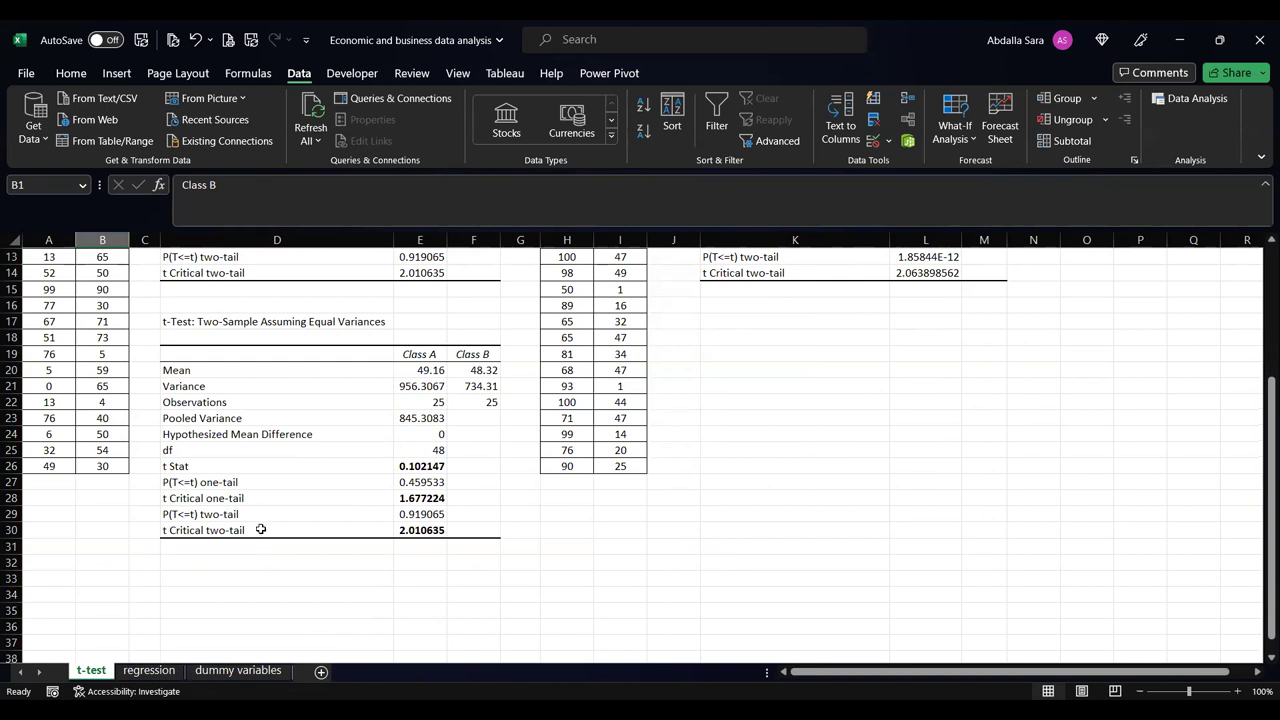
pyautogui.click(180, 516)
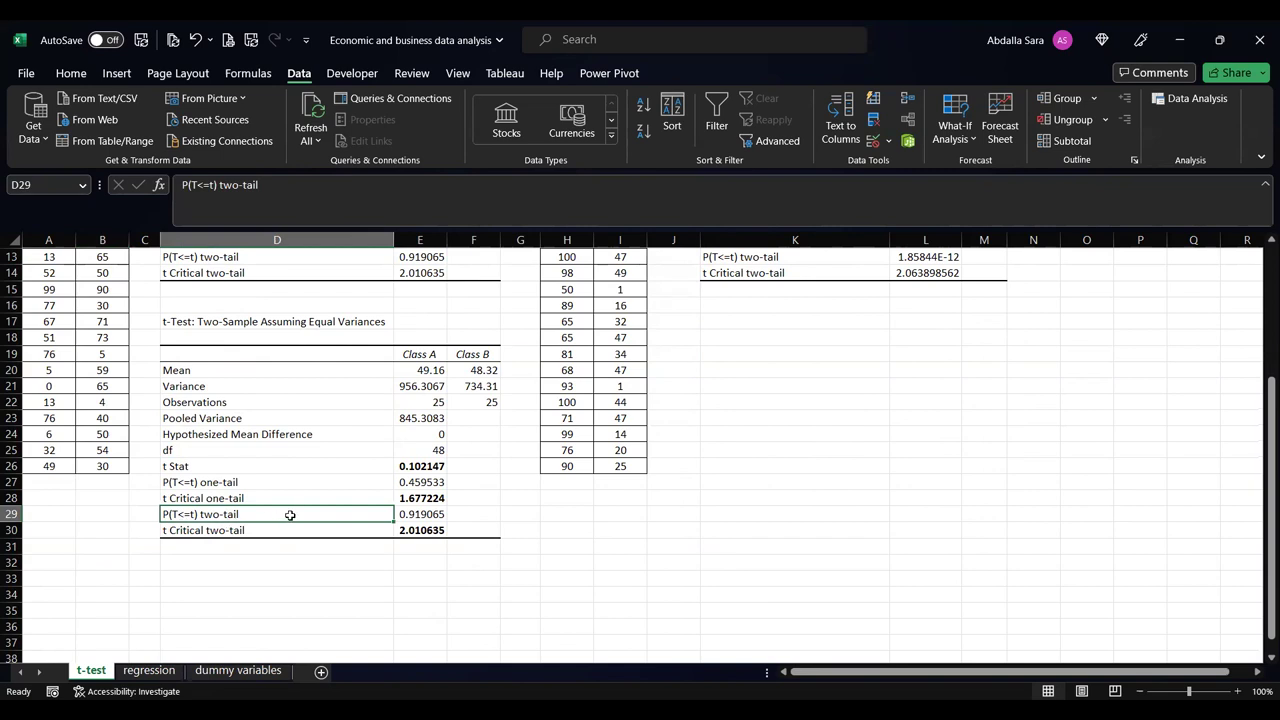
pyautogui.click(410, 519)
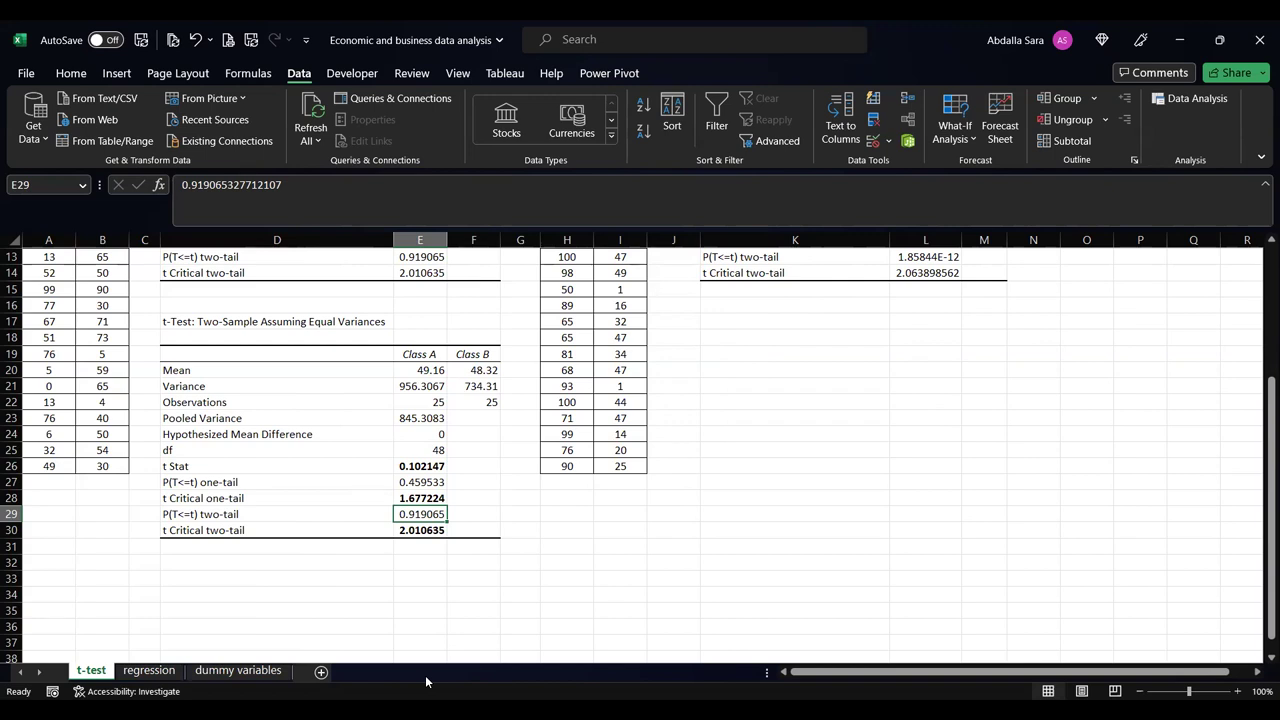
pyautogui.click(356, 573)
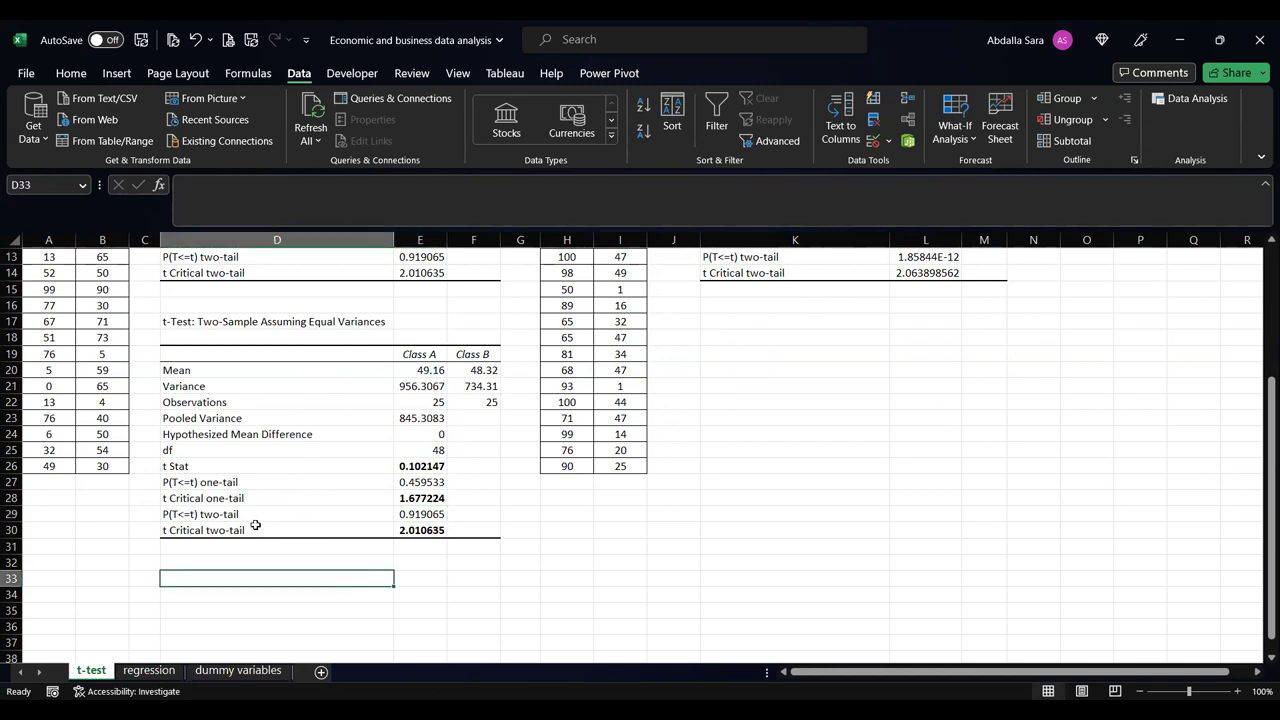
pyautogui.click(199, 519)
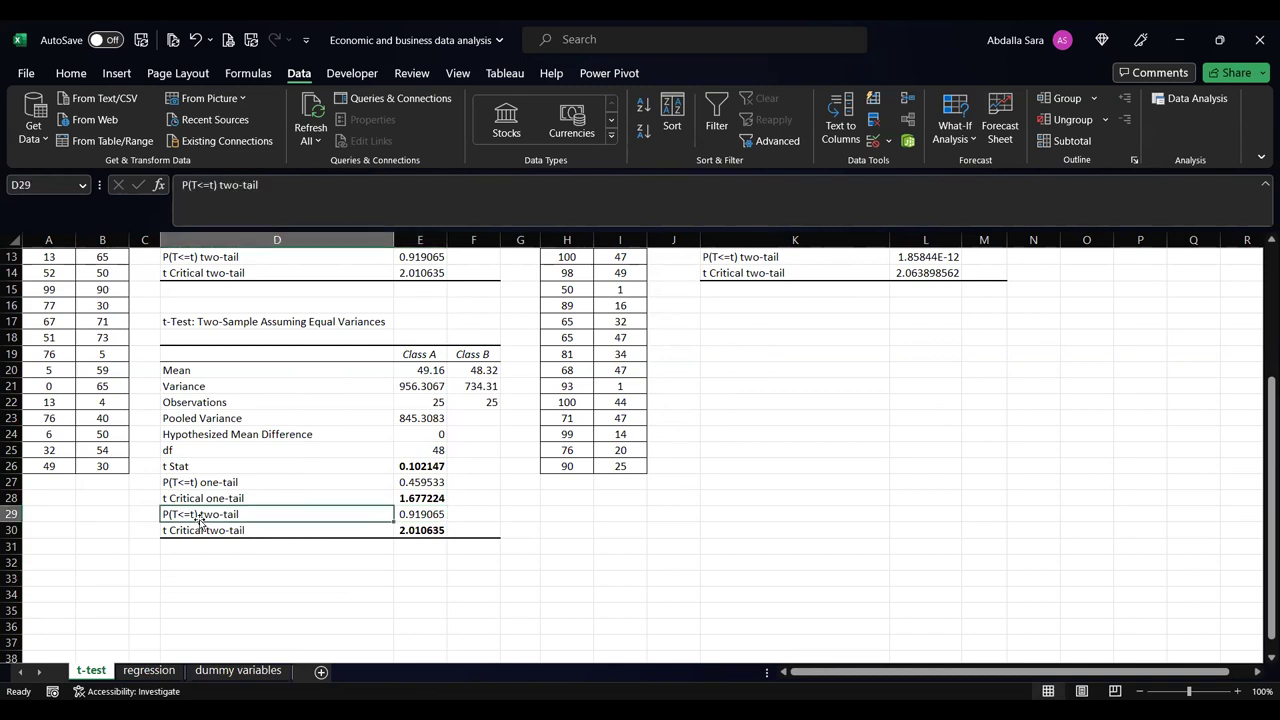
pyautogui.click(434, 515)
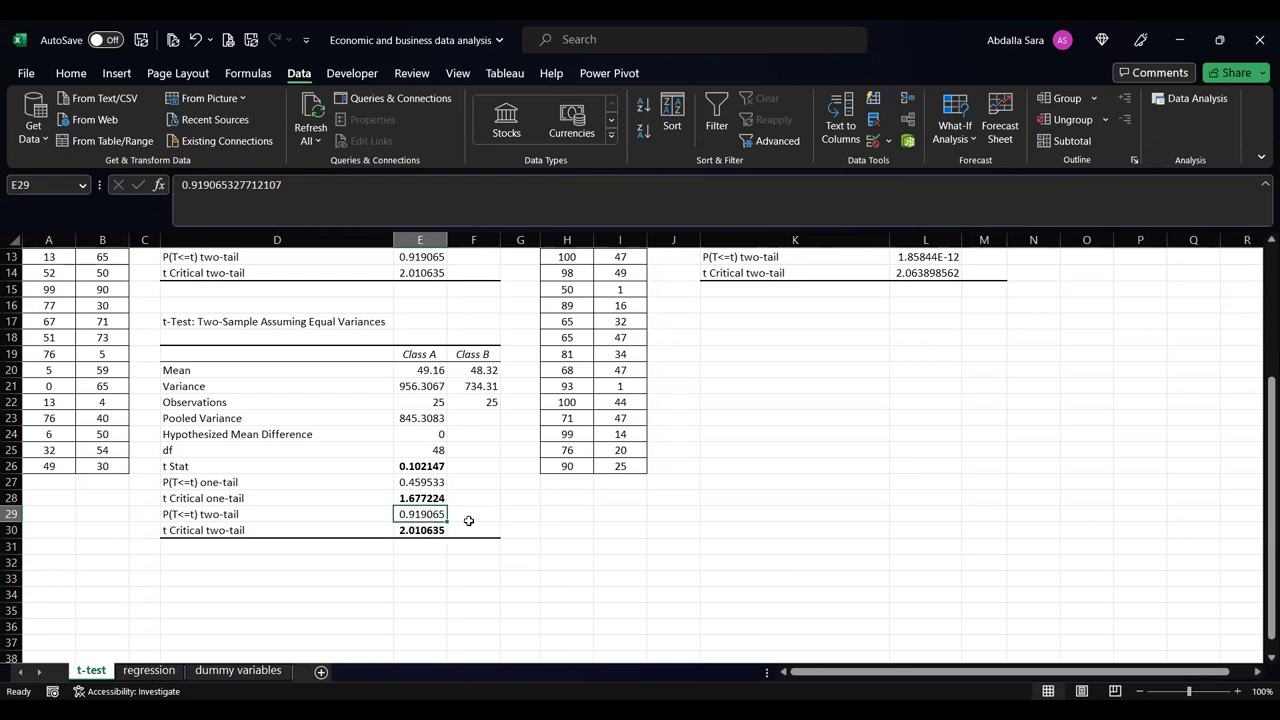
# - Start a t-Test: Paired Two Sample for Means analysis for the Math and Science scores
pyautogui.scroll(4, 468, 521)
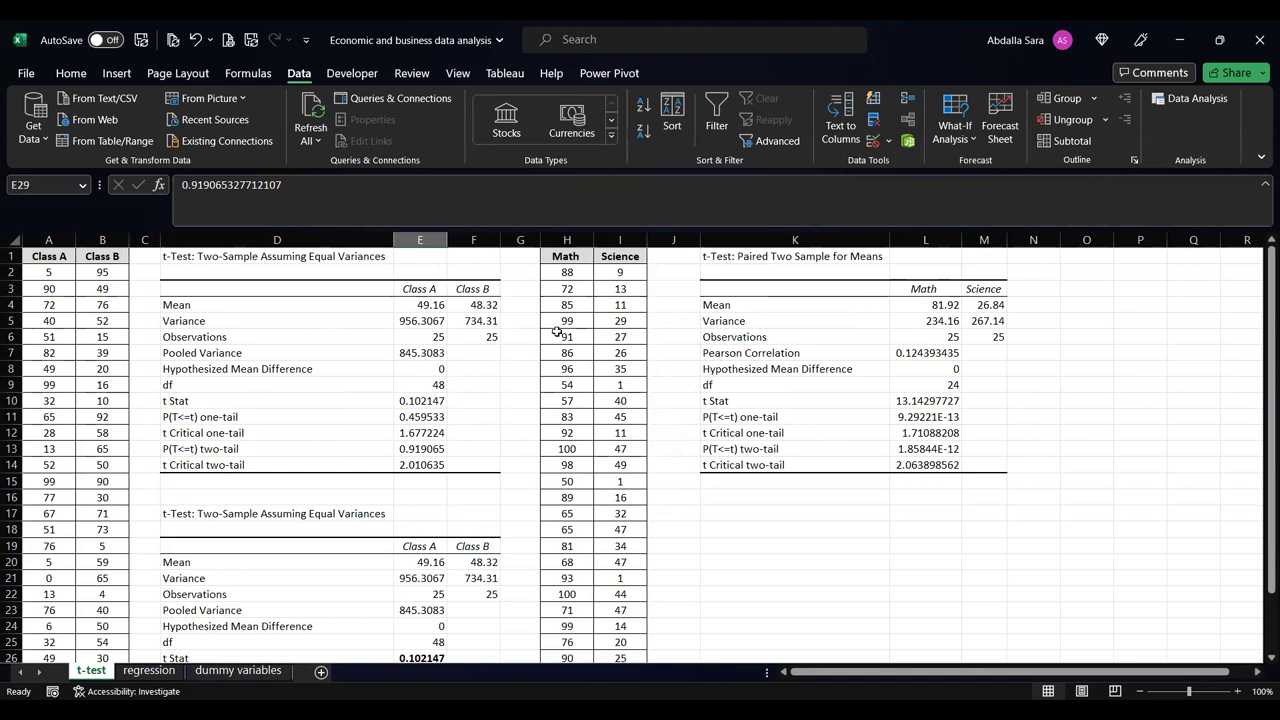
pyautogui.click(570, 257)
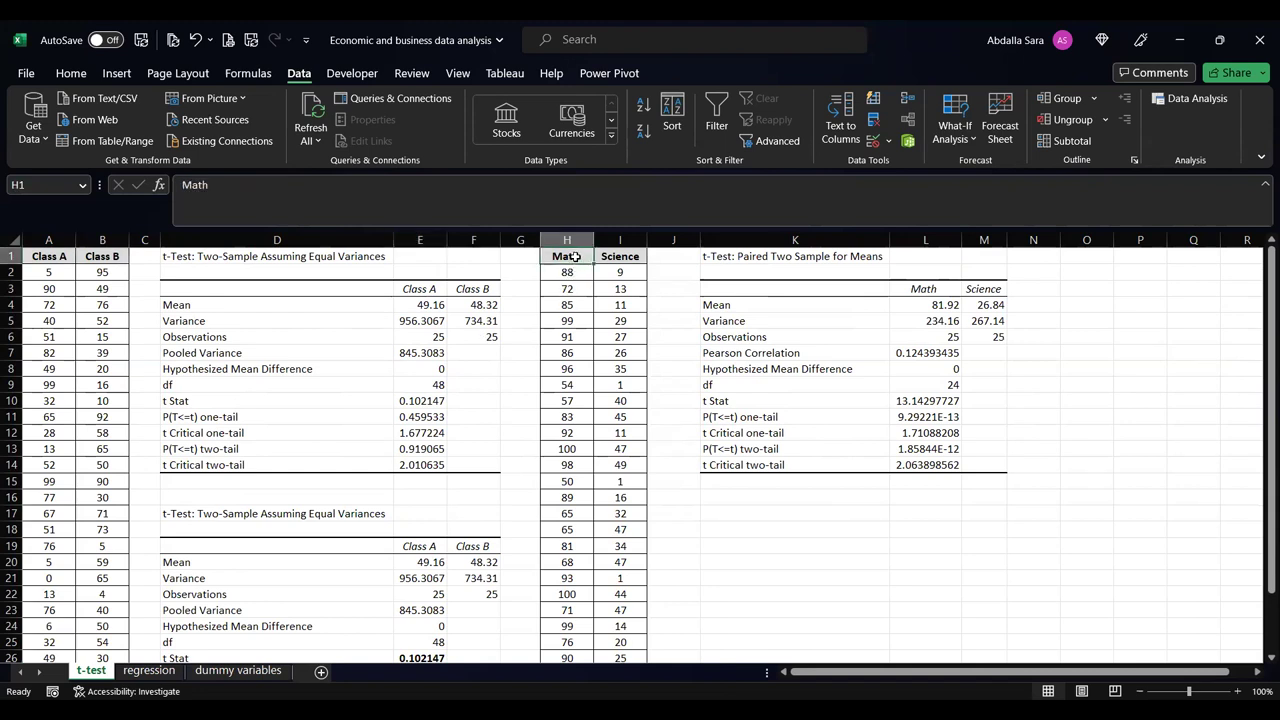
pyautogui.click(629, 257)
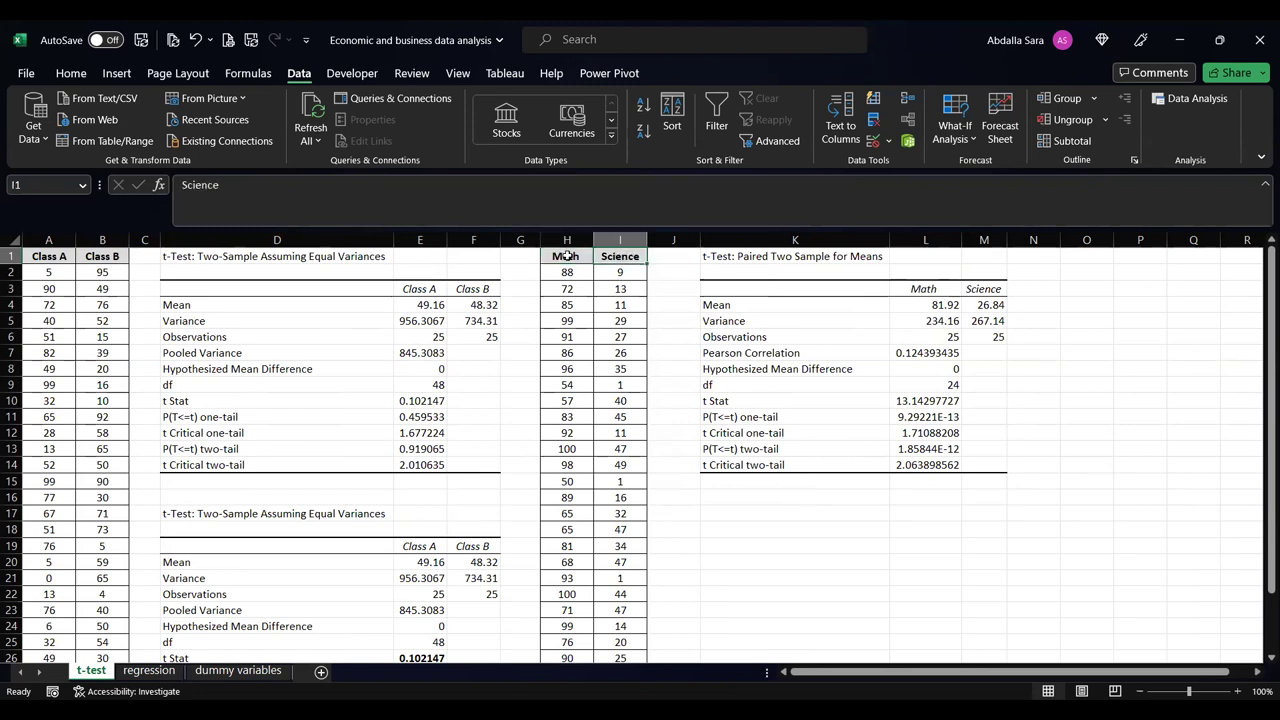
pyautogui.click(567, 257)
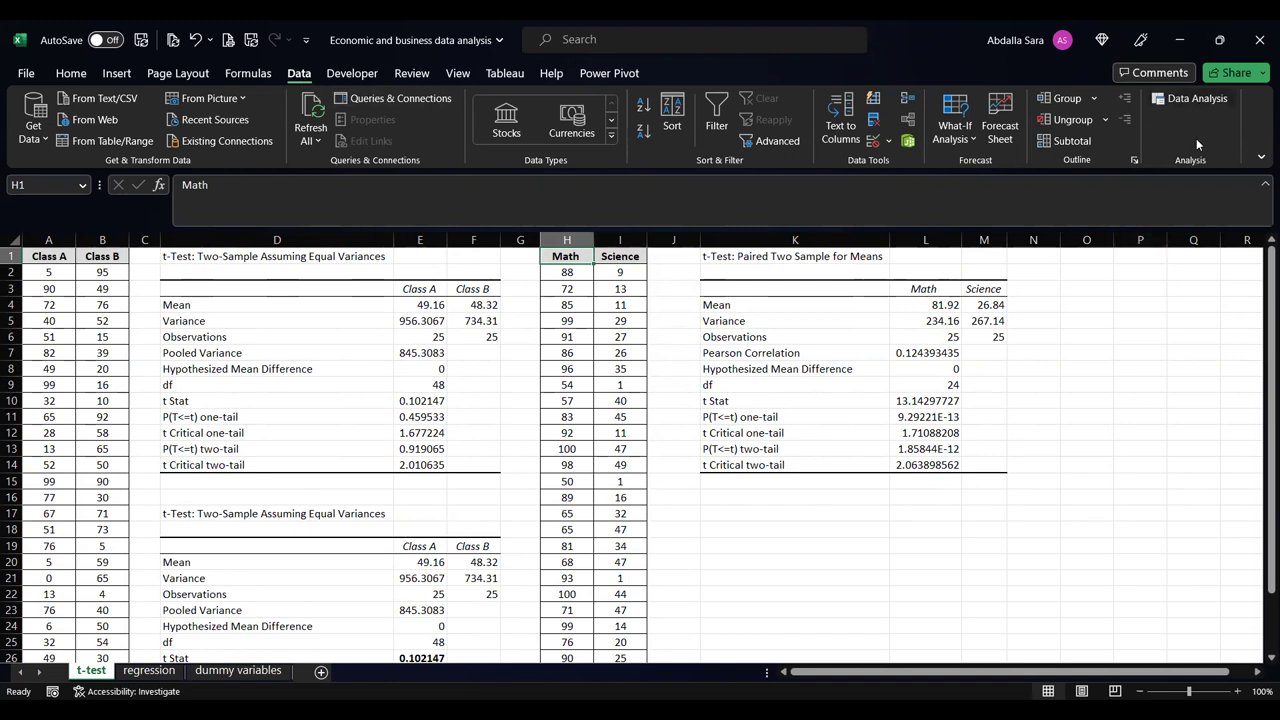
pyautogui.click(834, 237)
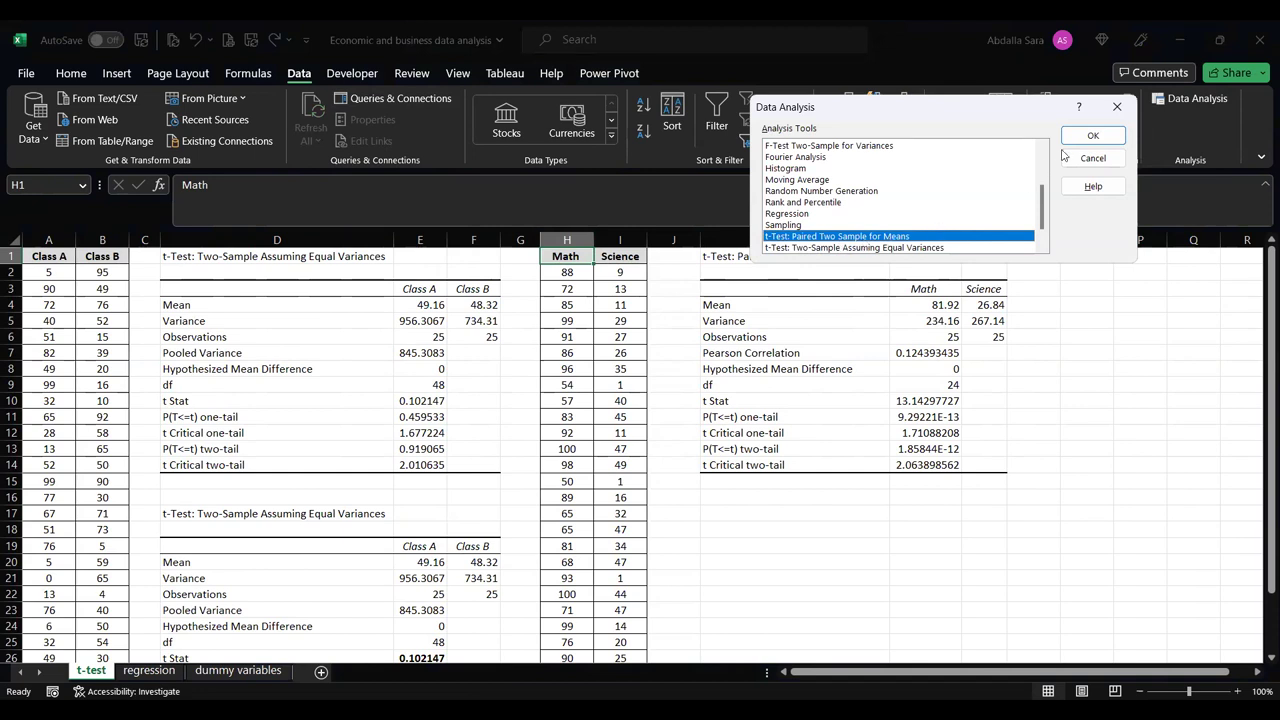
pyautogui.click(1093, 136)
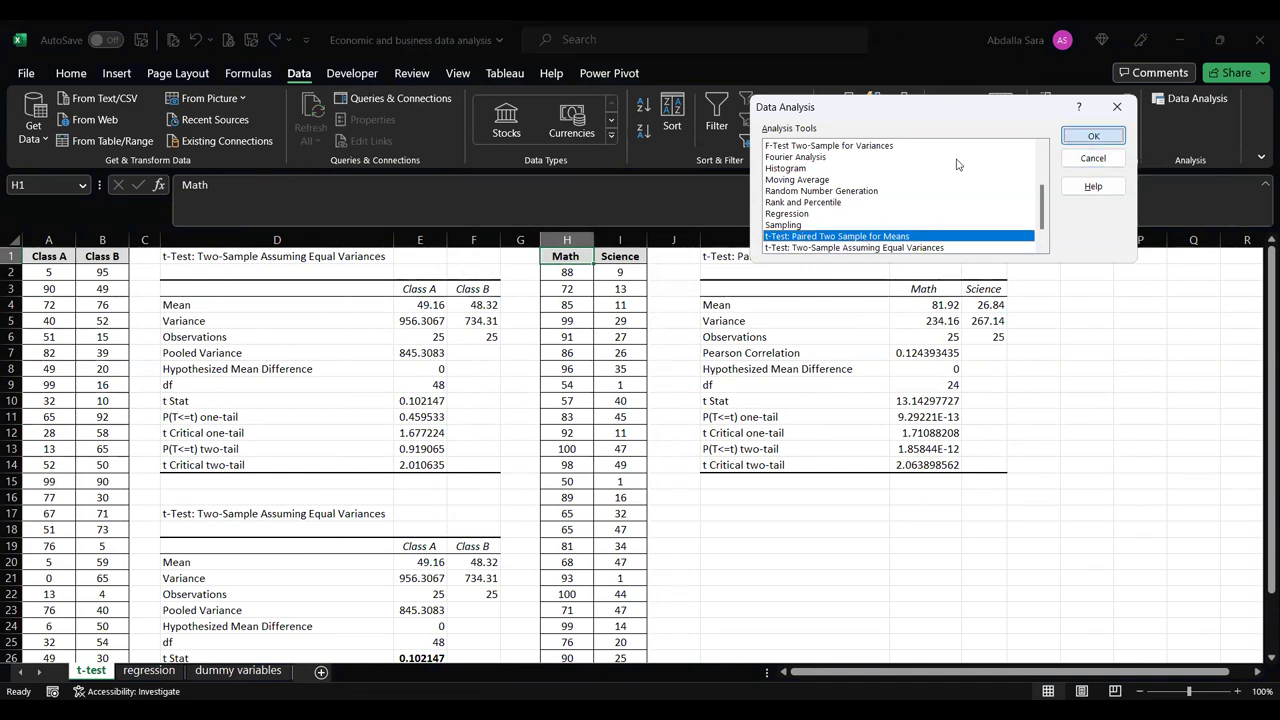
# - Set the variable 1 range to the Math data $H$1:$H$26 and the variable 2 range to the whole Science column $I:$I
pyautogui.press('BackSpace')
pyautogui.click(557, 257)
pyautogui.moveTo(557, 257); pyautogui.dragTo(566, 650)
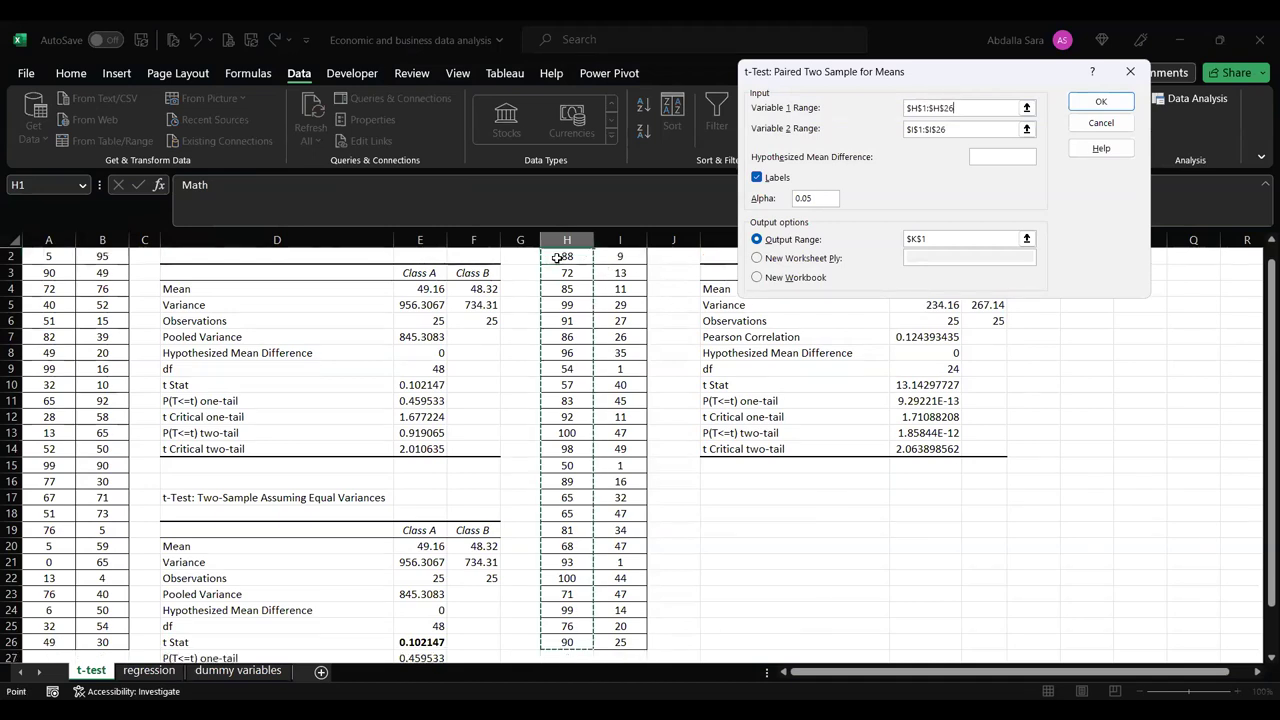
pyautogui.click(960, 129)
pyautogui.hotkey('ctrl', 'a')
pyautogui.press('BackSpace')
pyautogui.click(628, 256)
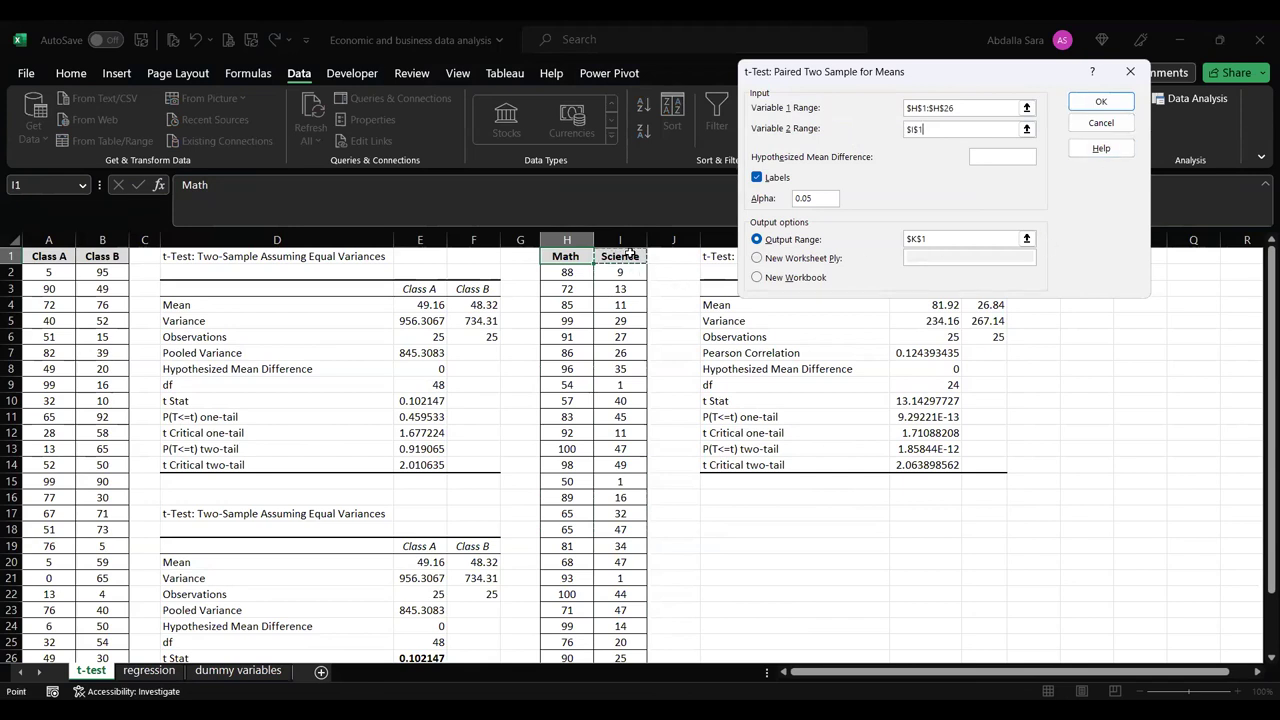
pyautogui.click(621, 241)
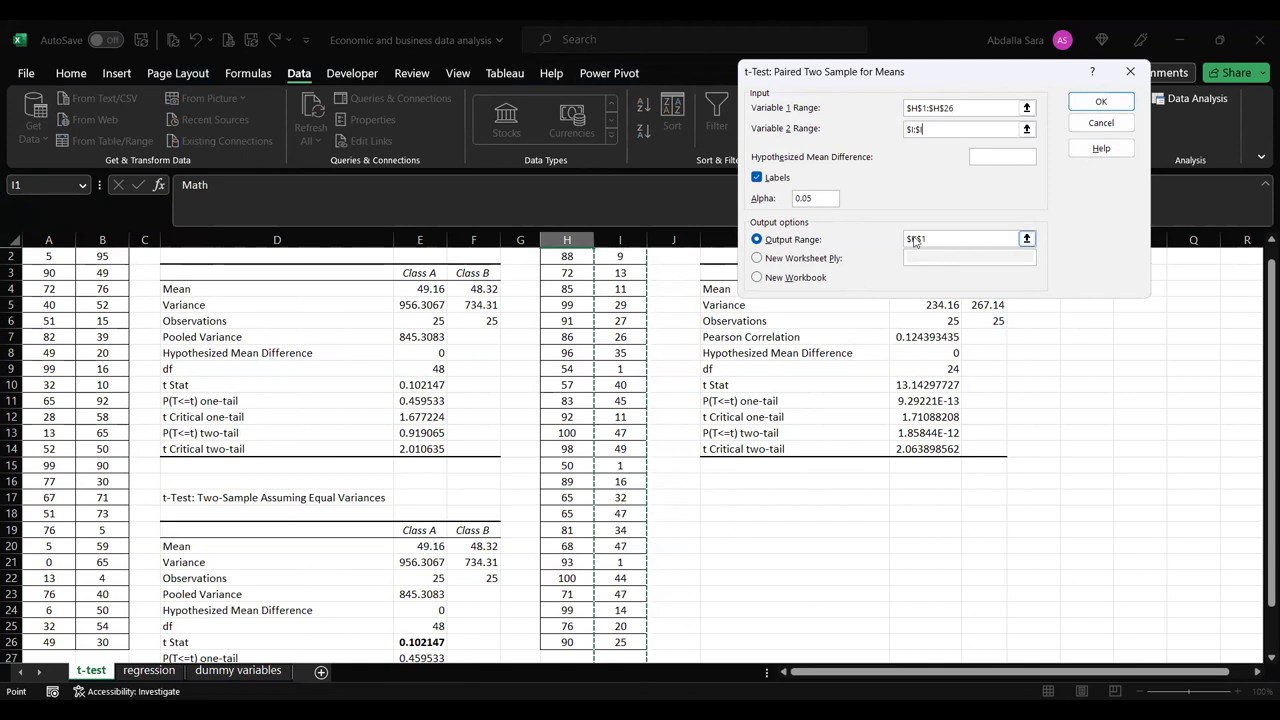
# - Set the output range to $K$17 and run the paired t-test with labels and alpha 0.05
pyautogui.scroll(1, 947, 253)
pyautogui.click(855, 248)
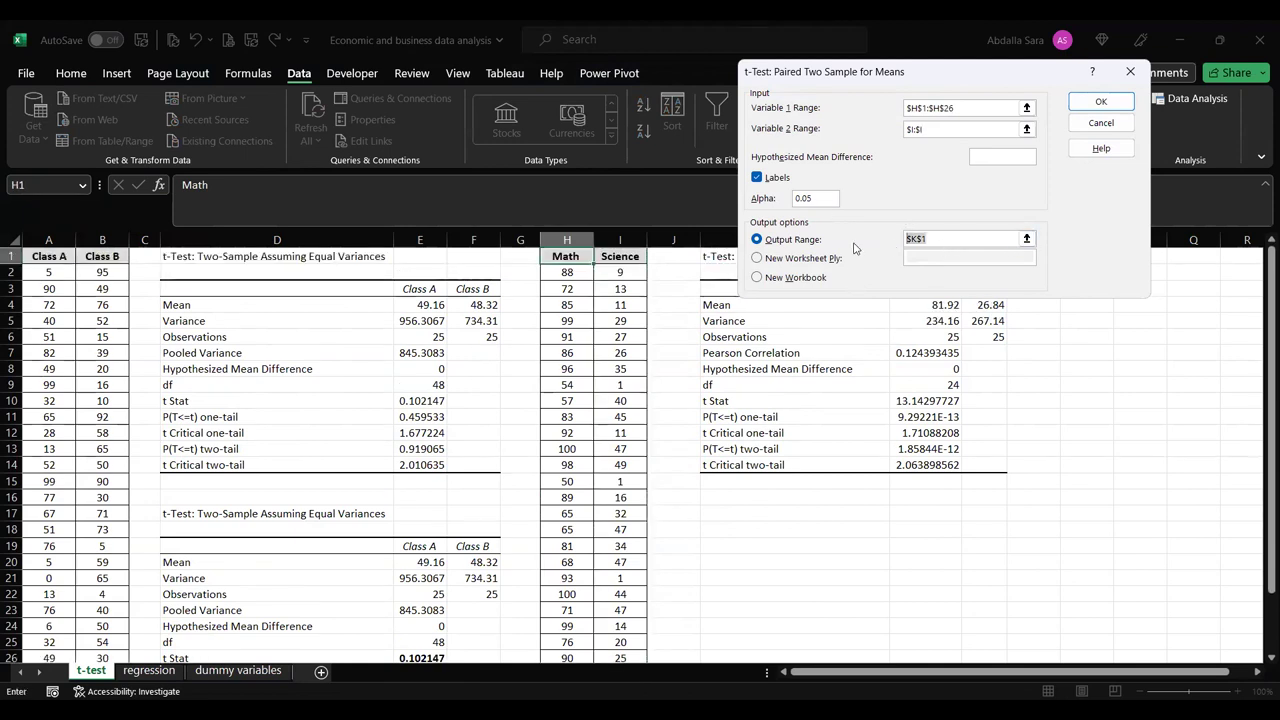
pyautogui.press('BackSpace')
pyautogui.click(736, 518)
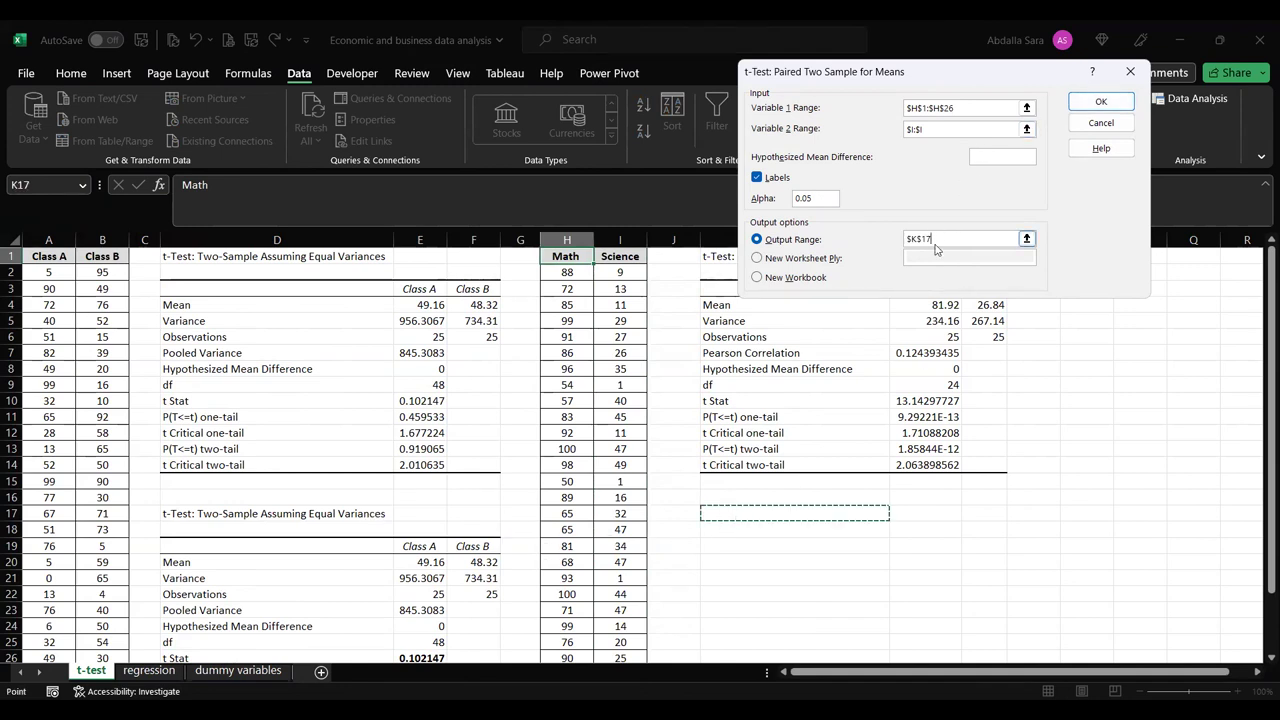
pyautogui.doubleClick(885, 238)
pyautogui.press('BackSpace')
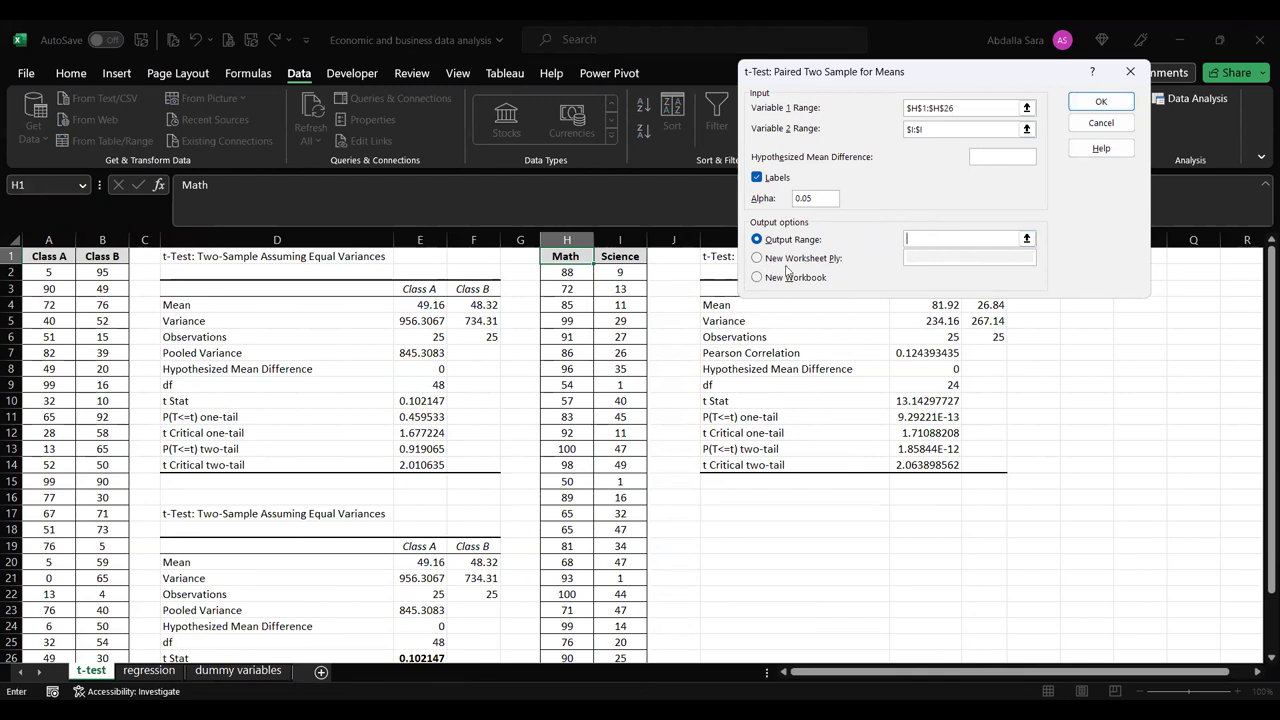
pyautogui.click(712, 514)
pyautogui.click(1104, 103)
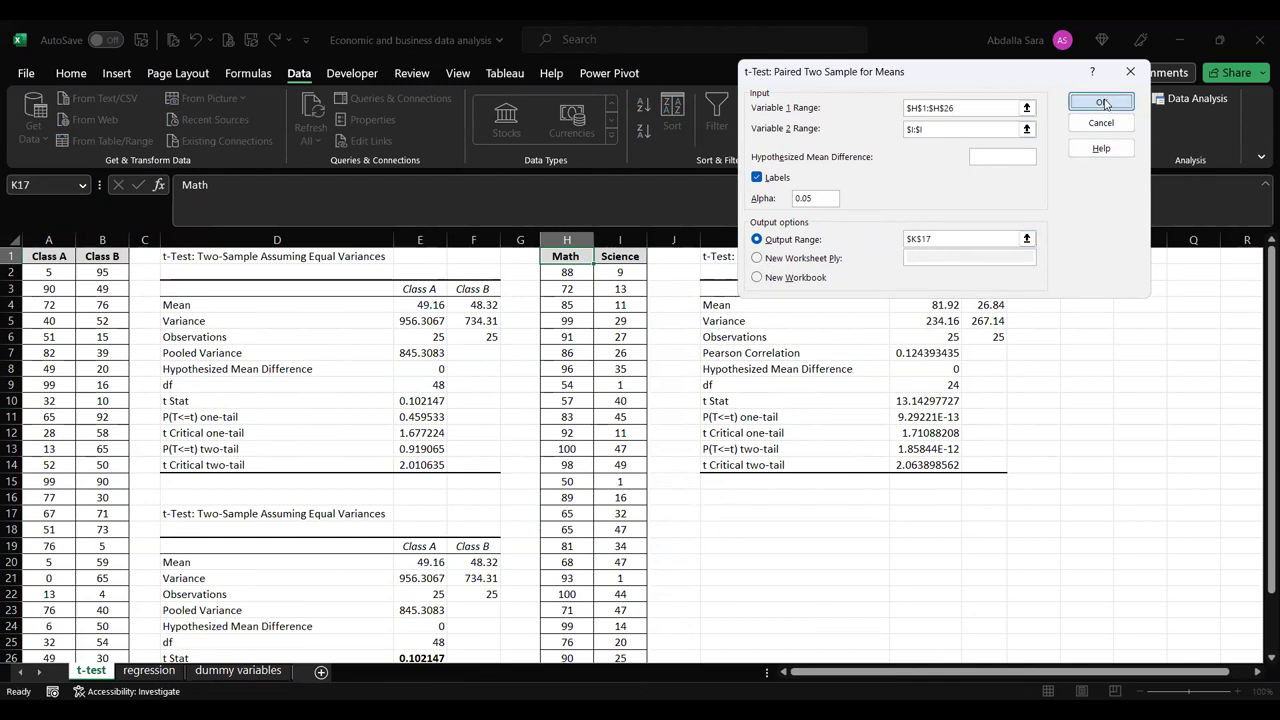
# - Examine the new paired t-test output for Math and Science, checking its Pearson Correlation cell against the Science data
pyautogui.click(1034, 464)
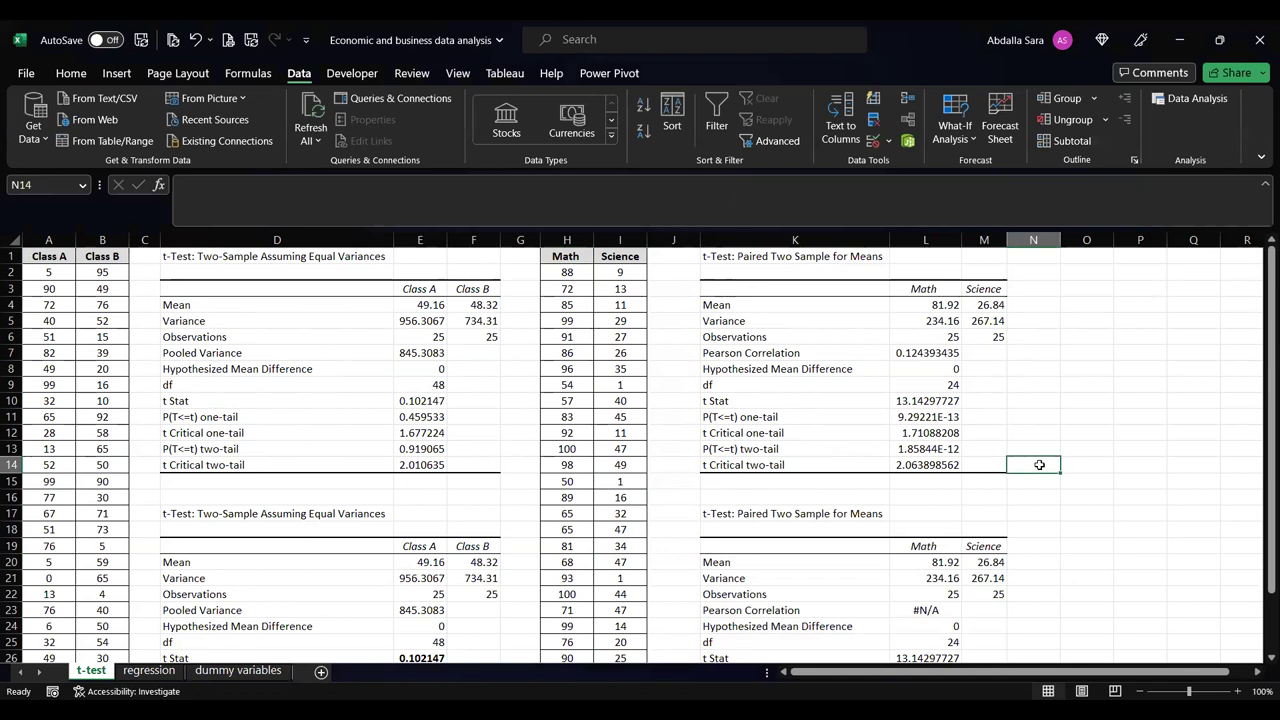
pyautogui.scroll(-1, 1039, 465)
pyautogui.scroll(-1, 963, 462)
pyautogui.scroll(2, 963, 462)
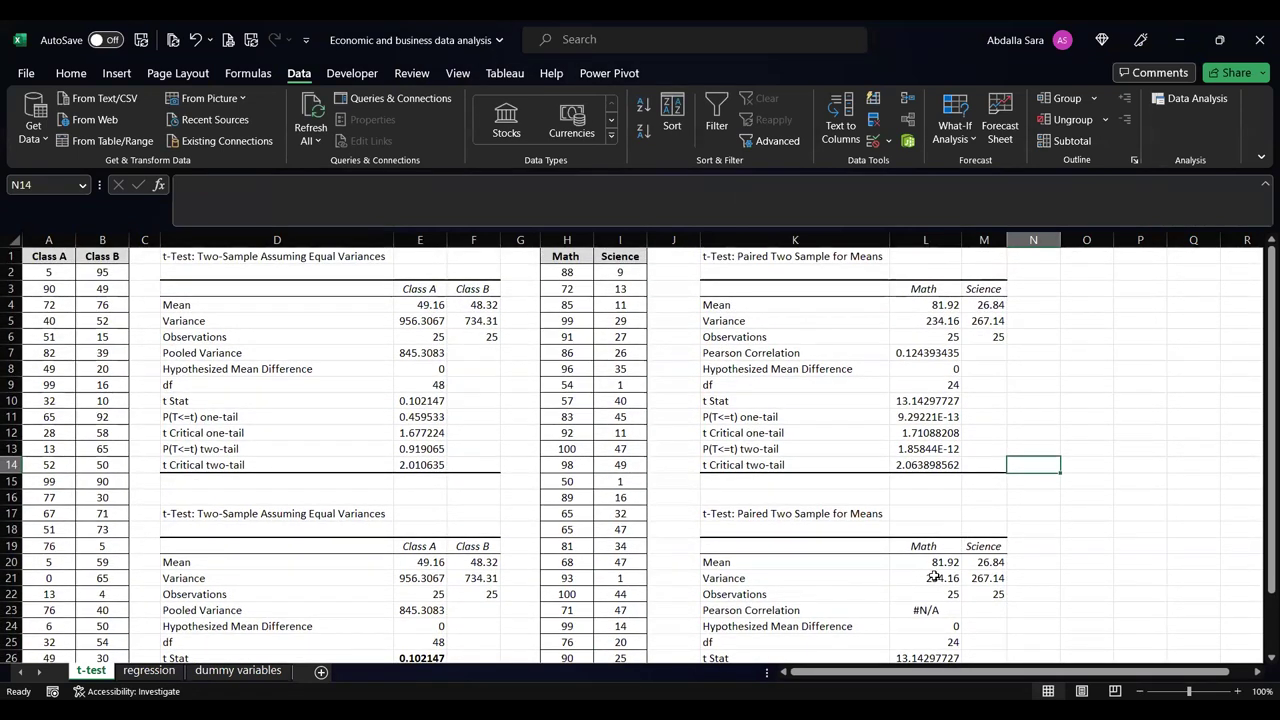
pyautogui.click(923, 609)
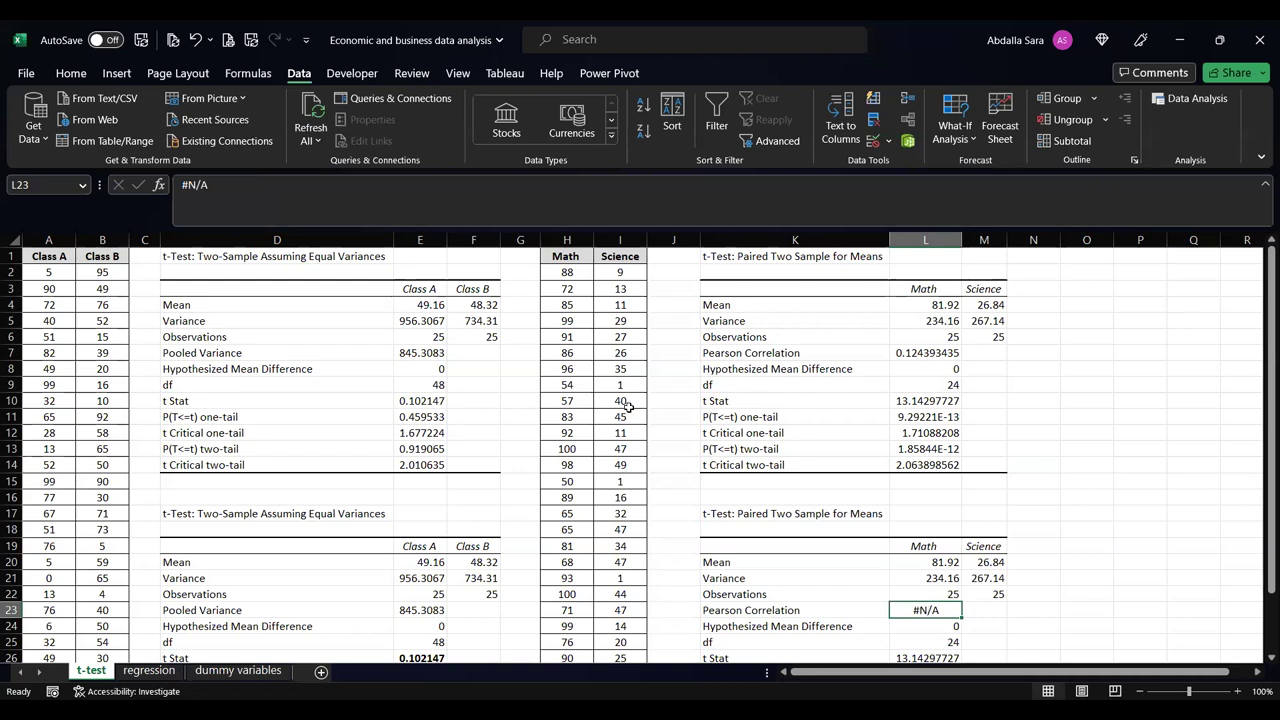
pyautogui.scroll(-3, 628, 404)
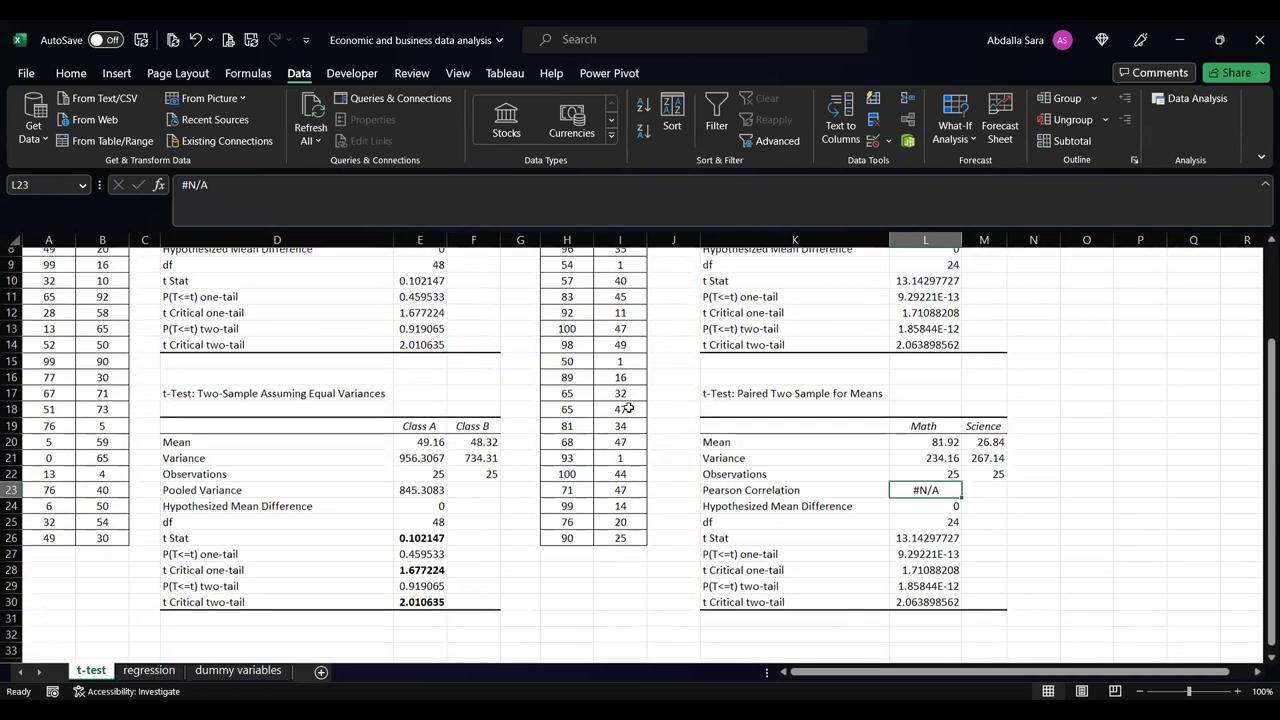
pyautogui.scroll(1, 628, 408)
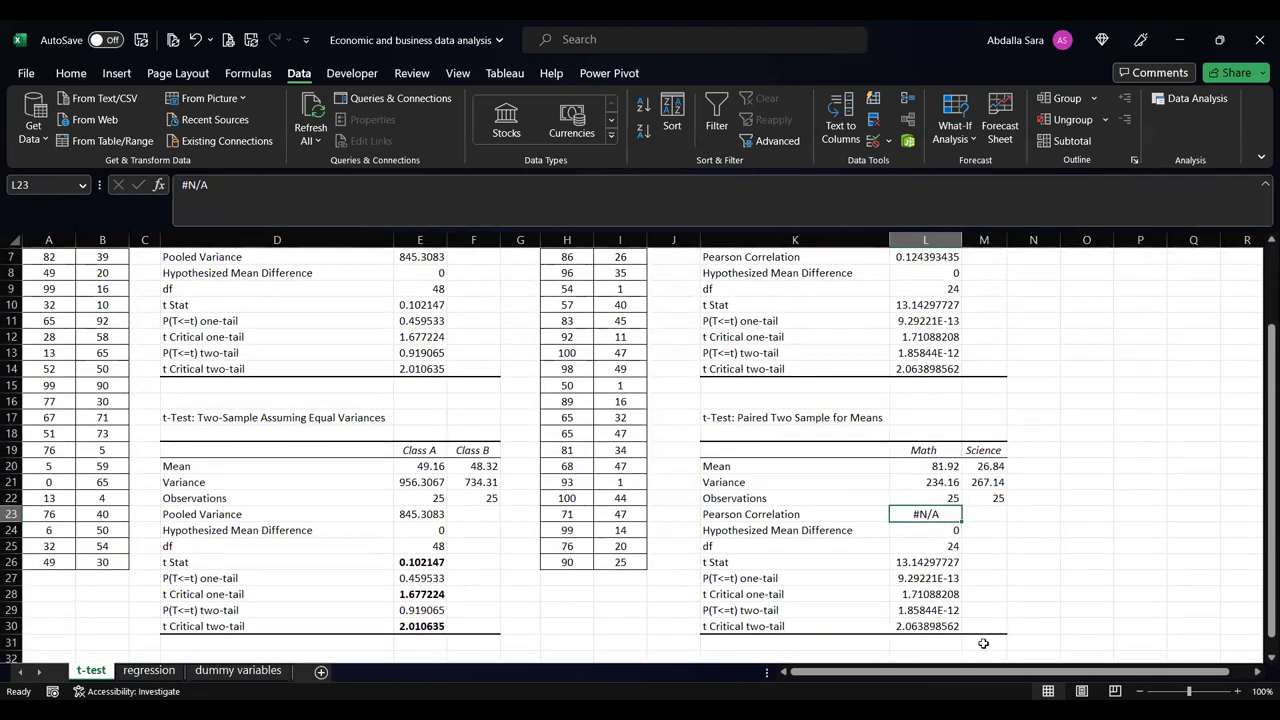
pyautogui.click(630, 498)
pyautogui.scroll(2, 752, 530)
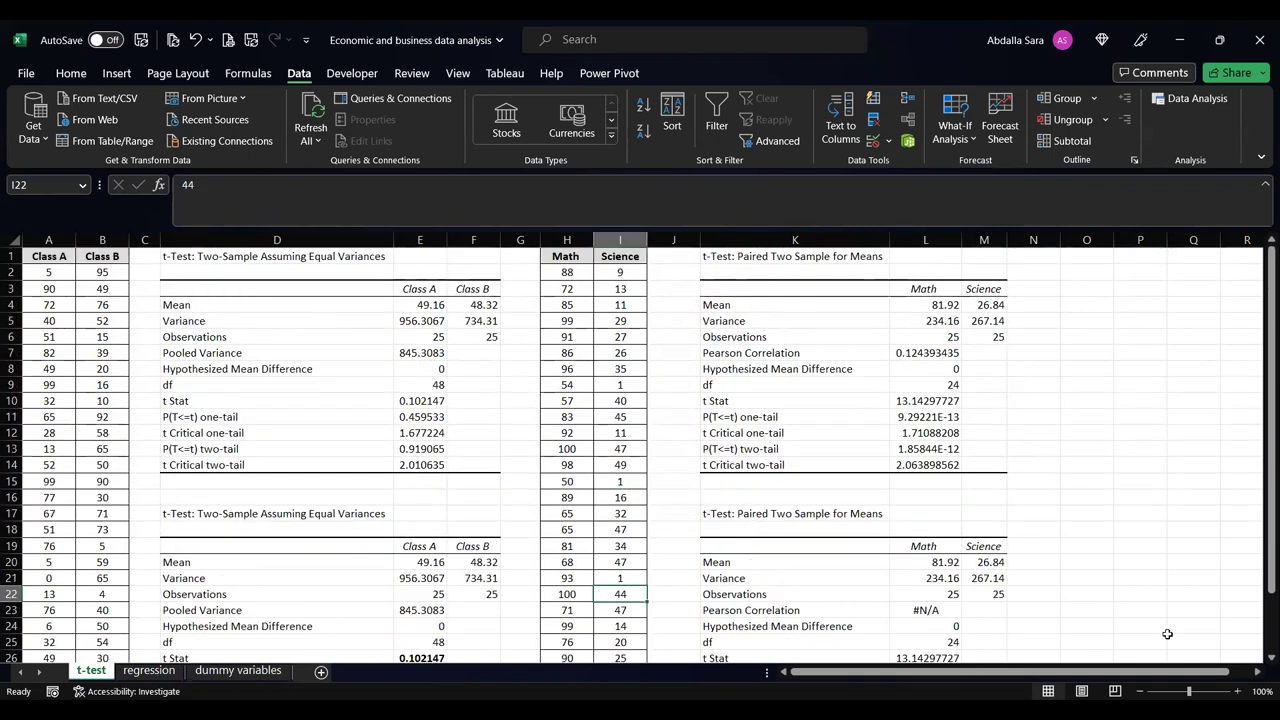
# - Examine the mean, variance and observations rows of the upper paired t-test output, checking the lower output's Pearson Correlation cell
pyautogui.moveTo(800, 306); pyautogui.dragTo(1015, 480)
pyautogui.click(926, 610)
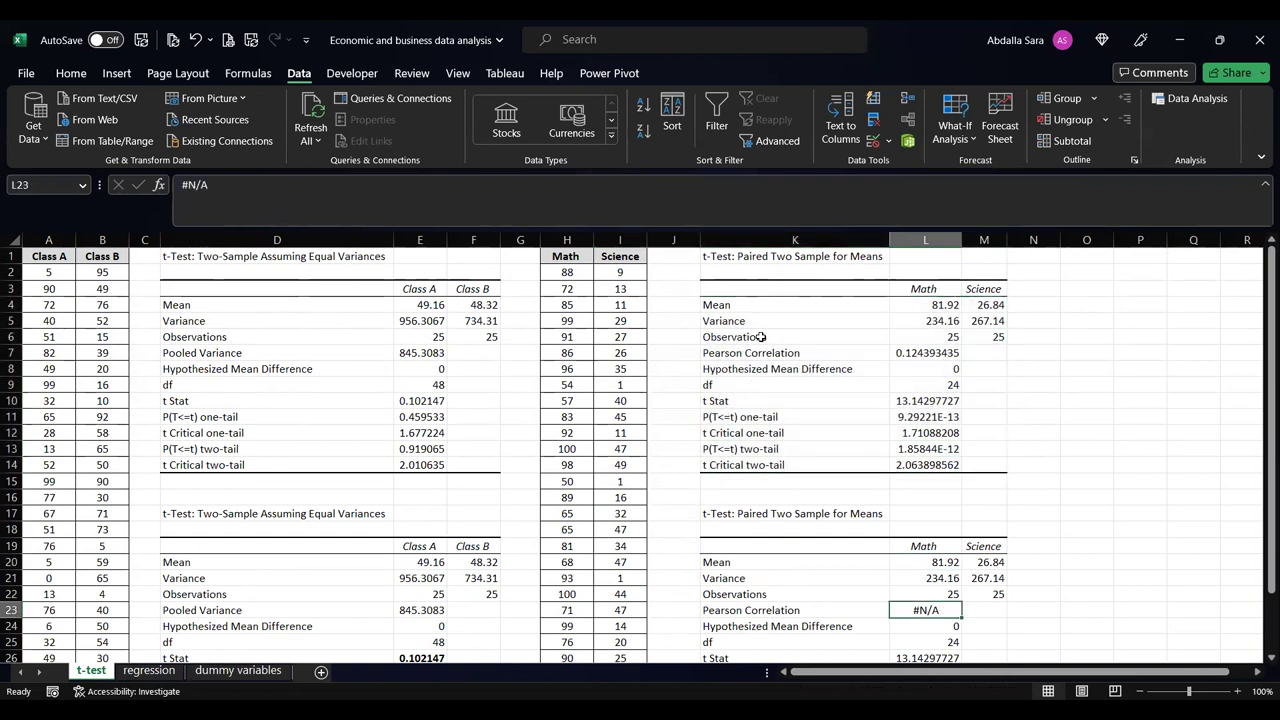
pyautogui.click(779, 309)
pyautogui.click(767, 324)
pyautogui.click(767, 337)
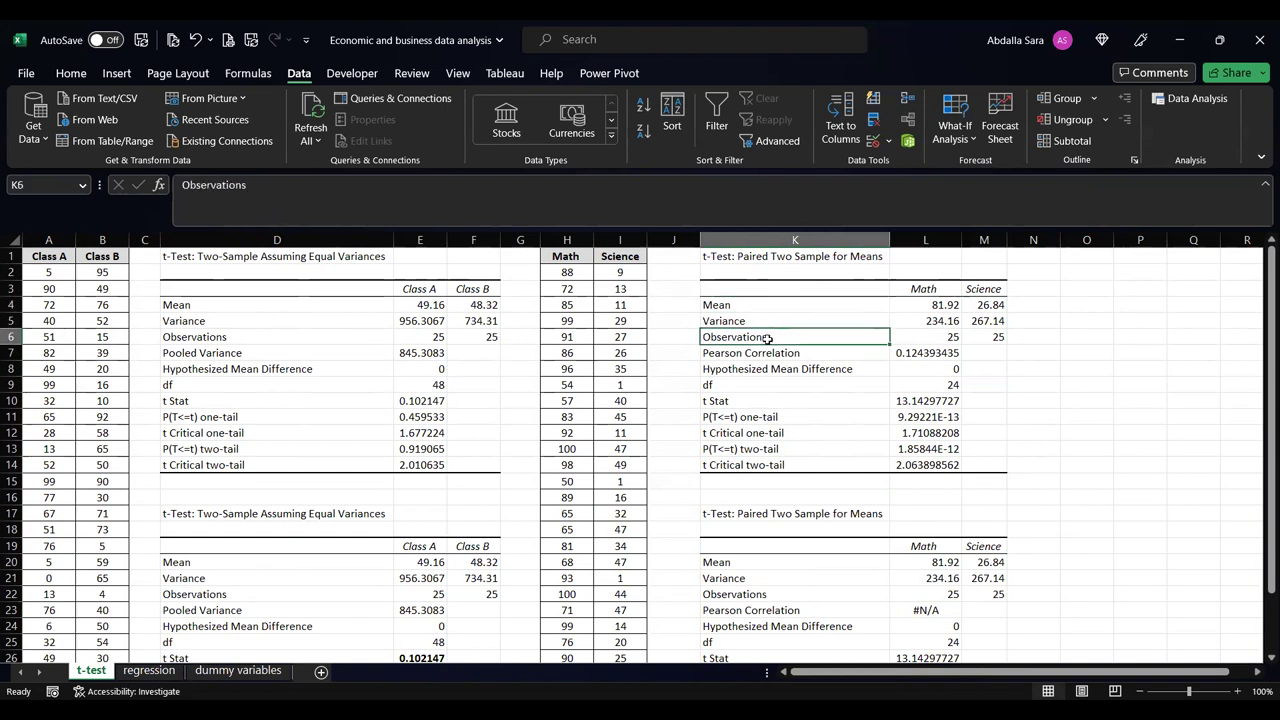
pyautogui.click(768, 355)
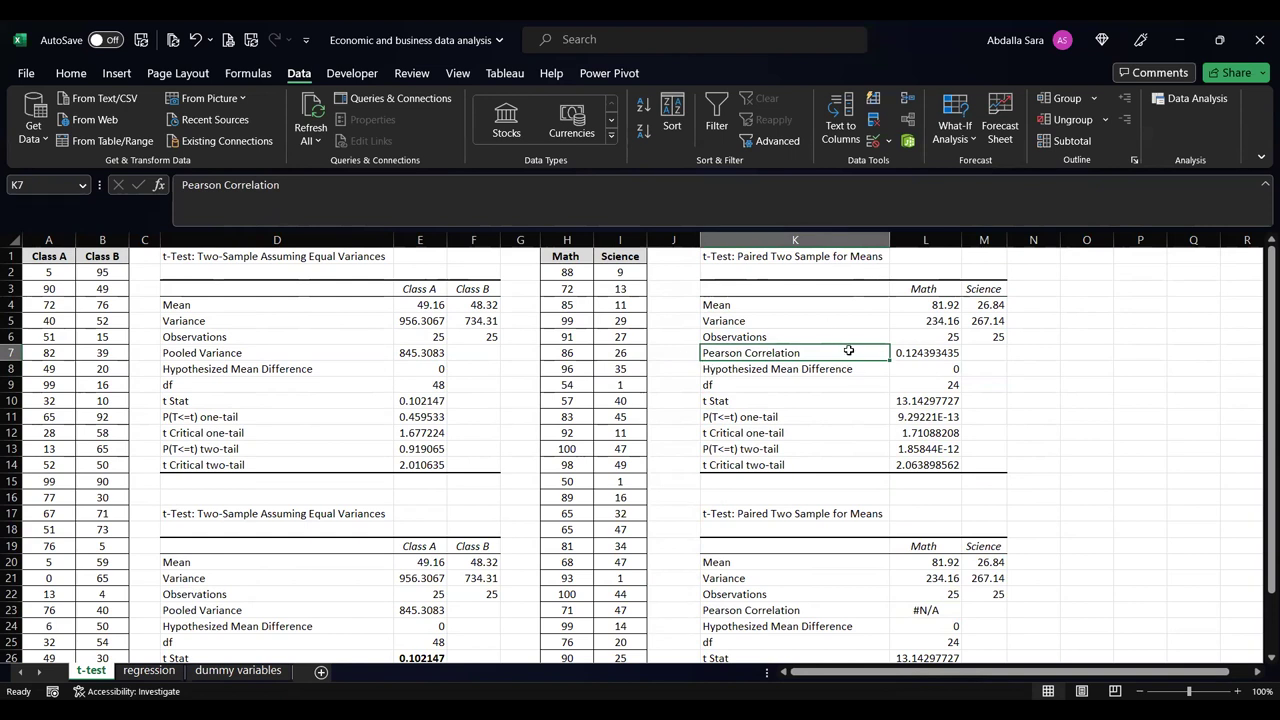
# - Examine the Pearson Correlation value in the upper paired t-test output and relate it to the Math and Science columns
pyautogui.click(928, 354)
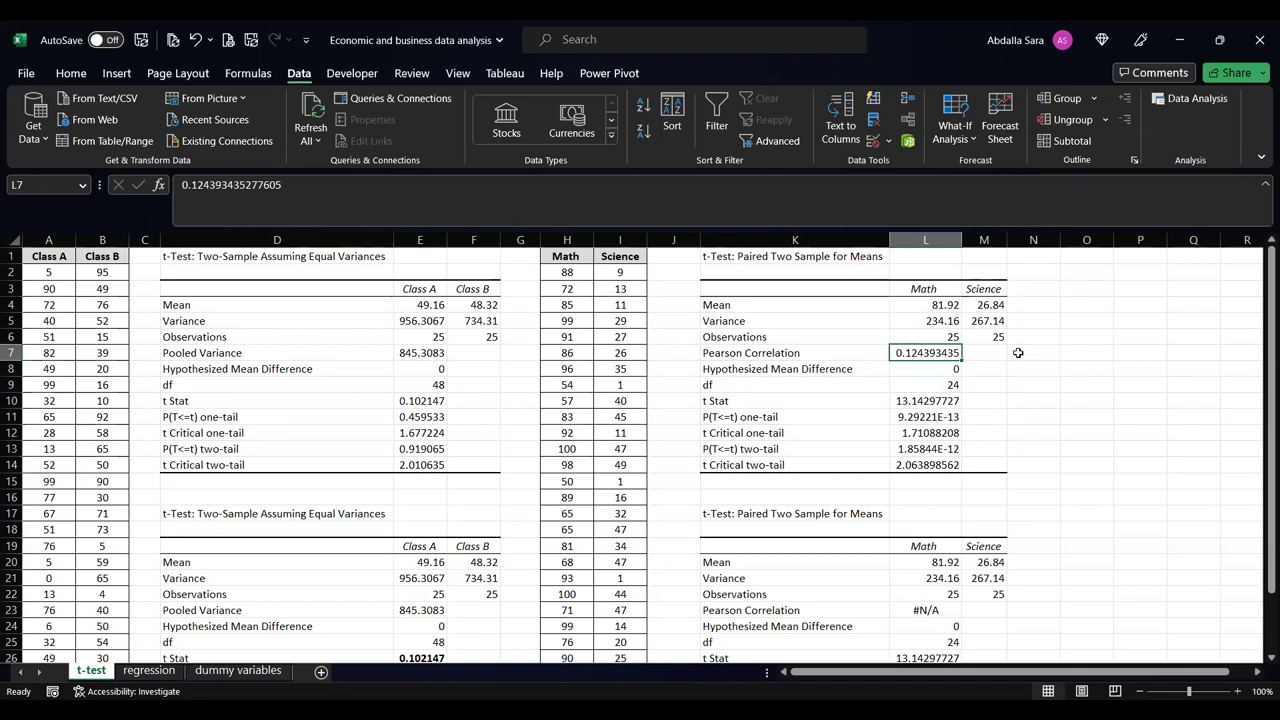
pyautogui.click(808, 354)
pyautogui.click(926, 354)
pyautogui.click(870, 377)
pyautogui.click(920, 377)
pyautogui.click(920, 355)
pyautogui.click(796, 352)
pyautogui.click(964, 357)
pyautogui.click(942, 360)
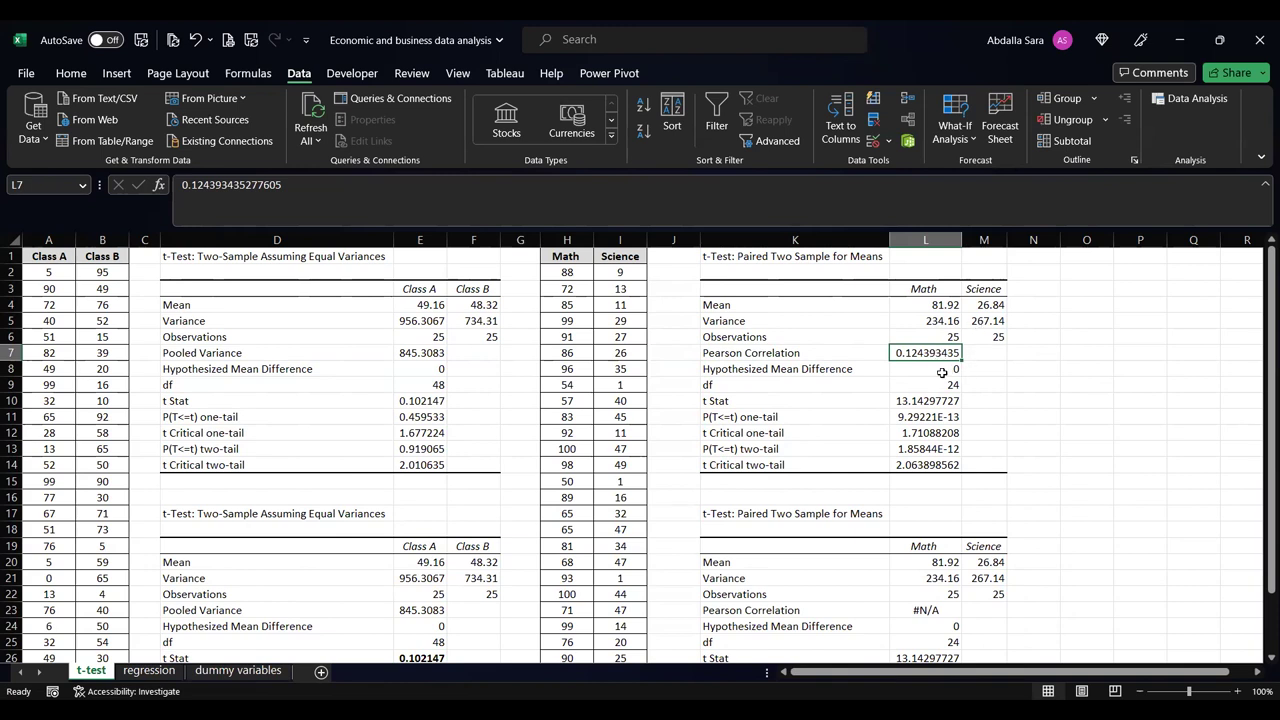
pyautogui.click(940, 370)
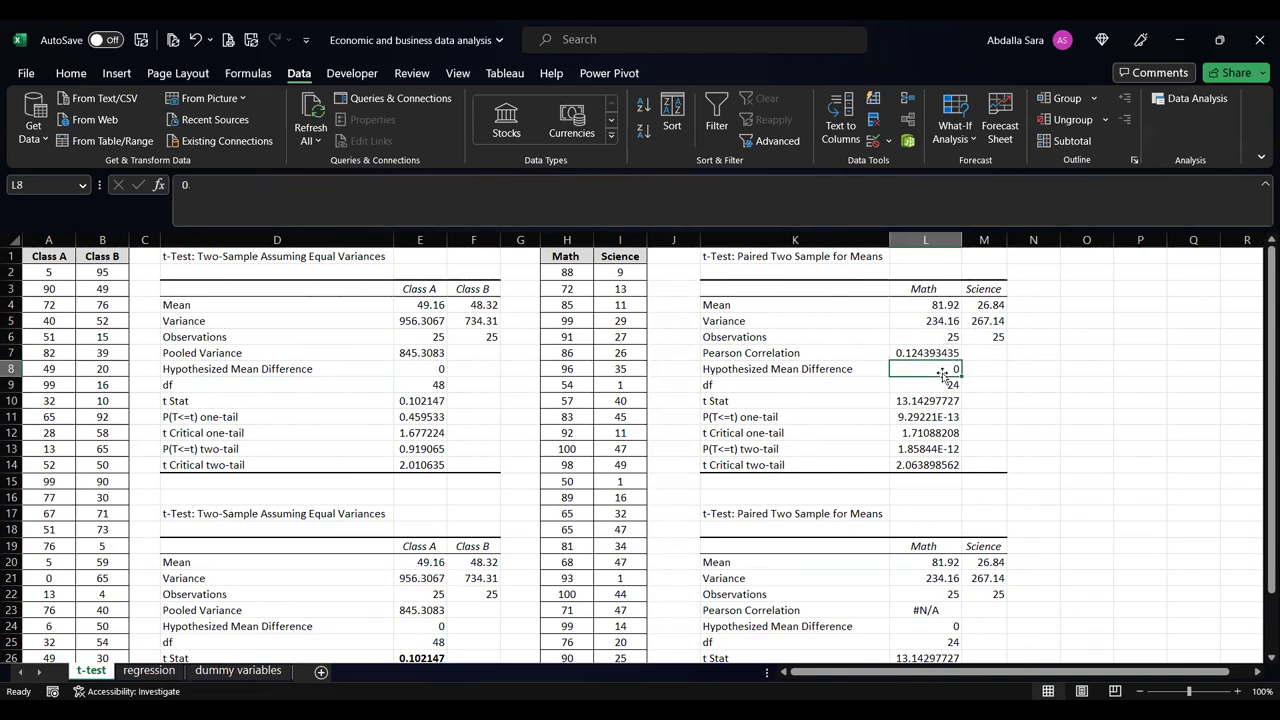
pyautogui.click(893, 357)
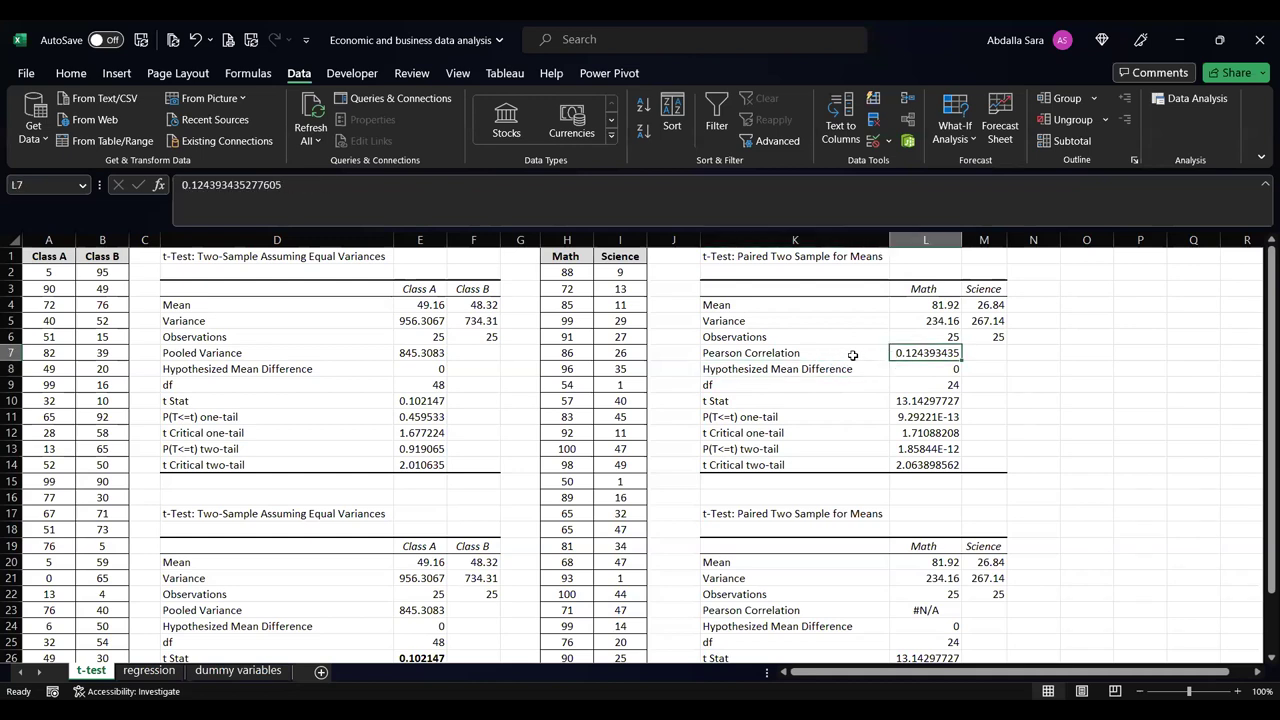
pyautogui.click(852, 356)
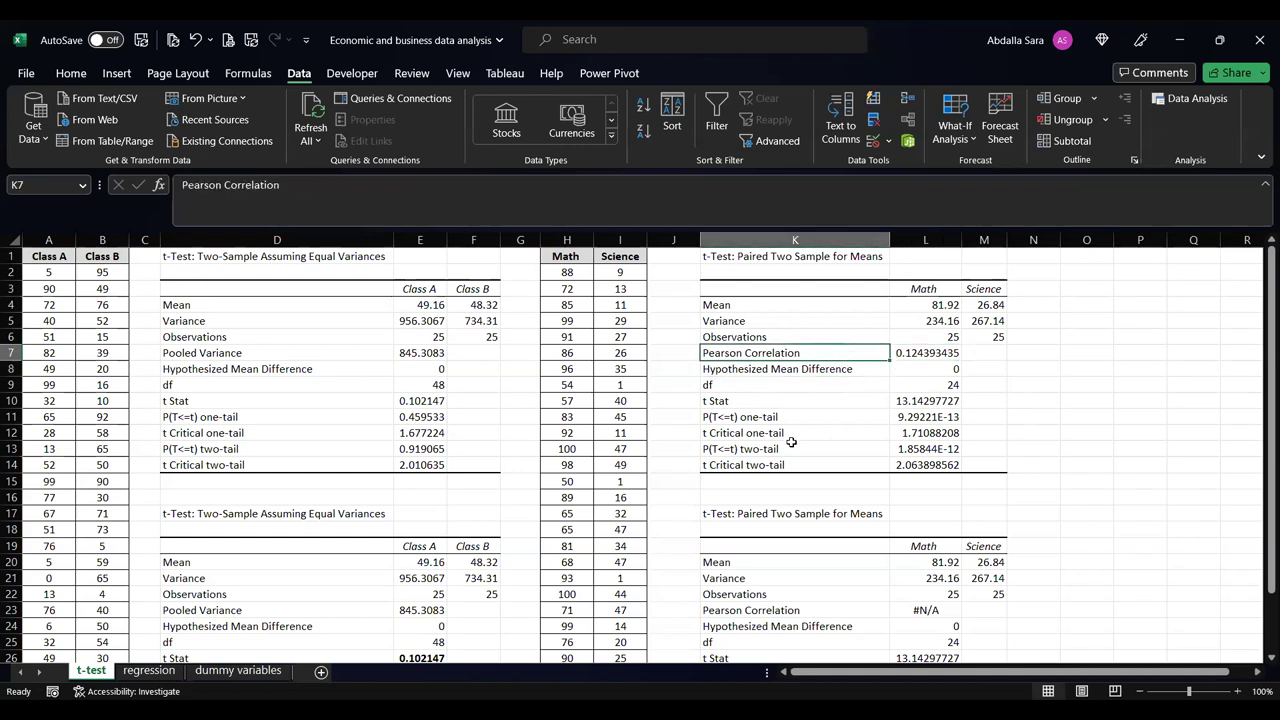
pyautogui.click(555, 272)
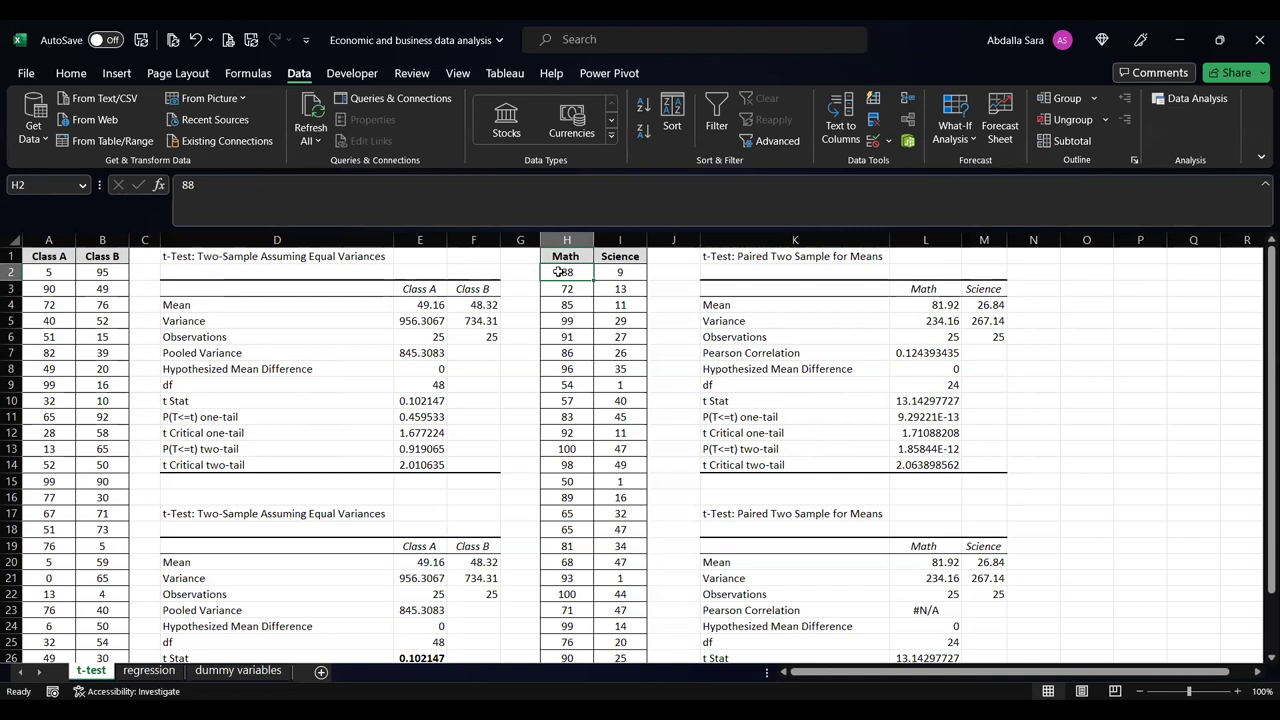
pyautogui.click(561, 257)
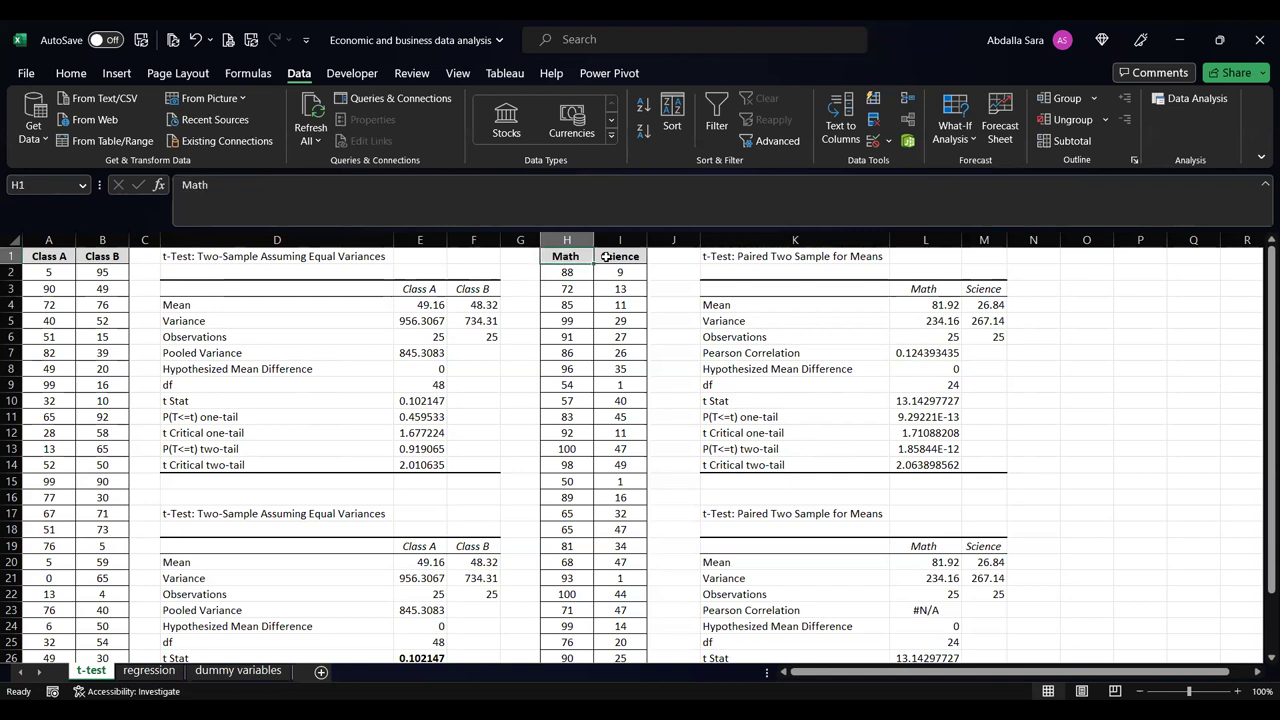
pyautogui.click(584, 271)
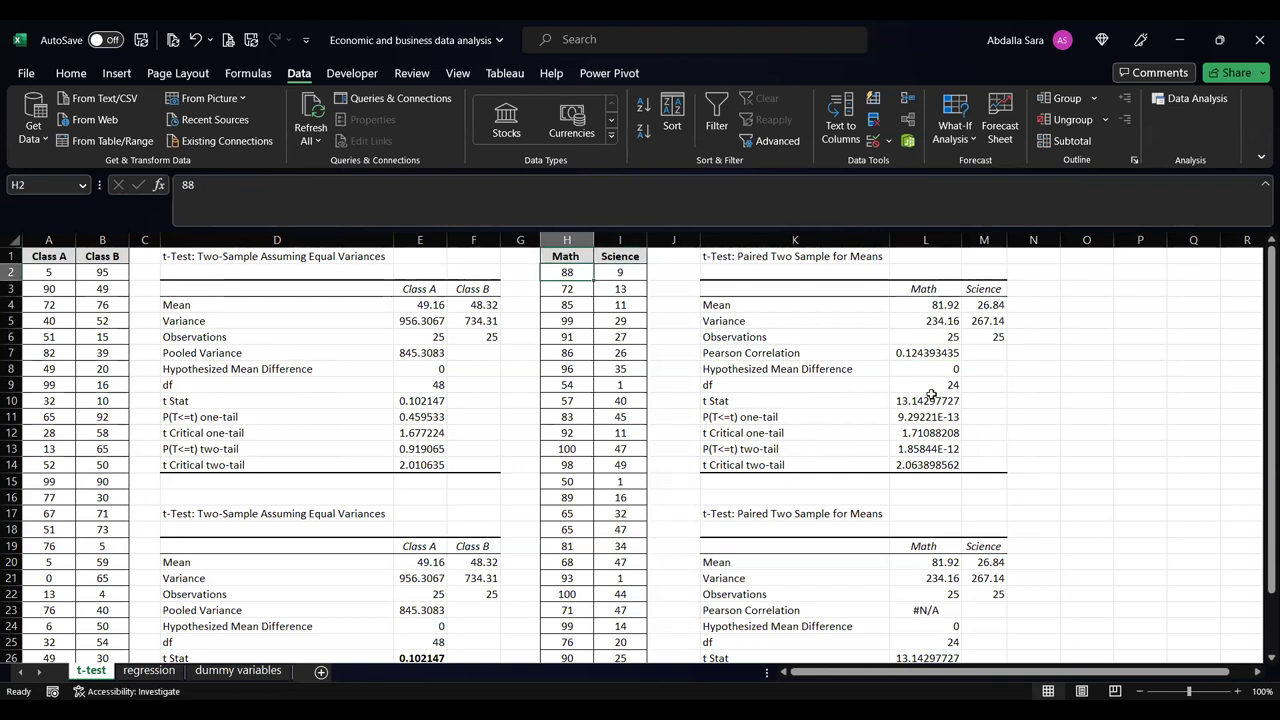
# - Examine the degrees of freedom, t Stat and one-tail critical value in the upper paired t-test output
pyautogui.click(802, 394)
pyautogui.click(910, 388)
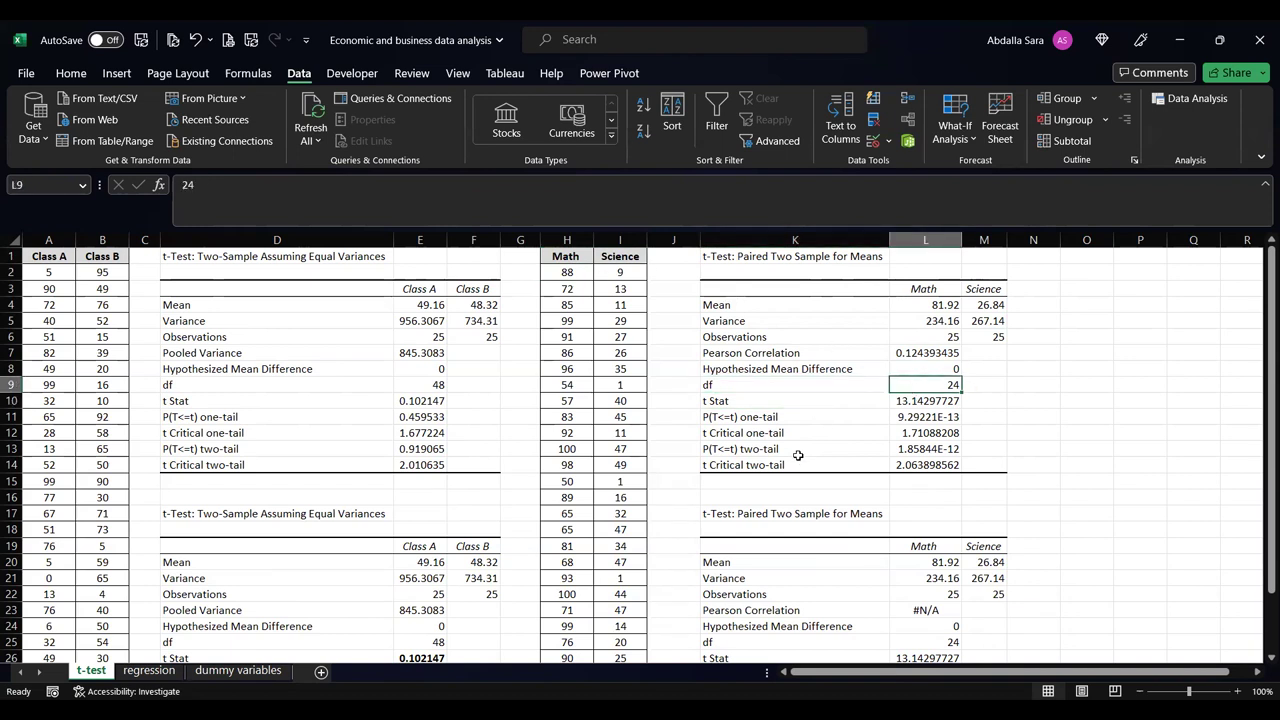
pyautogui.click(948, 400)
pyautogui.scroll(-2, 810, 390)
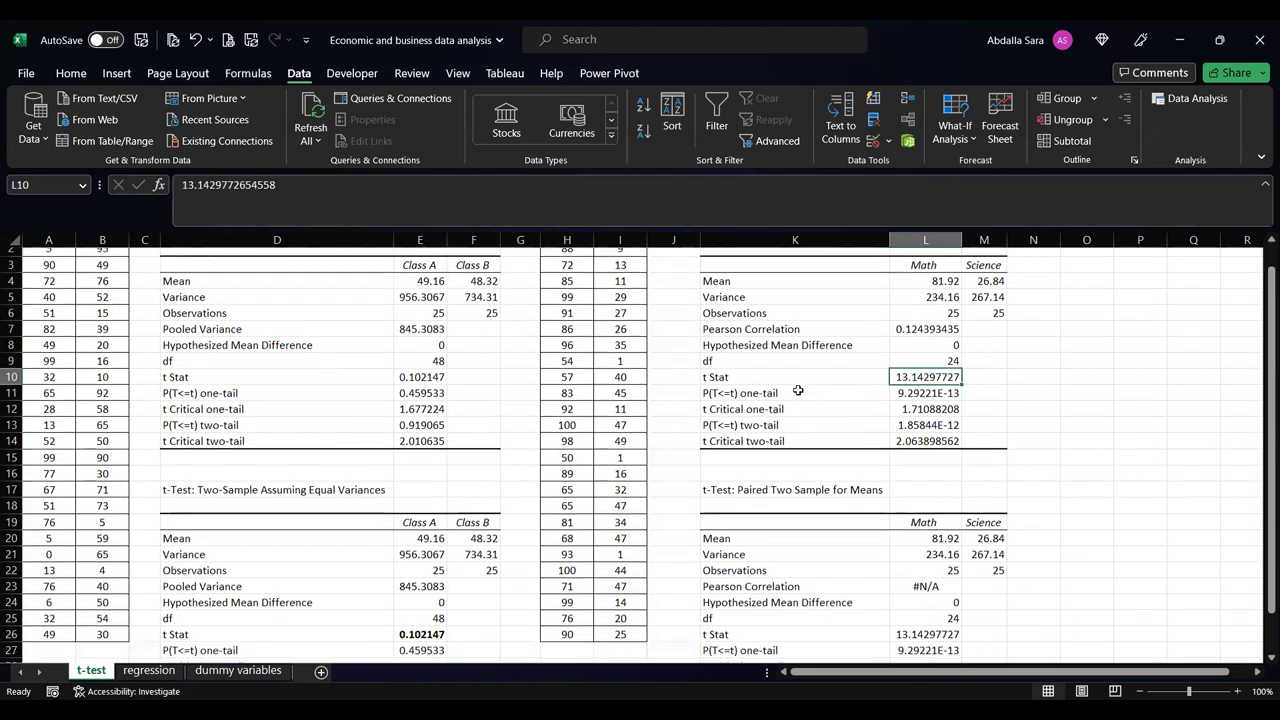
pyautogui.scroll(2, 800, 388)
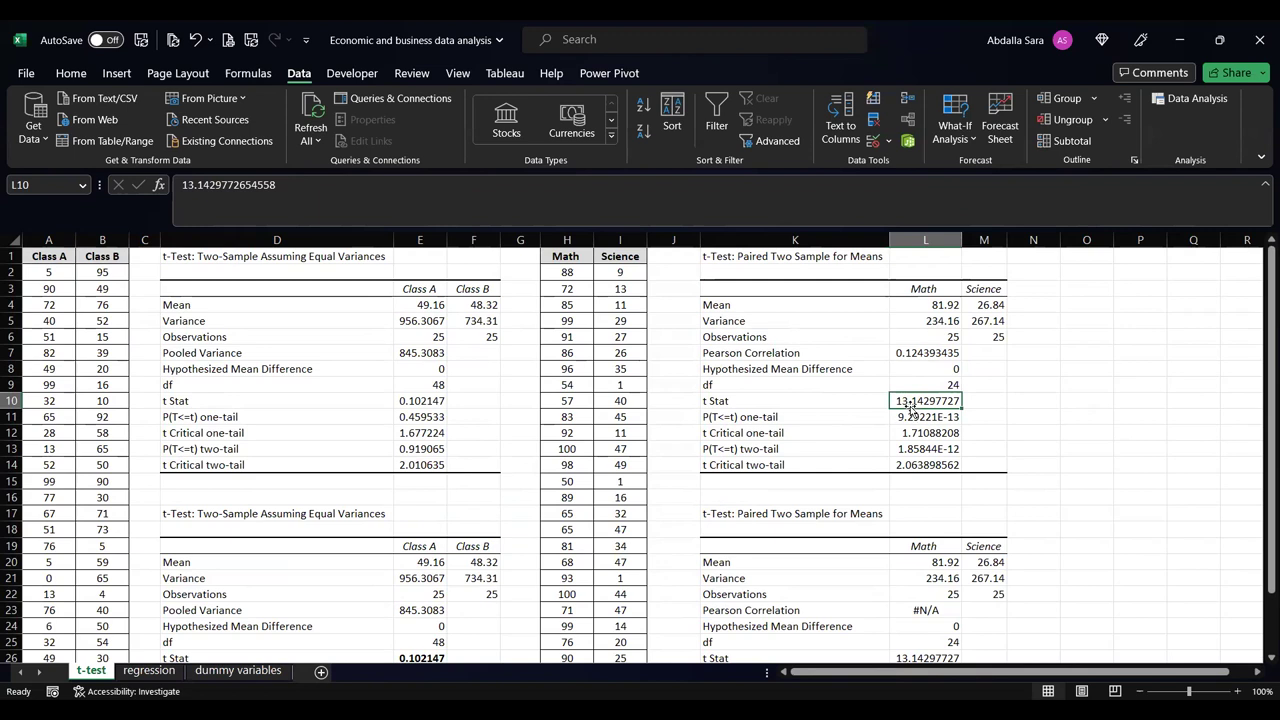
pyautogui.click(780, 436)
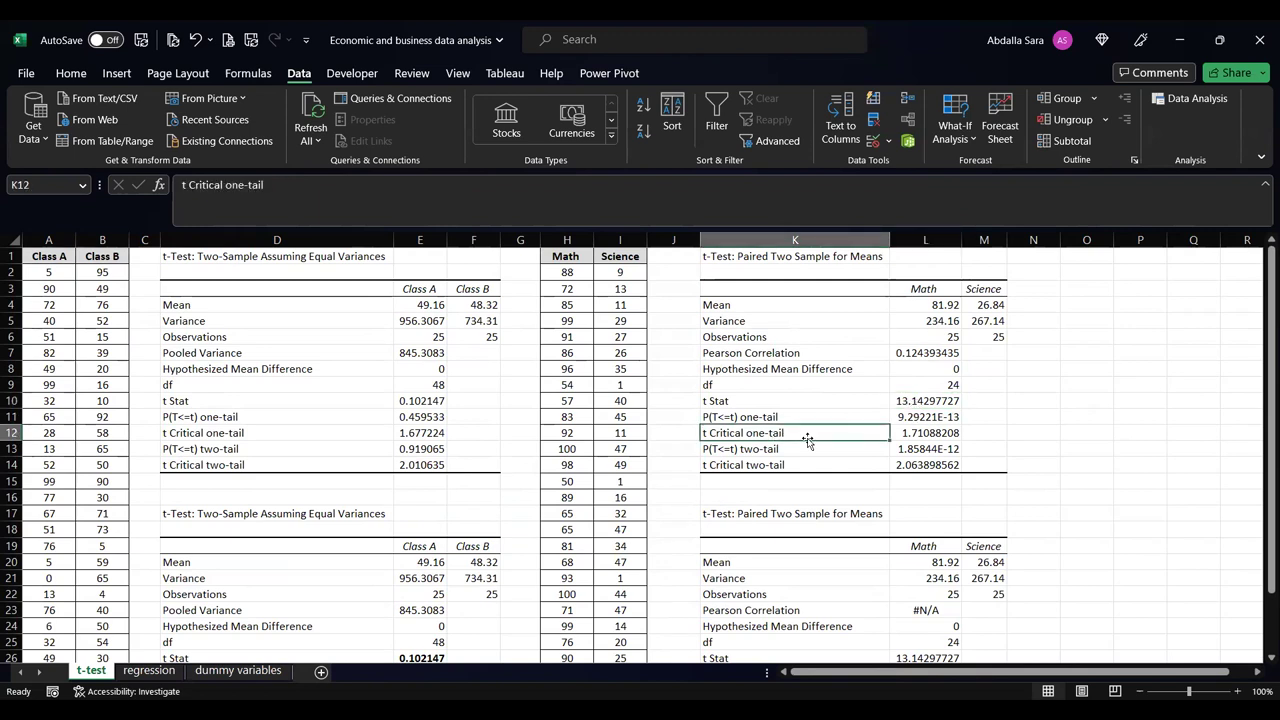
pyautogui.click(924, 437)
pyautogui.click(799, 432)
pyautogui.scroll(-1, 570, 525)
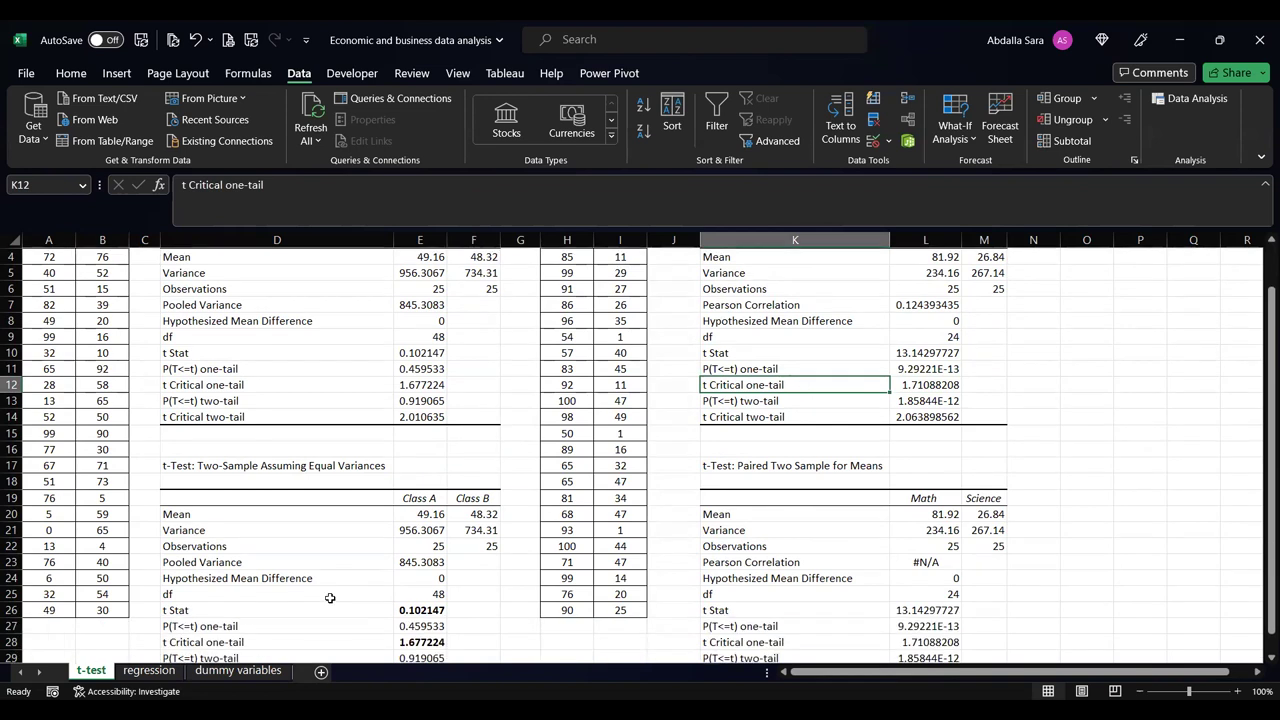
# - Check the t Stat against the one-tail critical value in the lower equal-variances output for Class A and Class B
pyautogui.click(418, 612)
pyautogui.scroll(-1, 420, 605)
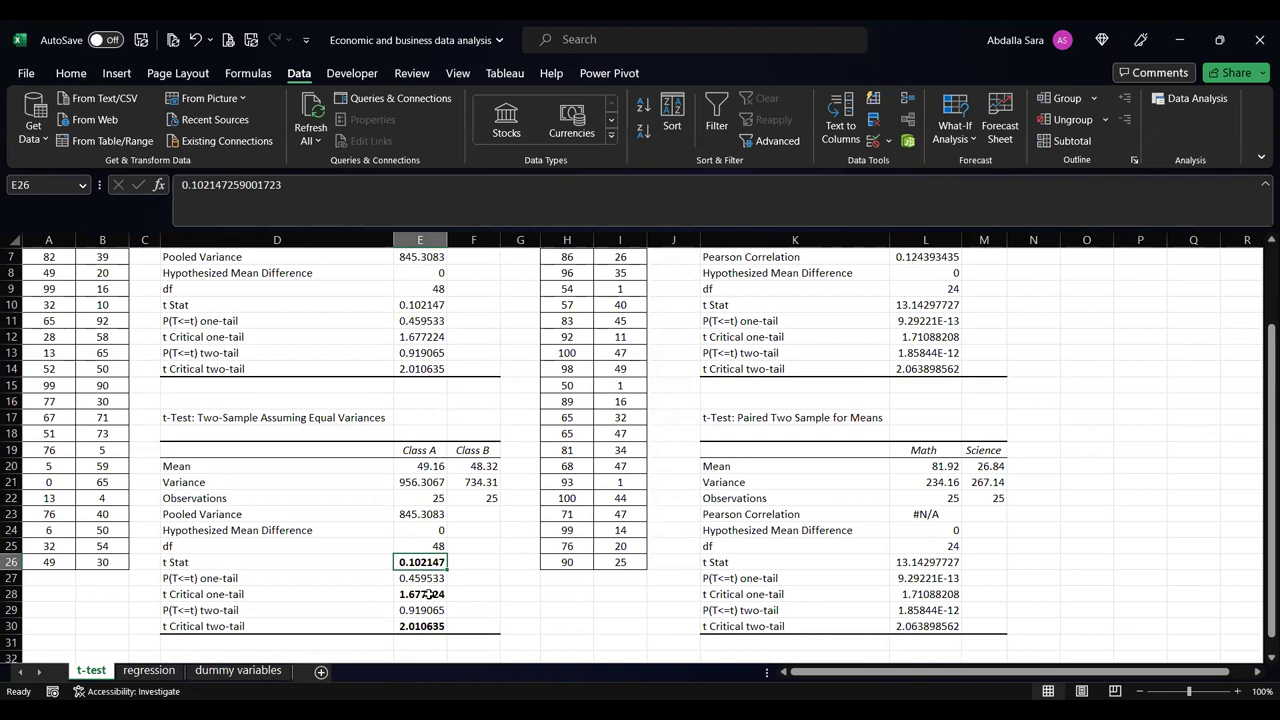
pyautogui.click(427, 594)
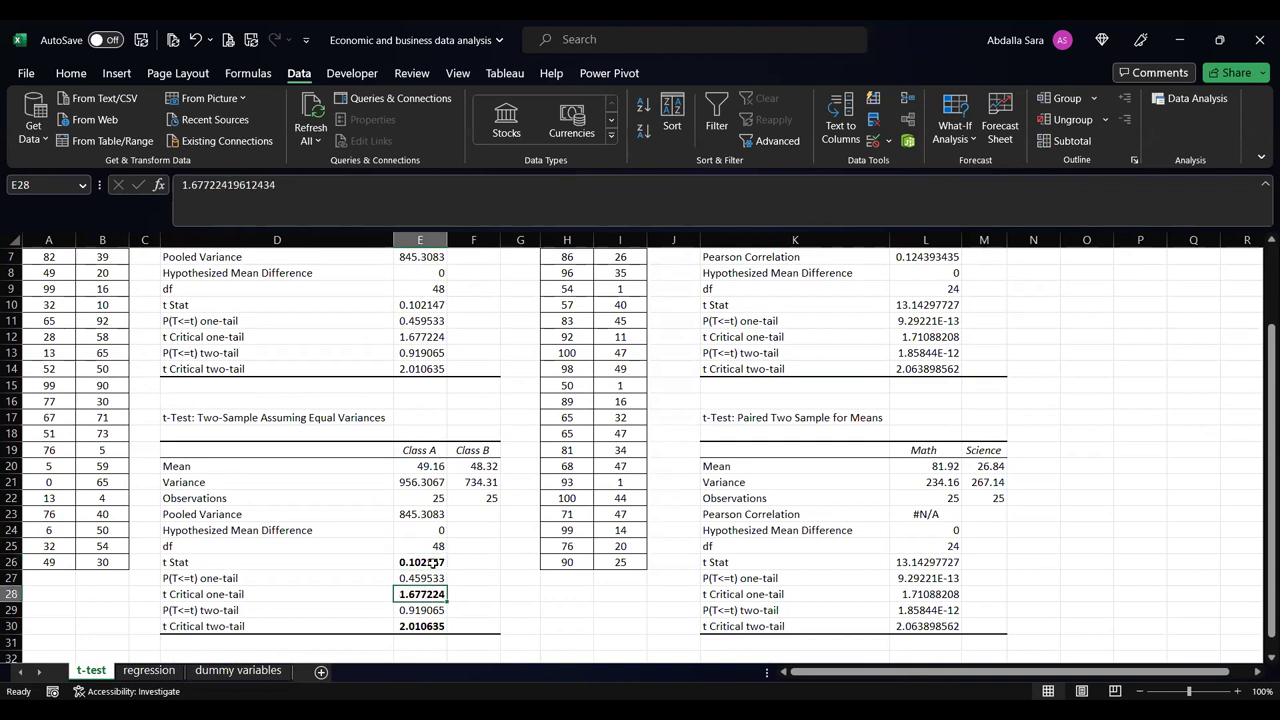
pyautogui.scroll(2, 910, 403)
# - Compare the upper paired test's t Stat with its one-tail and two-tail critical values, and check the one-tail P value
pyautogui.click(910, 401)
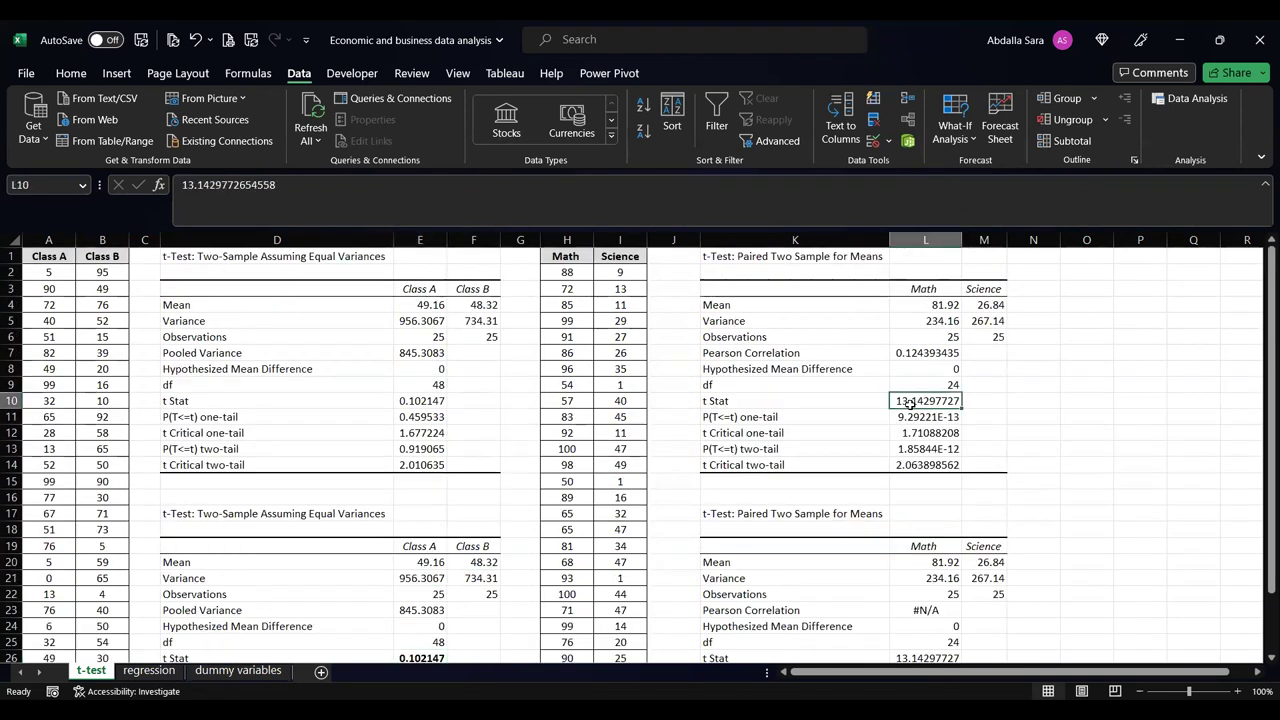
pyautogui.scroll(-1, 910, 401)
pyautogui.click(930, 388)
pyautogui.click(924, 416)
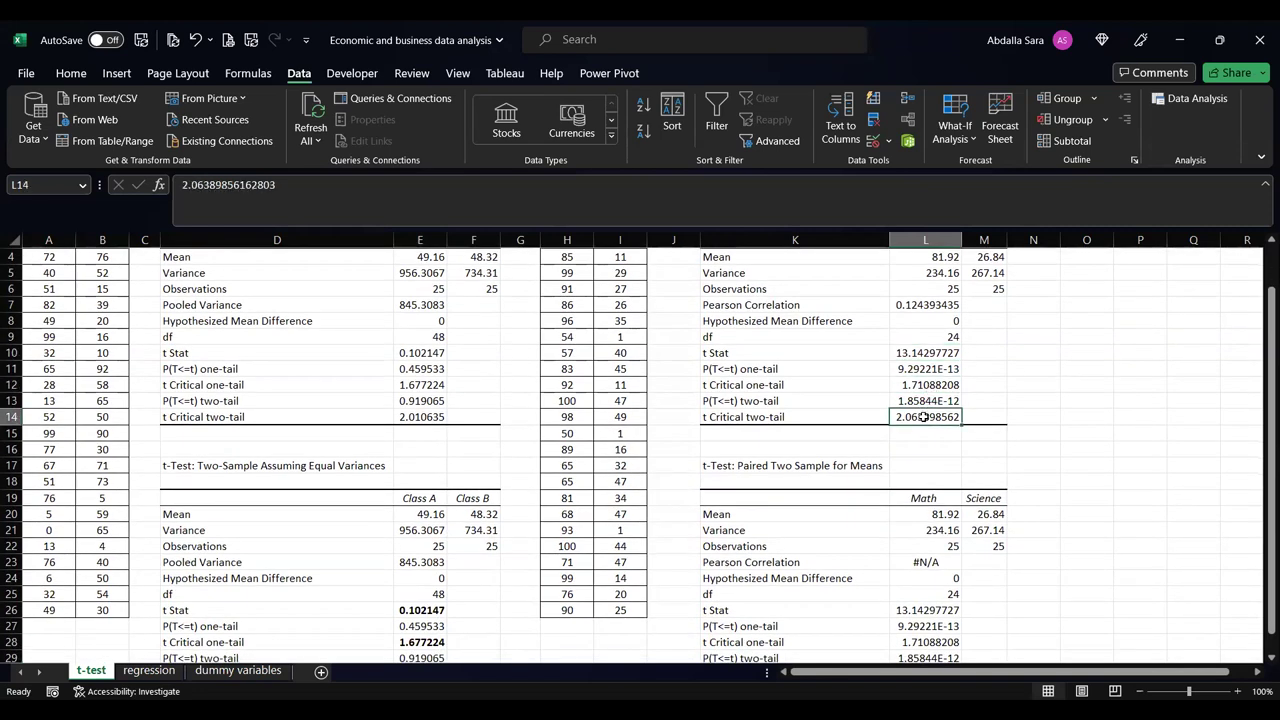
pyautogui.click(910, 386)
pyautogui.click(908, 414)
pyautogui.click(918, 380)
pyautogui.click(918, 366)
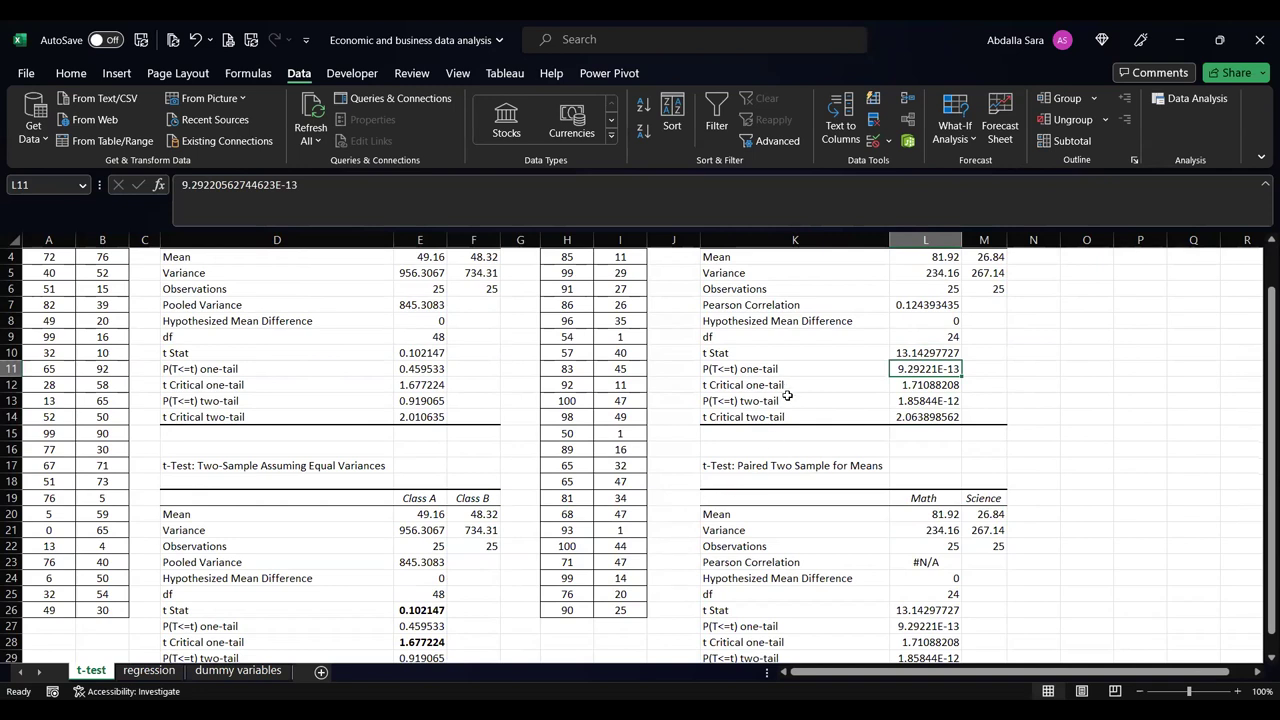
pyautogui.scroll(1, 787, 396)
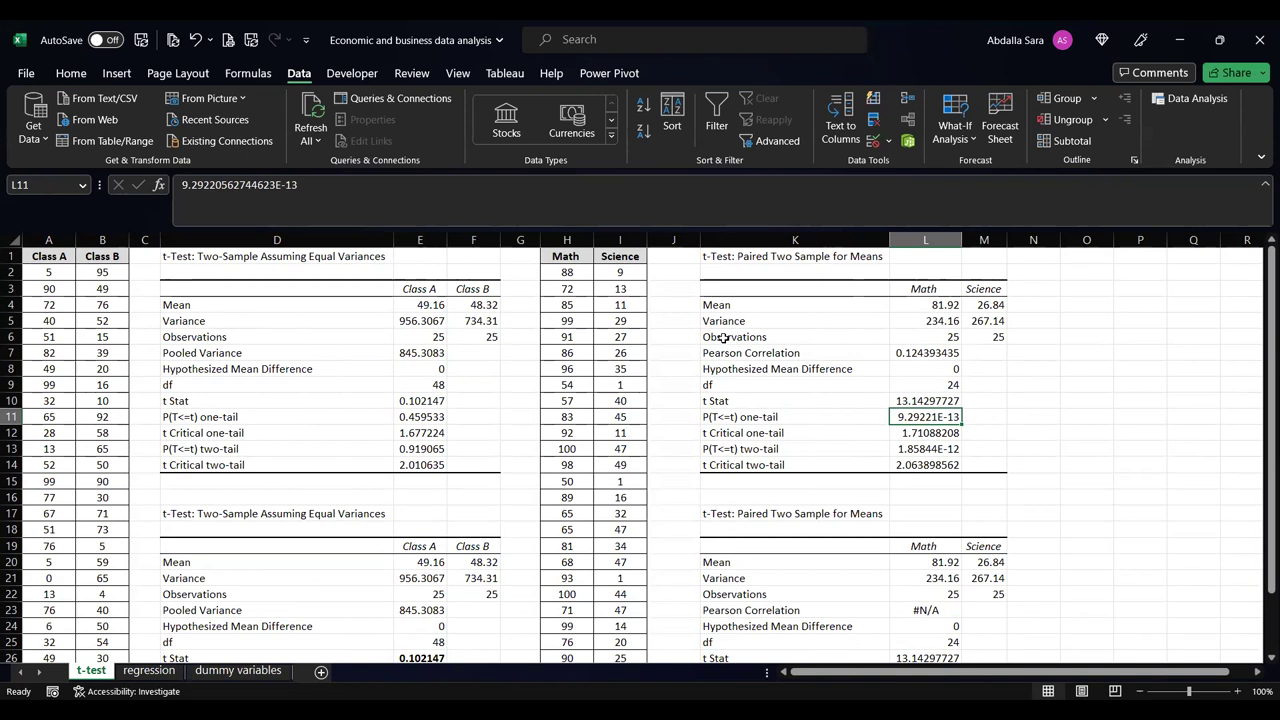
# - Inspect the full two-tail P value of the upper paired test for the Math and Science scores
pyautogui.click(566, 262)
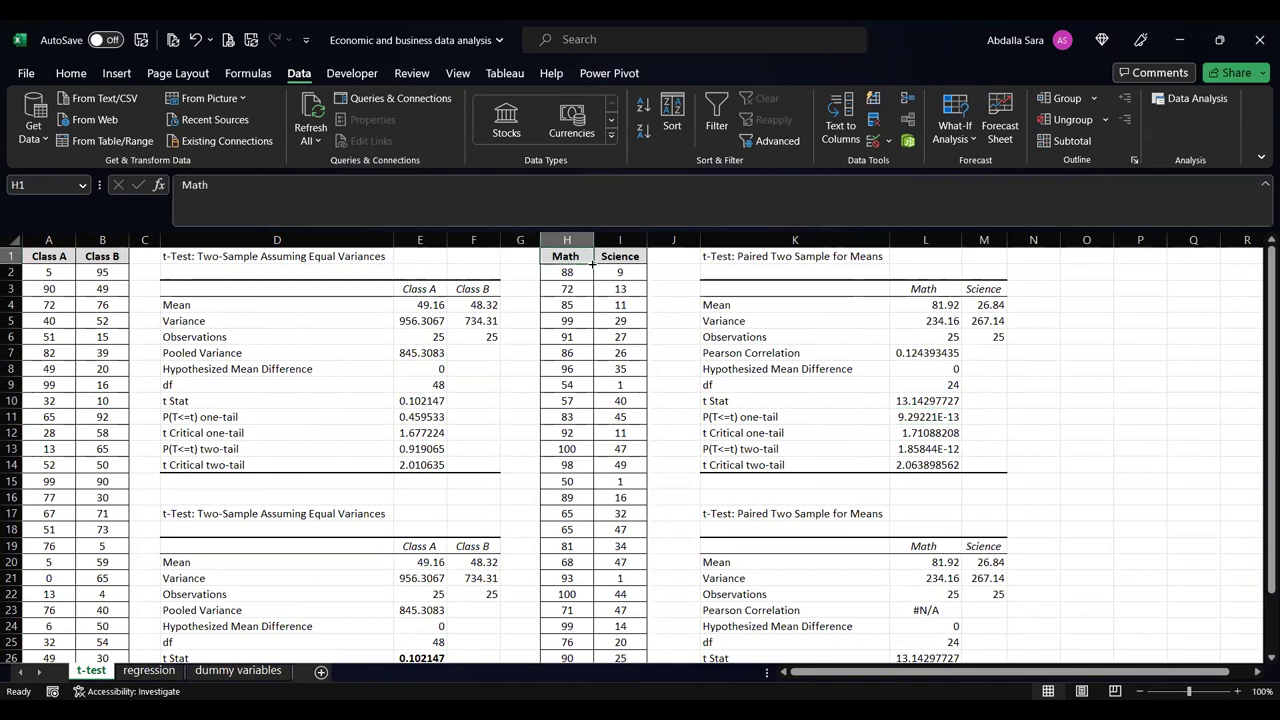
pyautogui.click(621, 258)
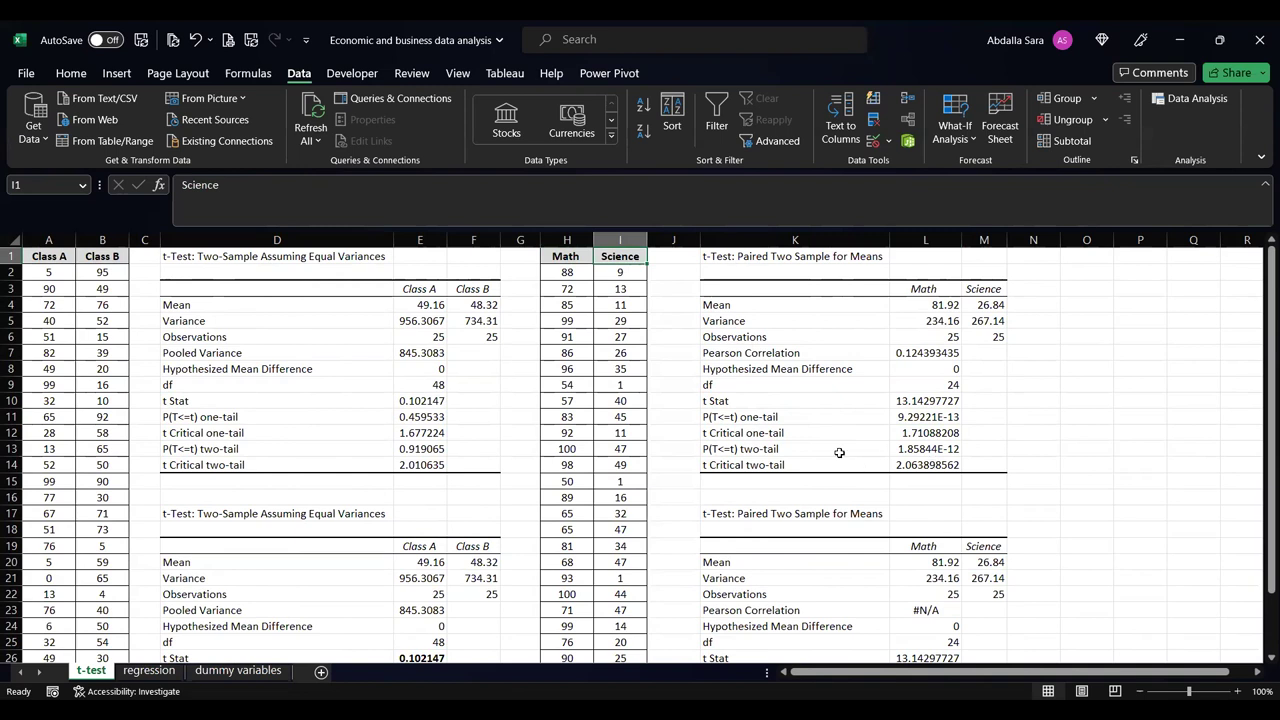
pyautogui.scroll(-1, 839, 453)
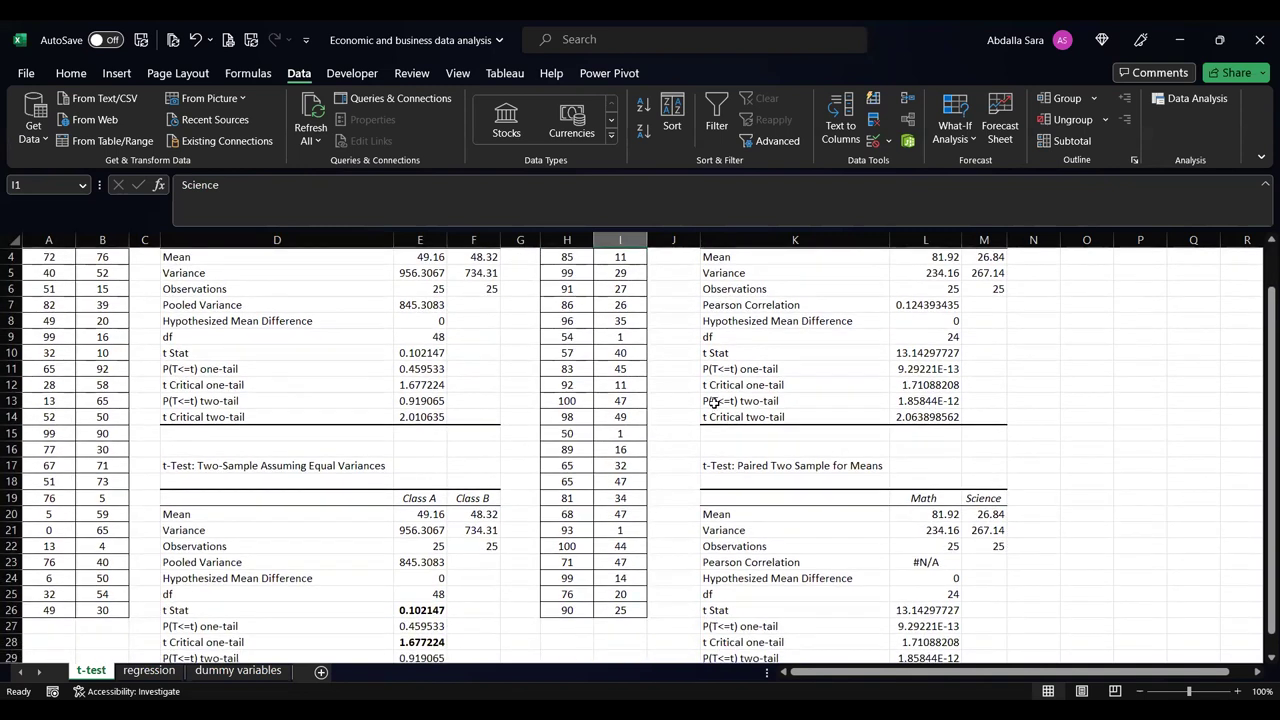
pyautogui.click(716, 401)
pyautogui.click(913, 401)
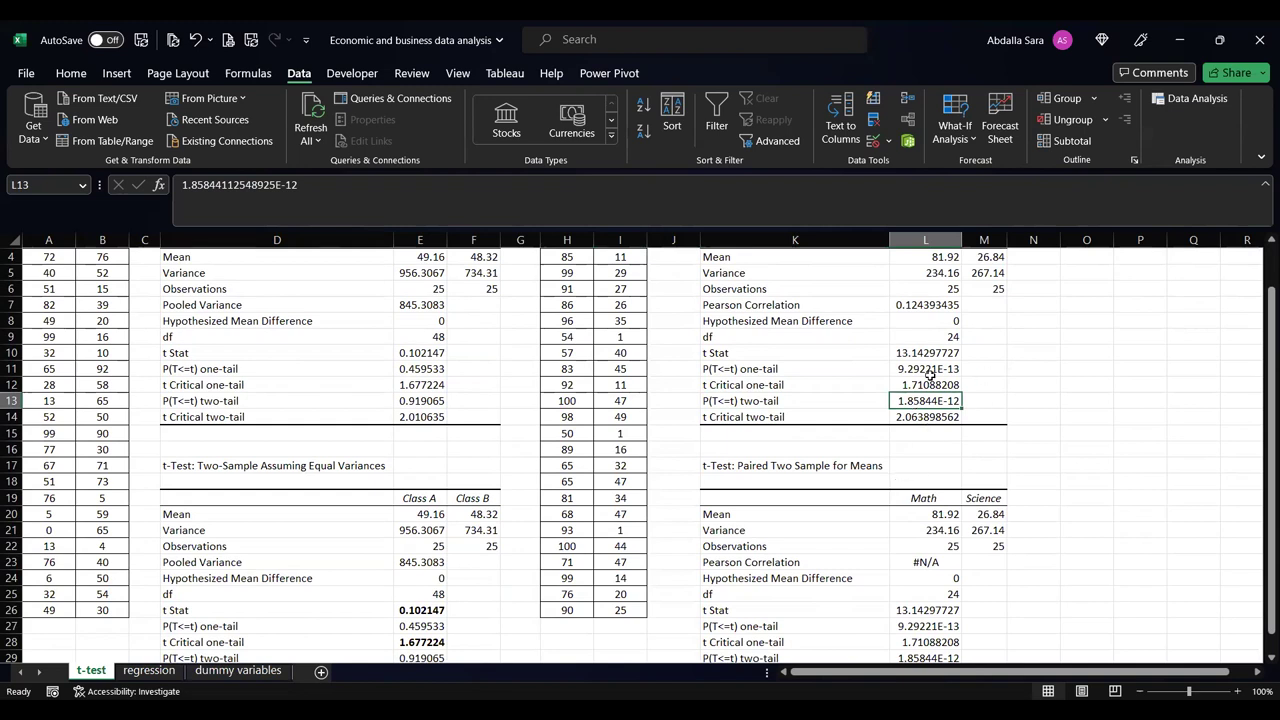
pyautogui.click(285, 197)
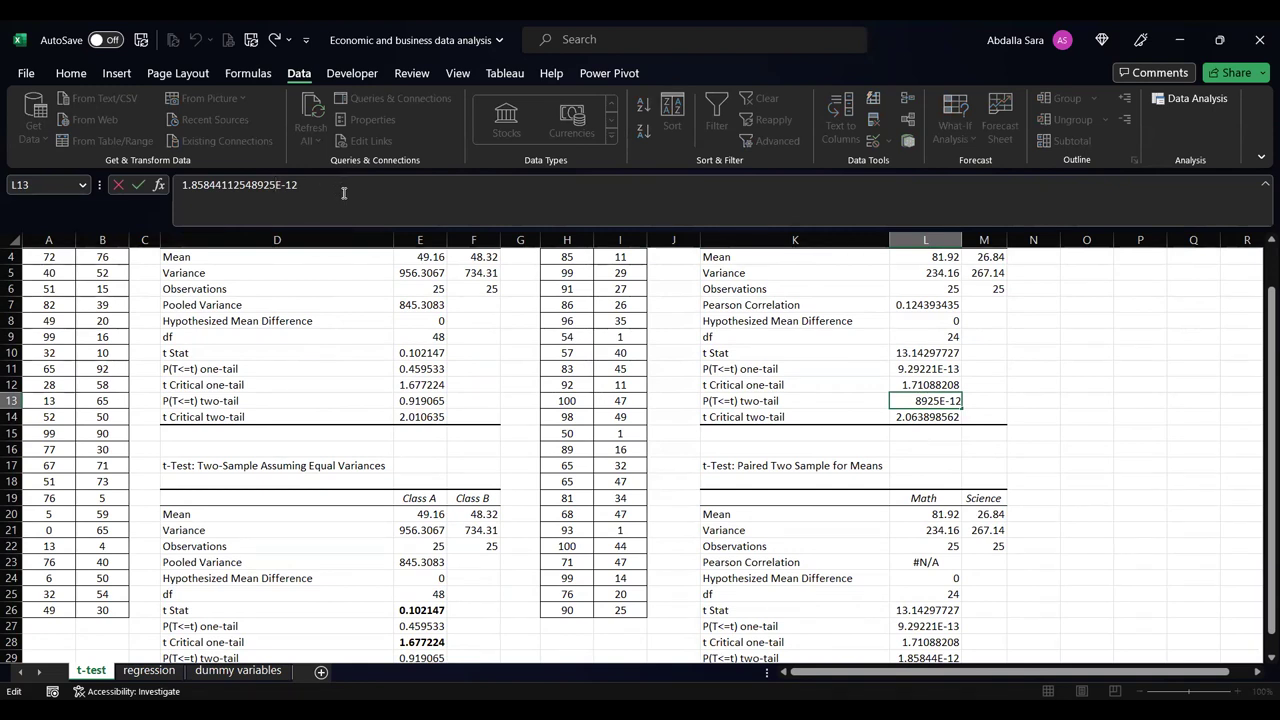
pyautogui.press('Escape')
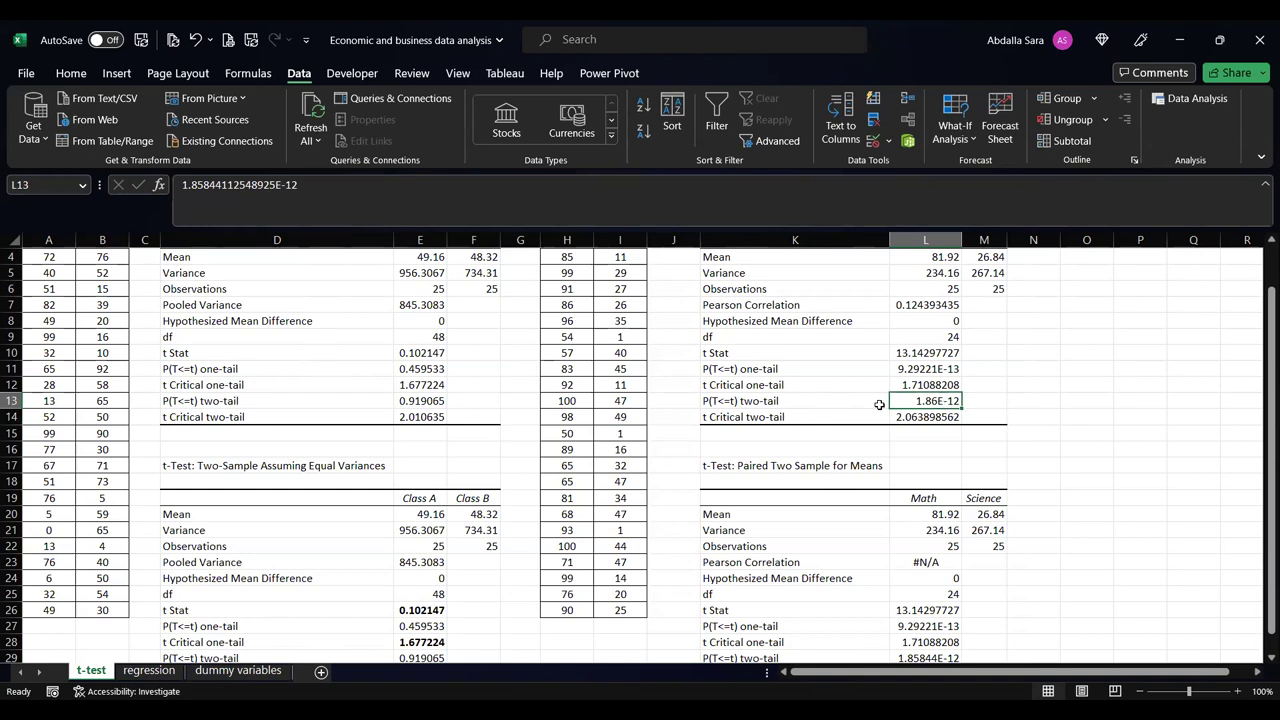
# - Review the two-tail P value of the upper paired test in relation to its Math and Science columns
pyautogui.click(842, 405)
pyautogui.click(900, 402)
pyautogui.click(882, 405)
pyautogui.click(918, 401)
pyautogui.scroll(1, 918, 401)
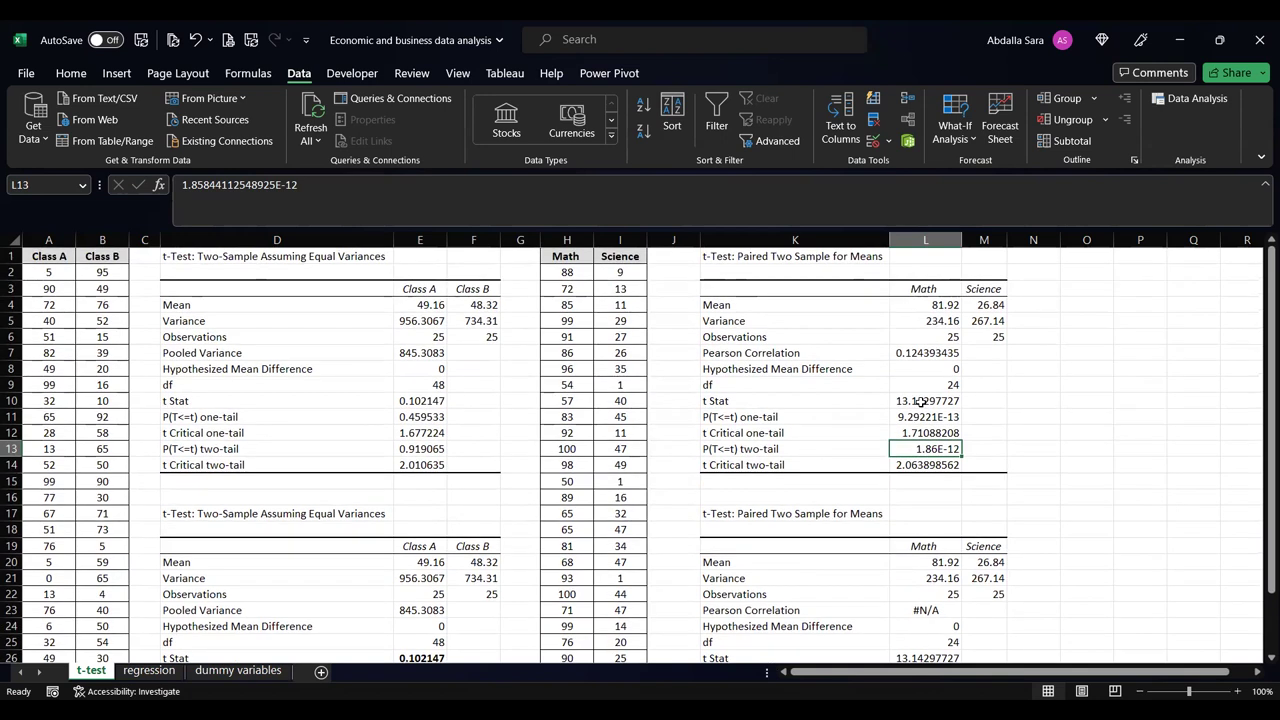
pyautogui.click(926, 293)
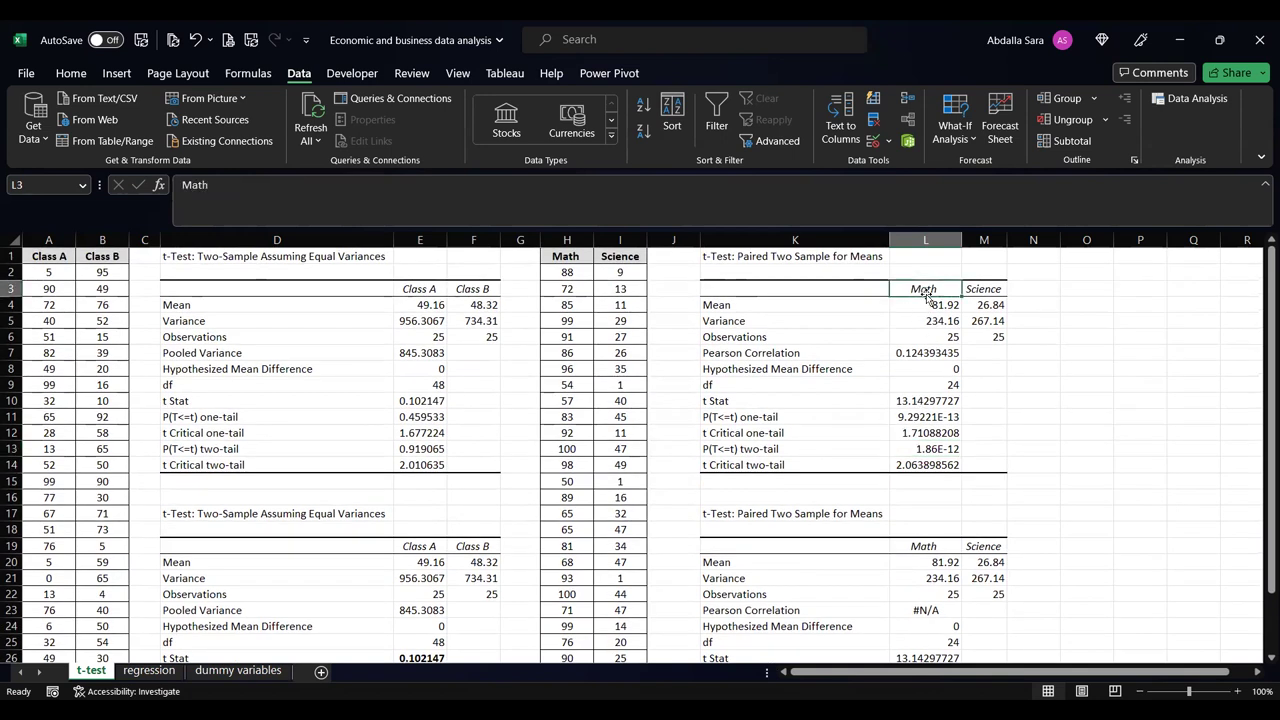
pyautogui.click(977, 289)
pyautogui.click(917, 289)
# - Switch to the regression sheet and examine the first entries of the LOGSAL and SALARY columns
pyautogui.click(147, 672)
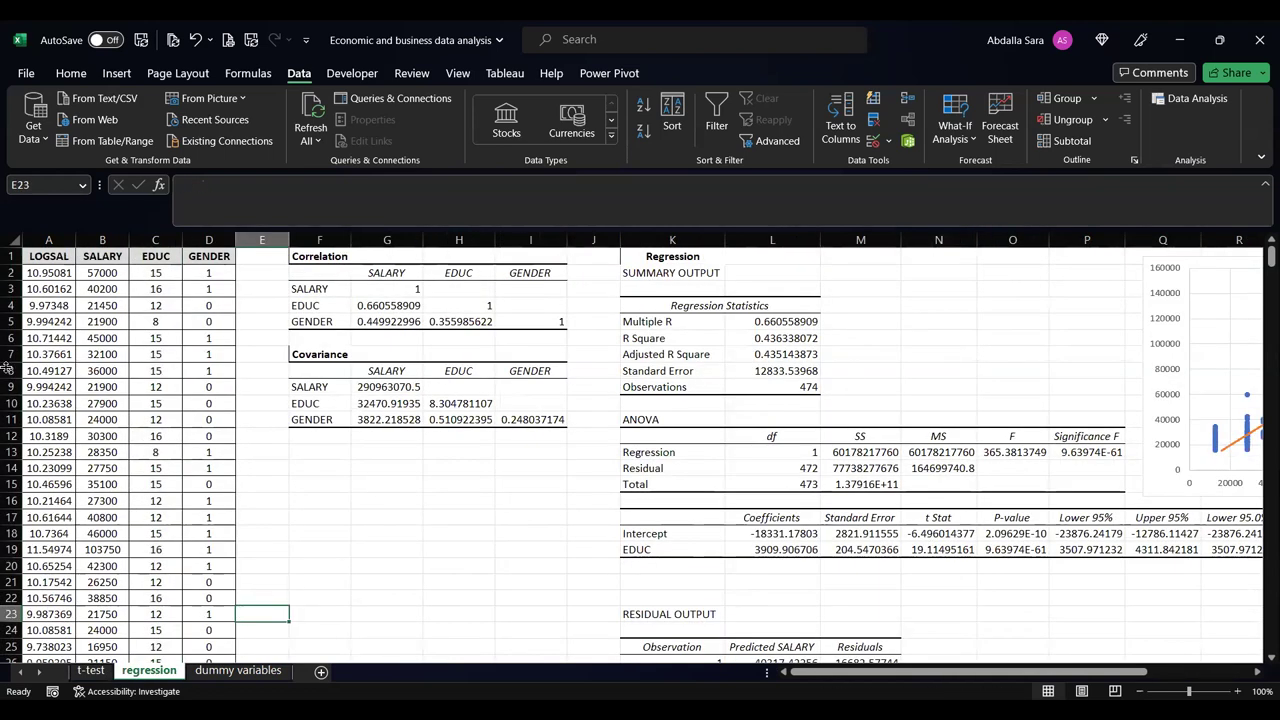
pyautogui.click(46, 261)
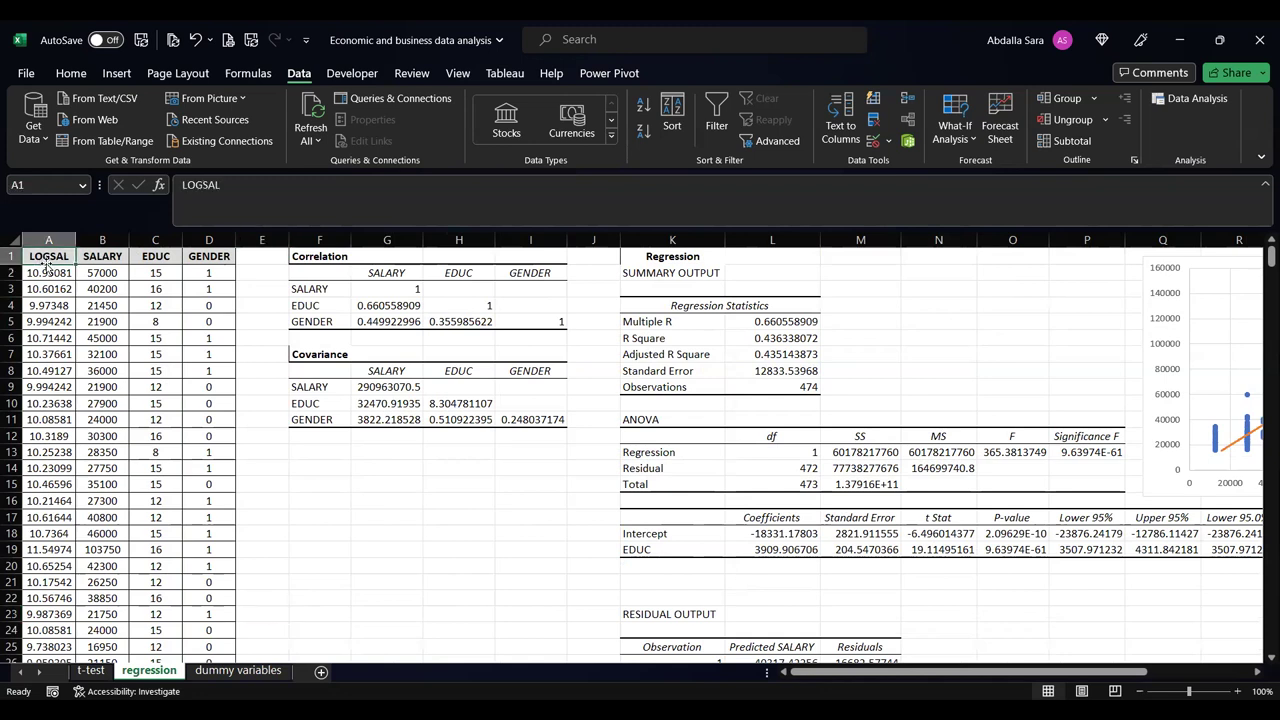
pyautogui.click(100, 262)
pyautogui.click(101, 276)
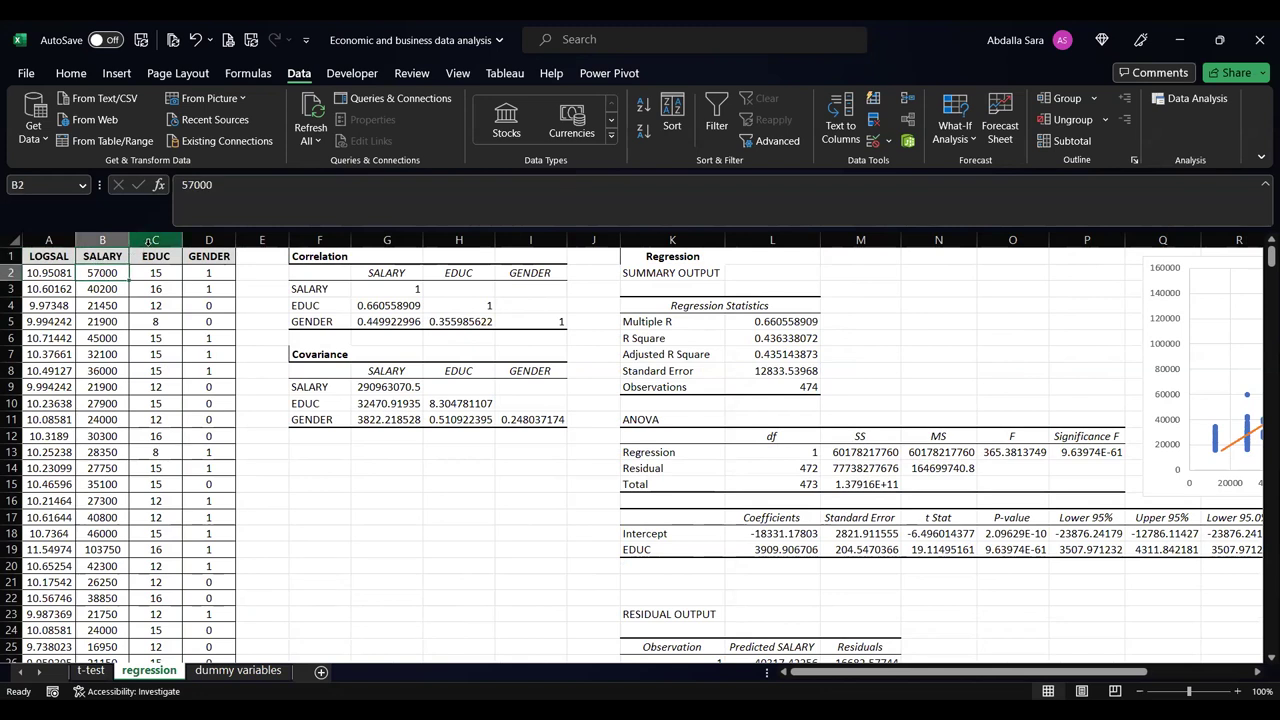
pyautogui.click(60, 279)
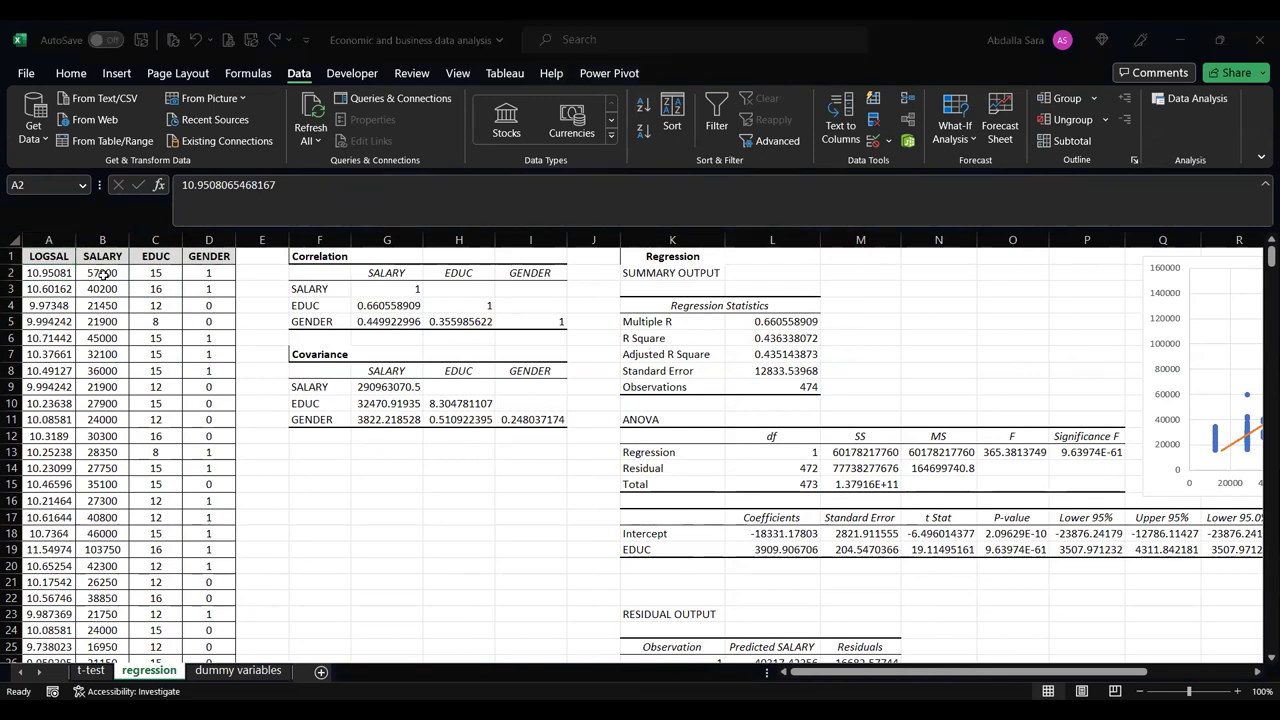
pyautogui.click(52, 273)
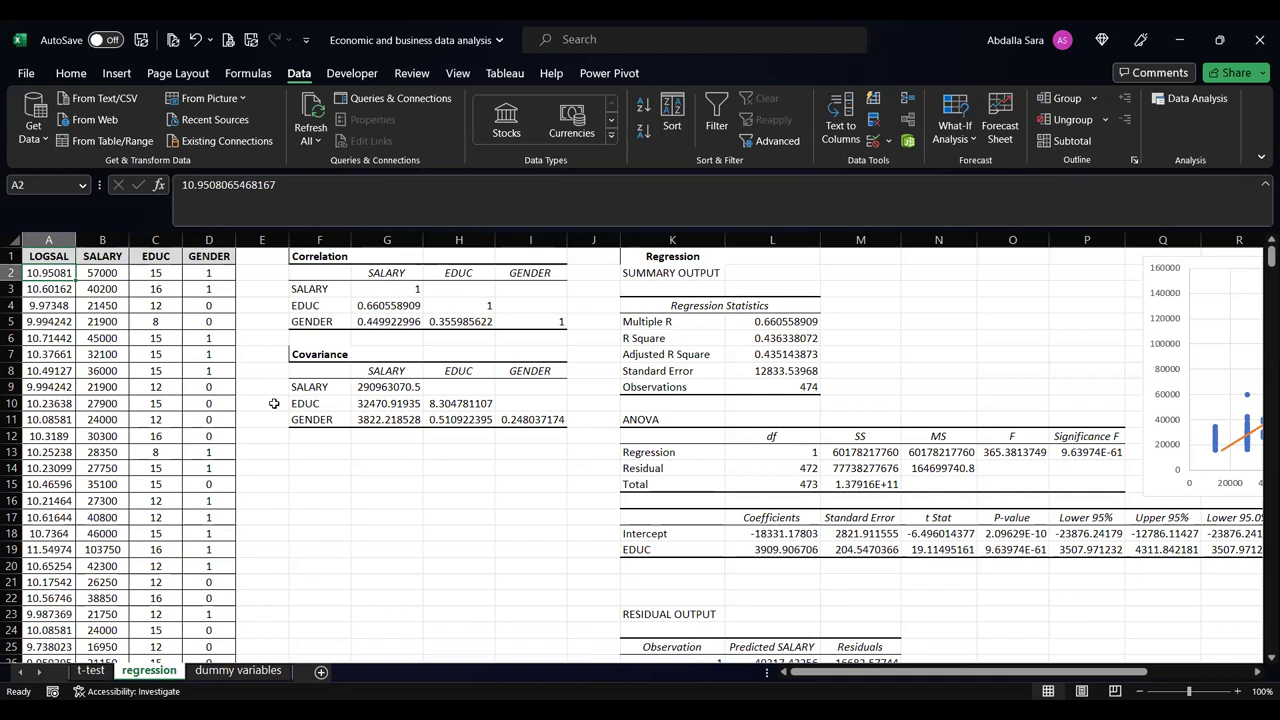
# - Examine the SALARY, EDUC and GENDER headers of the salary data and the first EDUC entry
pyautogui.click(366, 528)
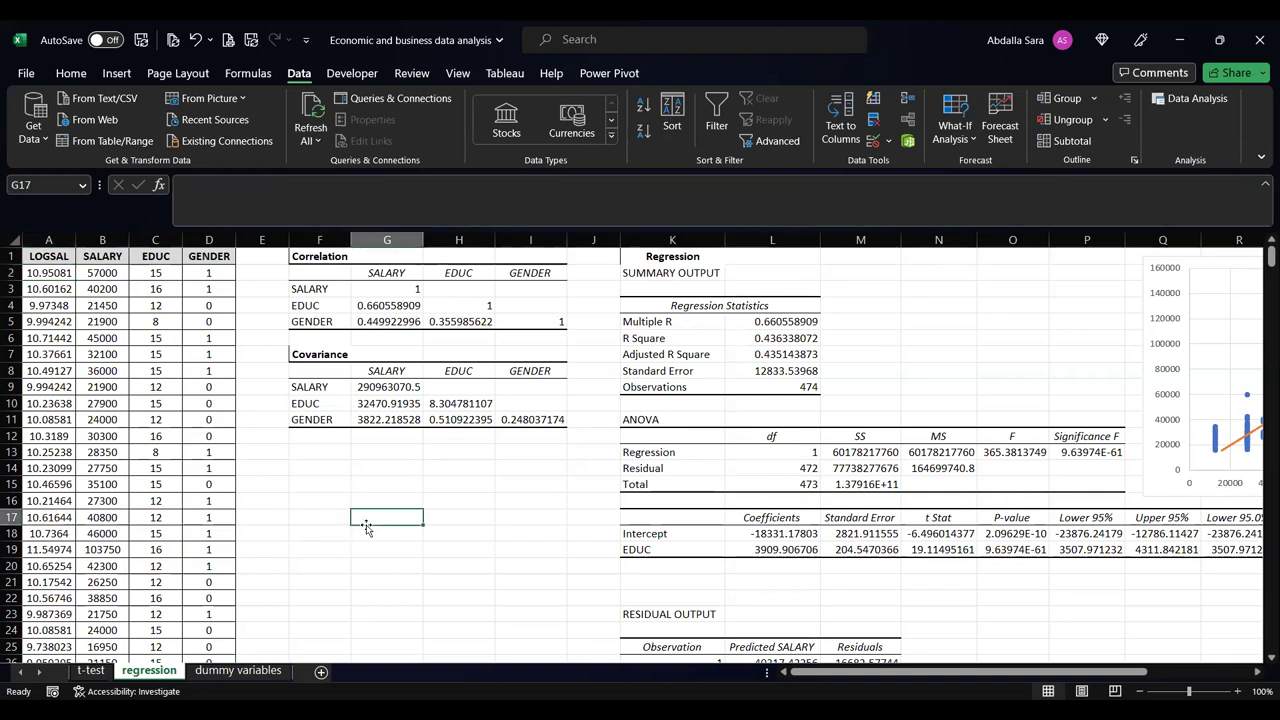
pyautogui.click(156, 262)
pyautogui.click(205, 256)
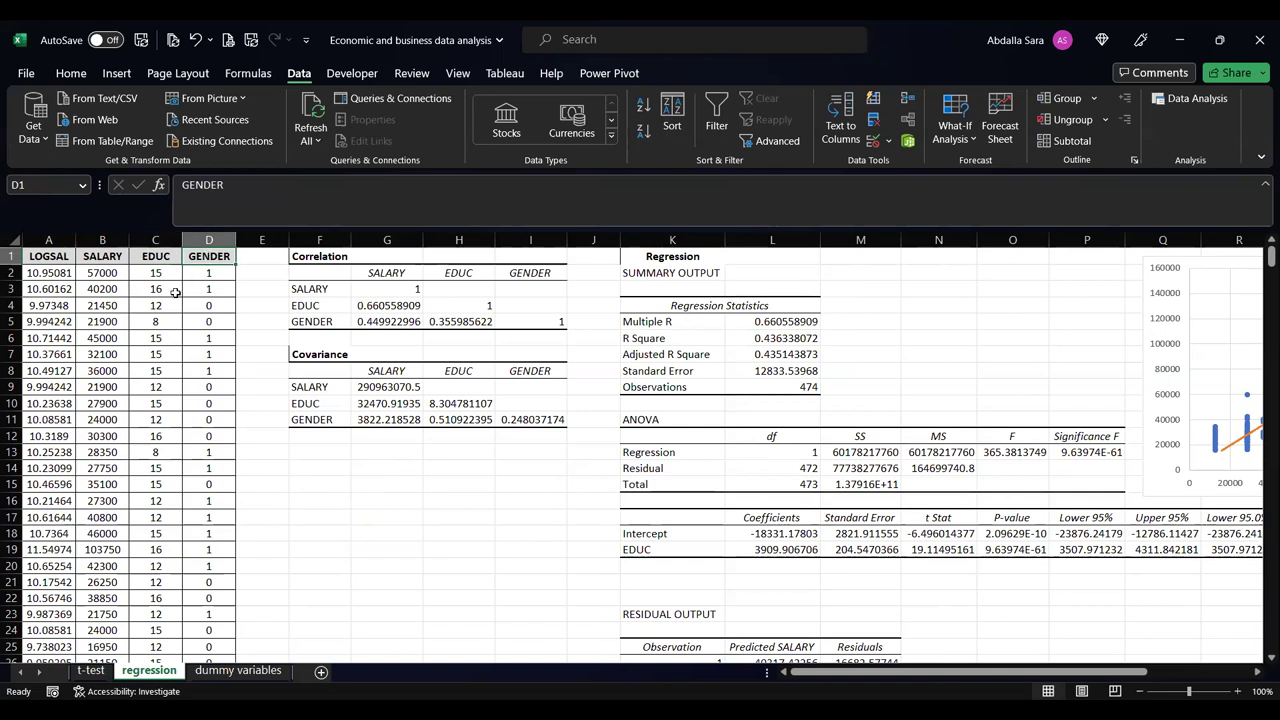
pyautogui.click(100, 257)
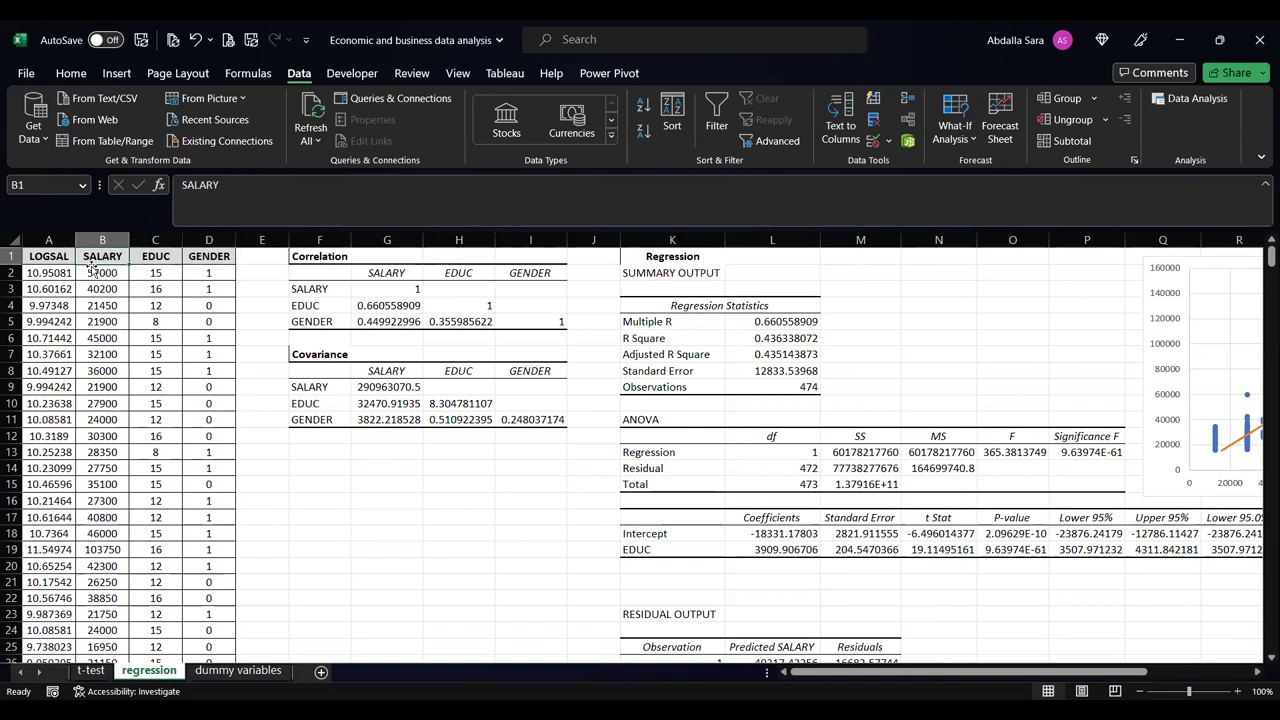
pyautogui.click(155, 258)
pyautogui.click(151, 273)
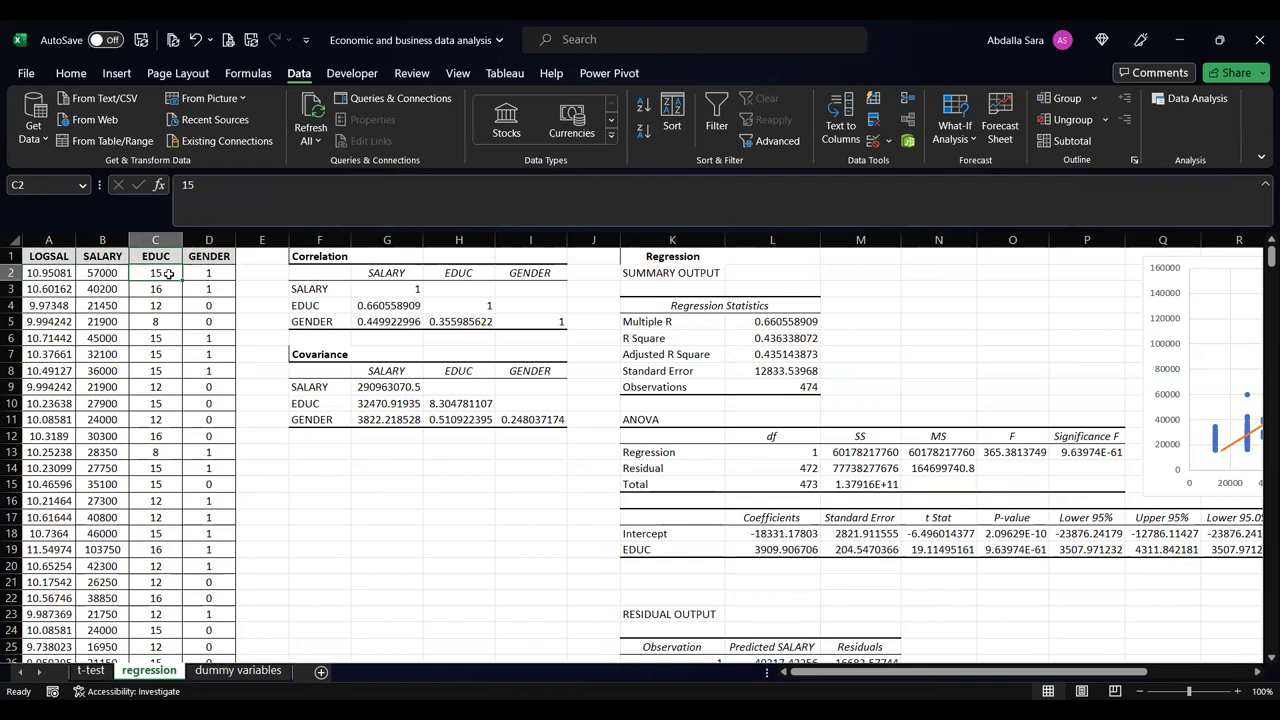
# - Review the education values in the upper rows of the EDUC column
pyautogui.moveTo(169, 273); pyautogui.dragTo(160, 500)
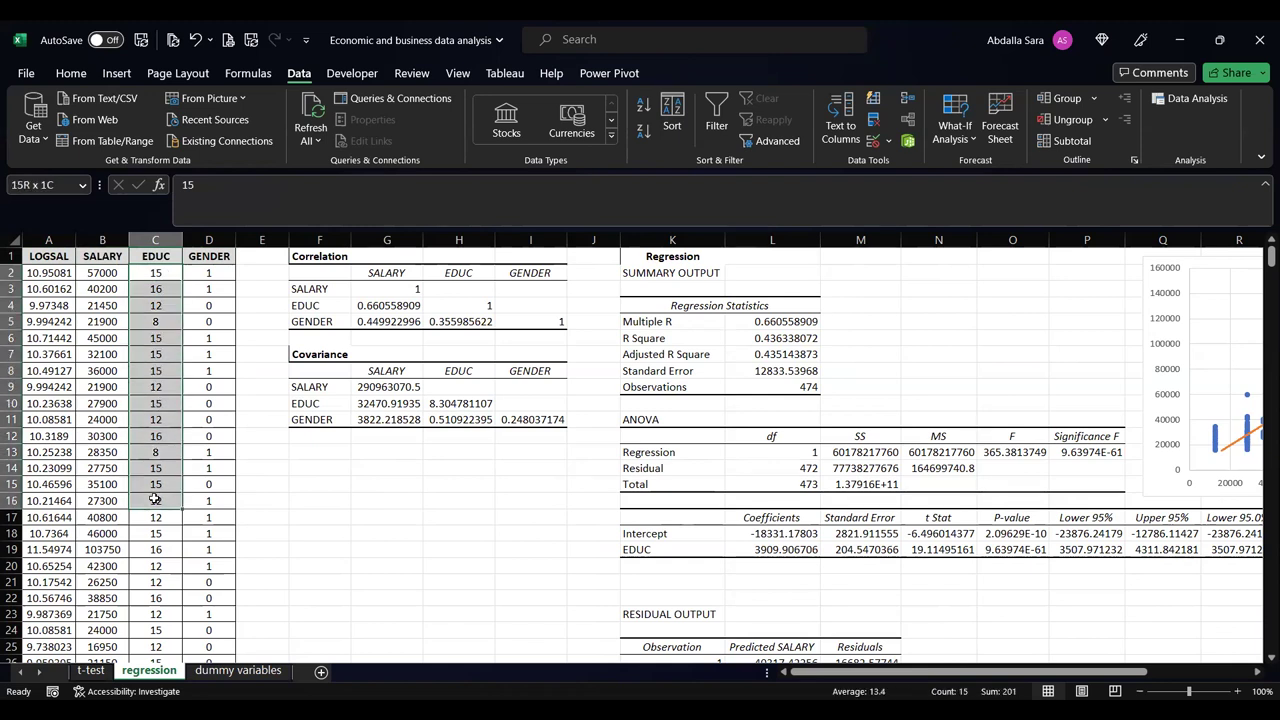
pyautogui.click(171, 272)
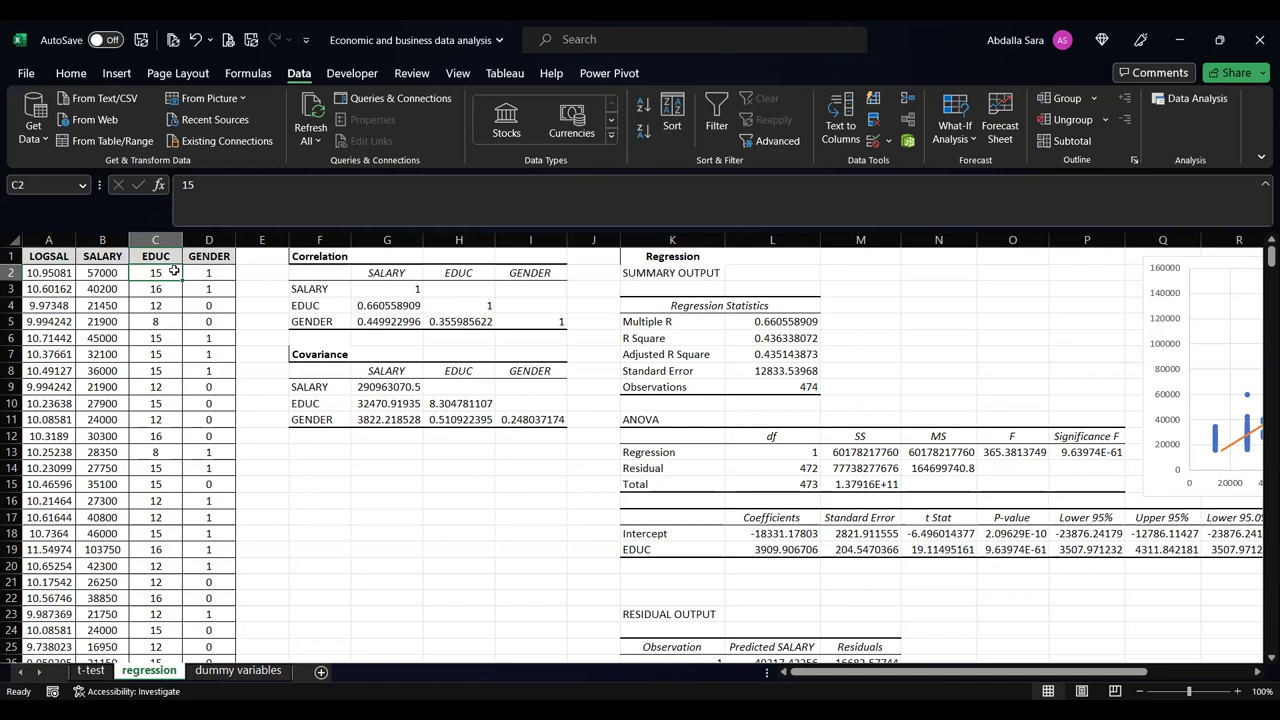
pyautogui.click(166, 289)
pyautogui.click(167, 305)
pyautogui.click(165, 387)
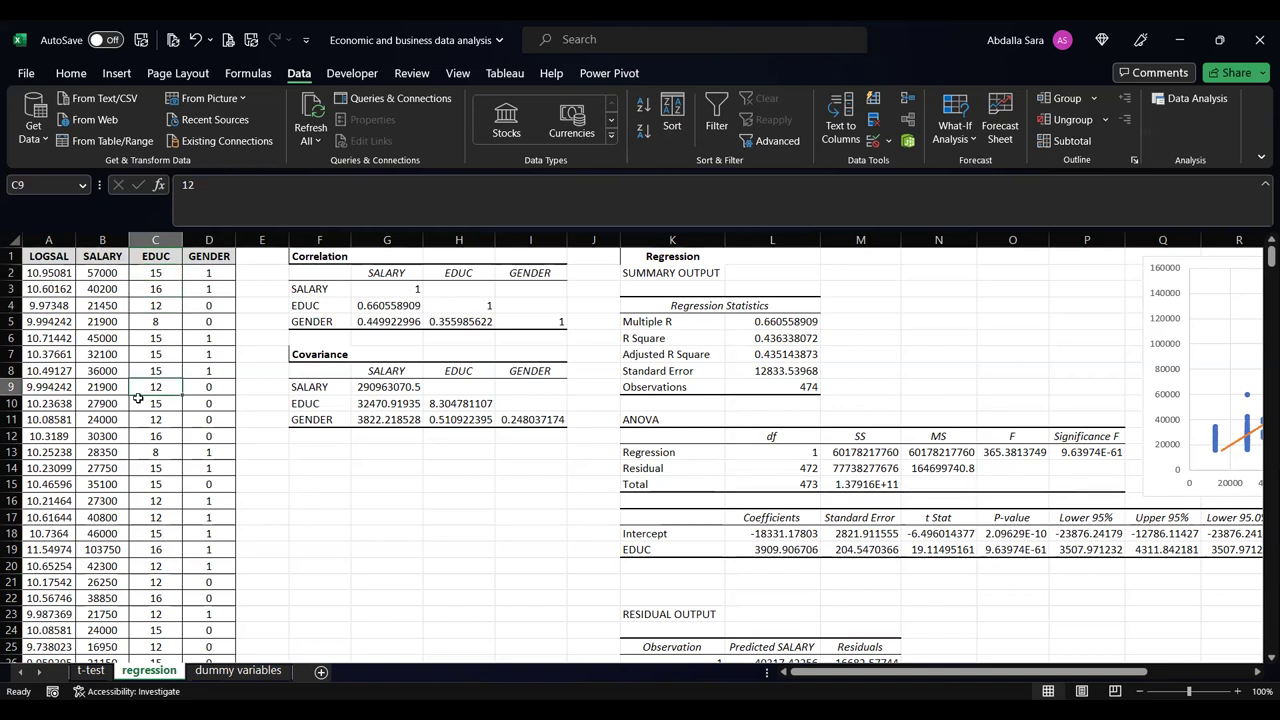
pyautogui.moveTo(170, 275); pyautogui.dragTo(164, 564)
pyautogui.click(172, 271)
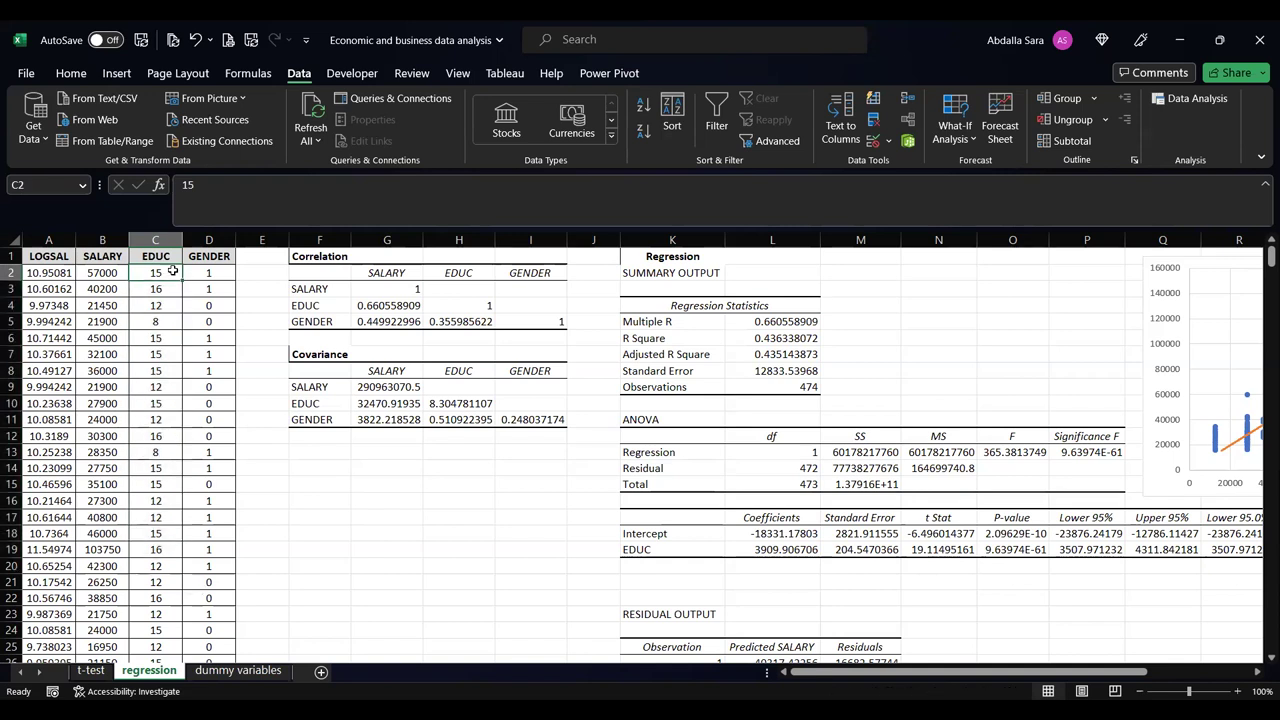
# - Check how the first records of the GENDER column are coded with 1 and 0
pyautogui.click(208, 275)
pyautogui.click(214, 294)
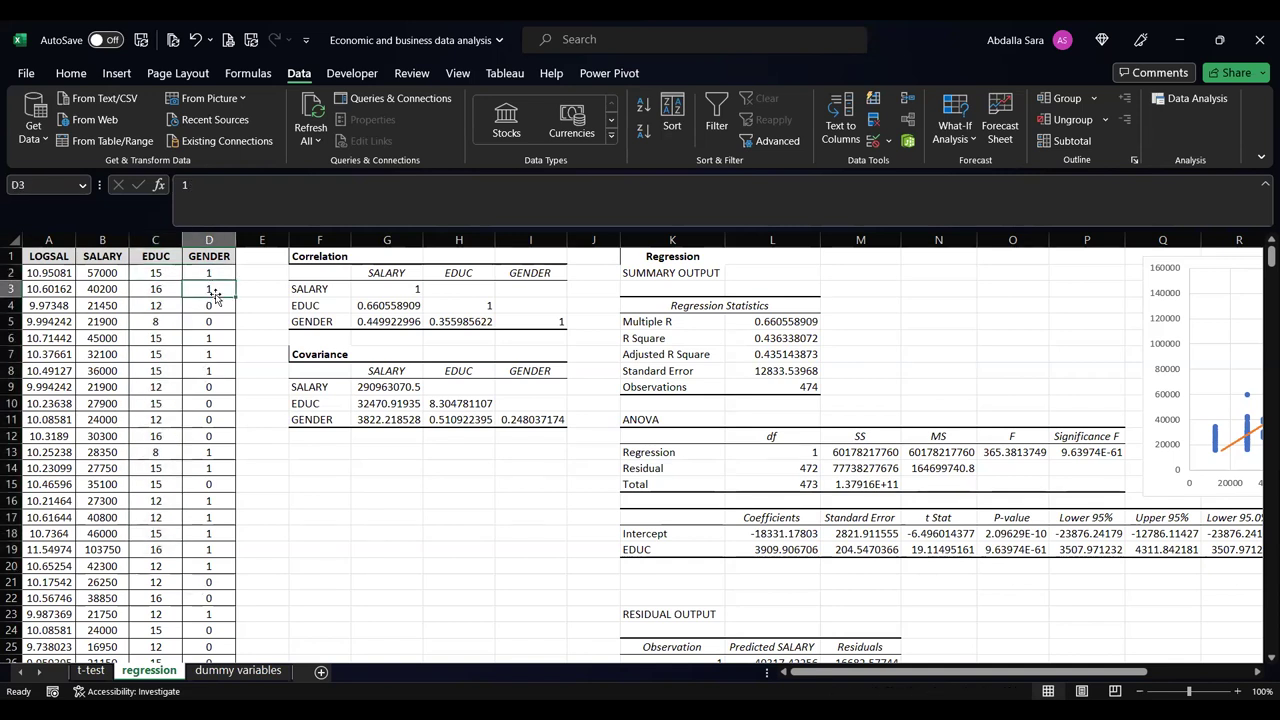
pyautogui.click(214, 274)
pyautogui.click(214, 296)
pyautogui.scroll(-3, 214, 299)
pyautogui.scroll(3, 214, 299)
pyautogui.click(216, 275)
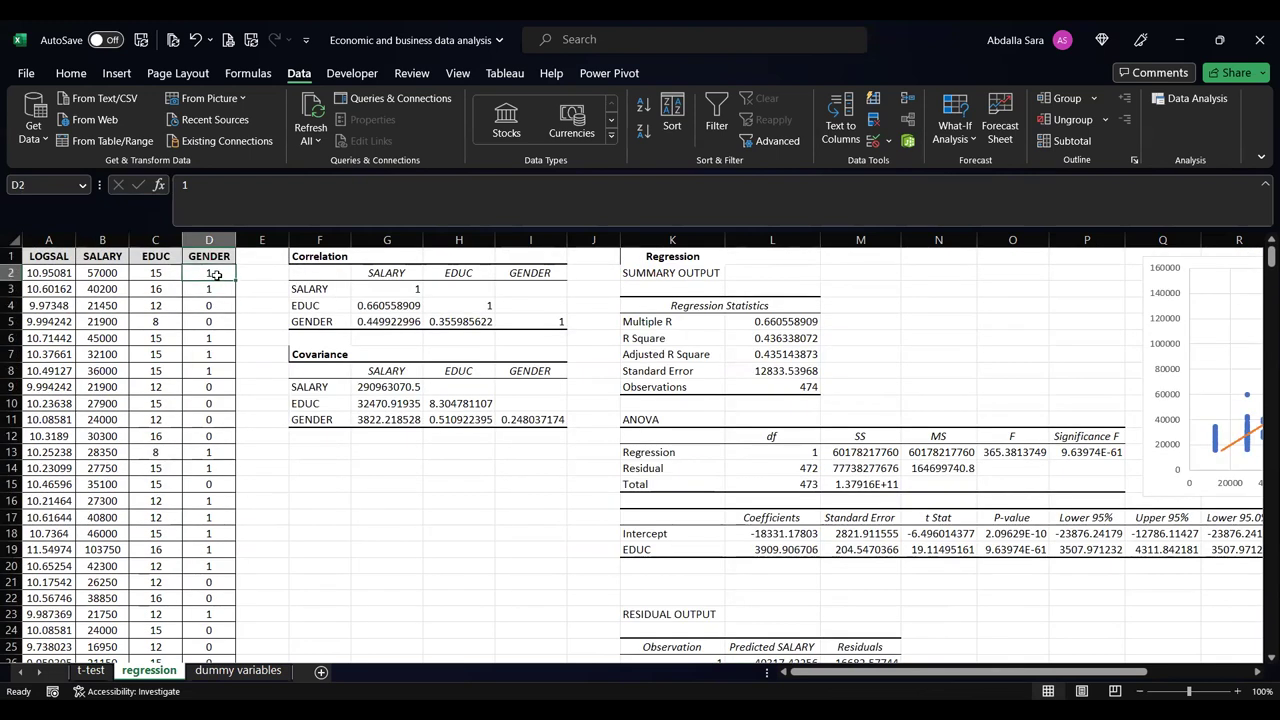
pyautogui.click(216, 309)
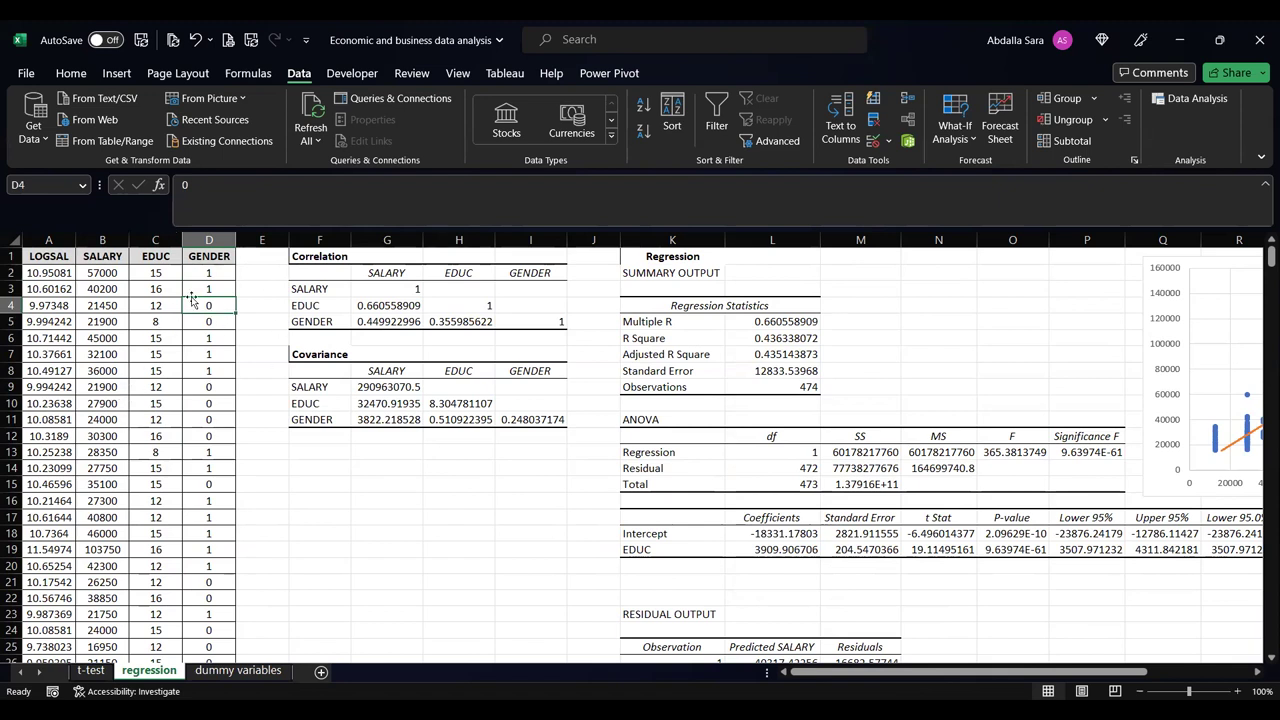
# - Review the whole GENDER column from its header down, along with its first 1 and 0 codes
pyautogui.click(211, 260)
pyautogui.hotkey('ctrl', 'shift', 'Down')
pyautogui.click(213, 272)
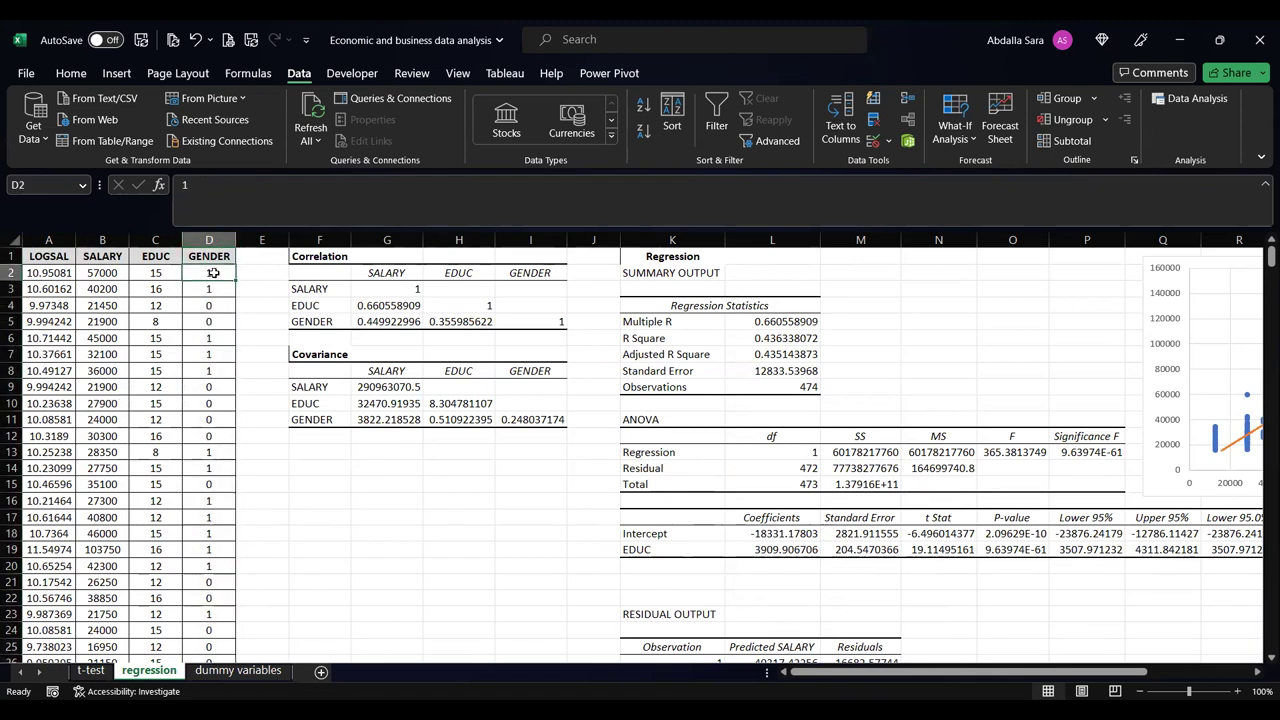
pyautogui.click(216, 255)
pyautogui.hotkey('ctrl', 'shift', 'Down')
pyautogui.click(222, 308)
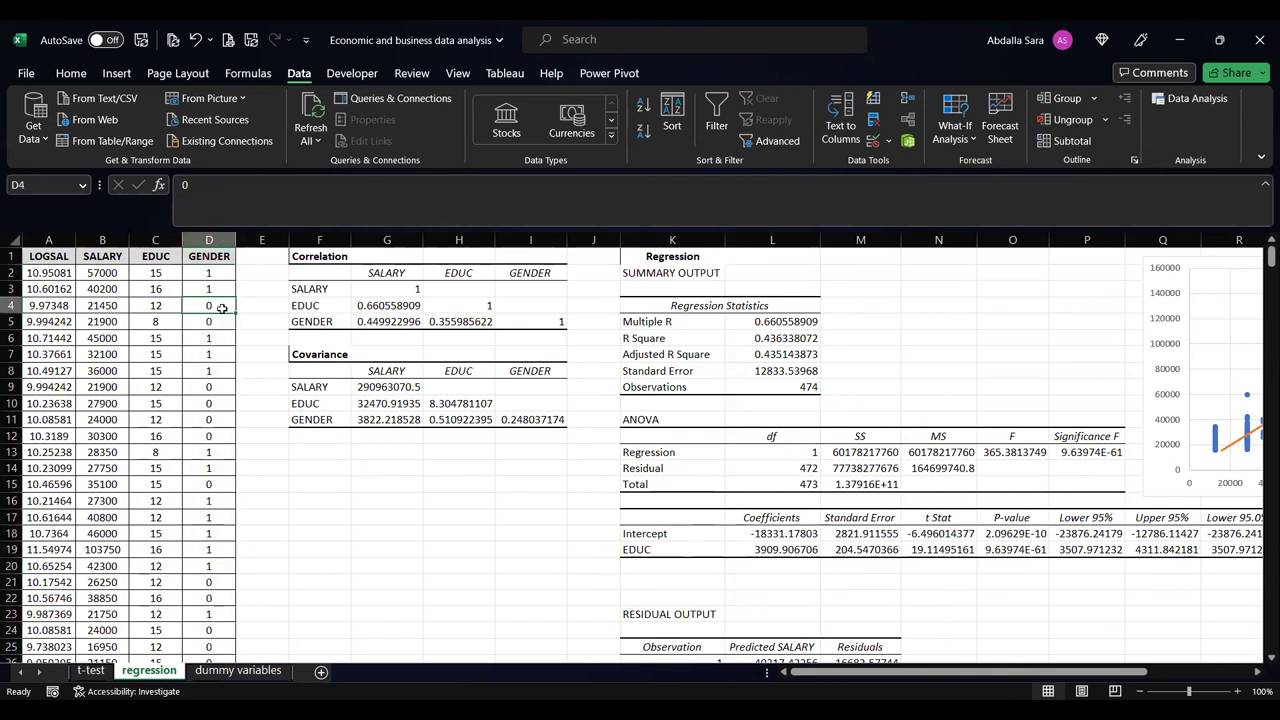
pyautogui.click(204, 288)
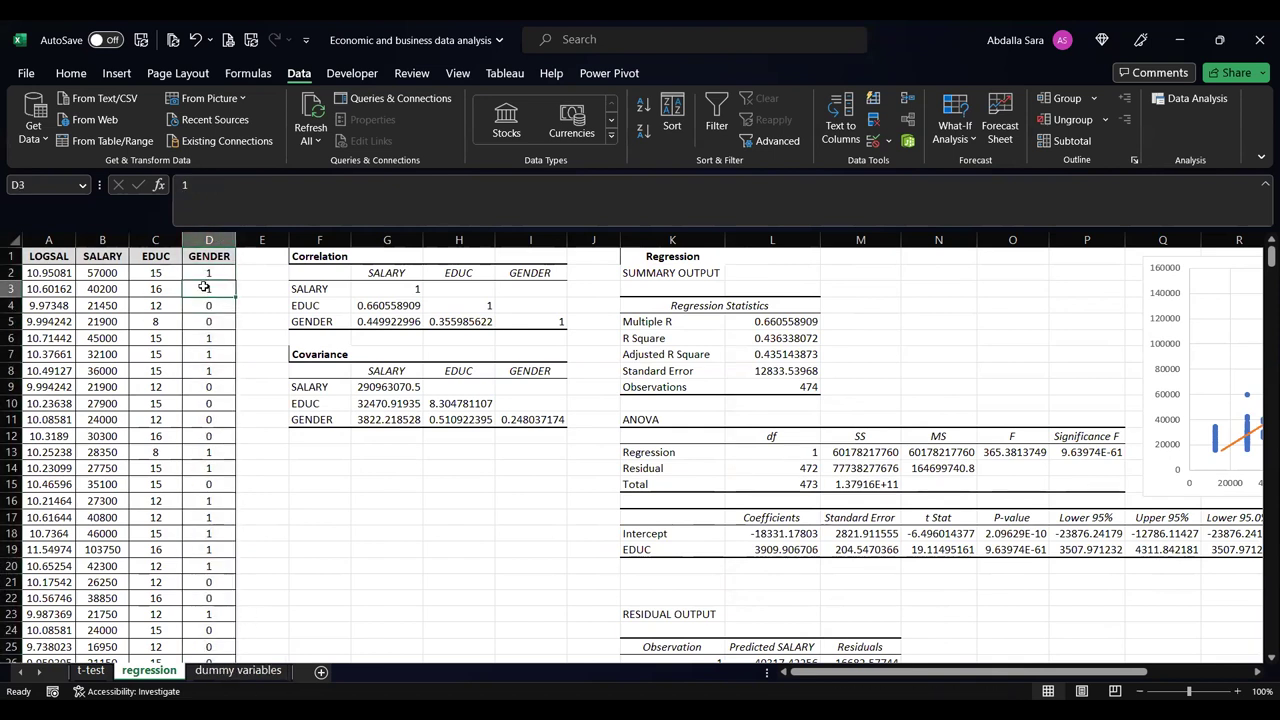
# - Compare the full SALARY column with the EDUC and GENDER columns as the variables of the analysis
pyautogui.click(152, 257)
pyautogui.hotkey('ctrl', 'shift', 'Down')
pyautogui.click(198, 240)
pyautogui.click(150, 240)
pyautogui.click(89, 240)
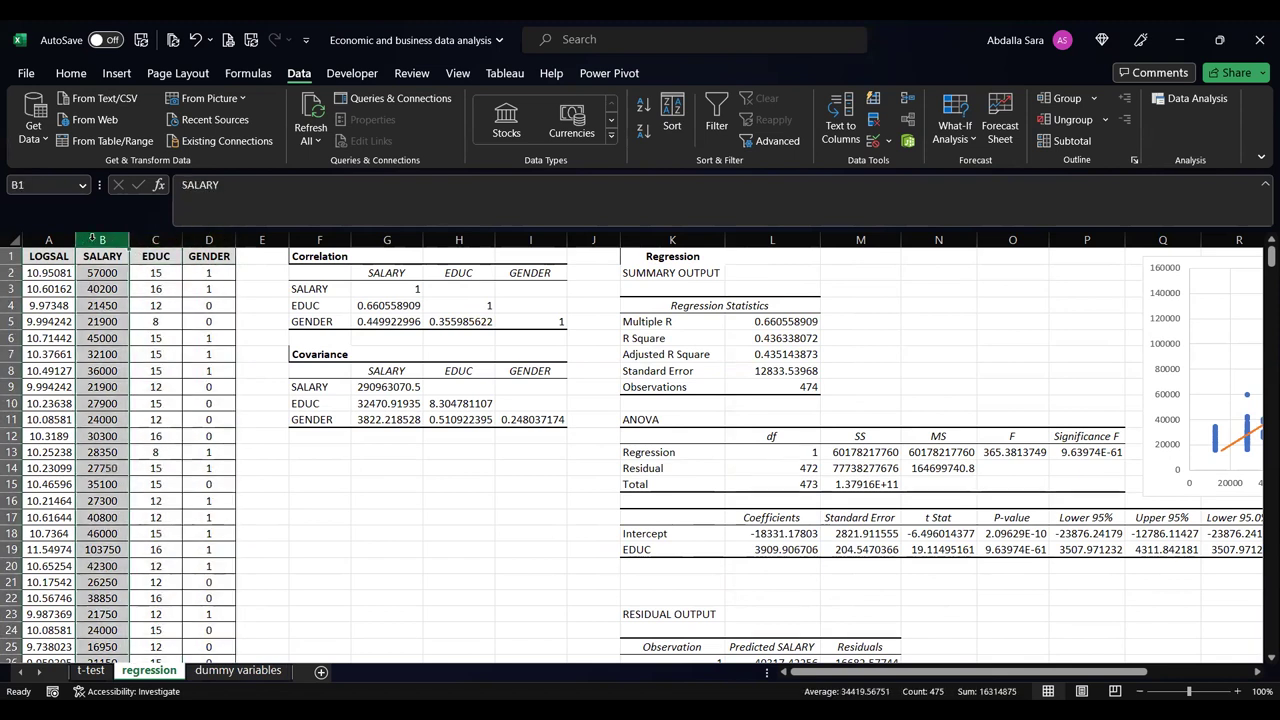
pyautogui.moveTo(155, 240); pyautogui.dragTo(190, 250)
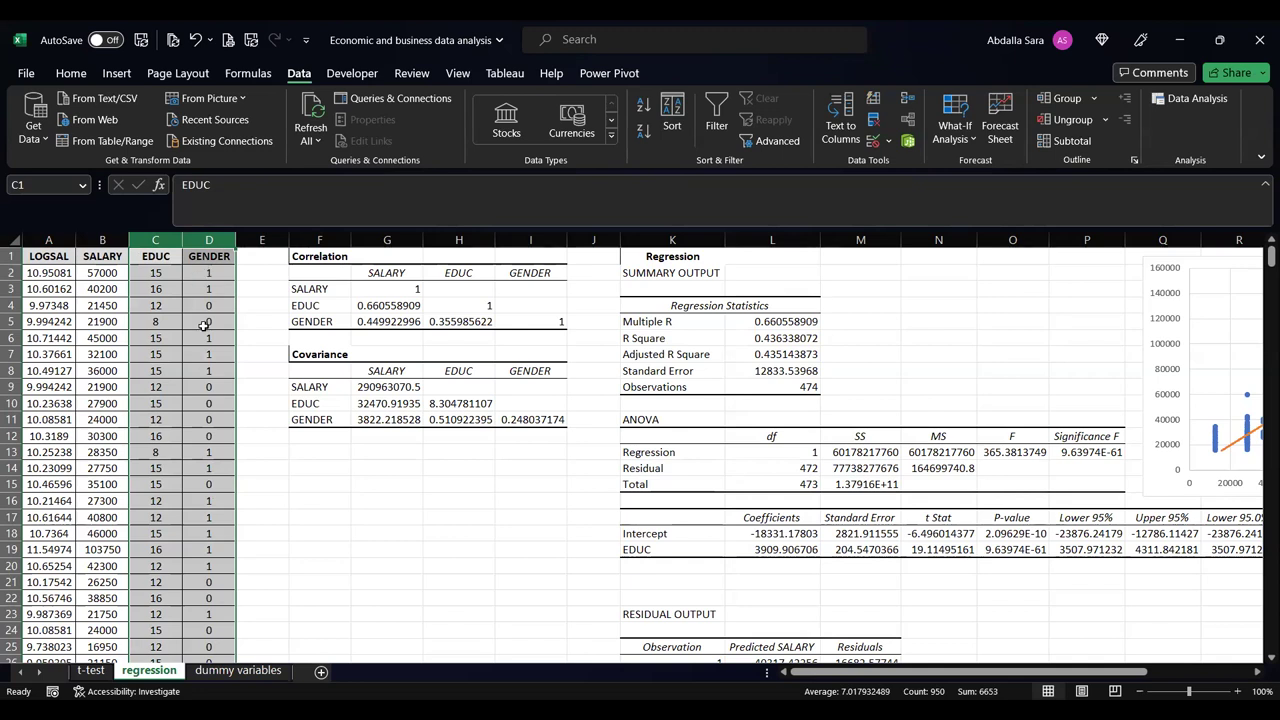
pyautogui.keyDown('shift'); pyautogui.click(100, 240); pyautogui.keyUp('shift')
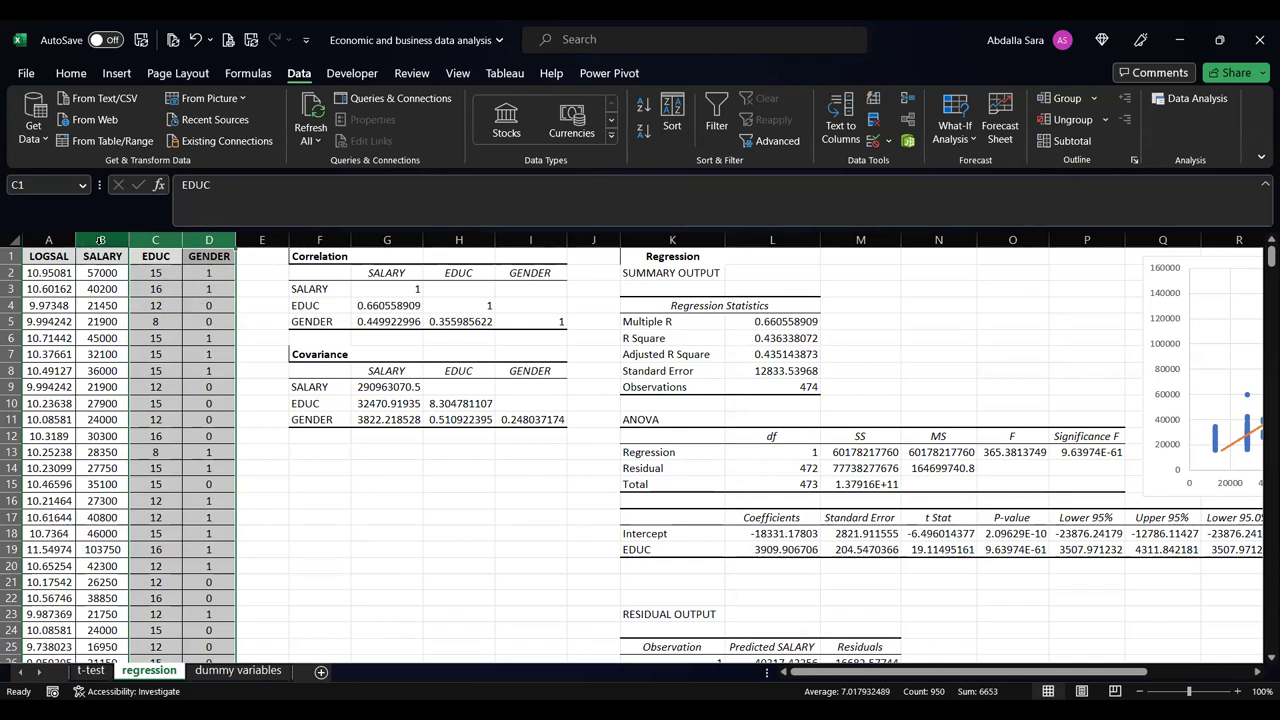
pyautogui.click(100, 240)
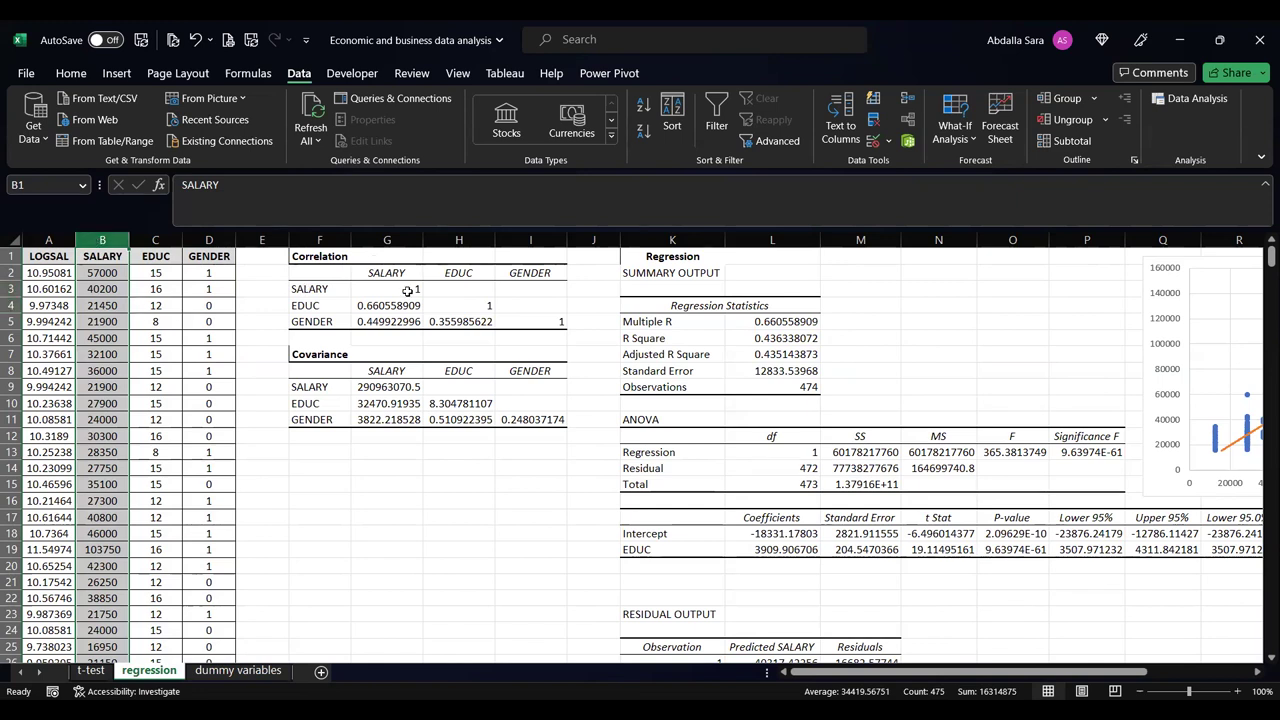
# - Examine the existing Correlation matrix of SALARY, EDUC and GENDER in F2:I5
pyautogui.click(361, 483)
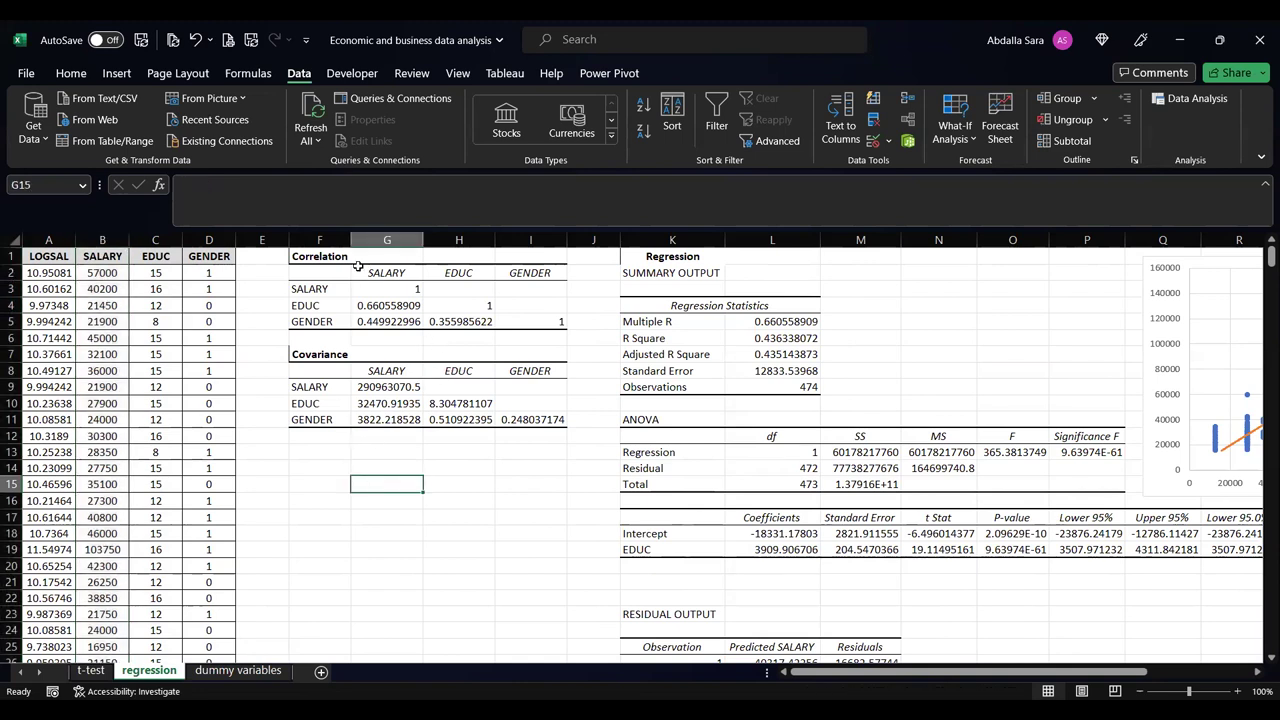
pyautogui.click(321, 256)
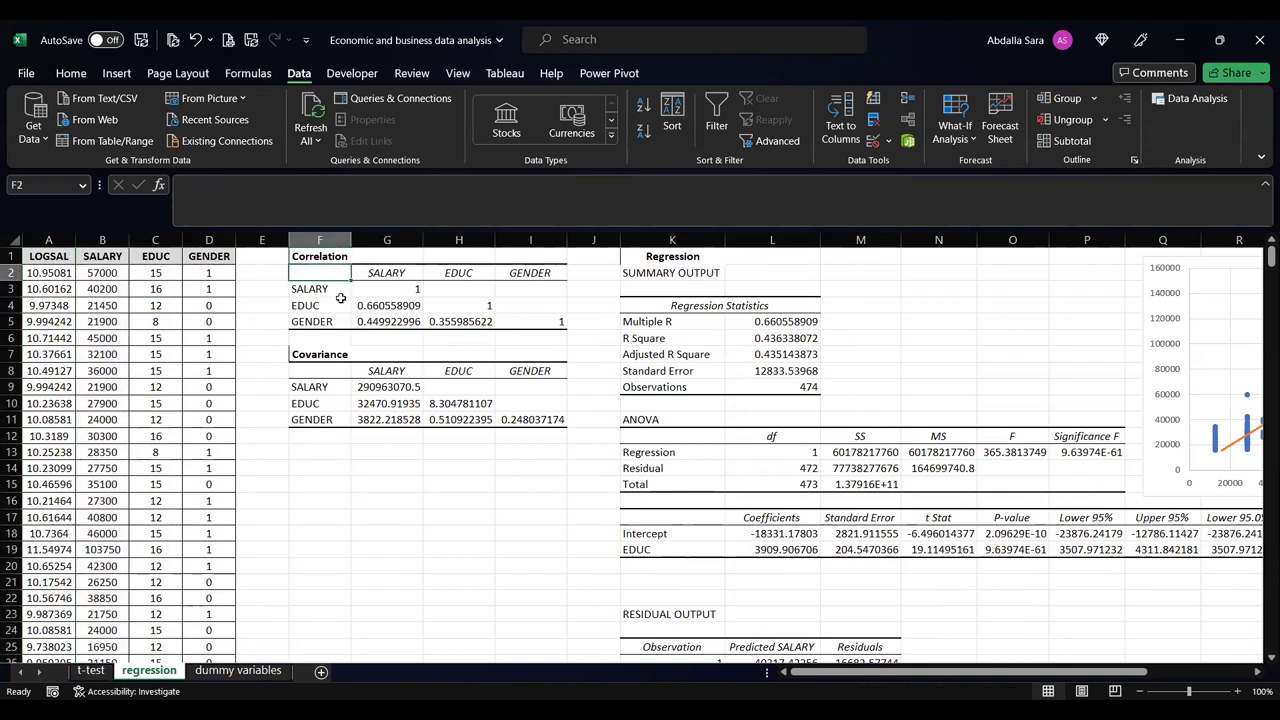
pyautogui.moveTo(337, 289); pyautogui.dragTo(562, 320)
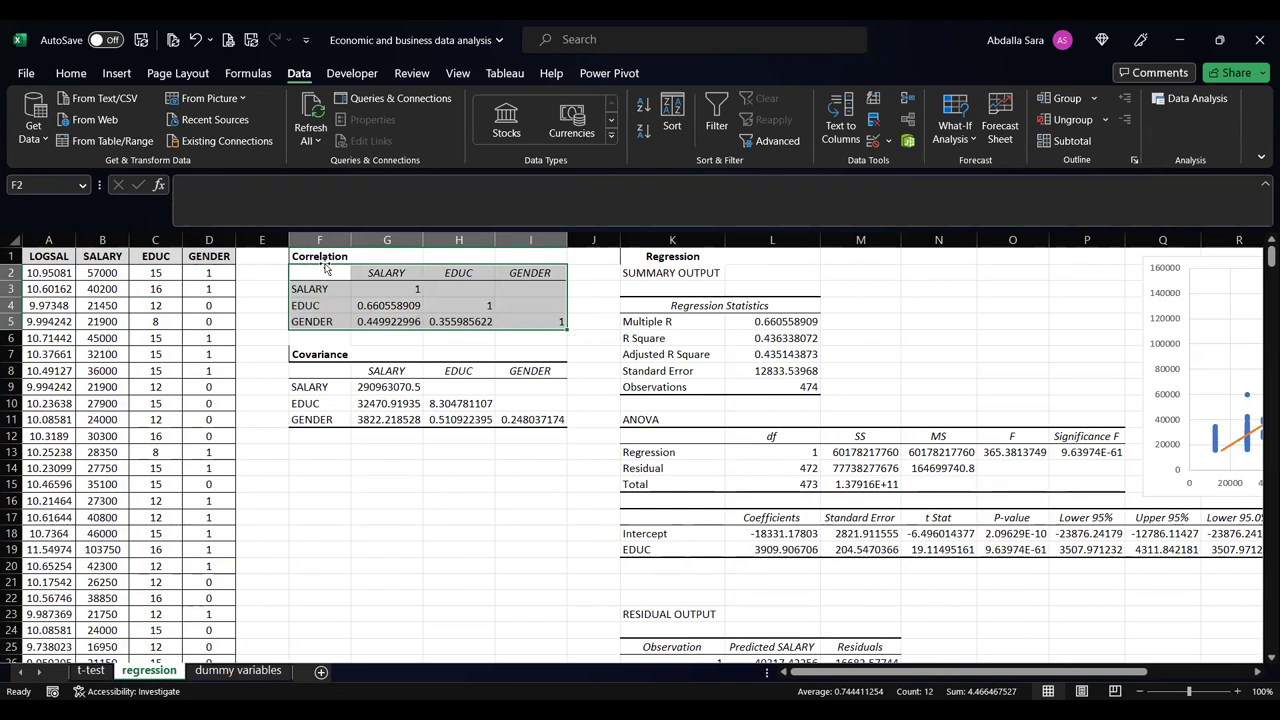
pyautogui.click(249, 261)
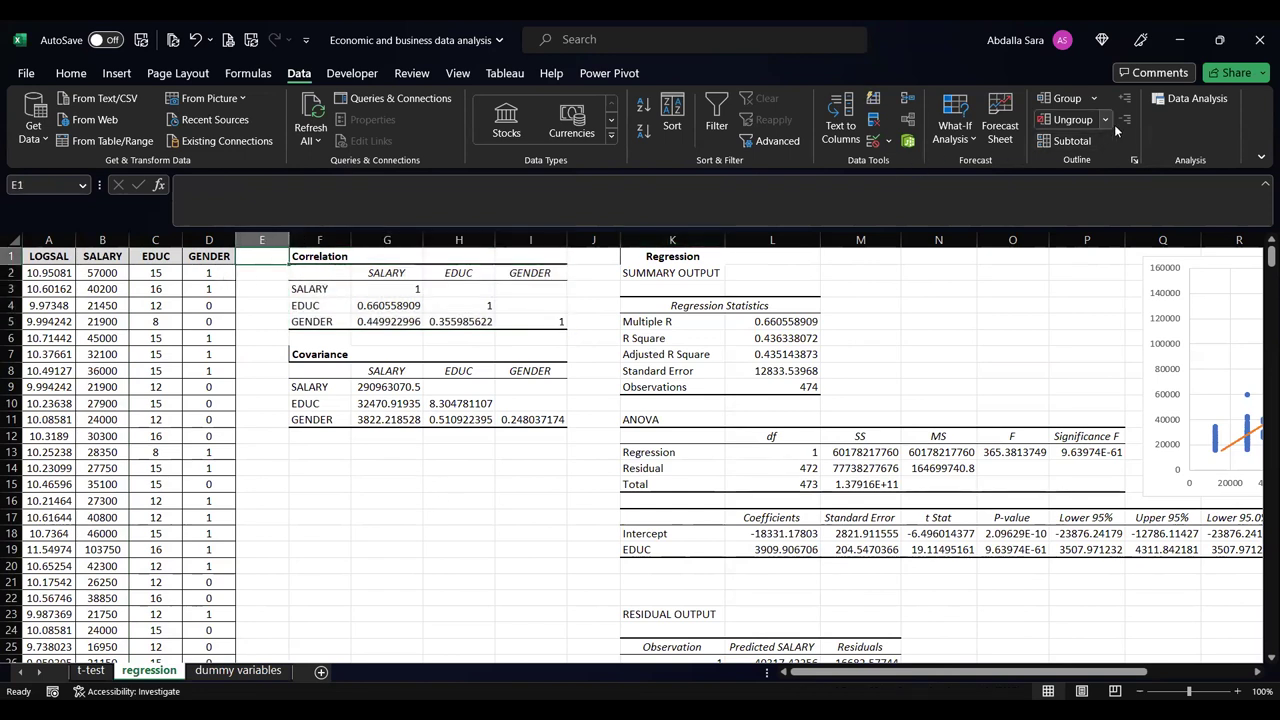
# - Start a Correlation analysis and set its input range to the SALARY, EDUC and GENDER columns, $B:$D
pyautogui.click(1164, 103)
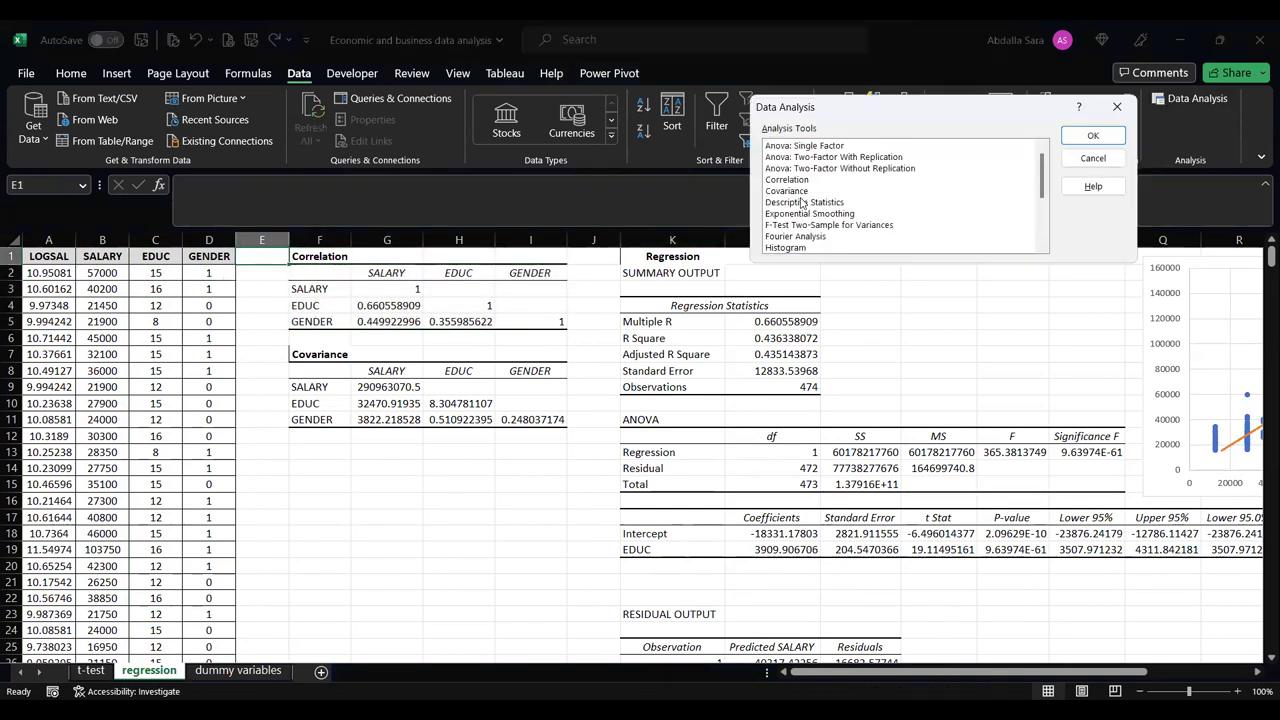
pyautogui.click(796, 180)
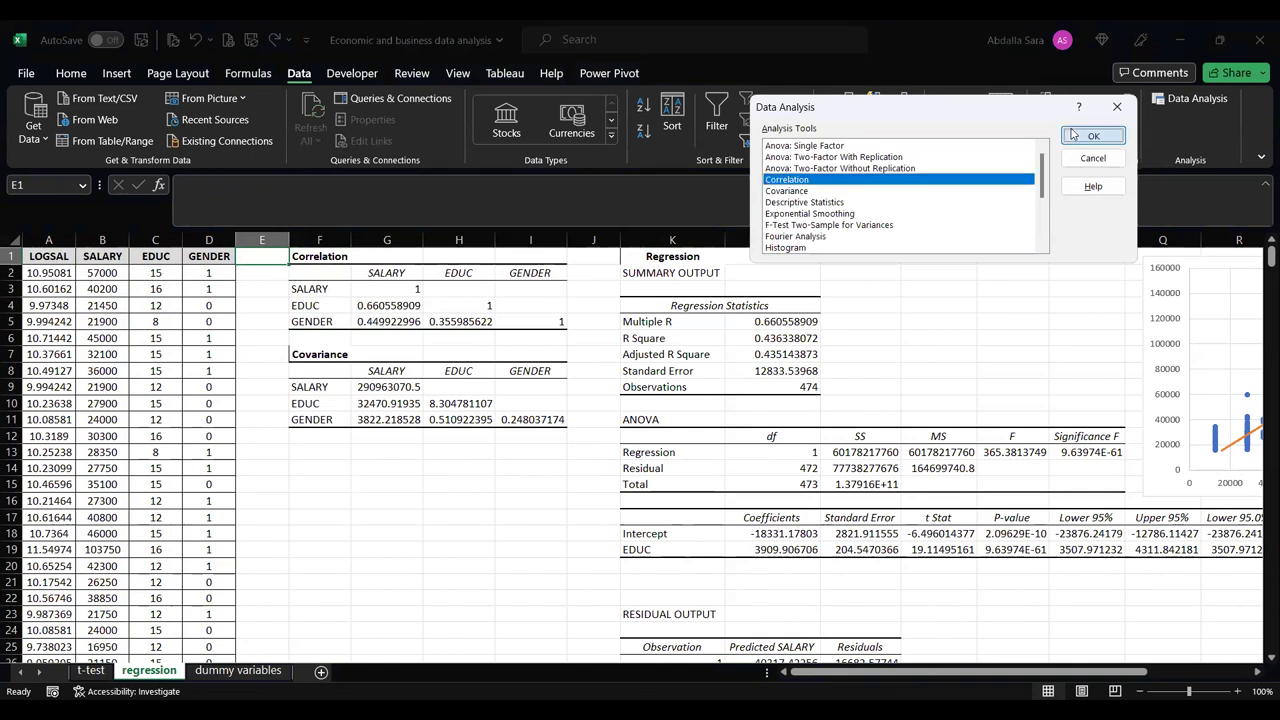
pyautogui.press('Return')
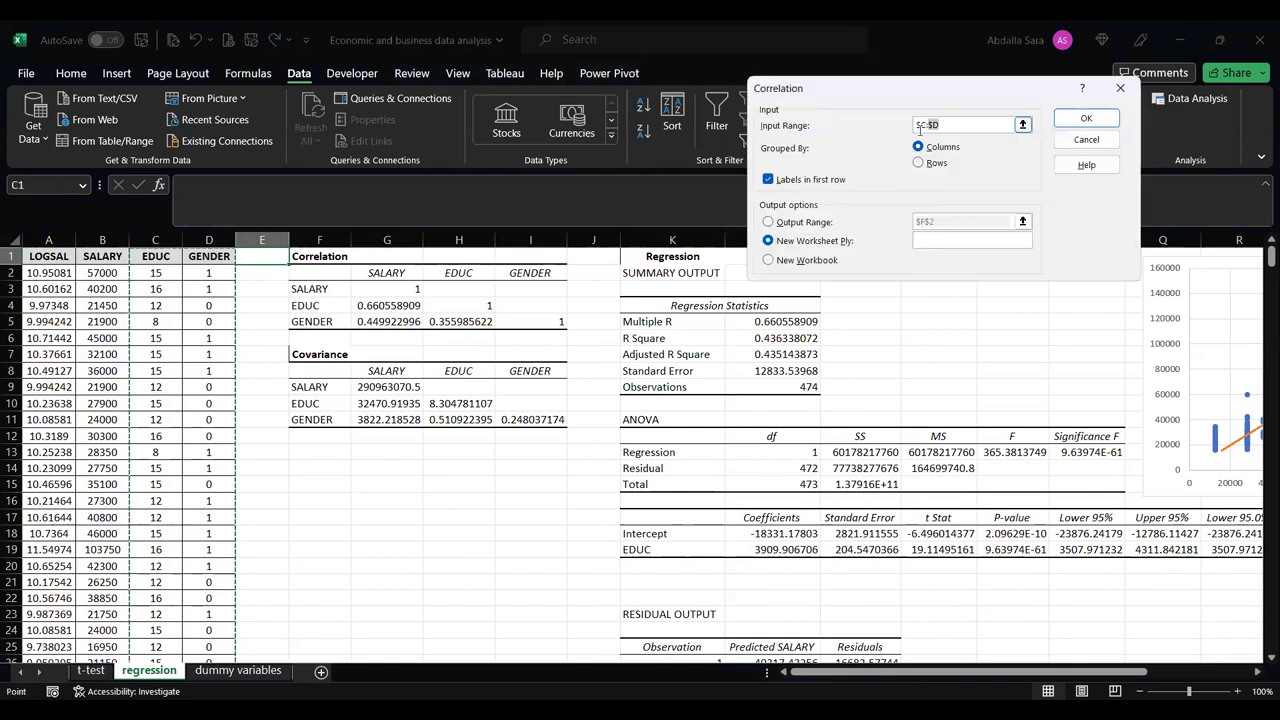
pyautogui.click(913, 124)
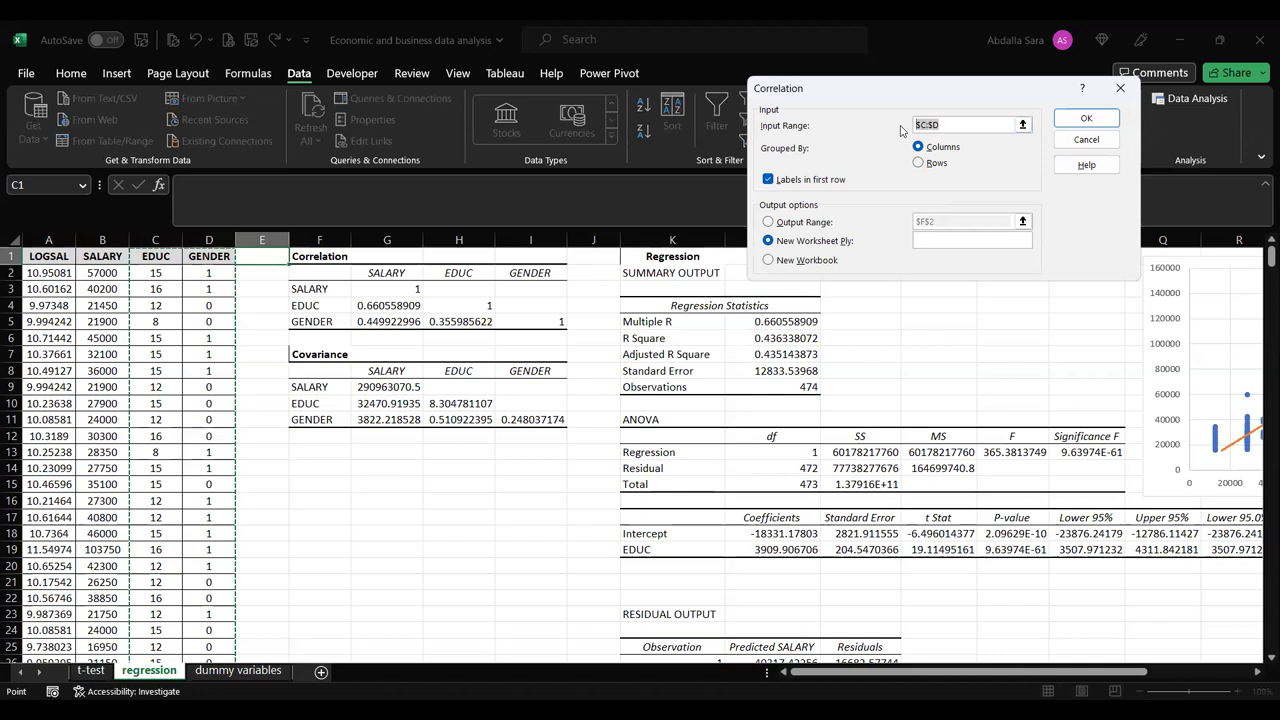
pyautogui.press('BackSpace')
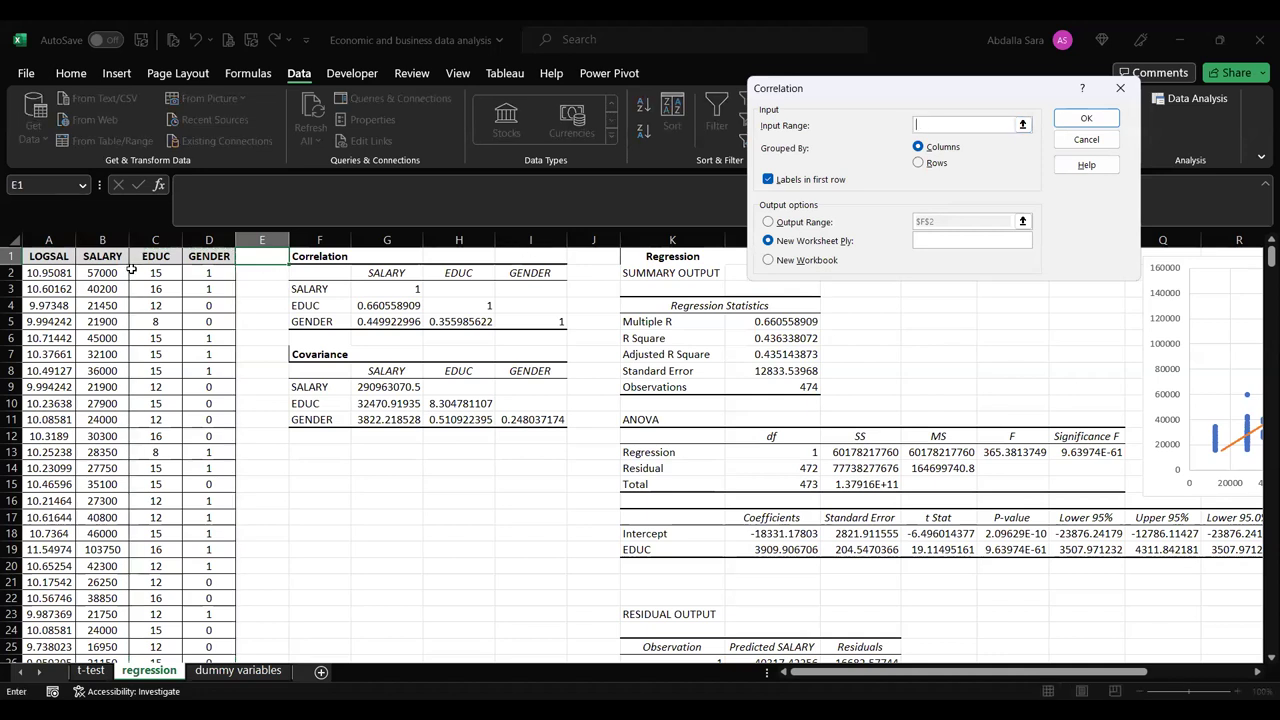
pyautogui.click(104, 240)
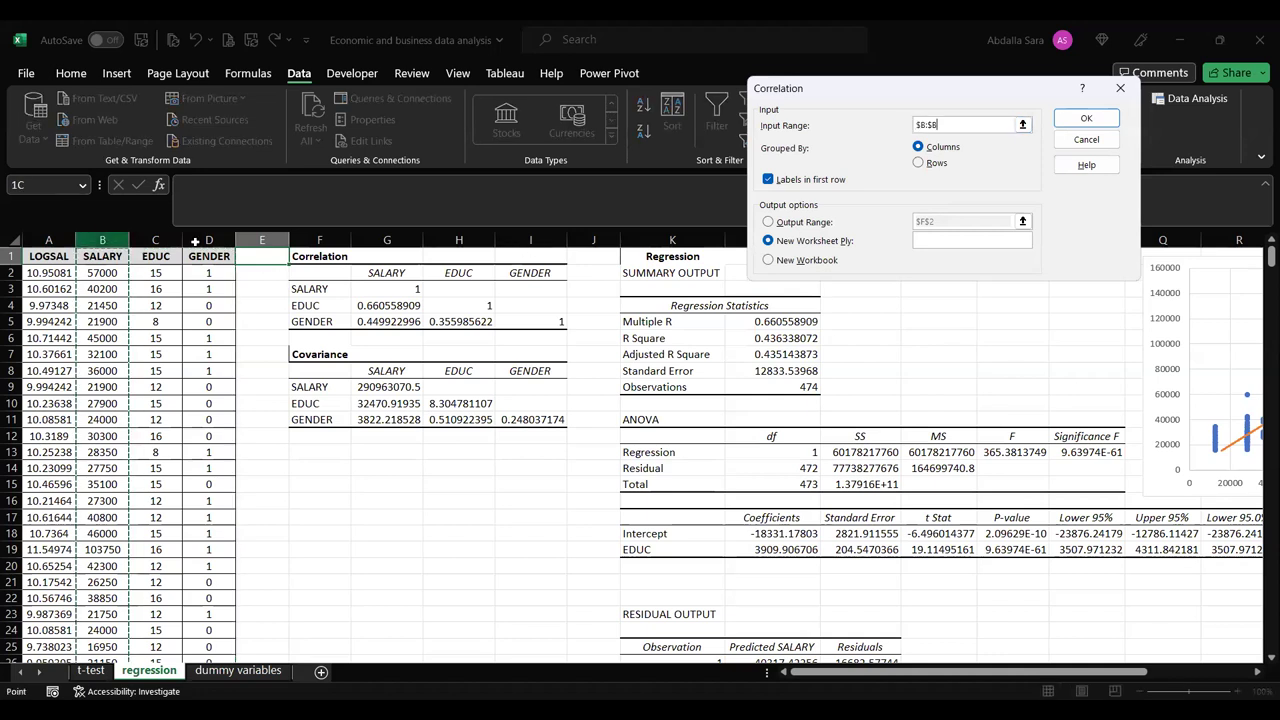
pyautogui.moveTo(194, 239); pyautogui.dragTo(197, 240)
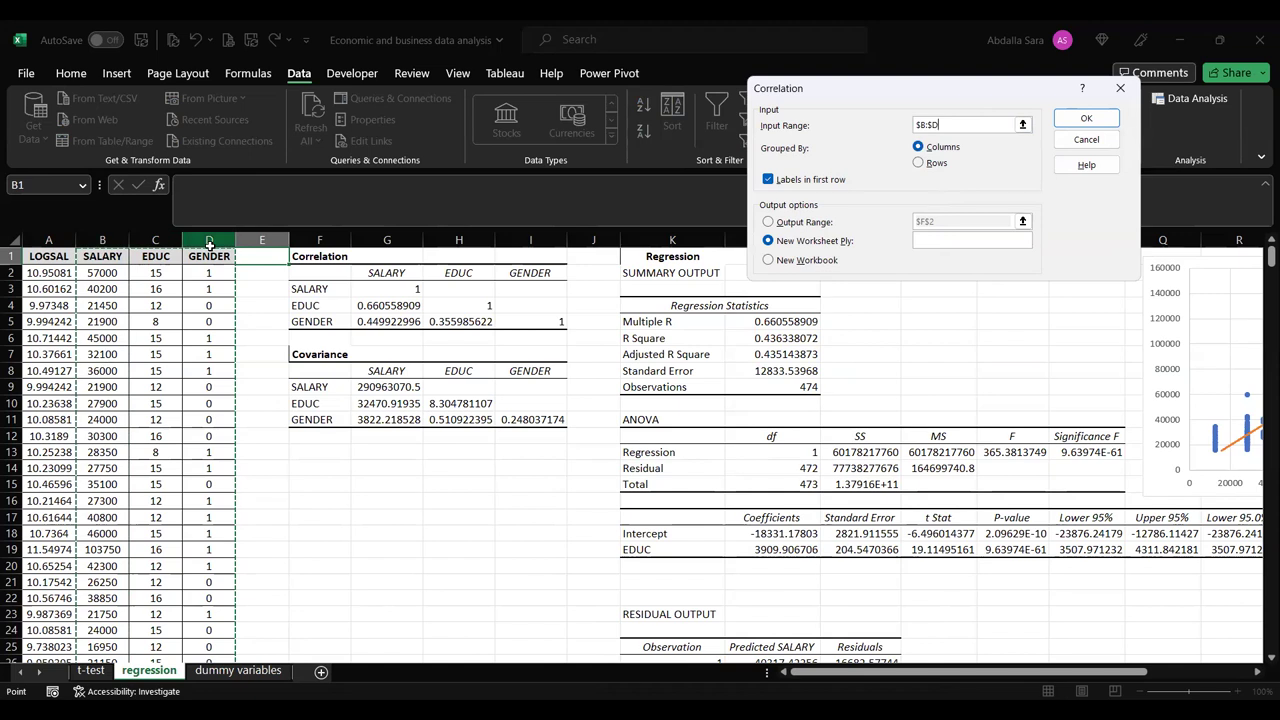
pyautogui.click(209, 244)
pyautogui.press('BackSpace')
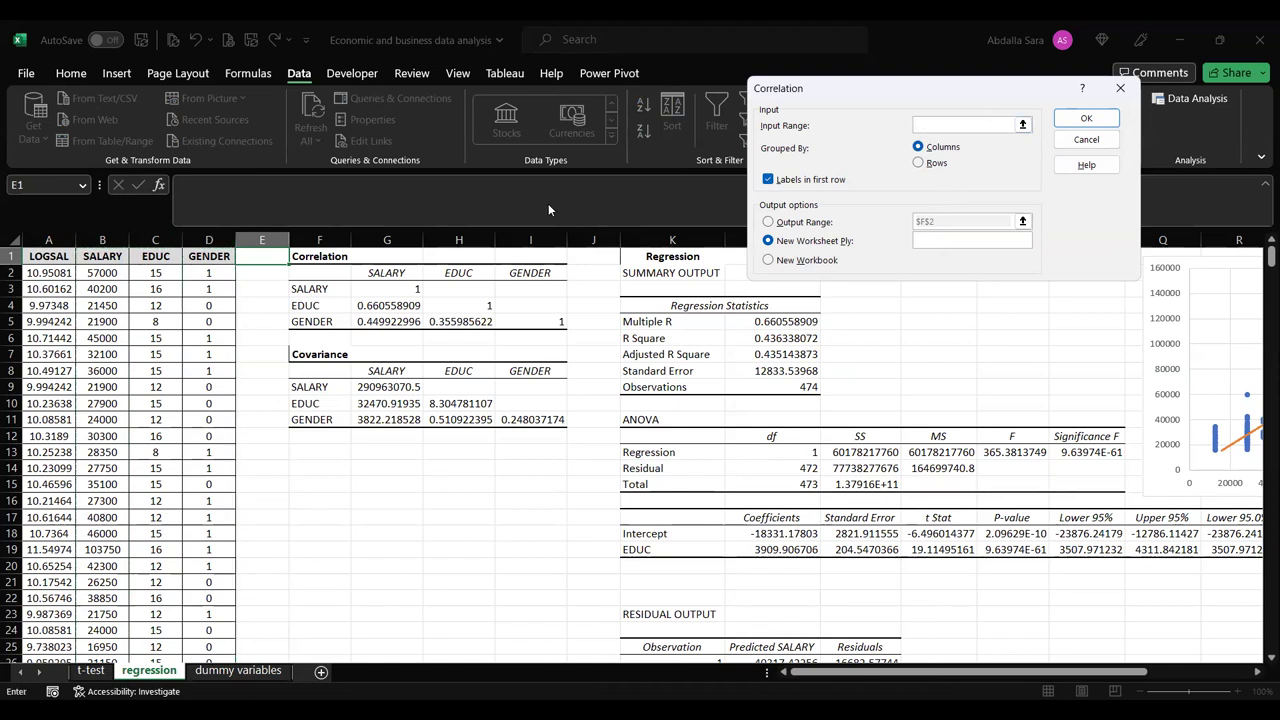
pyautogui.moveTo(113, 234); pyautogui.dragTo(209, 242)
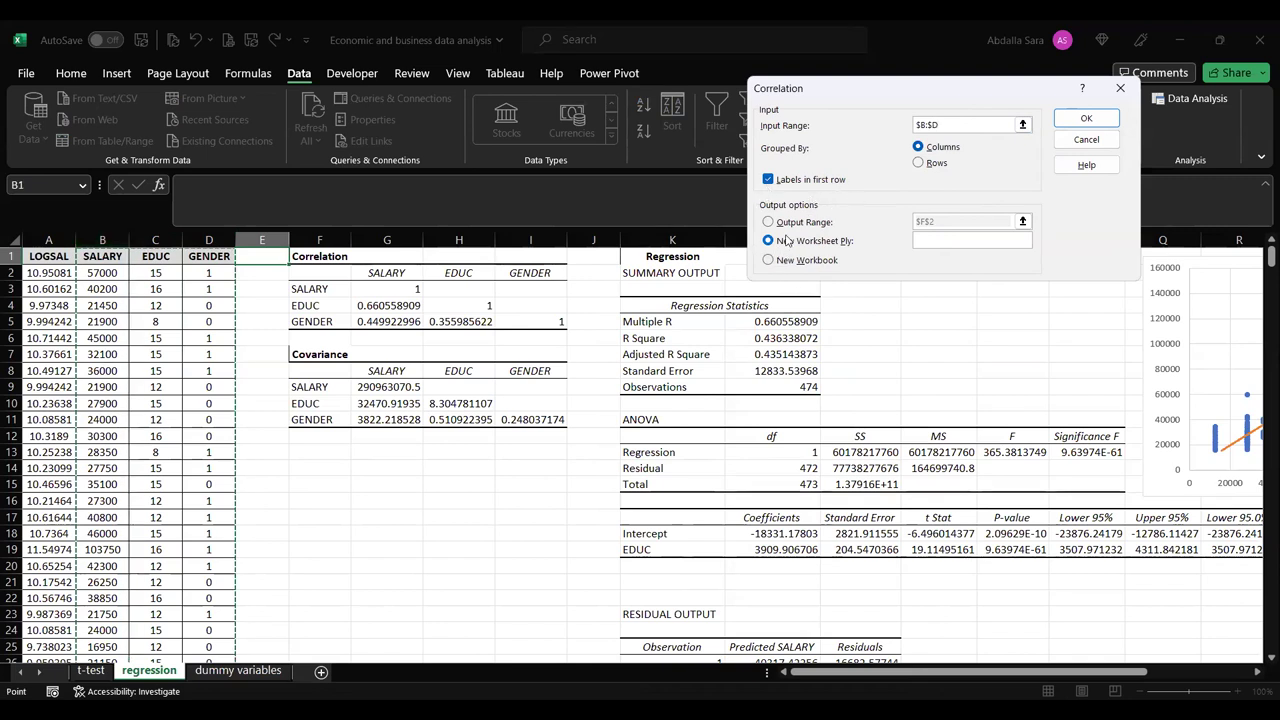
# - Direct the correlation output to cell F14 on the same sheet and generate the matrix
pyautogui.click(769, 224)
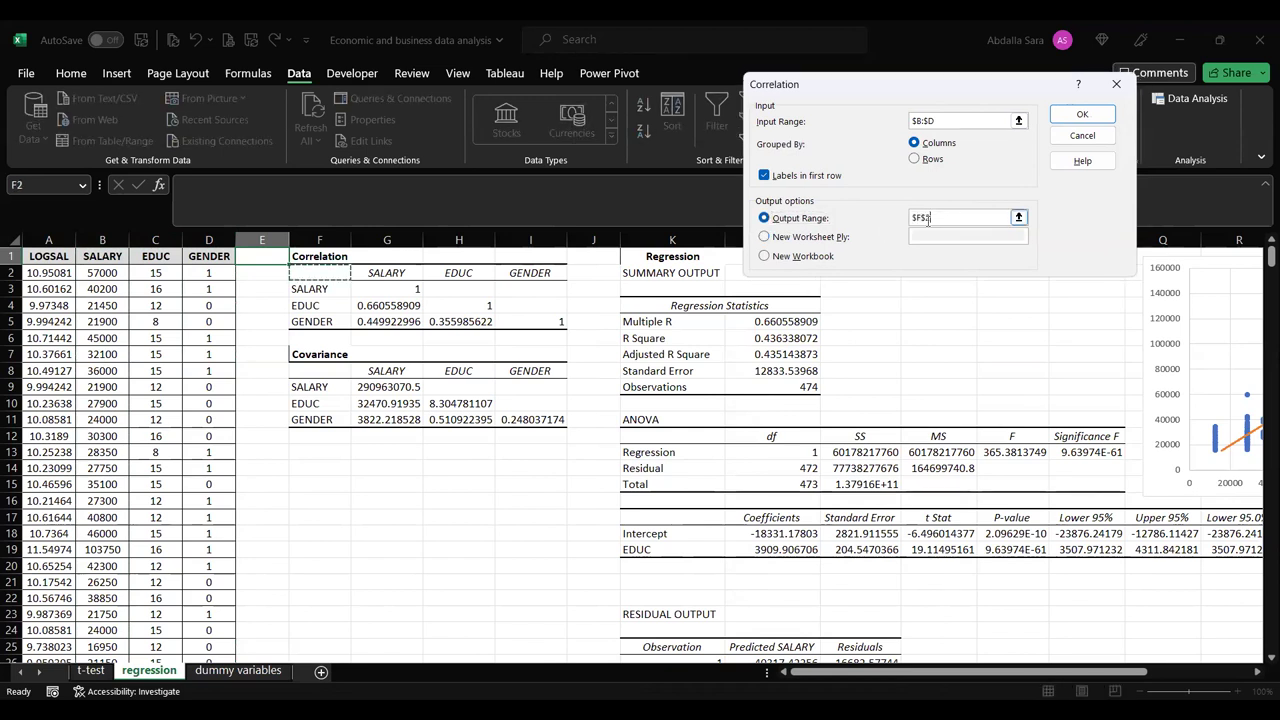
pyautogui.click(305, 462)
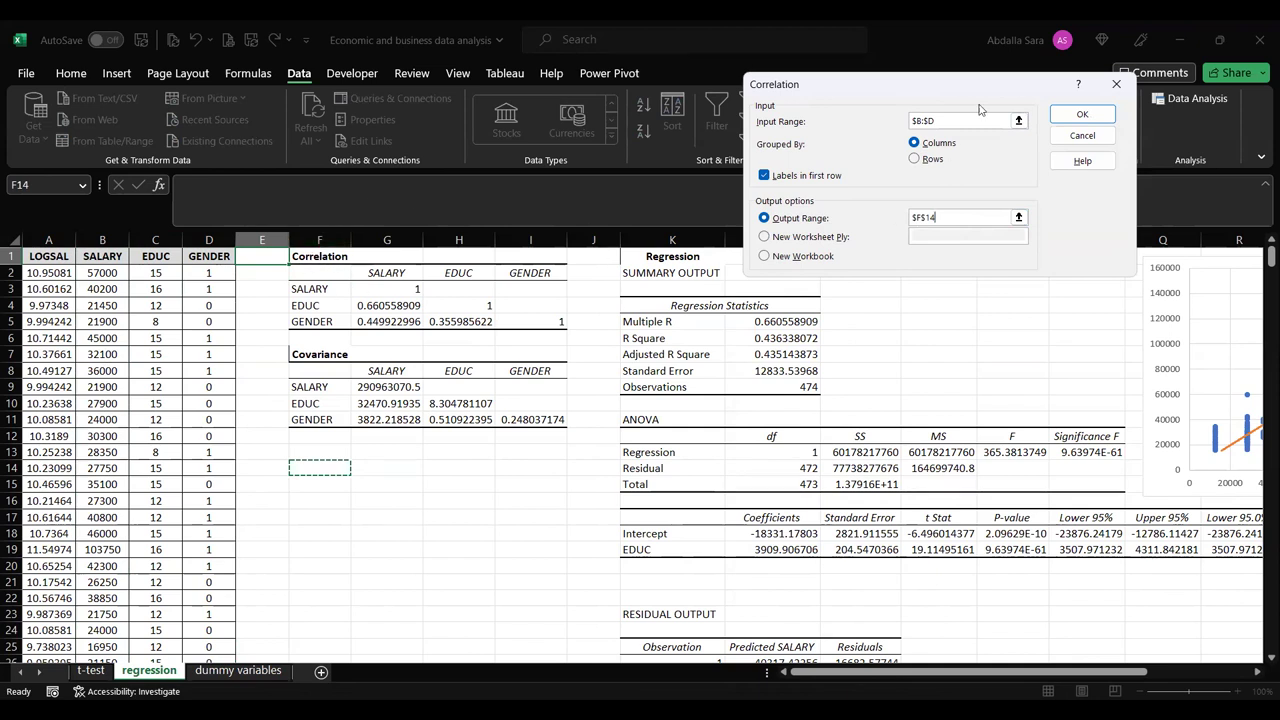
pyautogui.click(1086, 118)
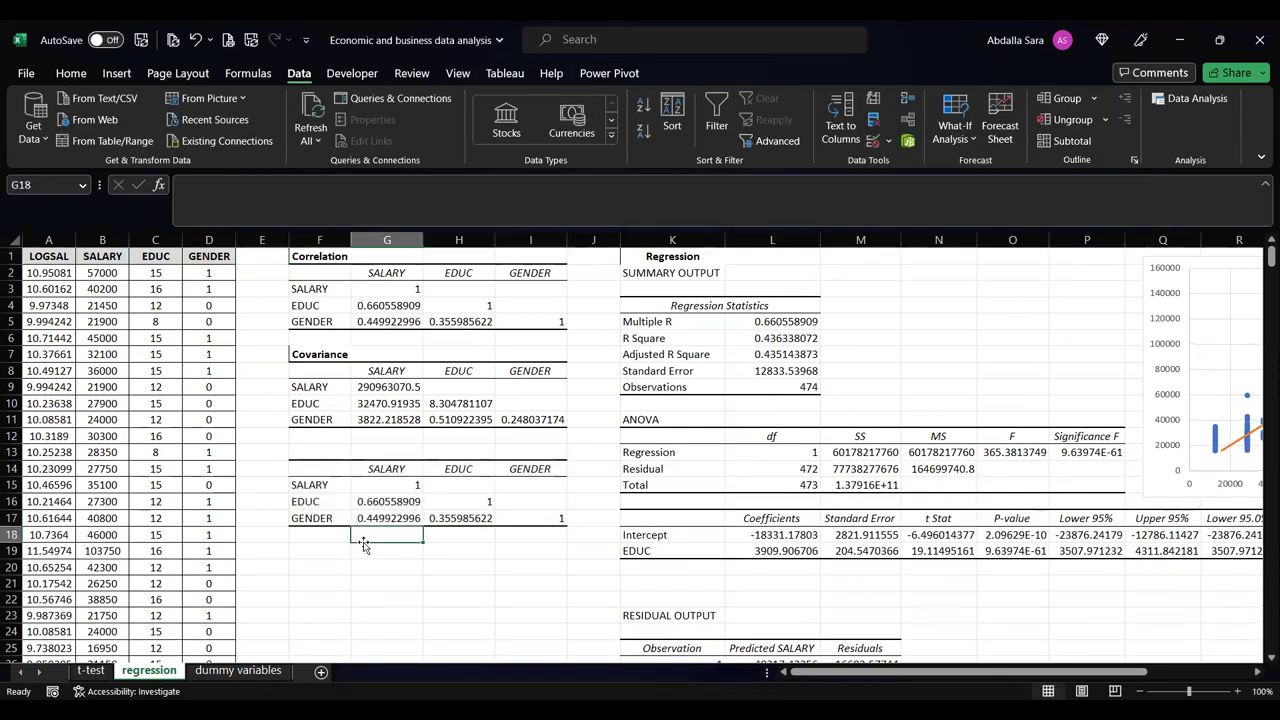
# - Examine the diagonal and the empty upper cells of the new SALARY, EDUC and GENDER correlation matrix in F14:I17
pyautogui.click(394, 470)
pyautogui.click(374, 486)
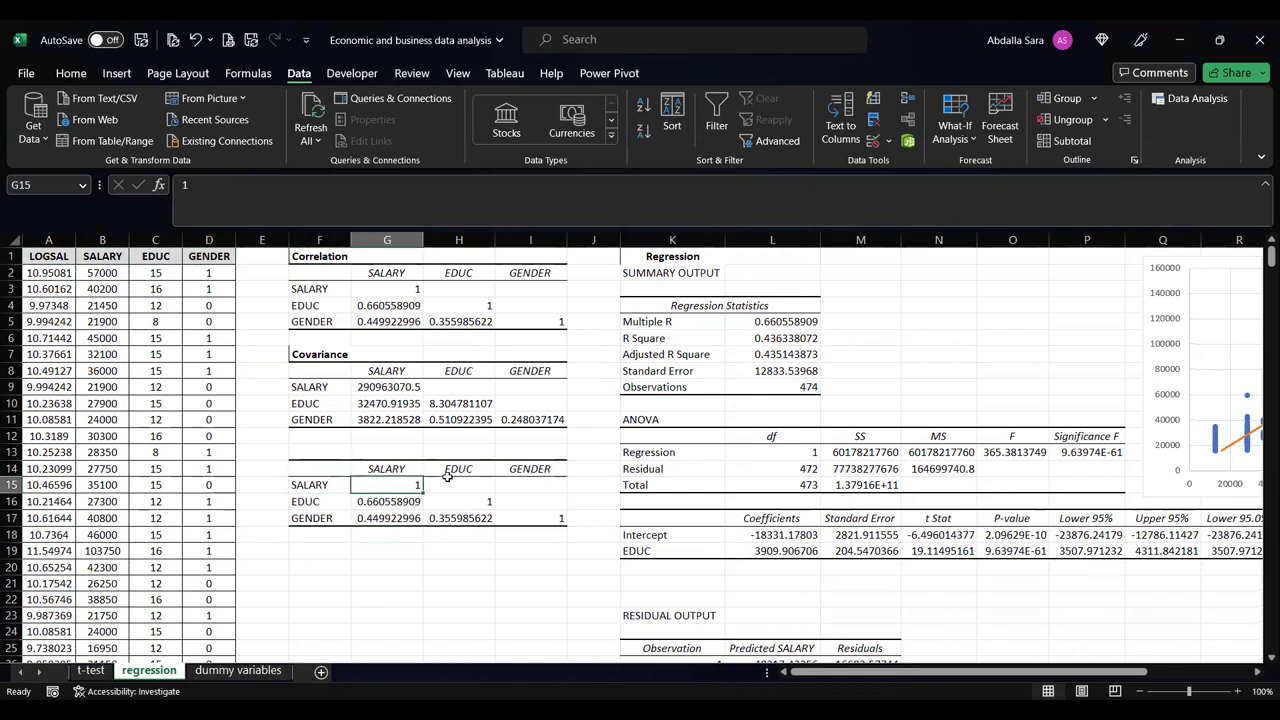
pyautogui.click(321, 482)
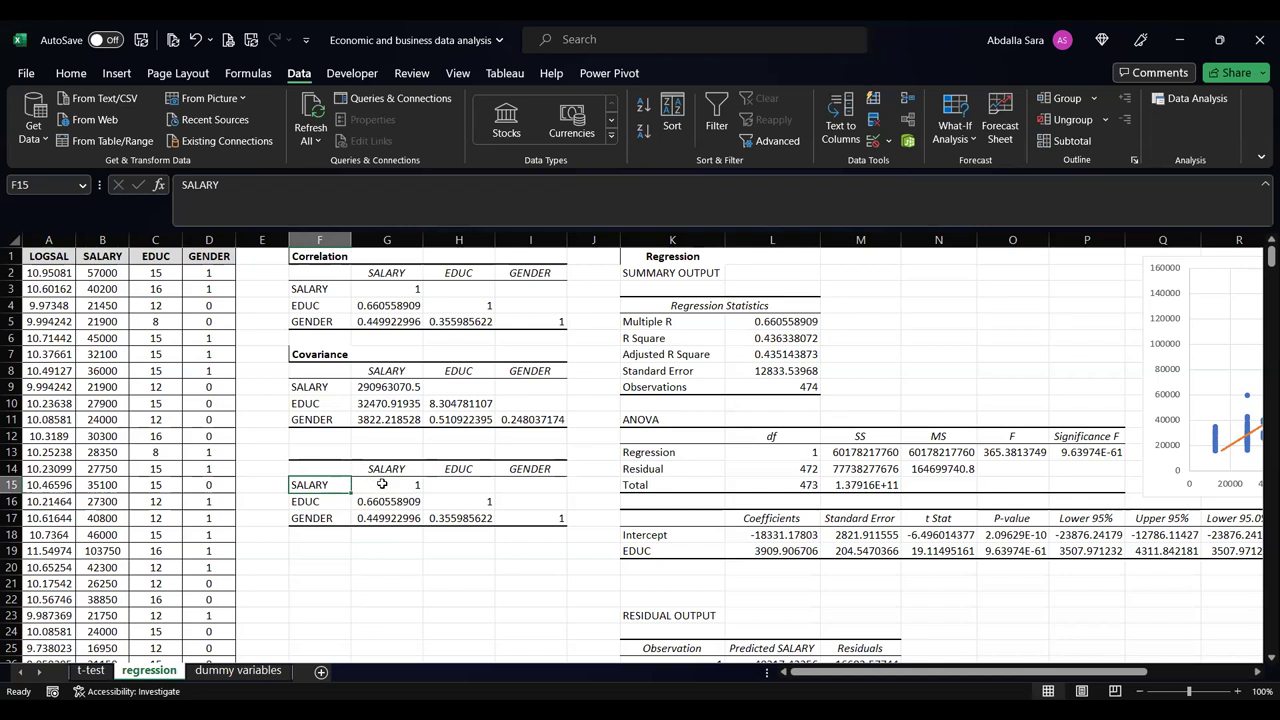
pyautogui.click(449, 484)
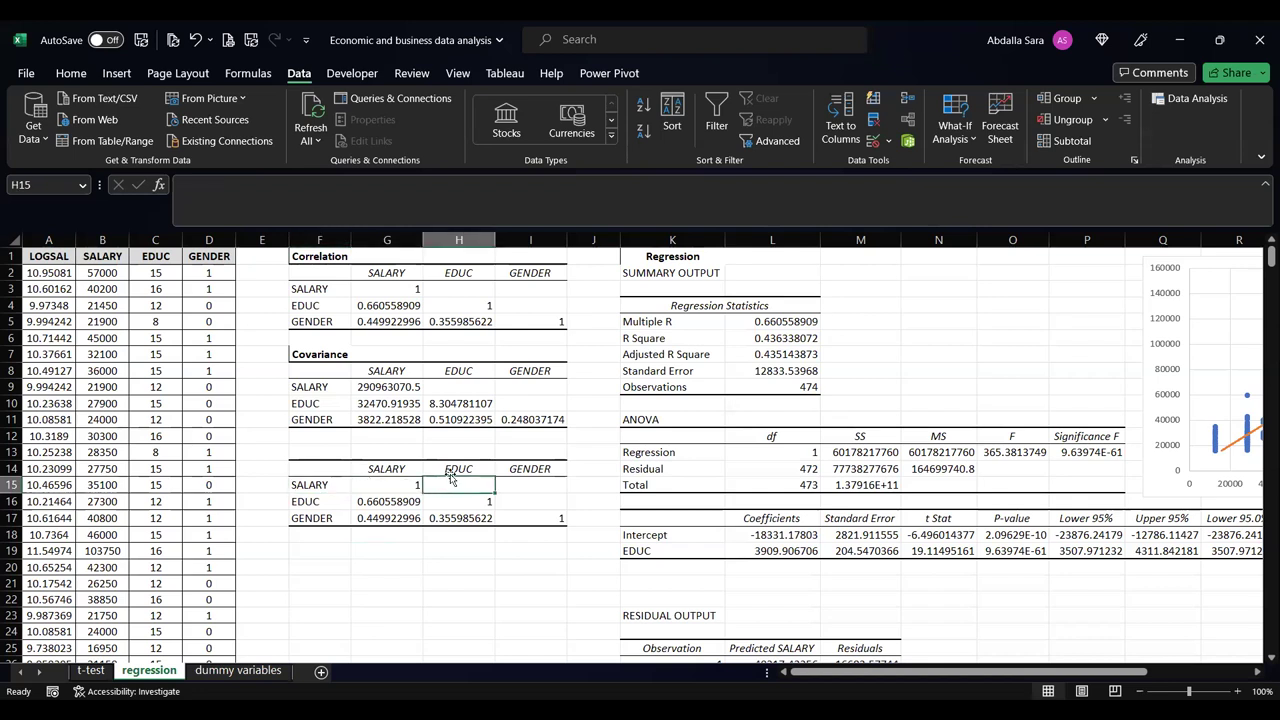
pyautogui.click(322, 508)
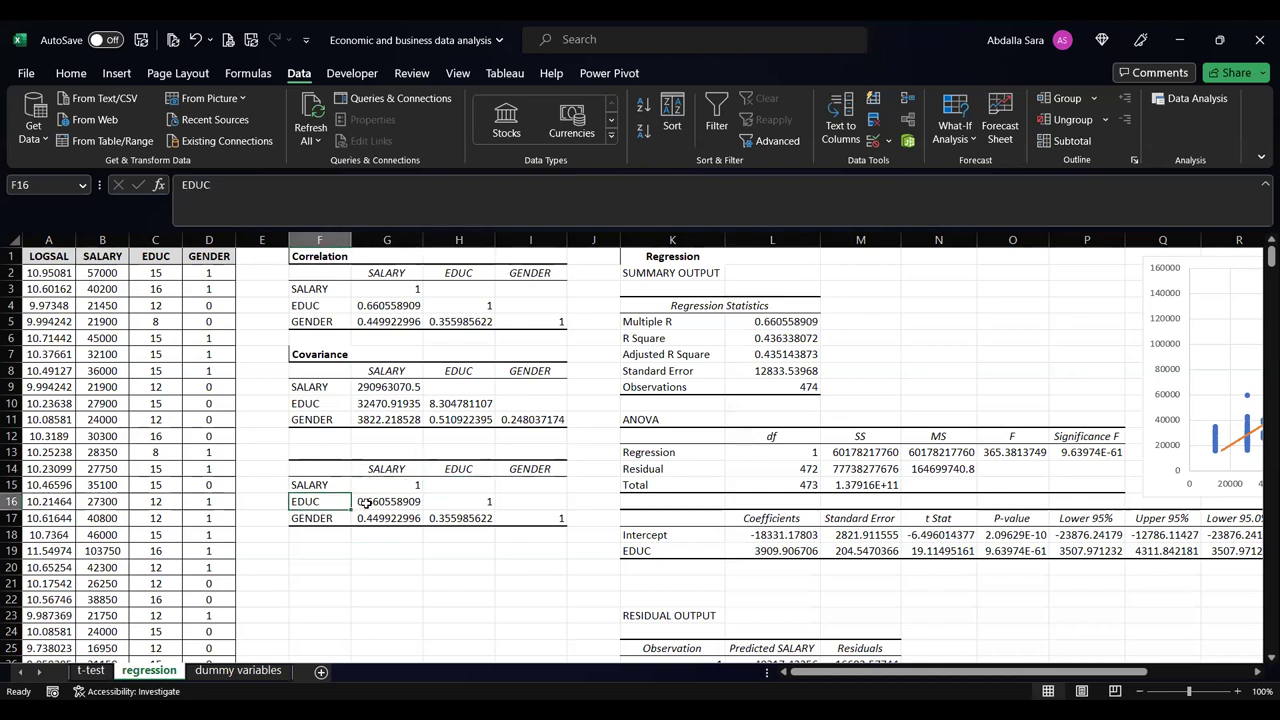
pyautogui.moveTo(445, 486); pyautogui.dragTo(533, 501)
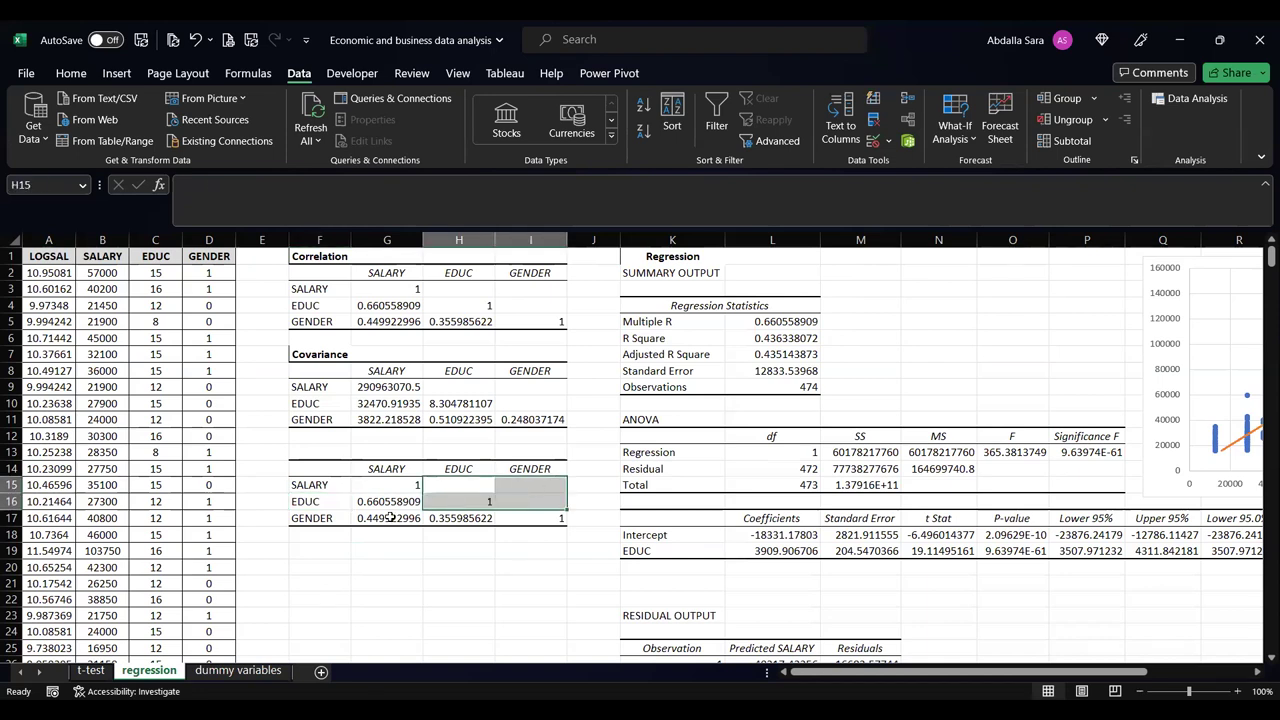
pyautogui.click(530, 487)
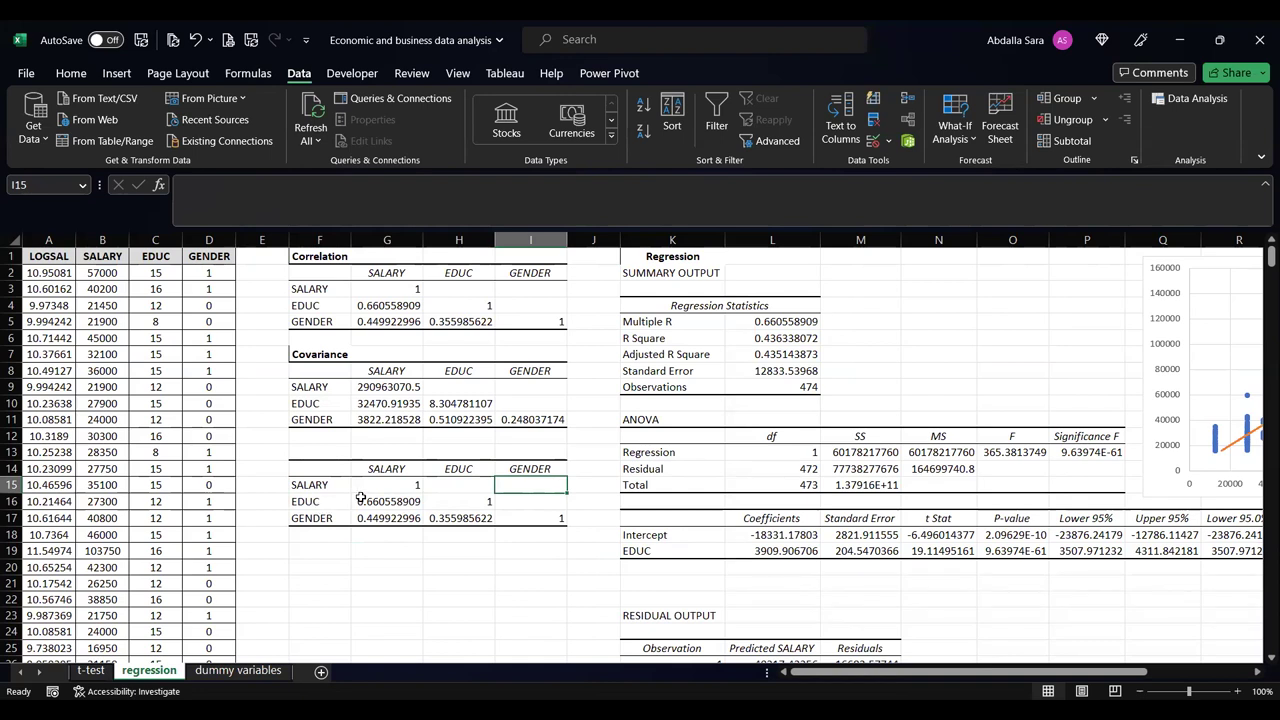
# - Check the correlation between EDUC and SALARY in G16 and widen column G slightly
pyautogui.click(388, 472)
pyautogui.click(330, 503)
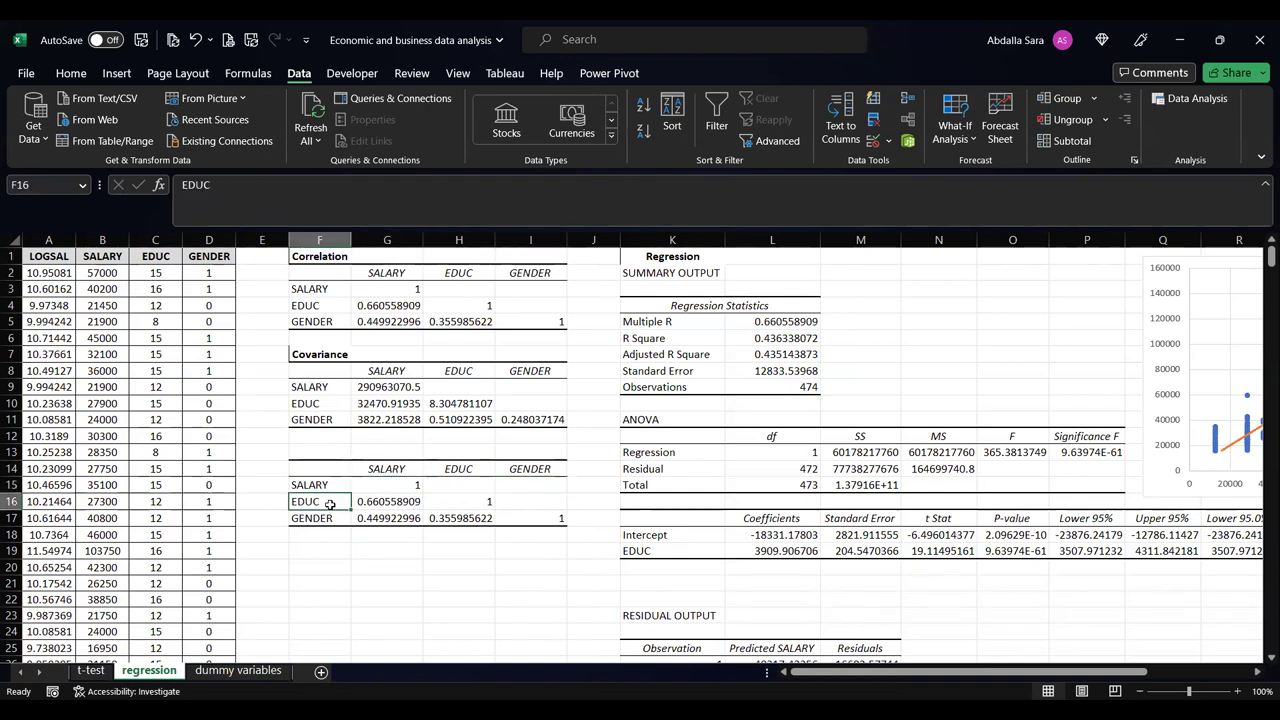
pyautogui.click(390, 471)
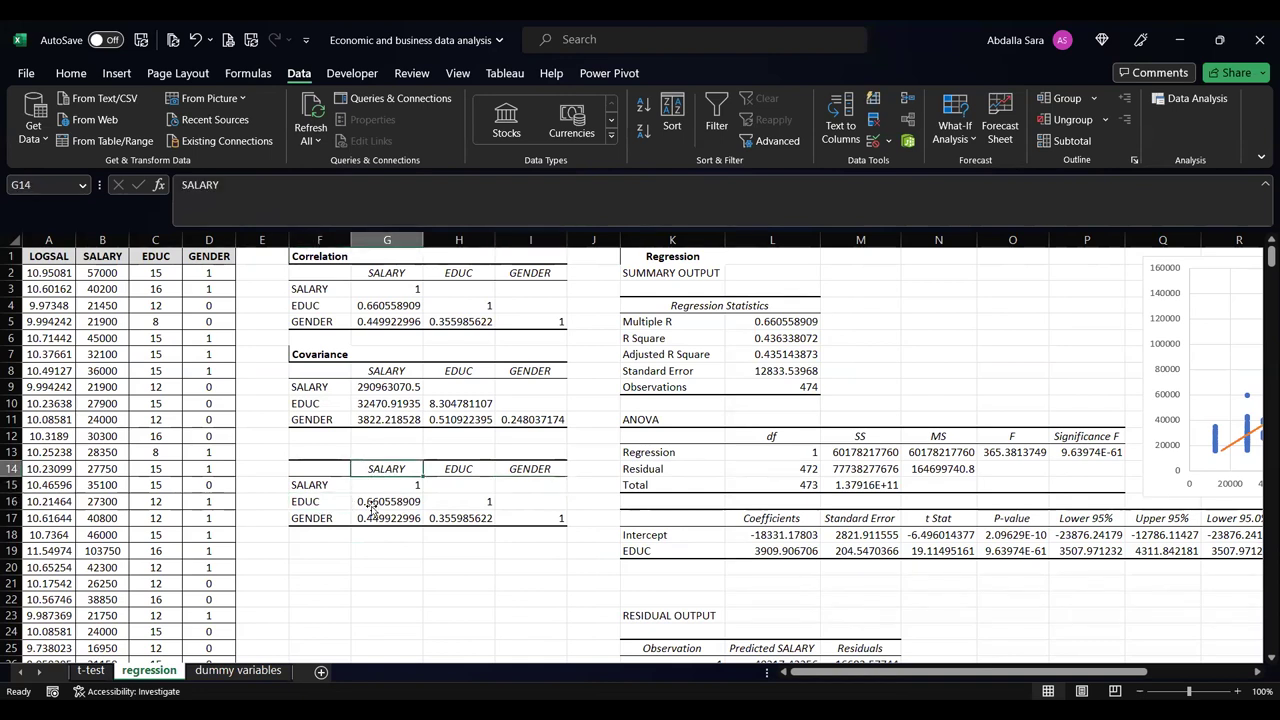
pyautogui.click(372, 504)
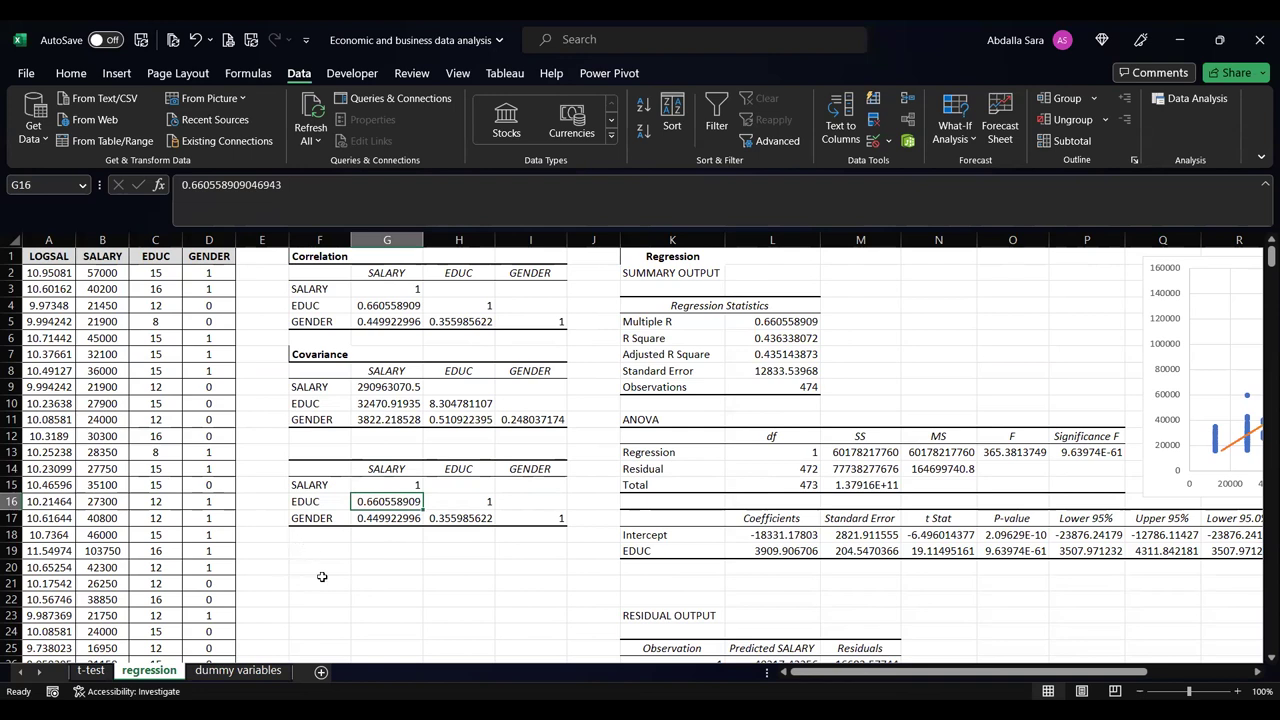
pyautogui.moveTo(423, 241); pyautogui.dragTo(437, 241)
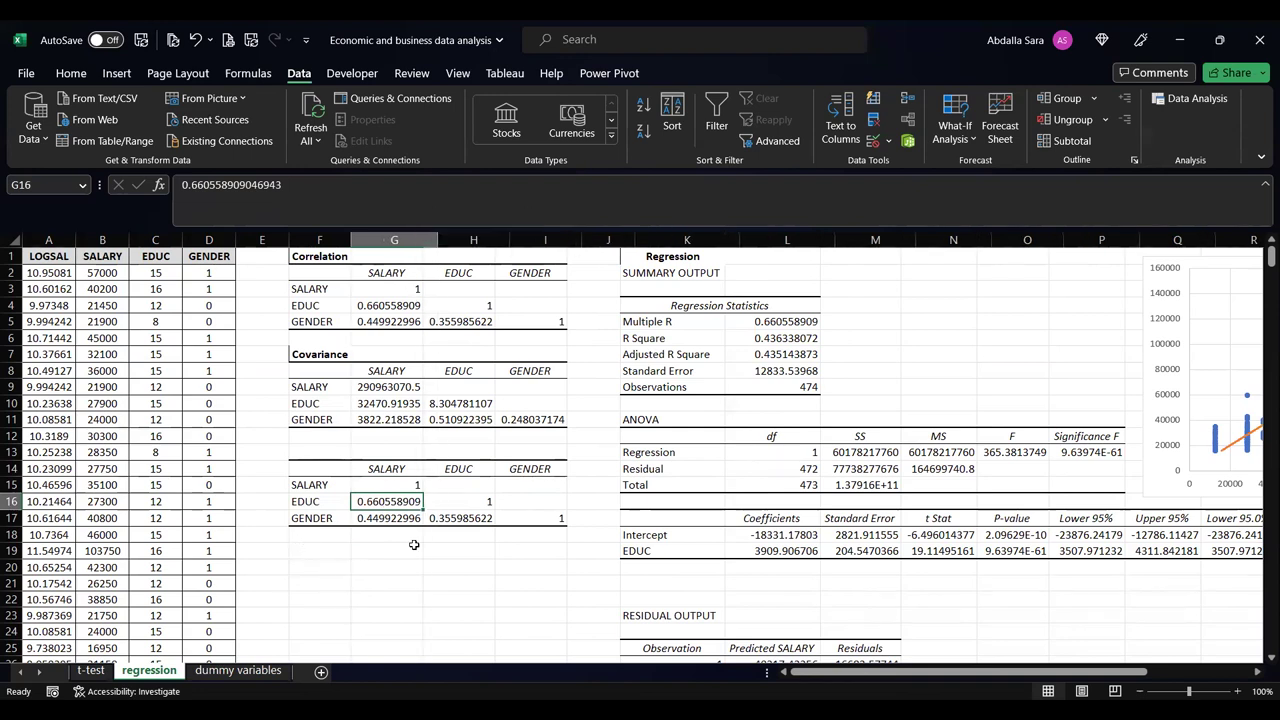
# - Compare the GENDER–SALARY coefficient in G17 with the EDUC–SALARY coefficient in G16
pyautogui.click(322, 517)
pyautogui.click(386, 470)
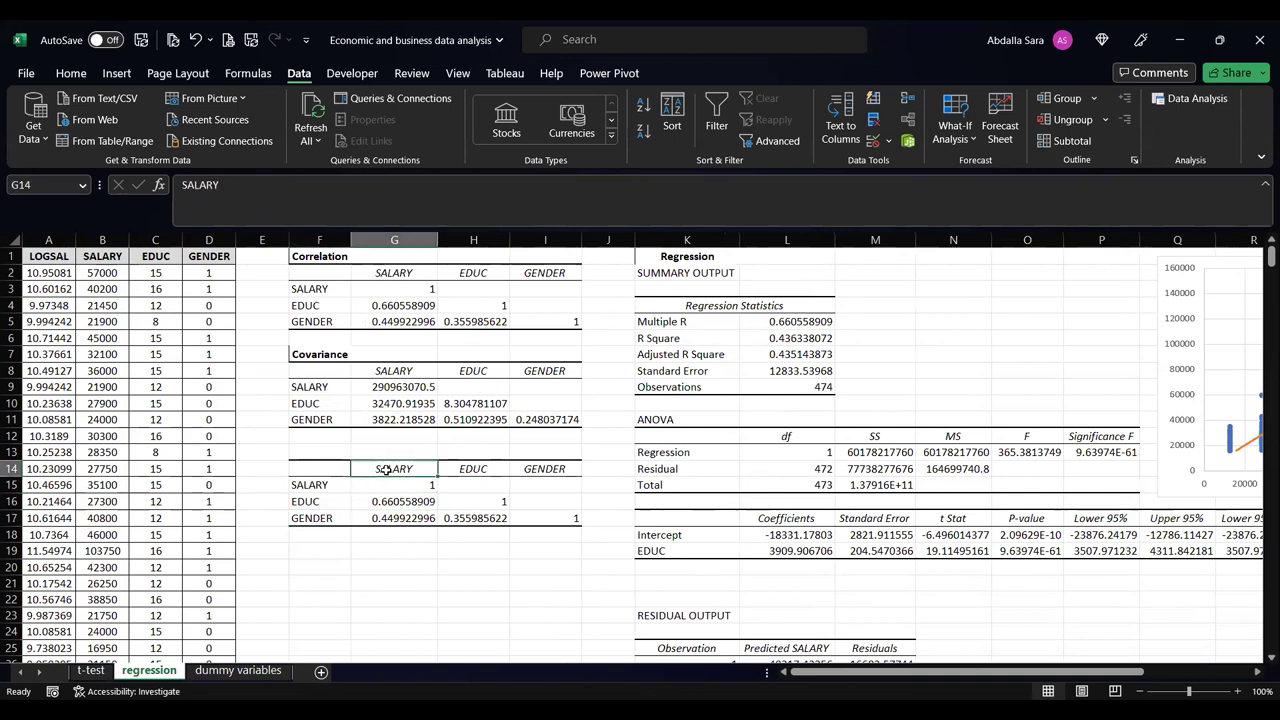
pyautogui.click(405, 522)
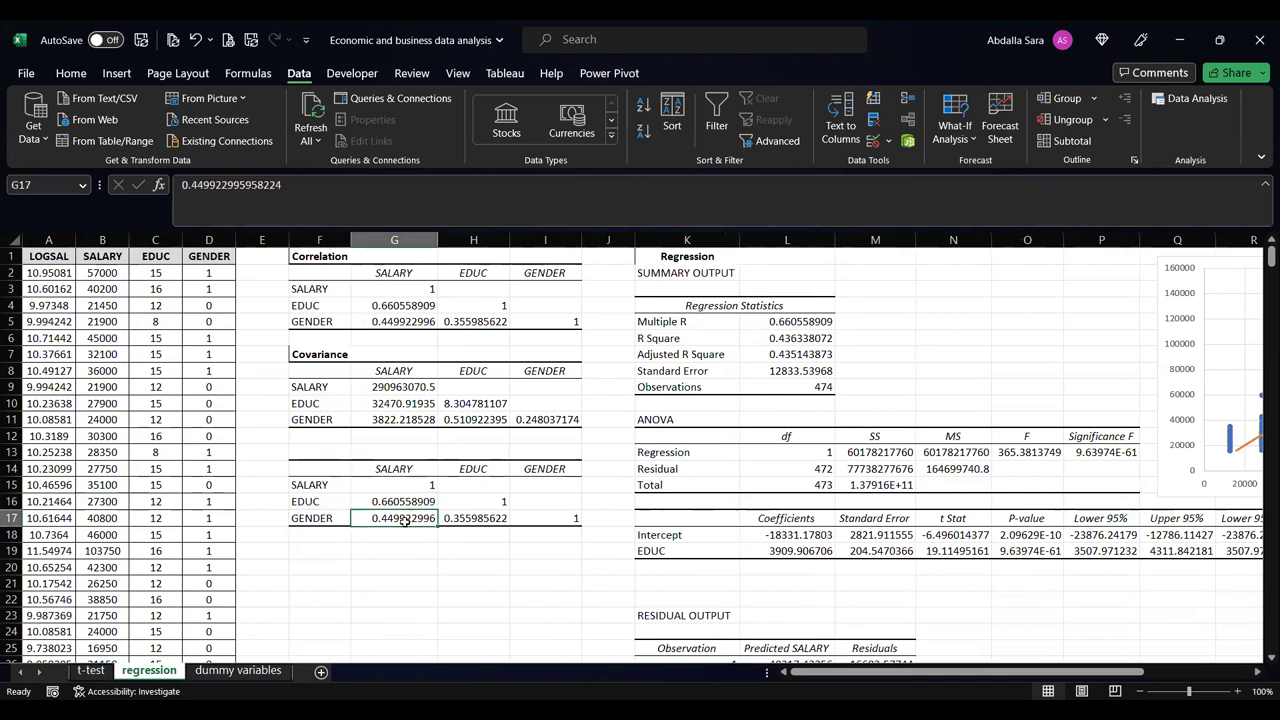
pyautogui.click(402, 501)
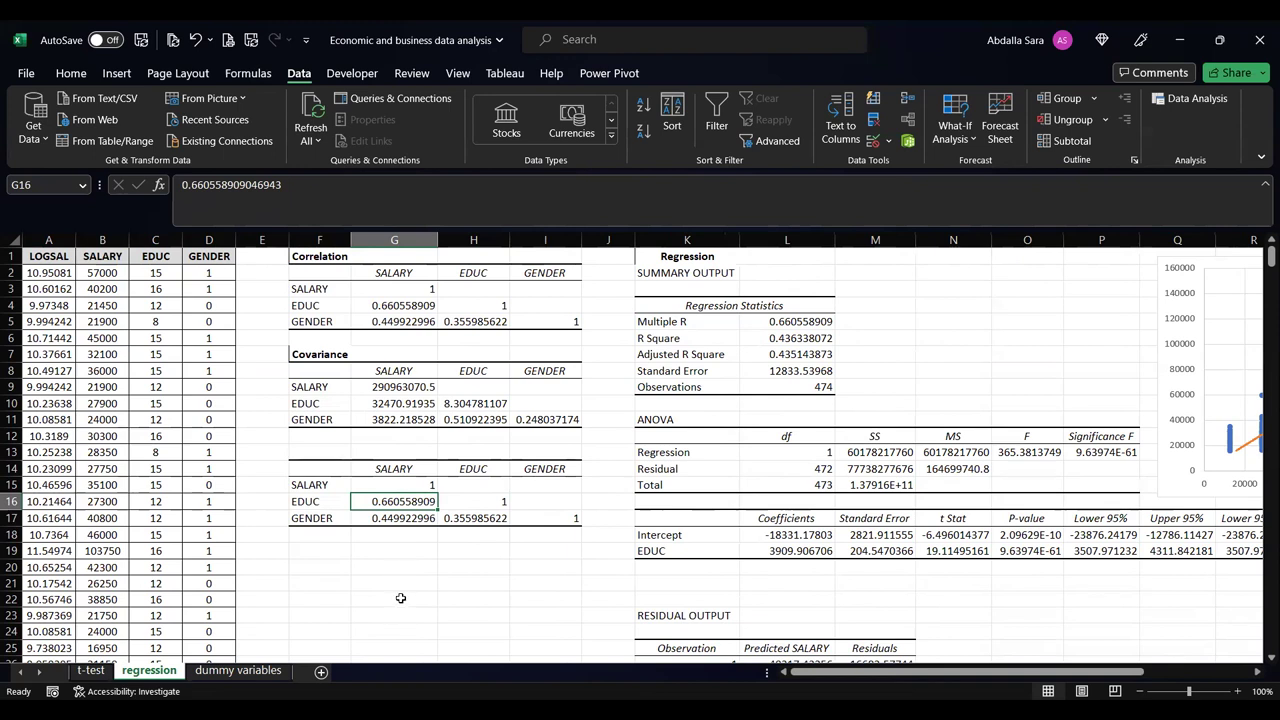
pyautogui.click(330, 500)
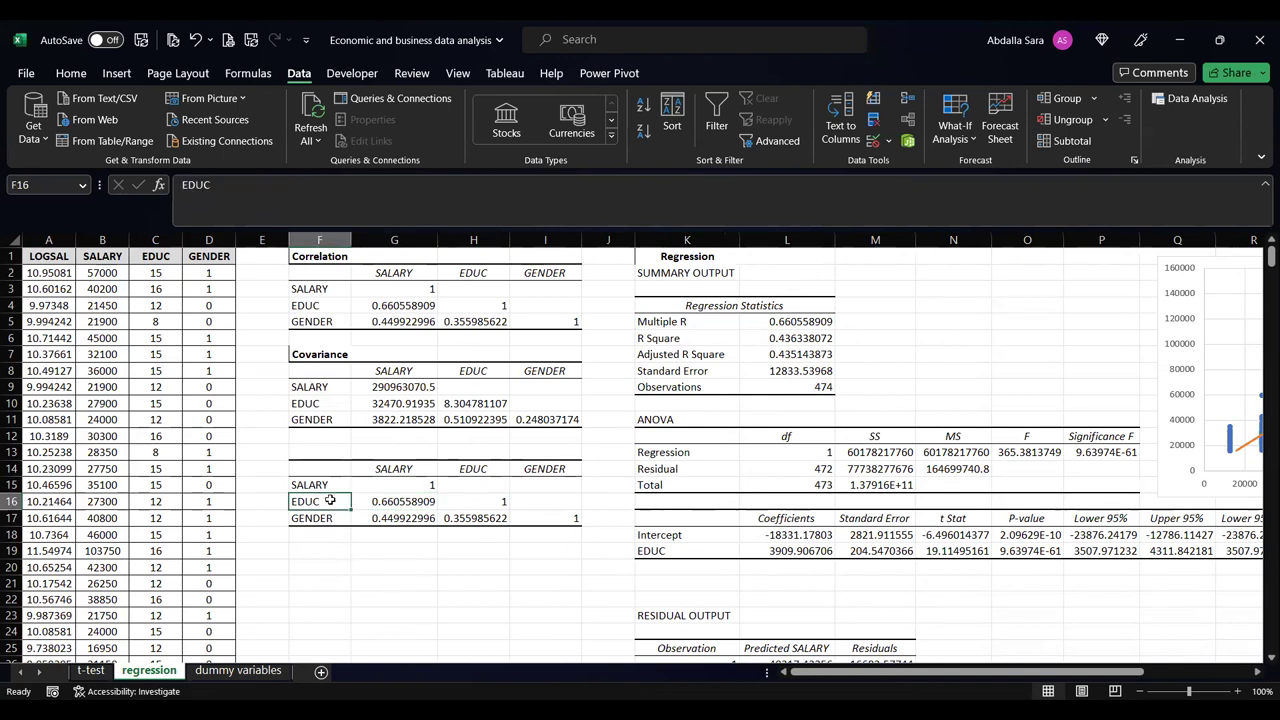
pyautogui.click(380, 470)
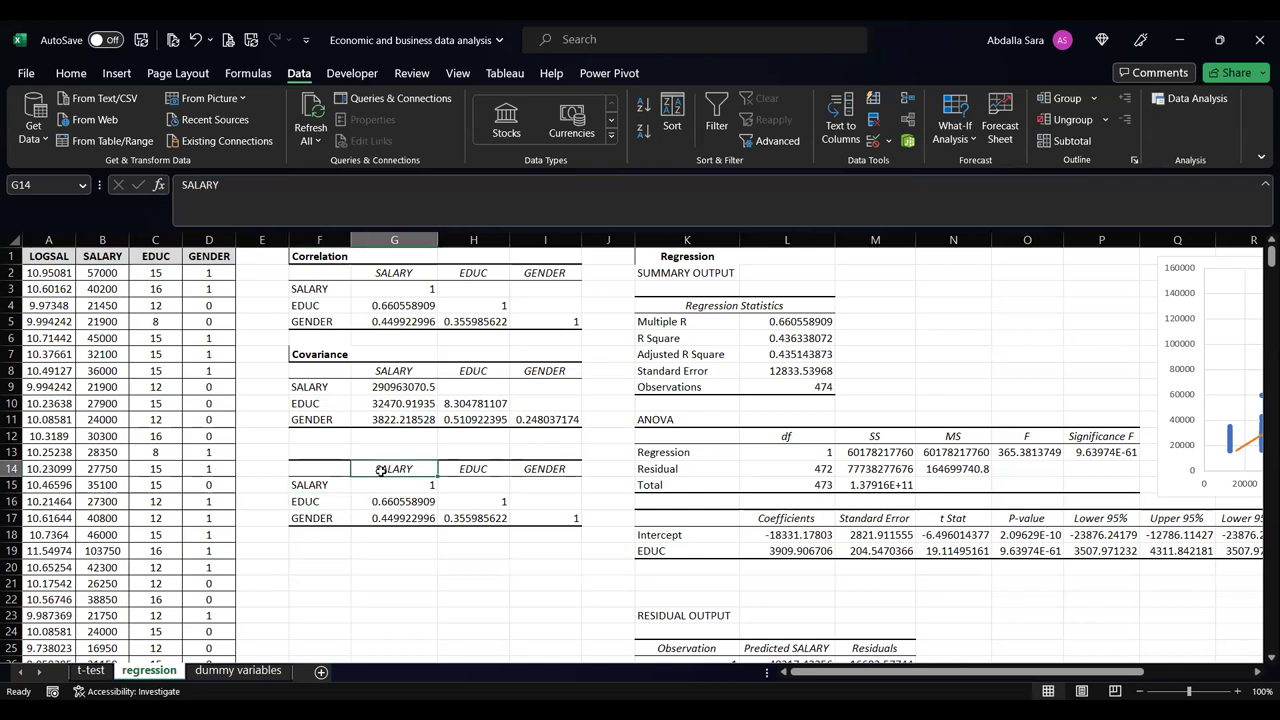
pyautogui.click(325, 501)
pyautogui.click(327, 517)
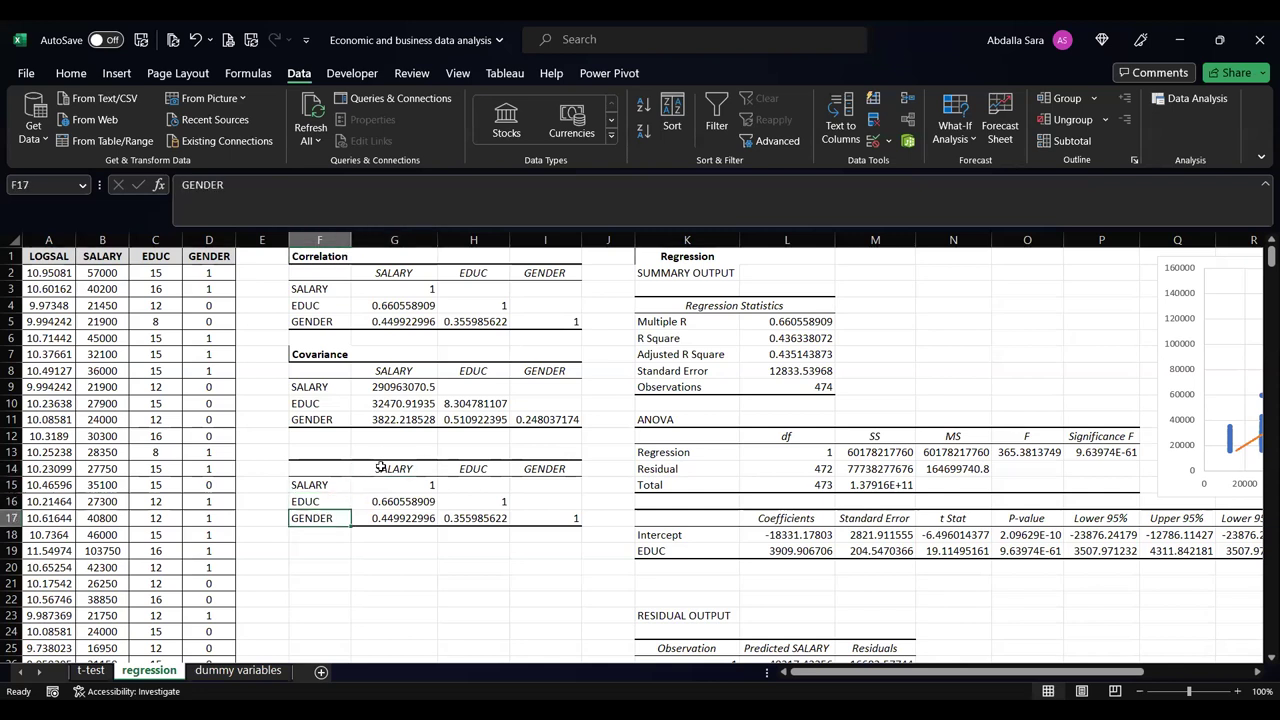
pyautogui.click(380, 468)
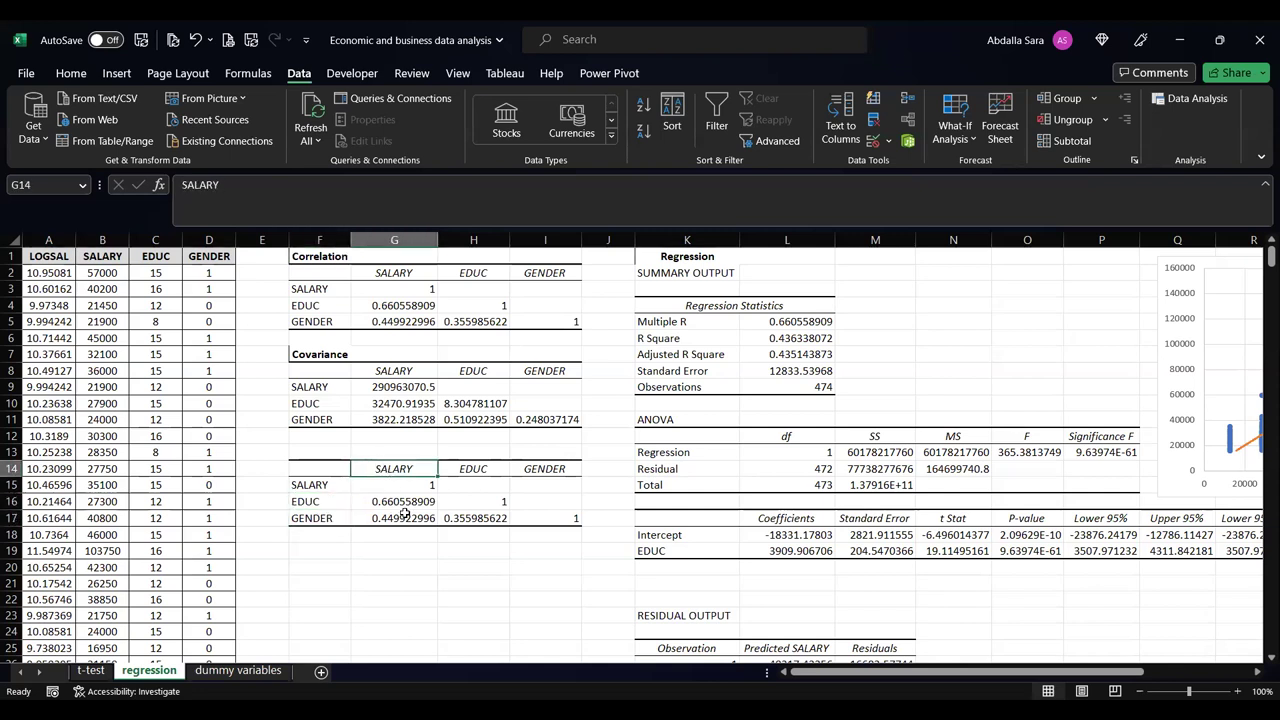
# - Interpret the GENDER–SALARY coefficient against the 0/1 coding in the GENDER data column, and review the whole matrix F14:I17
pyautogui.click(395, 517)
pyautogui.click(314, 517)
pyautogui.click(383, 469)
pyautogui.click(381, 516)
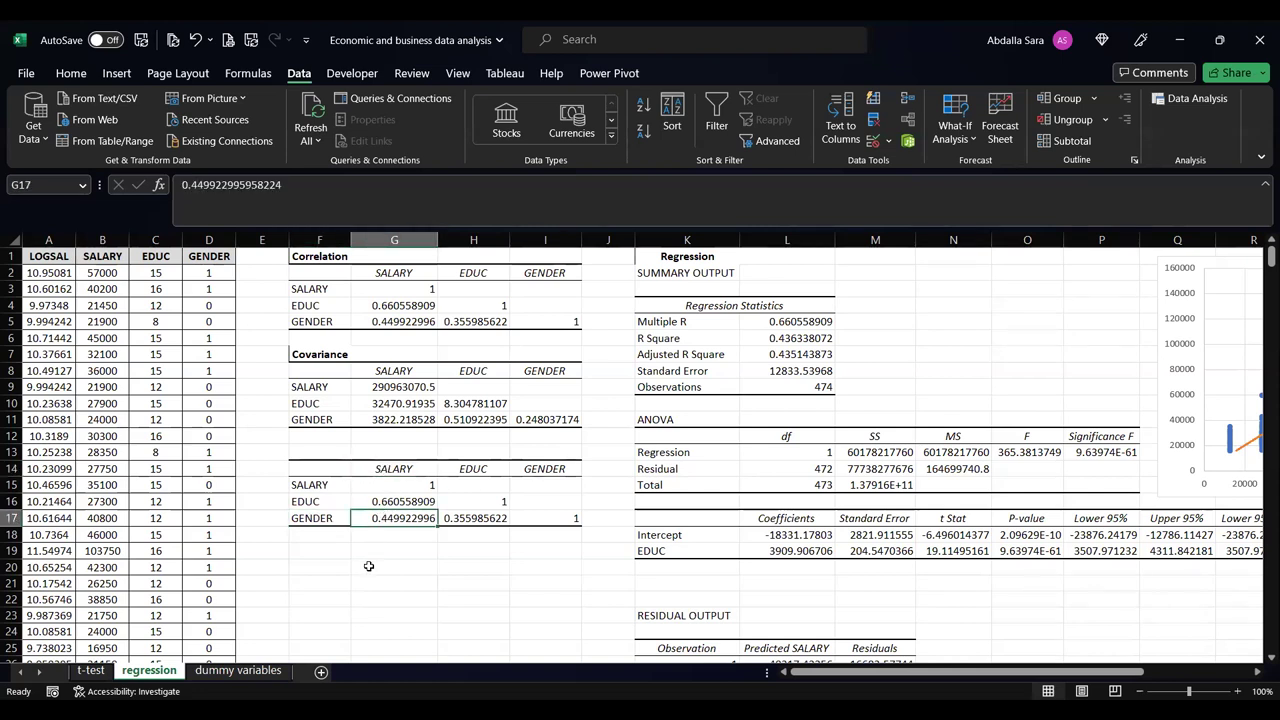
pyautogui.click(312, 518)
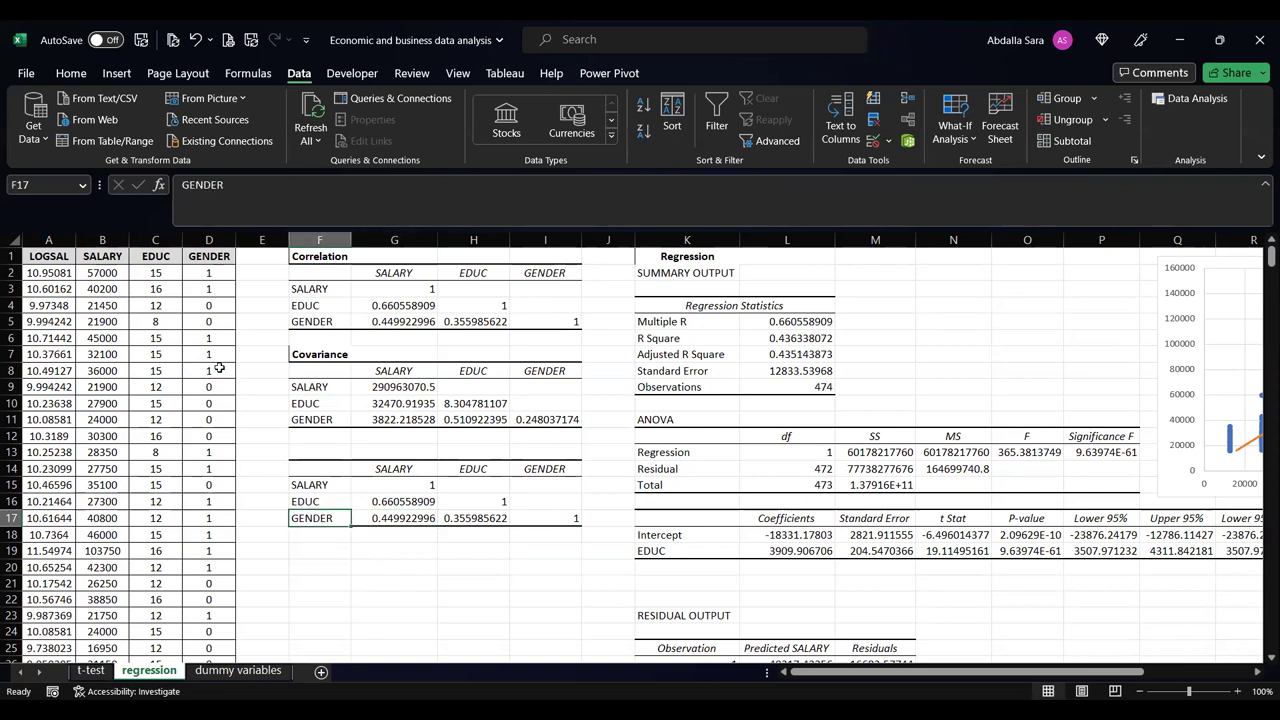
pyautogui.click(220, 272)
pyautogui.click(327, 519)
pyautogui.click(395, 469)
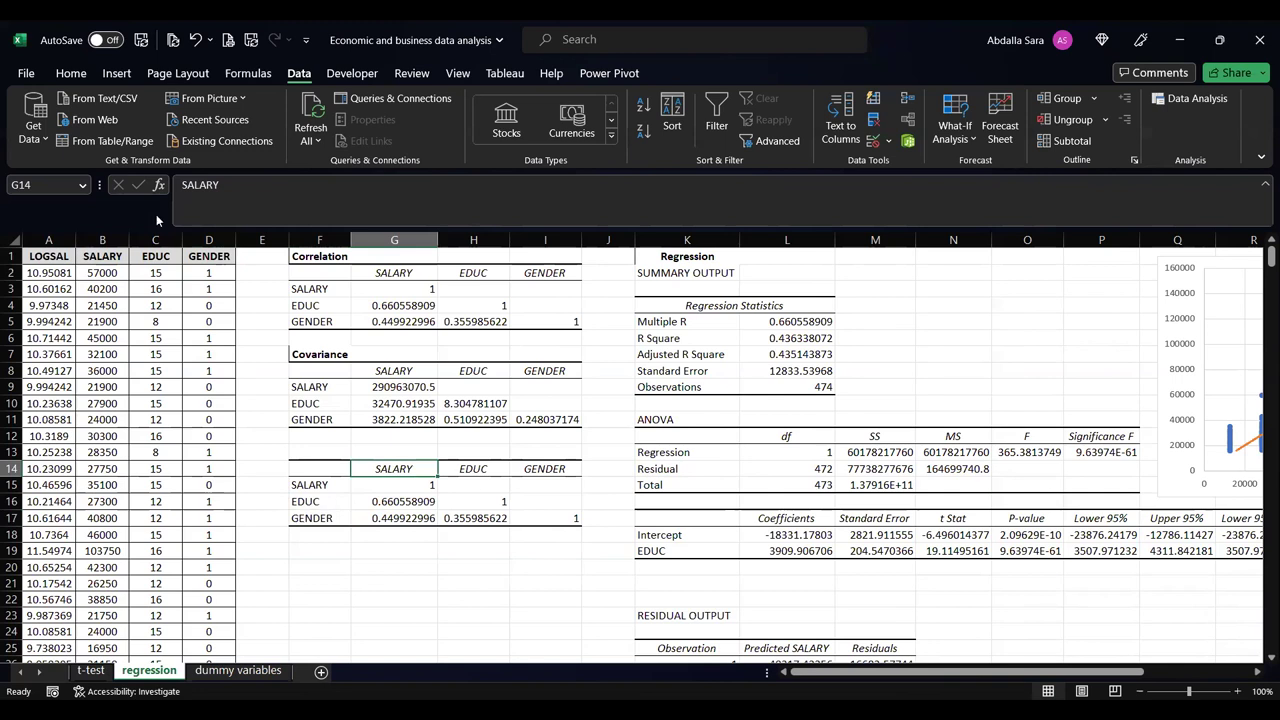
pyautogui.click(212, 287)
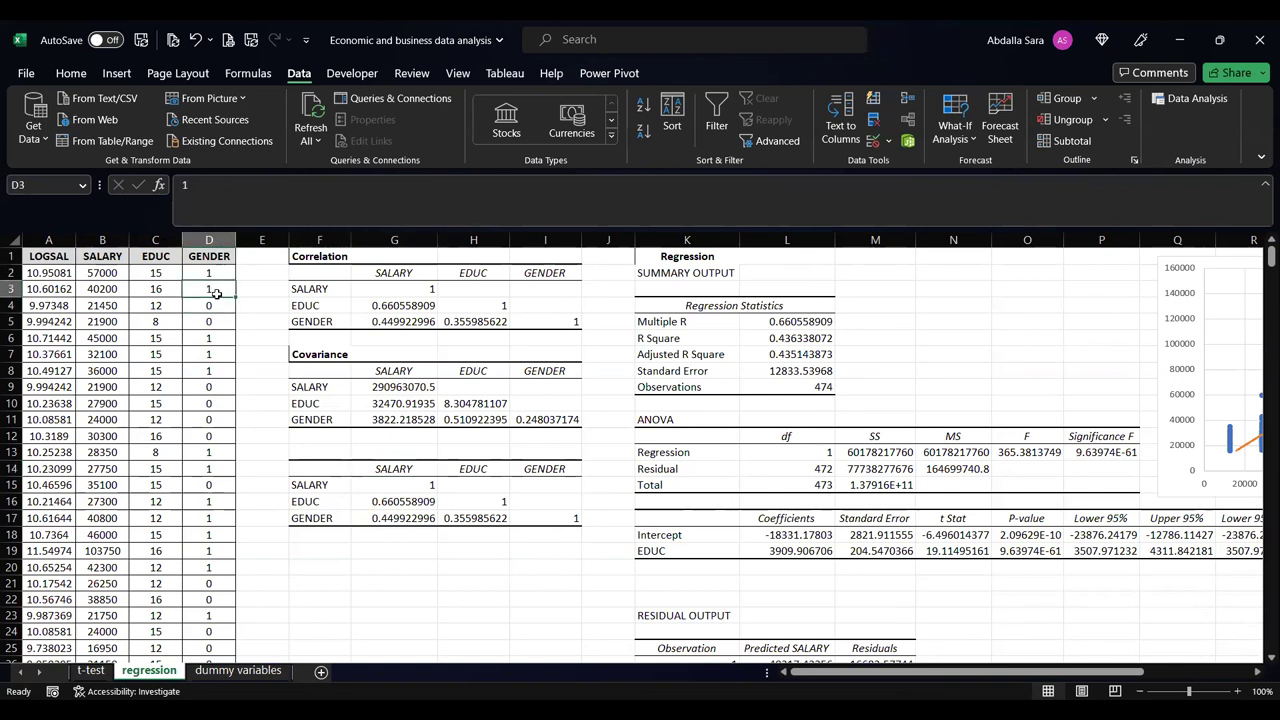
pyautogui.moveTo(328, 469); pyautogui.dragTo(540, 517)
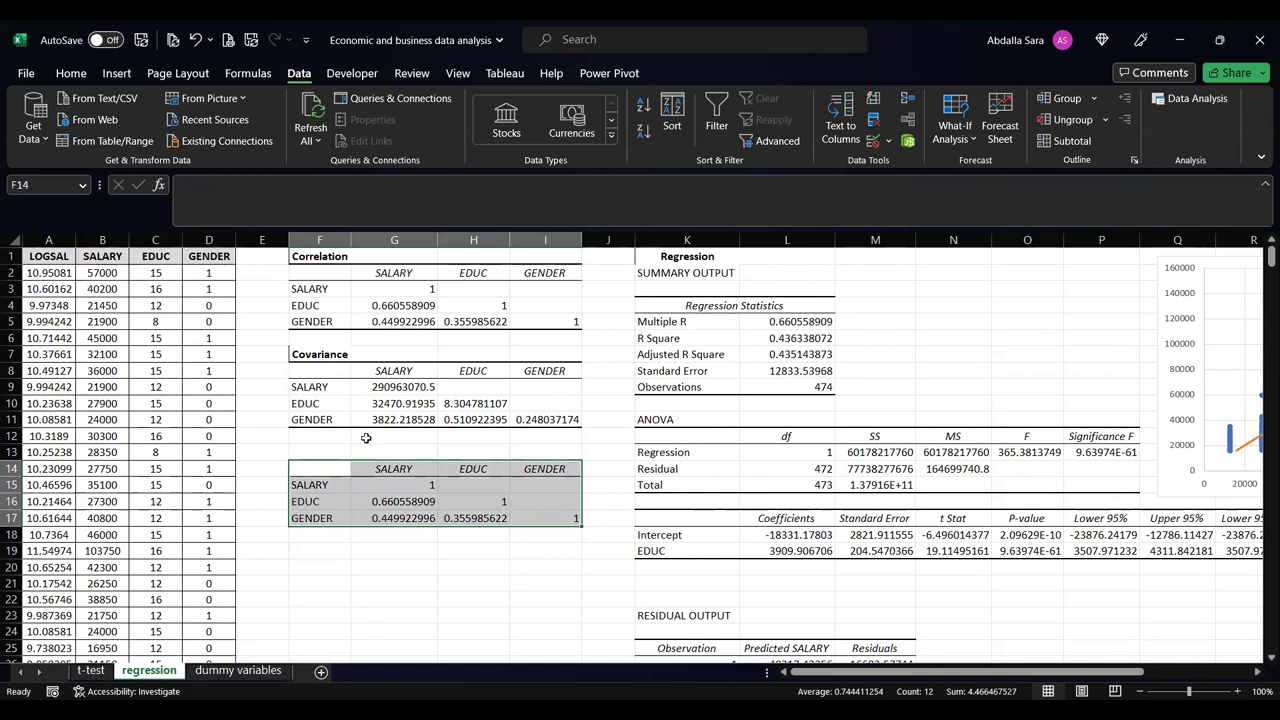
# - Examine the Covariance matrix of SALARY, EDUC and GENDER and find the Covariance tool among the data analysis tools
pyautogui.click(334, 357)
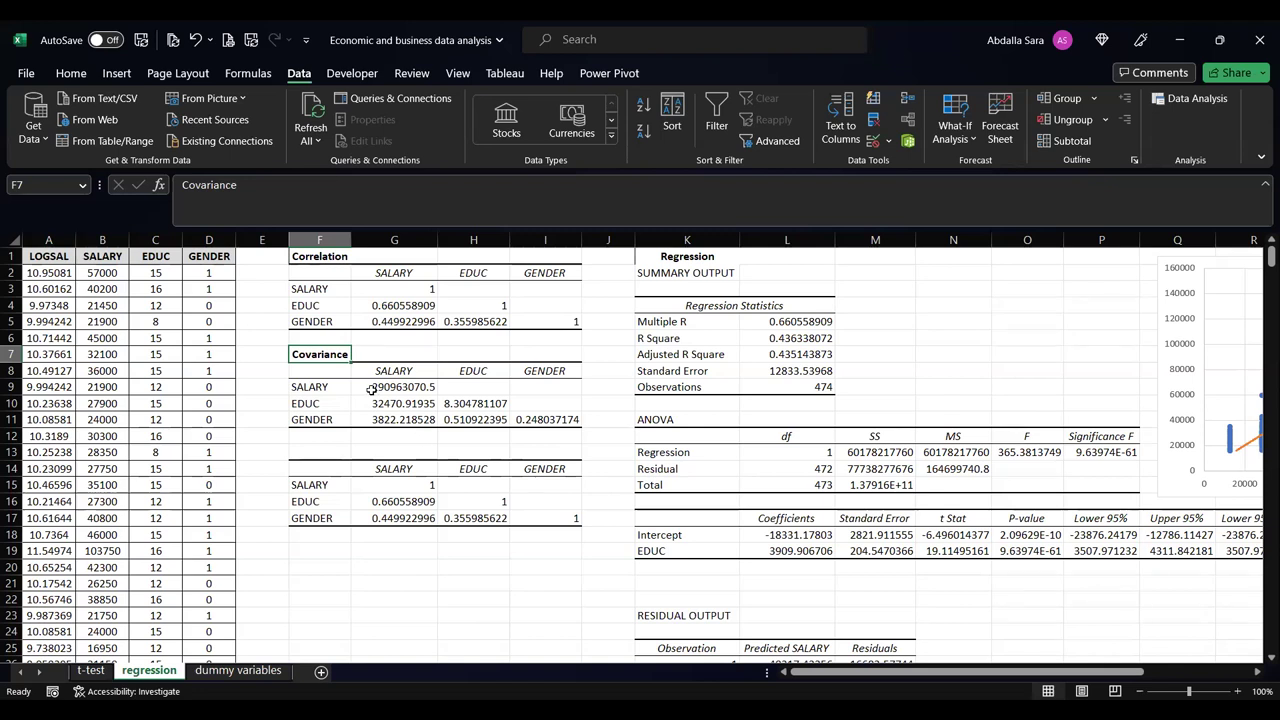
pyautogui.moveTo(374, 390); pyautogui.dragTo(521, 421)
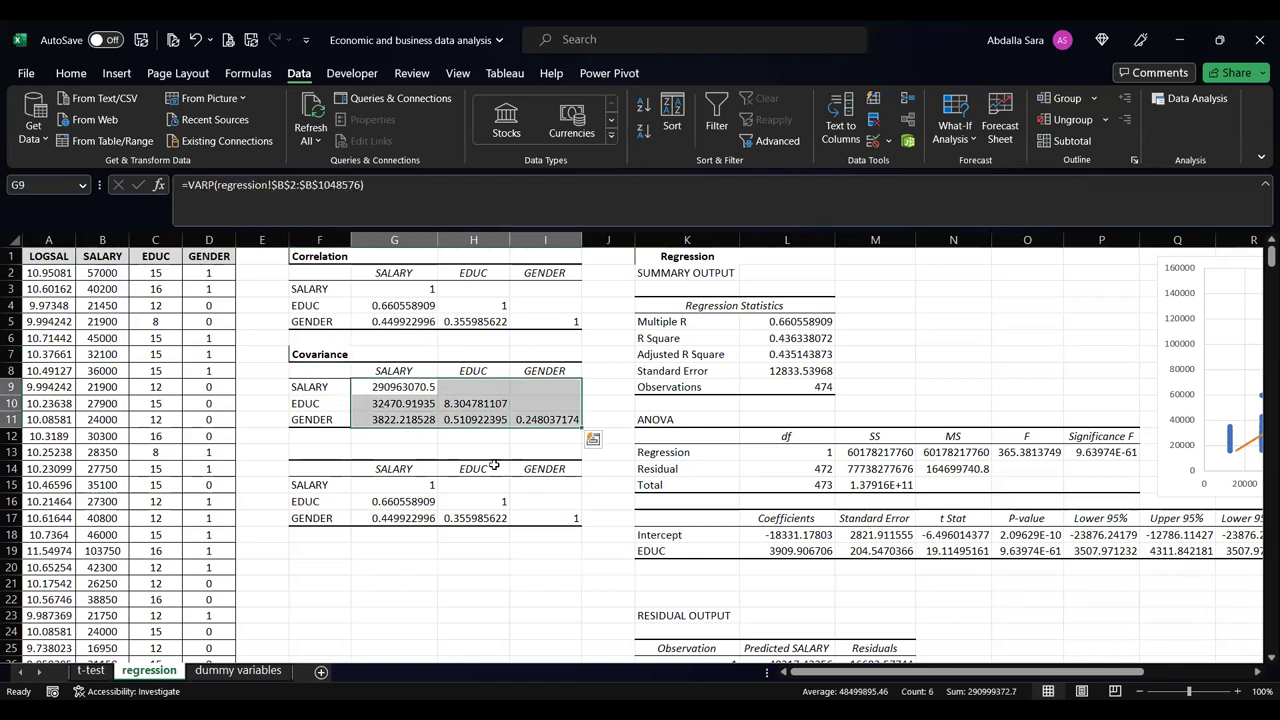
pyautogui.click(762, 298)
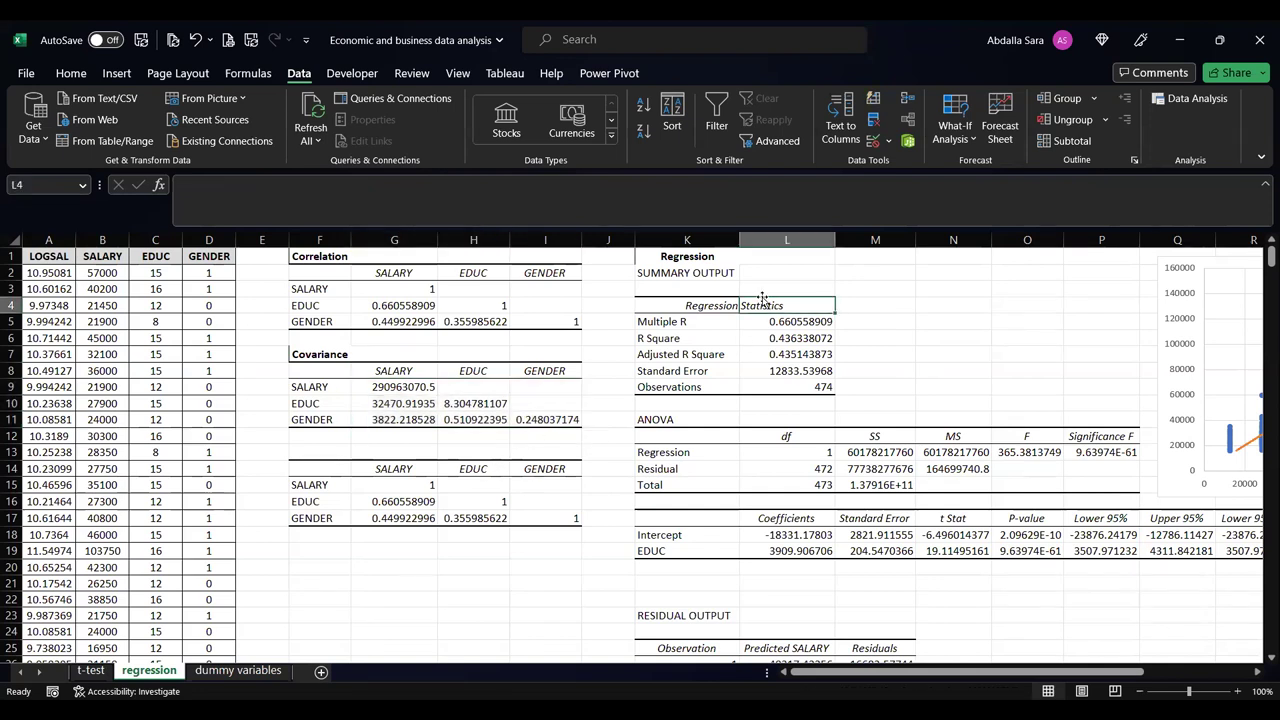
pyautogui.click(329, 362)
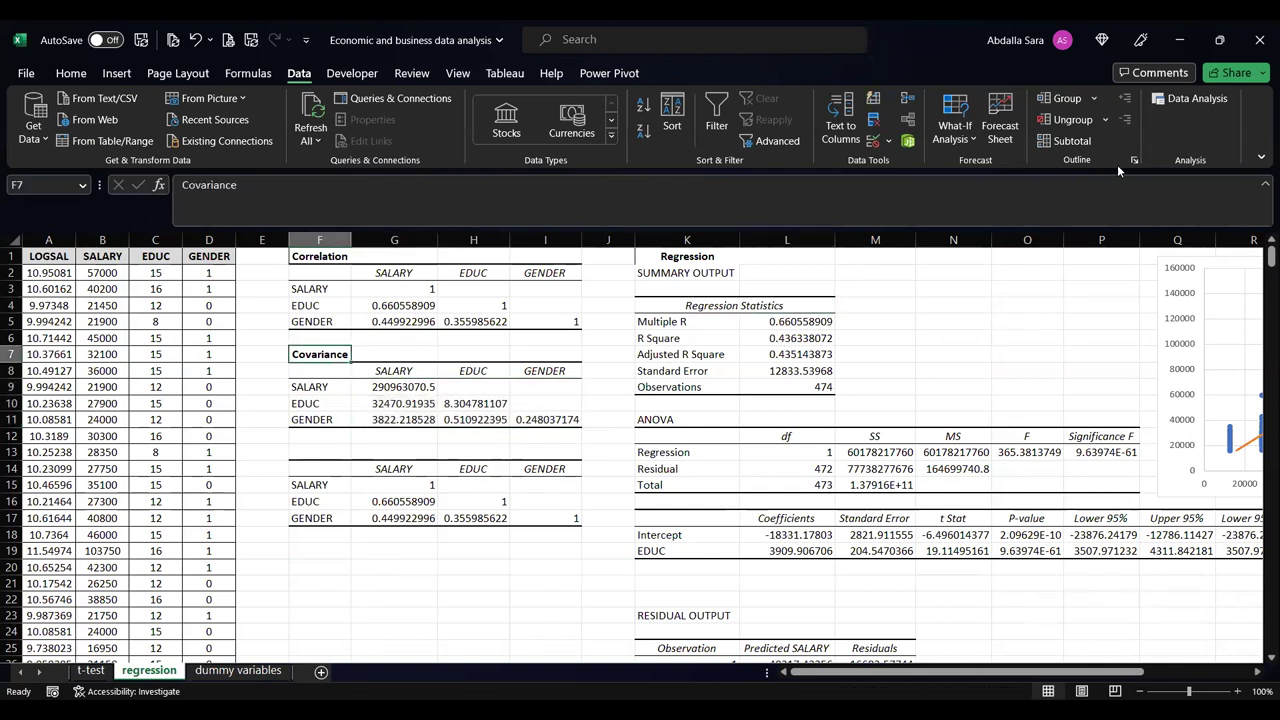
pyautogui.click(1190, 98)
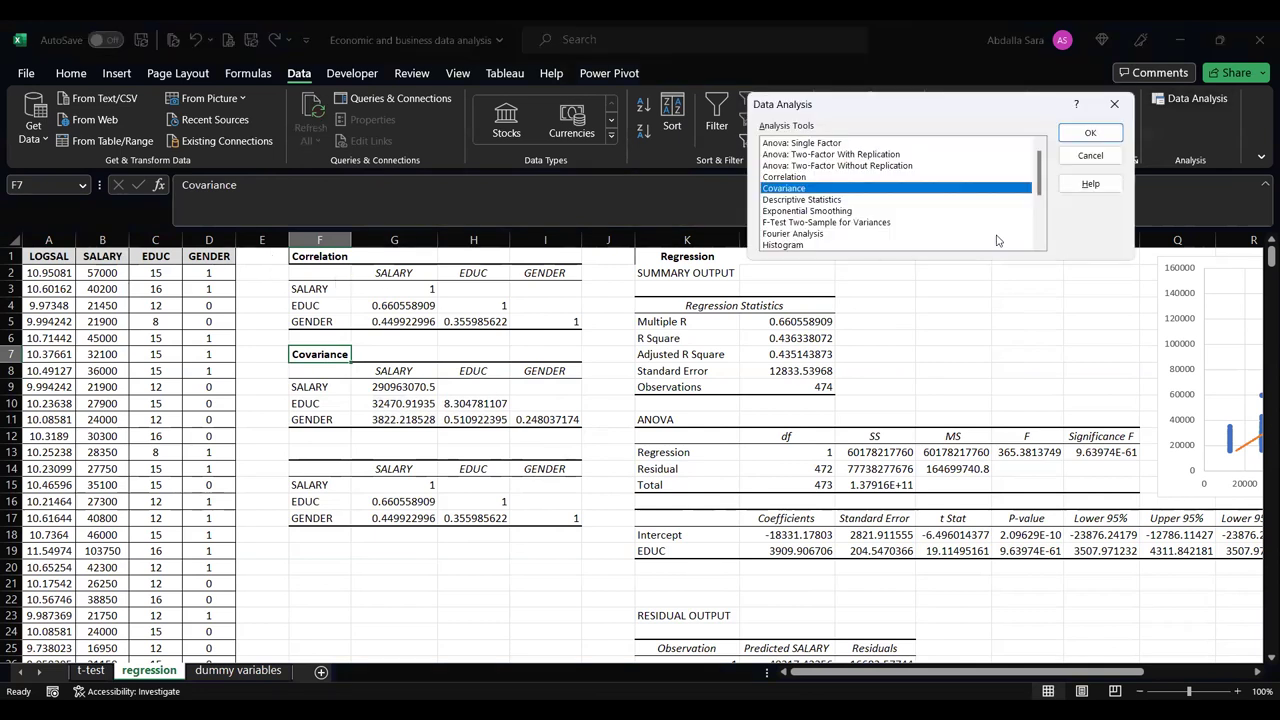
pyautogui.click(1100, 157)
pyautogui.press('Escape')
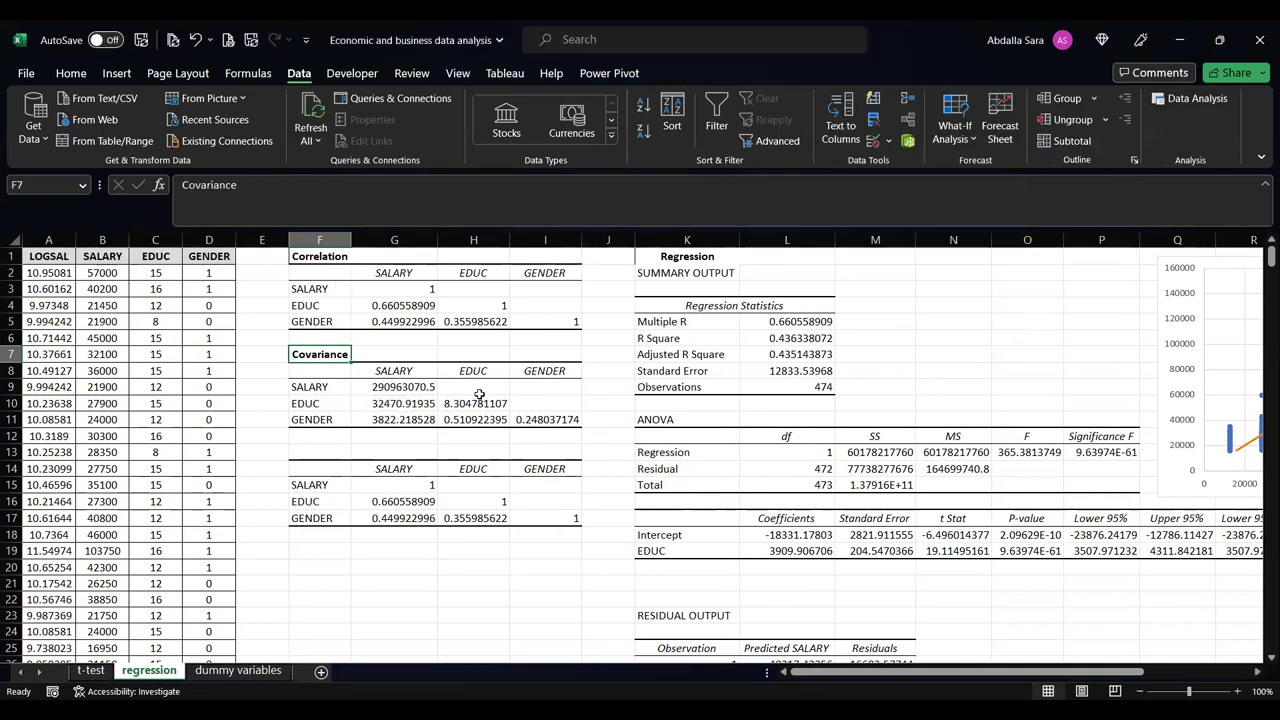
# - Start a Regression analysis and reselect the SALARY data with its header, $B$1:$B$475, as the input Y range
pyautogui.click(672, 257)
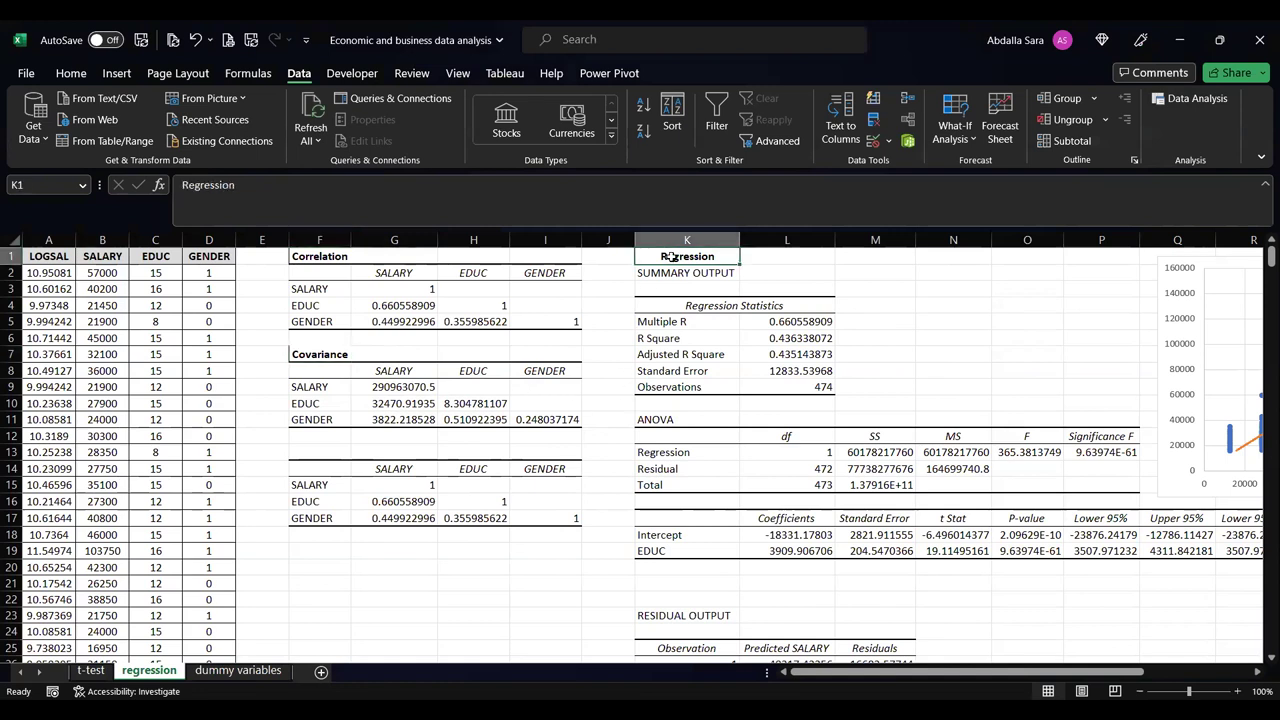
pyautogui.click(1174, 101)
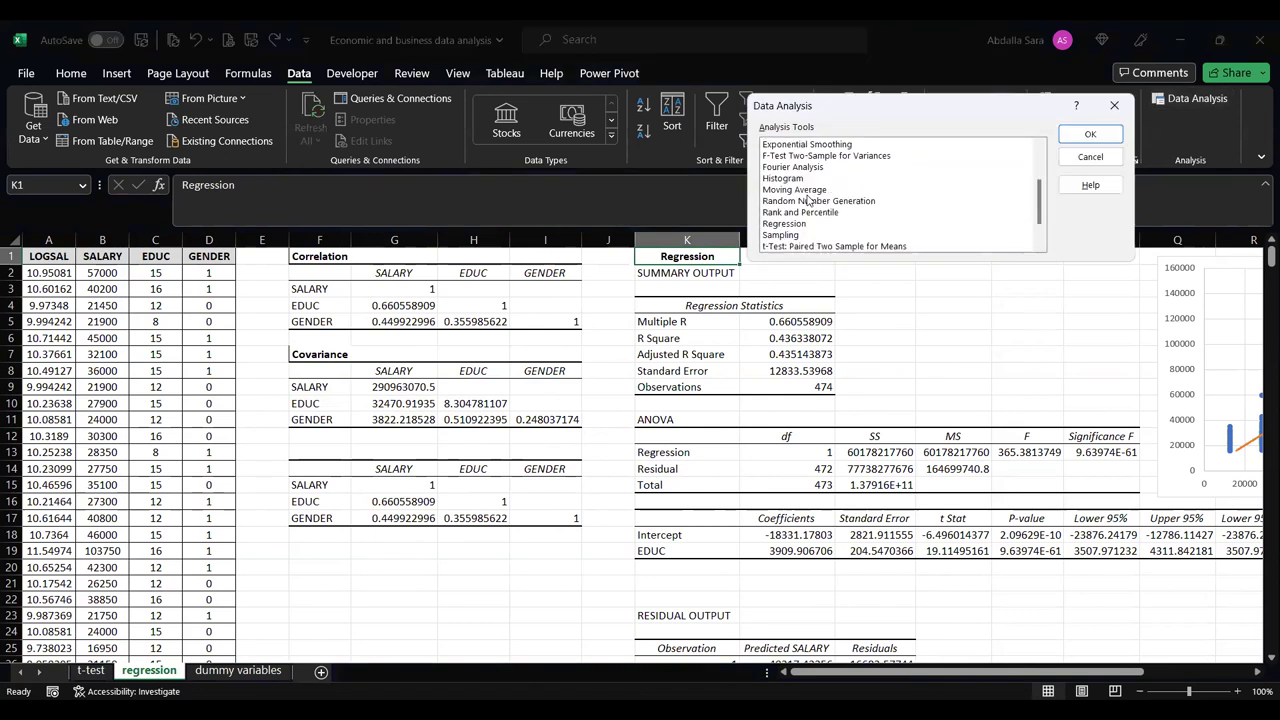
pyautogui.click(800, 224)
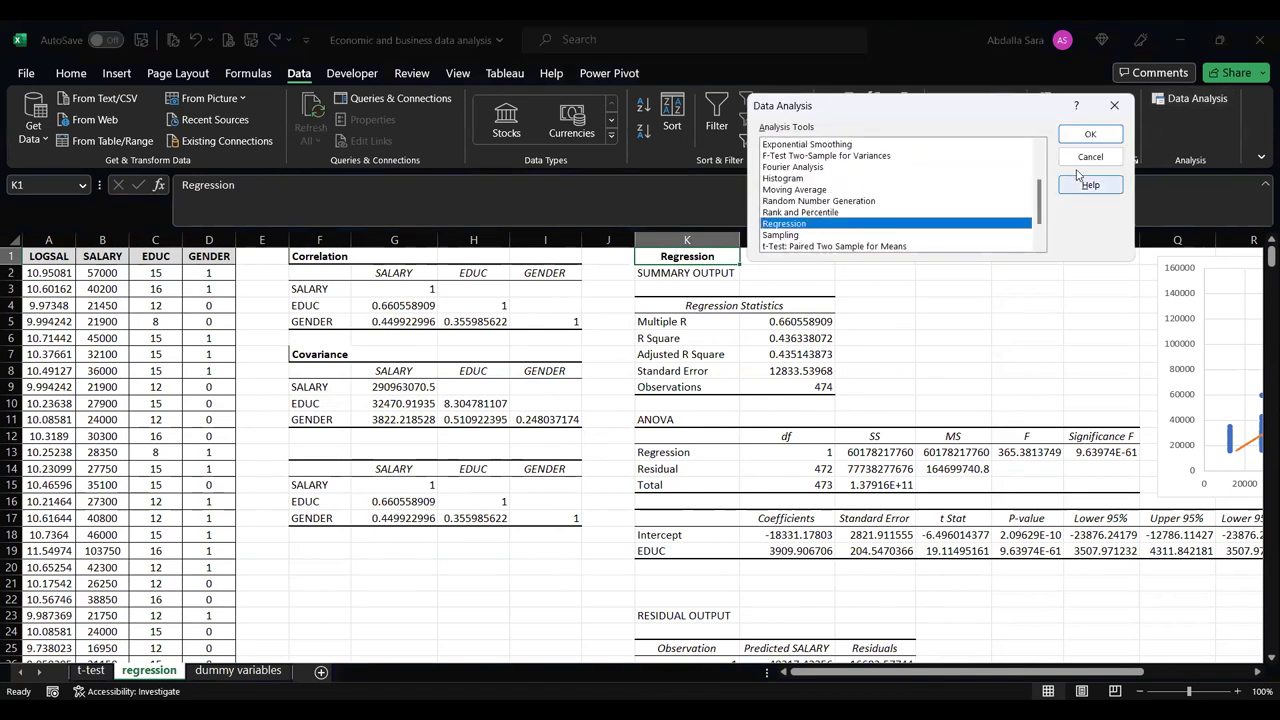
pyautogui.click(1090, 135)
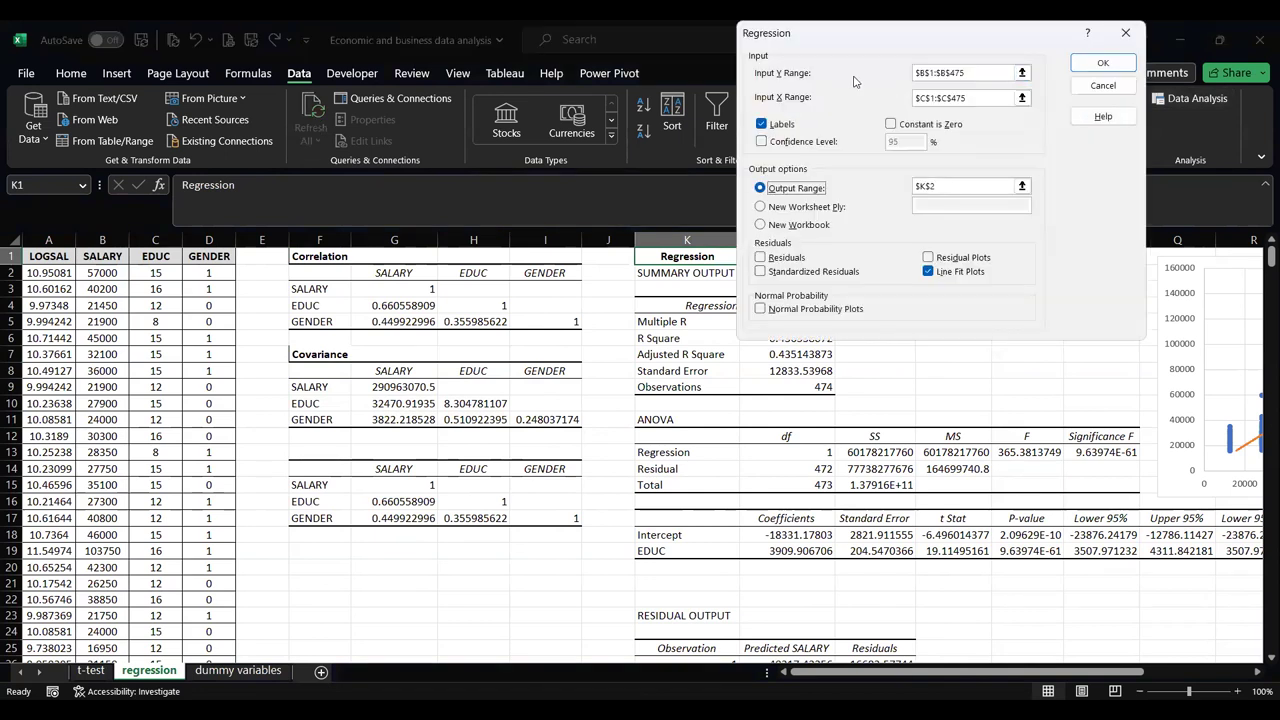
pyautogui.click(788, 79)
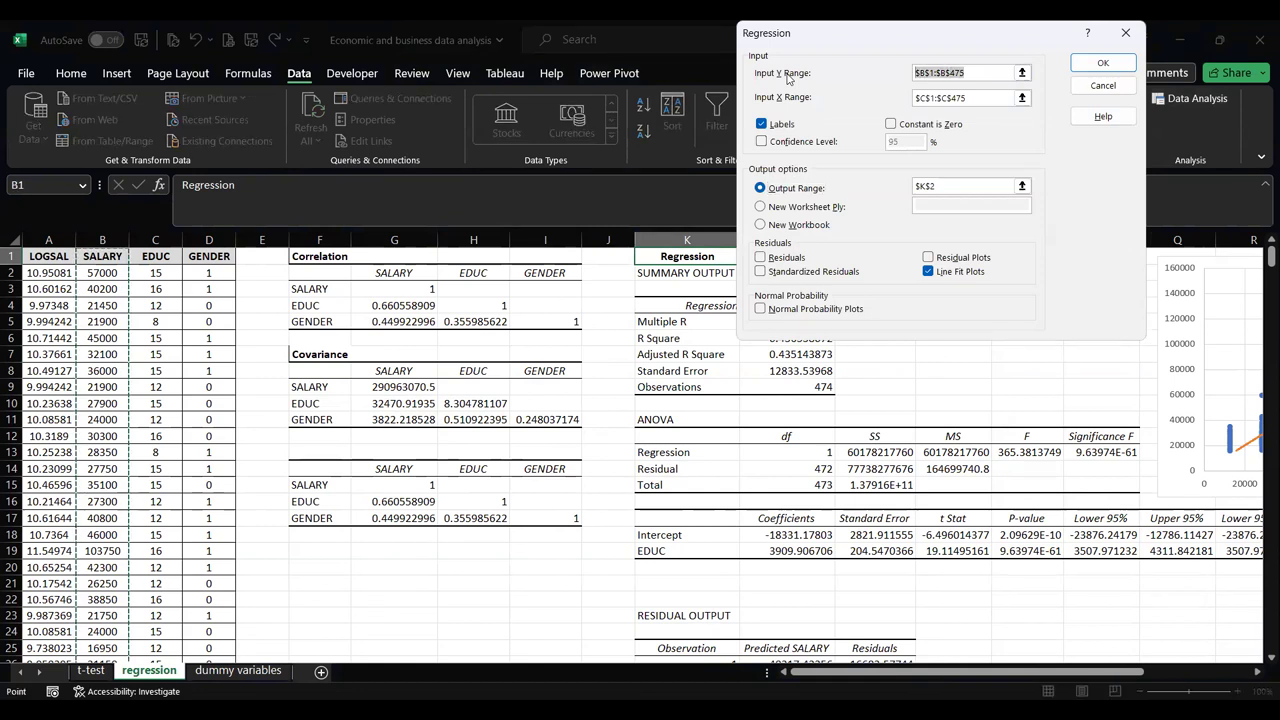
pyautogui.press('BackSpace')
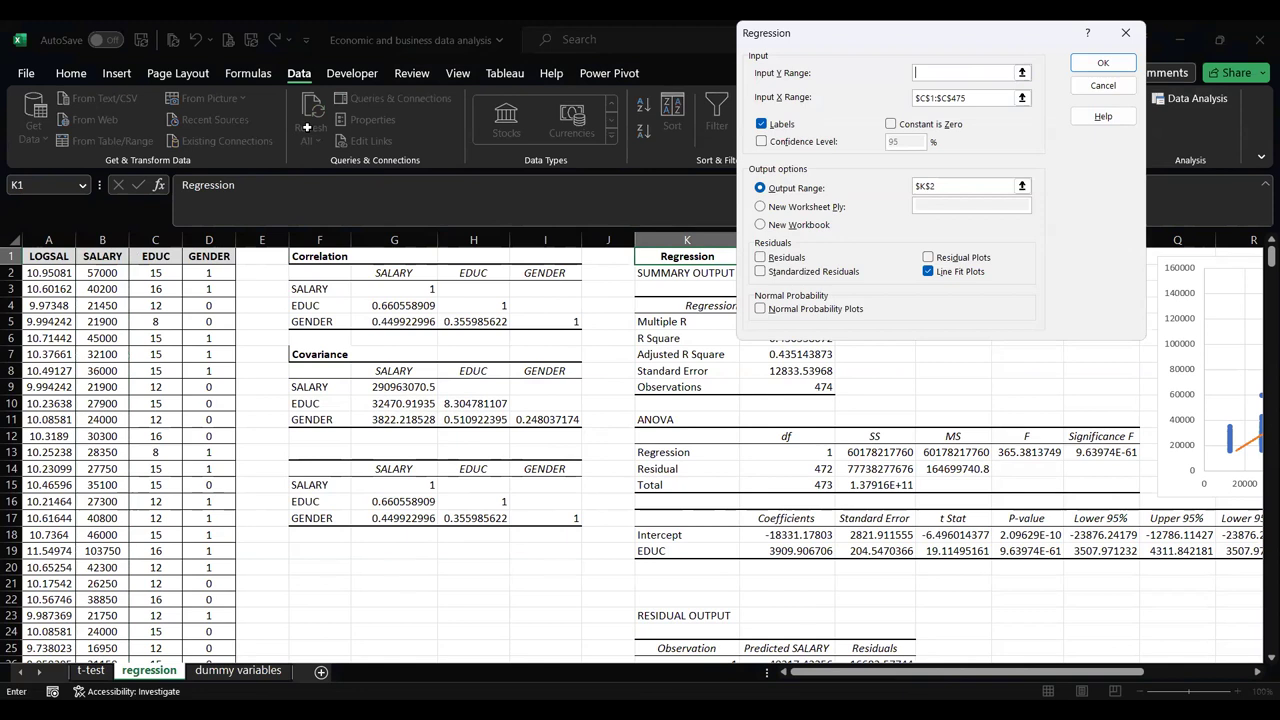
pyautogui.click(112, 257)
pyautogui.hotkey('ctrl', 'shift', 'Down')
pyautogui.scroll(7, 674, 294)
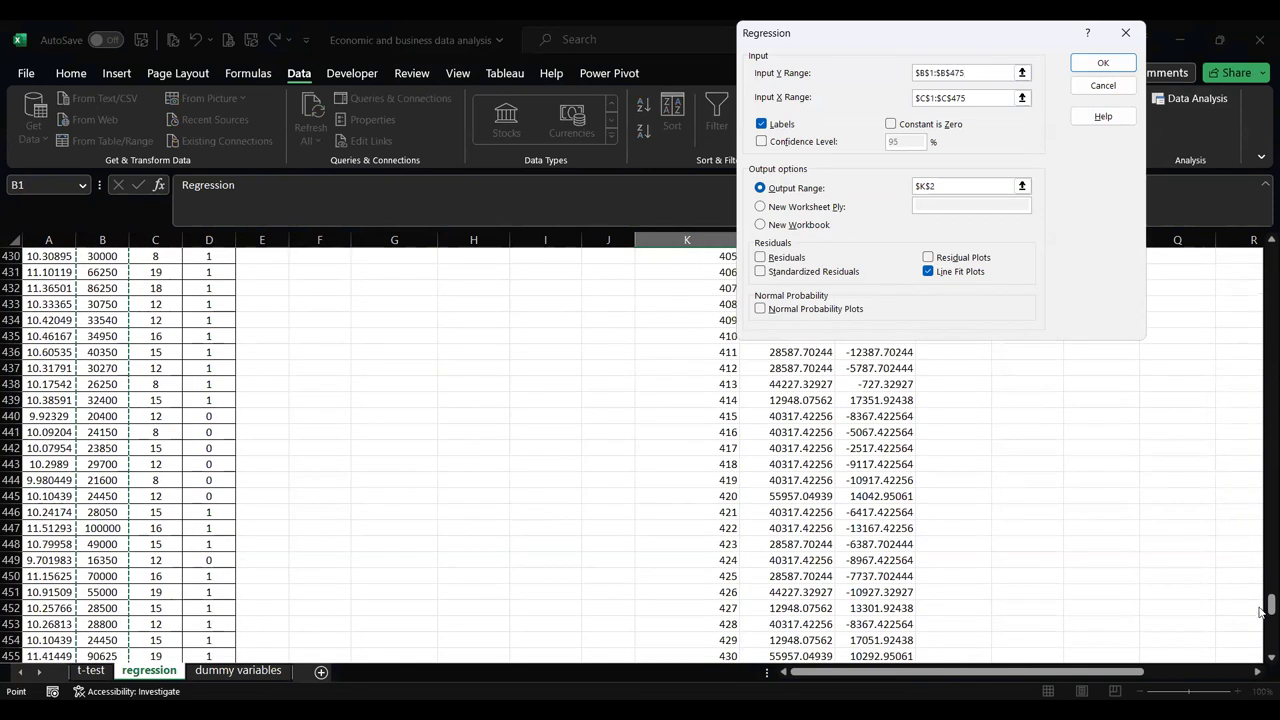
# - Replace the regression's input X range with the EDUC and GENDER columns including headers, $C$1:$D$475
pyautogui.moveTo(1262, 614); pyautogui.dragTo(1266, 258)
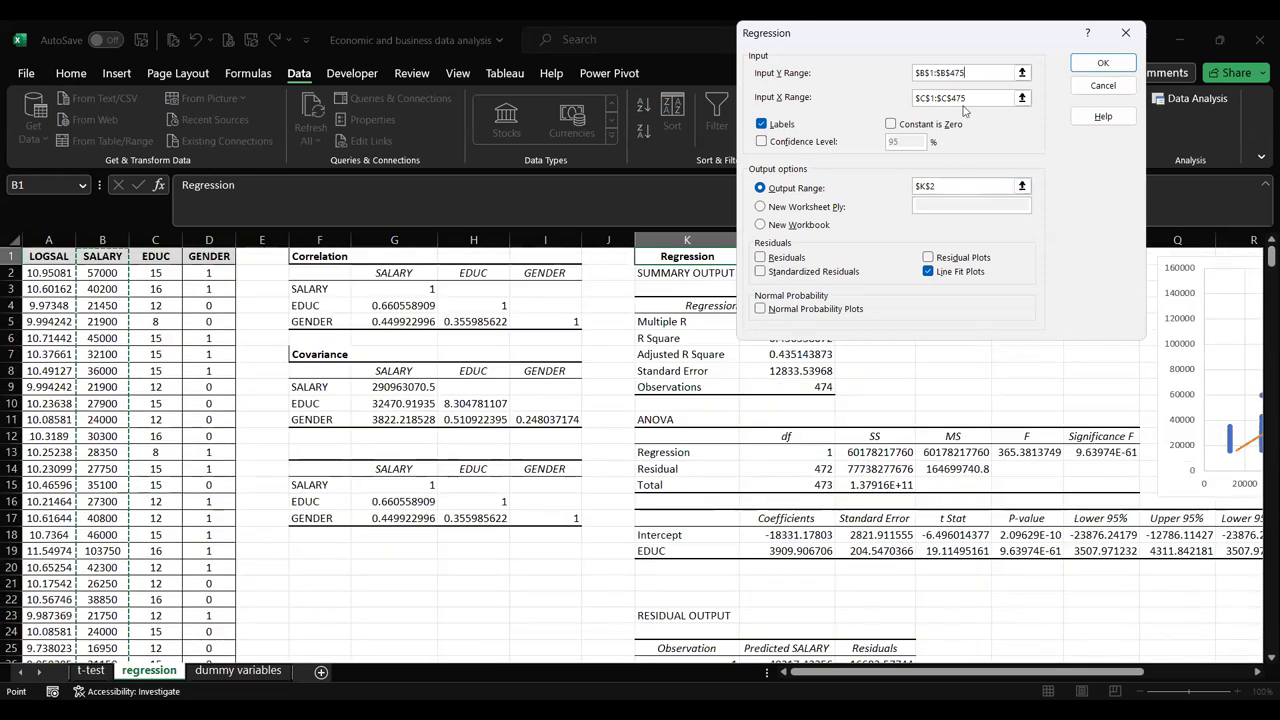
pyautogui.moveTo(974, 99); pyautogui.dragTo(868, 104)
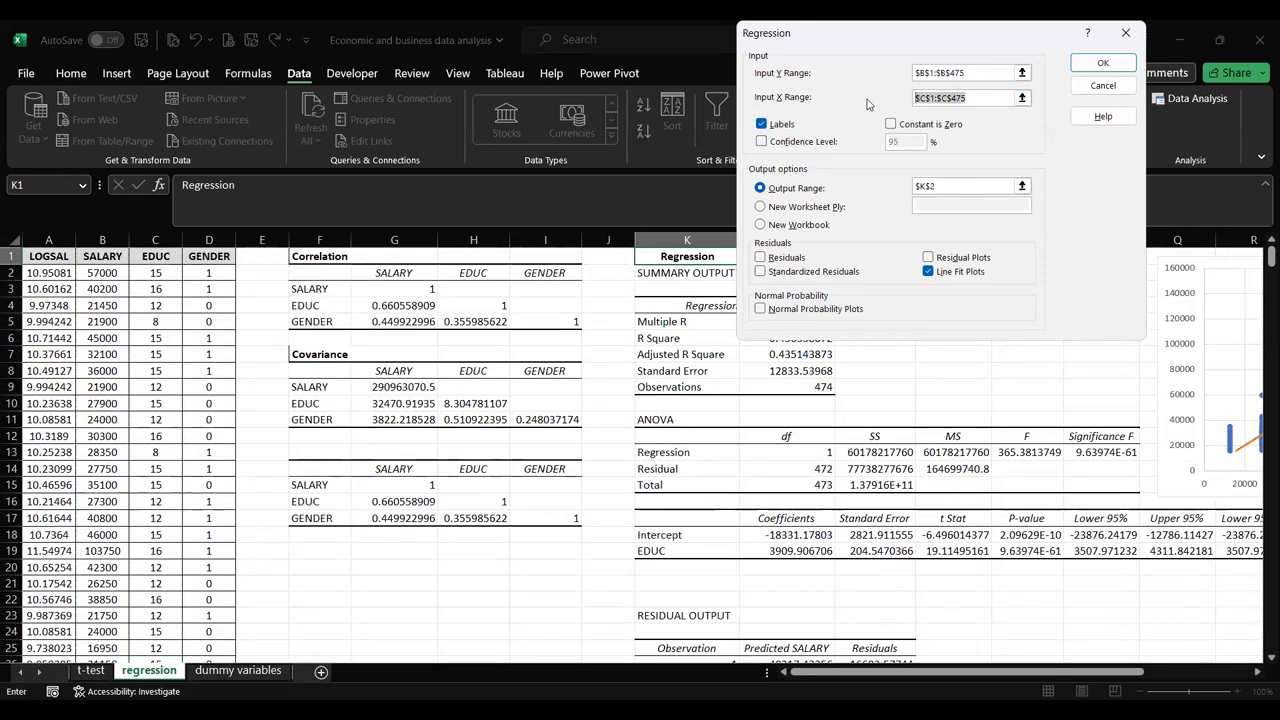
pyautogui.press('BackSpace')
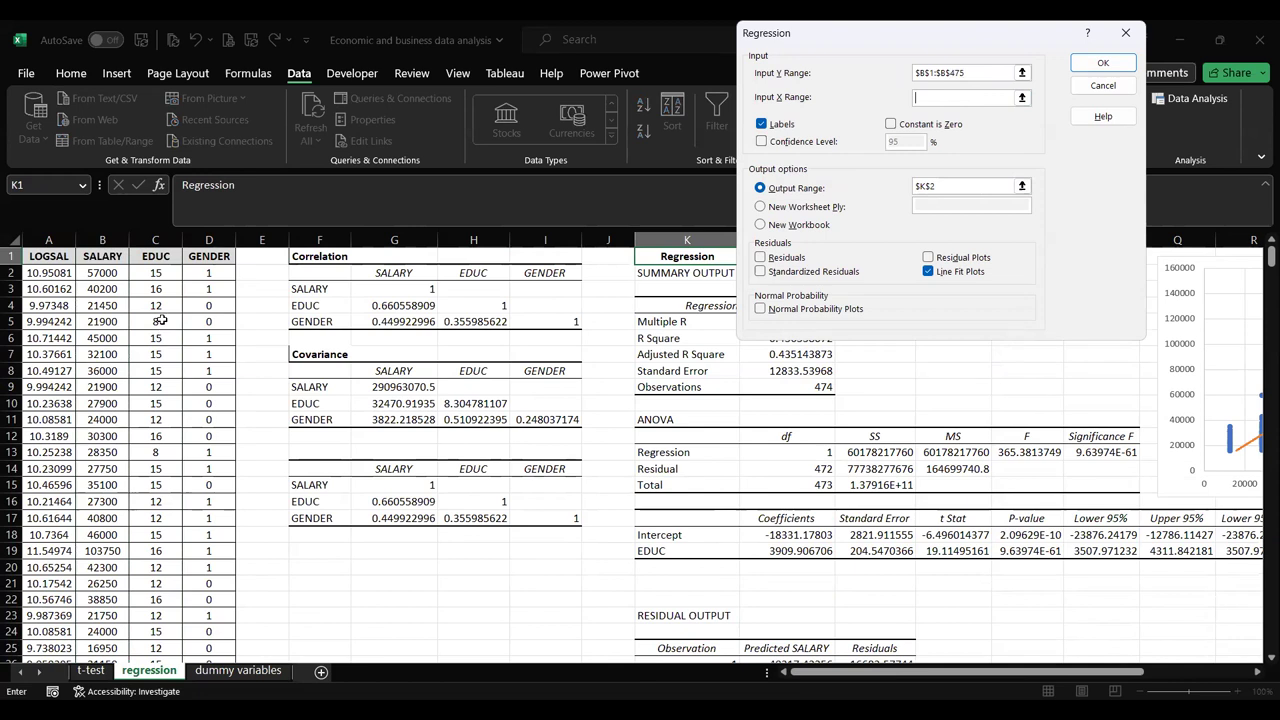
pyautogui.click(148, 258)
pyautogui.moveTo(196, 257); pyautogui.dragTo(196, 257)
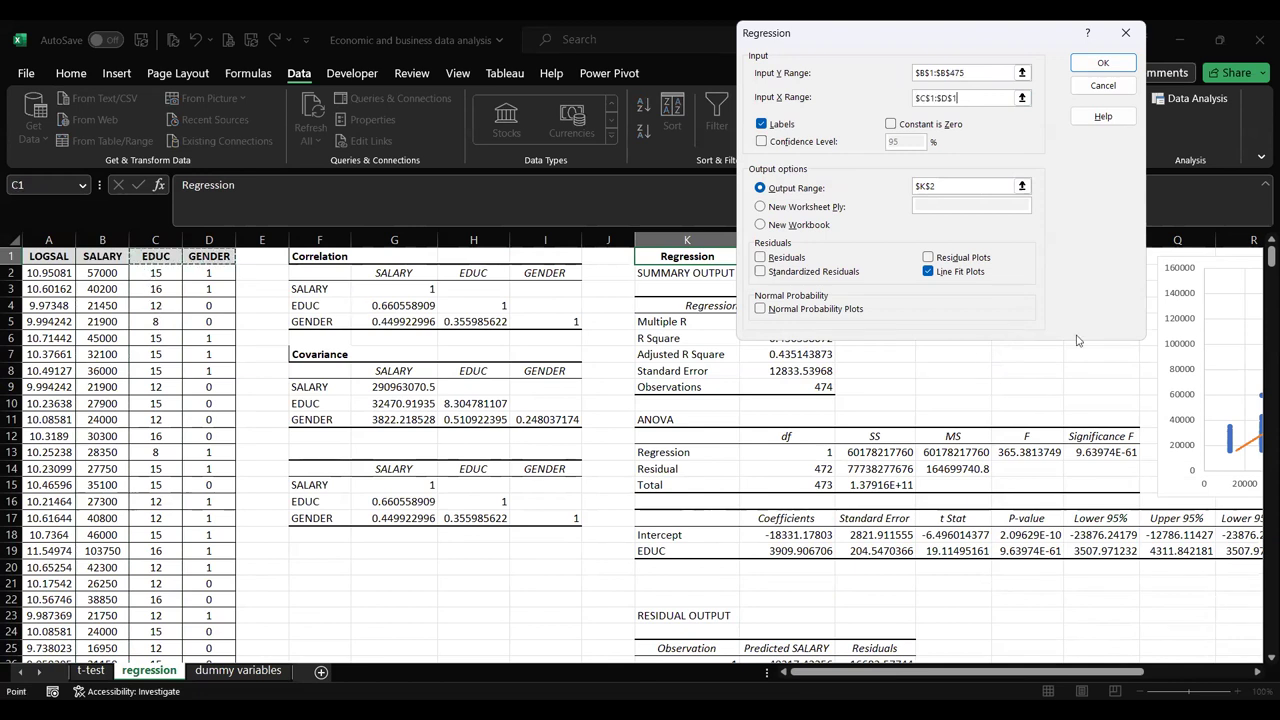
pyautogui.hotkey('ctrl', 'shift', 'Down')
pyautogui.scroll(-8, 1260, 615)
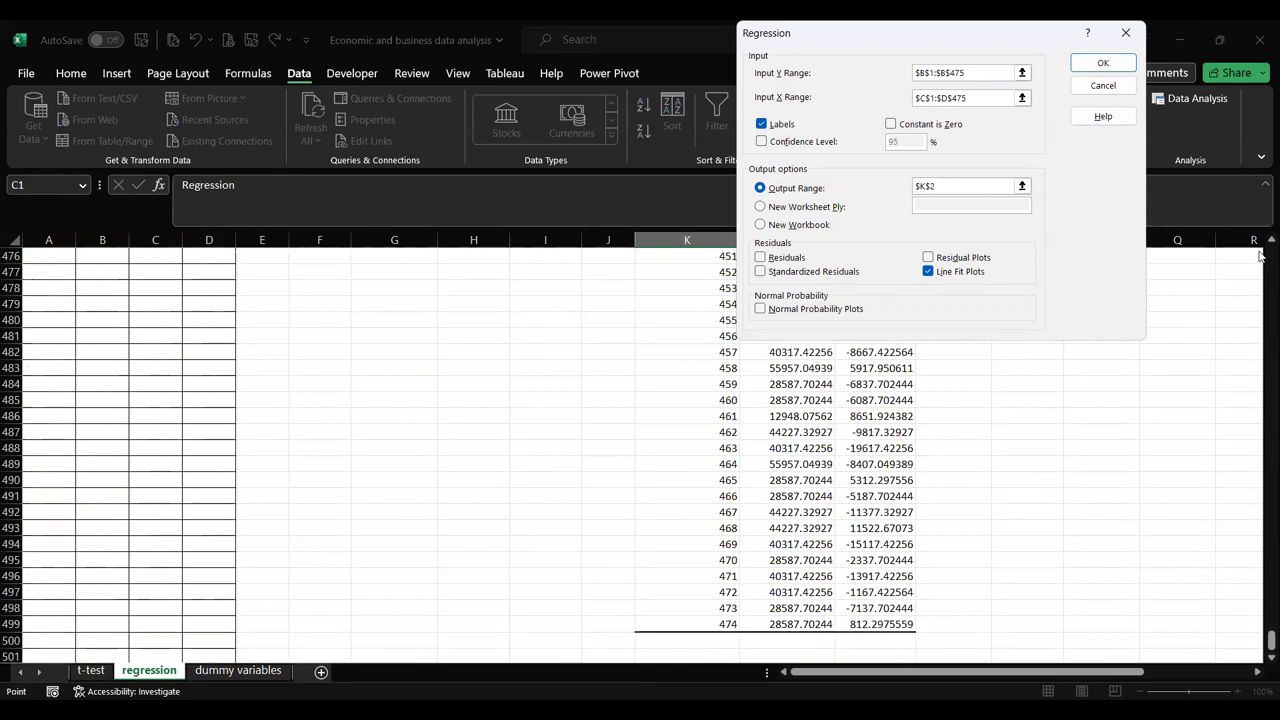
pyautogui.moveTo(1262, 640); pyautogui.dragTo(1262, 633)
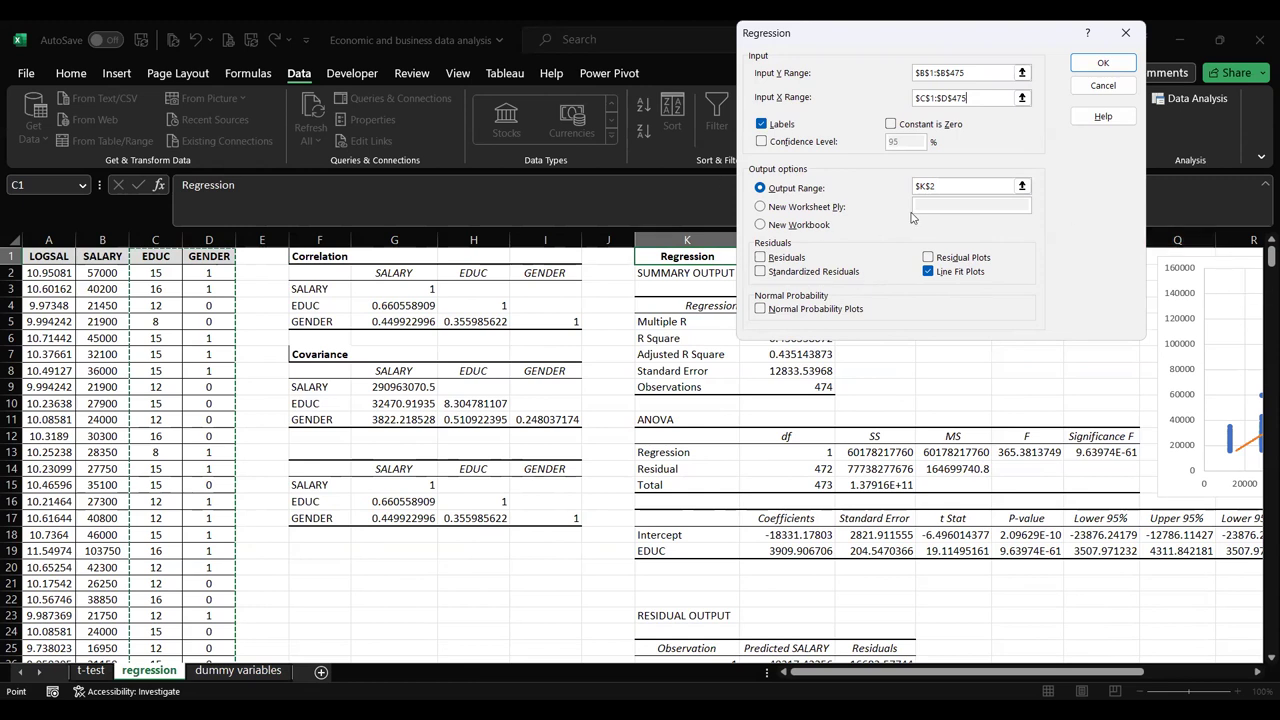
# - Send the regression output to a new worksheet and run the analysis with labels and line fit plots
pyautogui.scroll(-1, 720, 436)
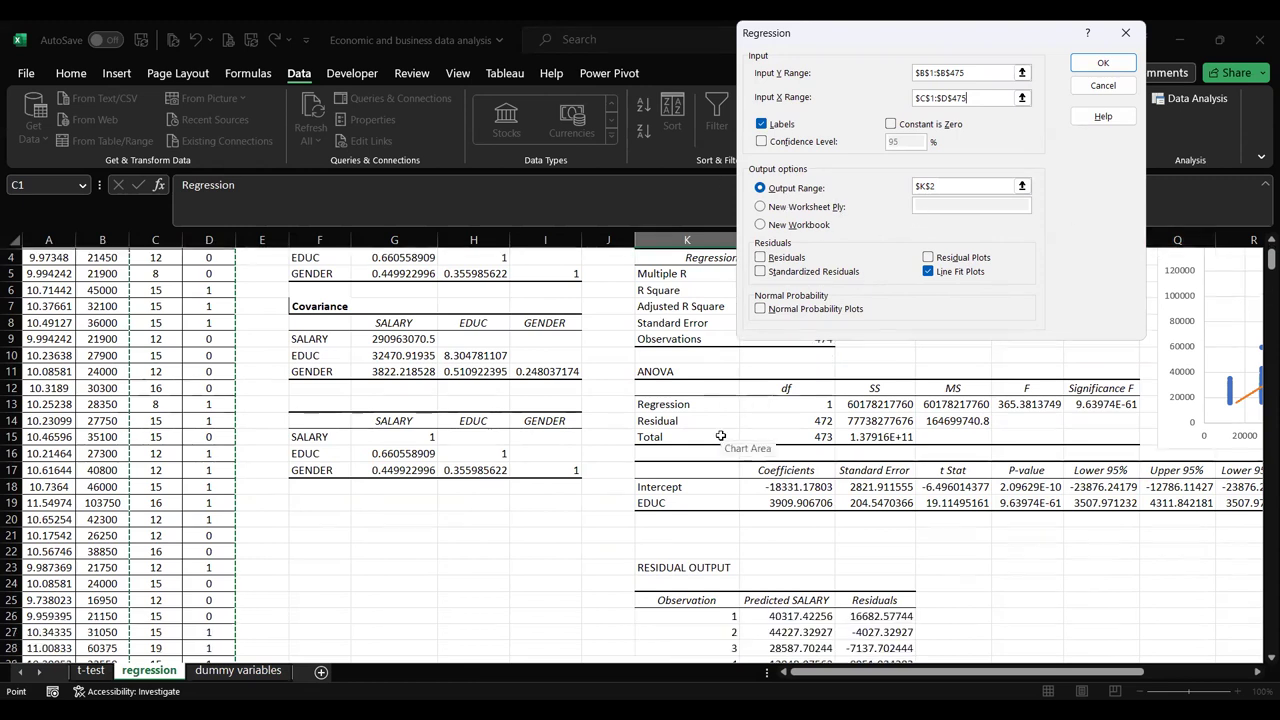
pyautogui.moveTo(870, 672); pyautogui.dragTo(772, 250)
pyautogui.click(761, 209)
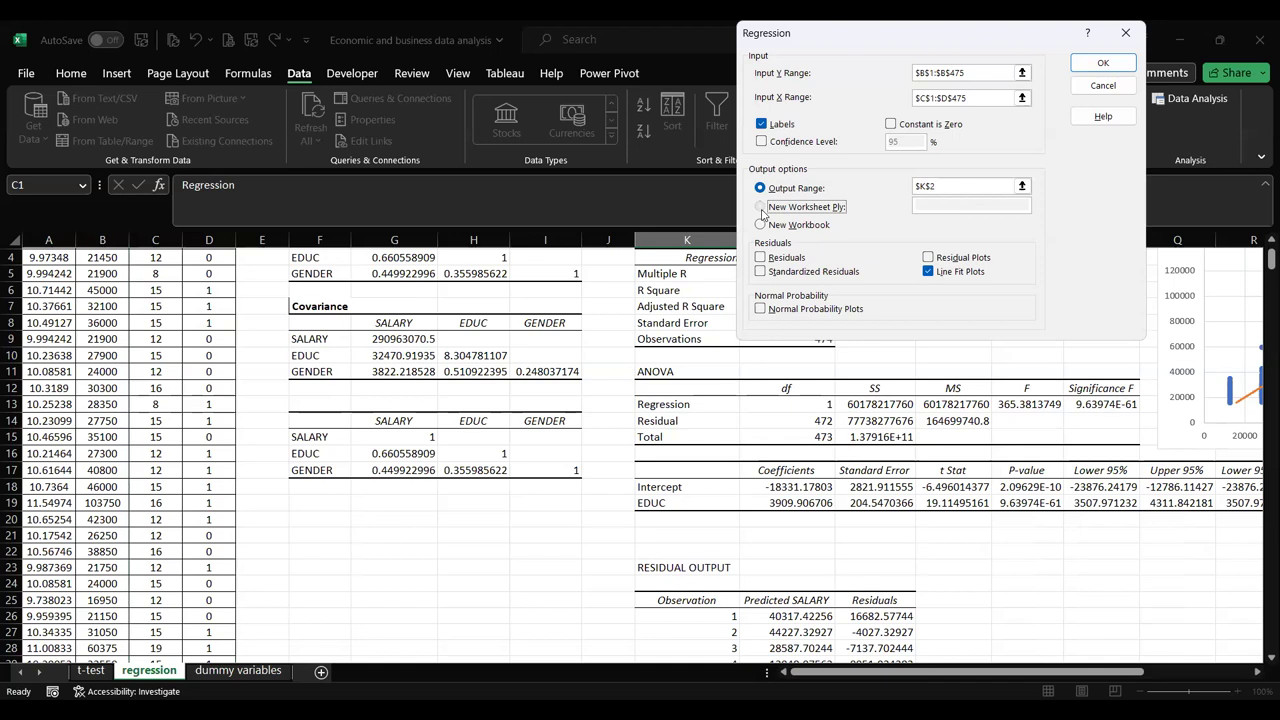
pyautogui.click(1099, 62)
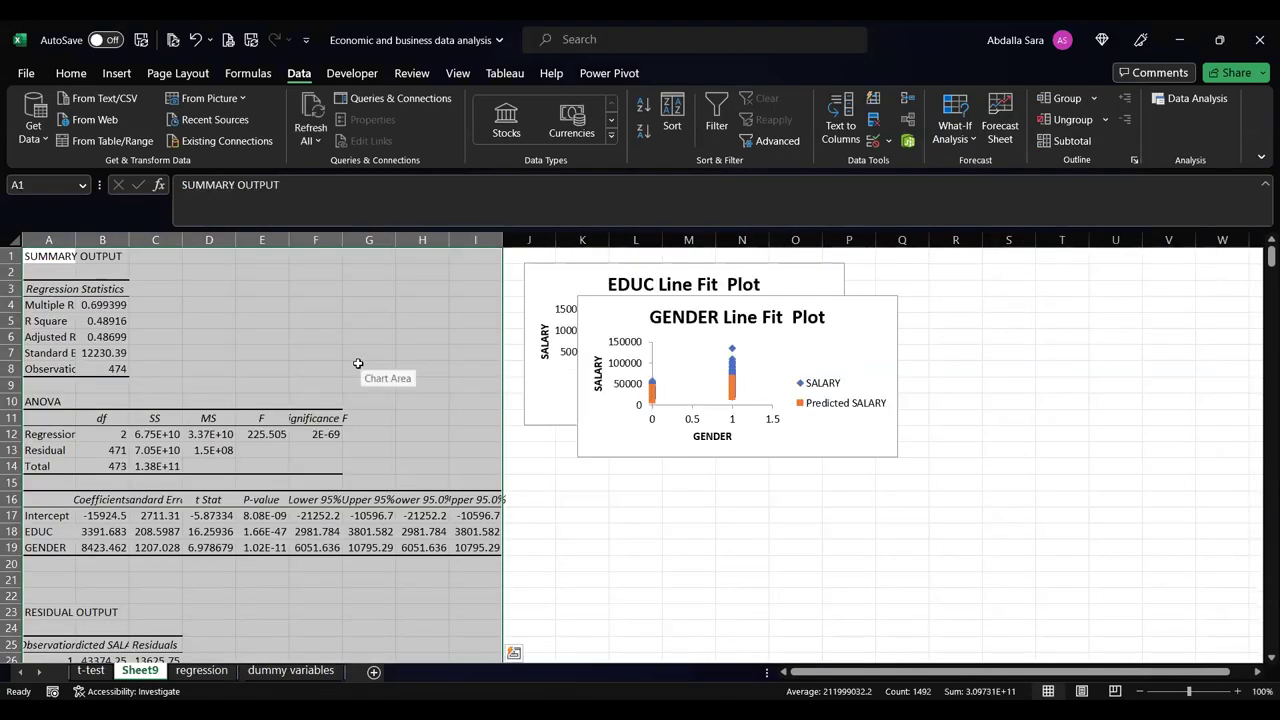
# - Fit output columns A:I to their contents and place the GENDER Line Fit Plot directly below the EDUC Line Fit Plot
pyautogui.click(70, 240)
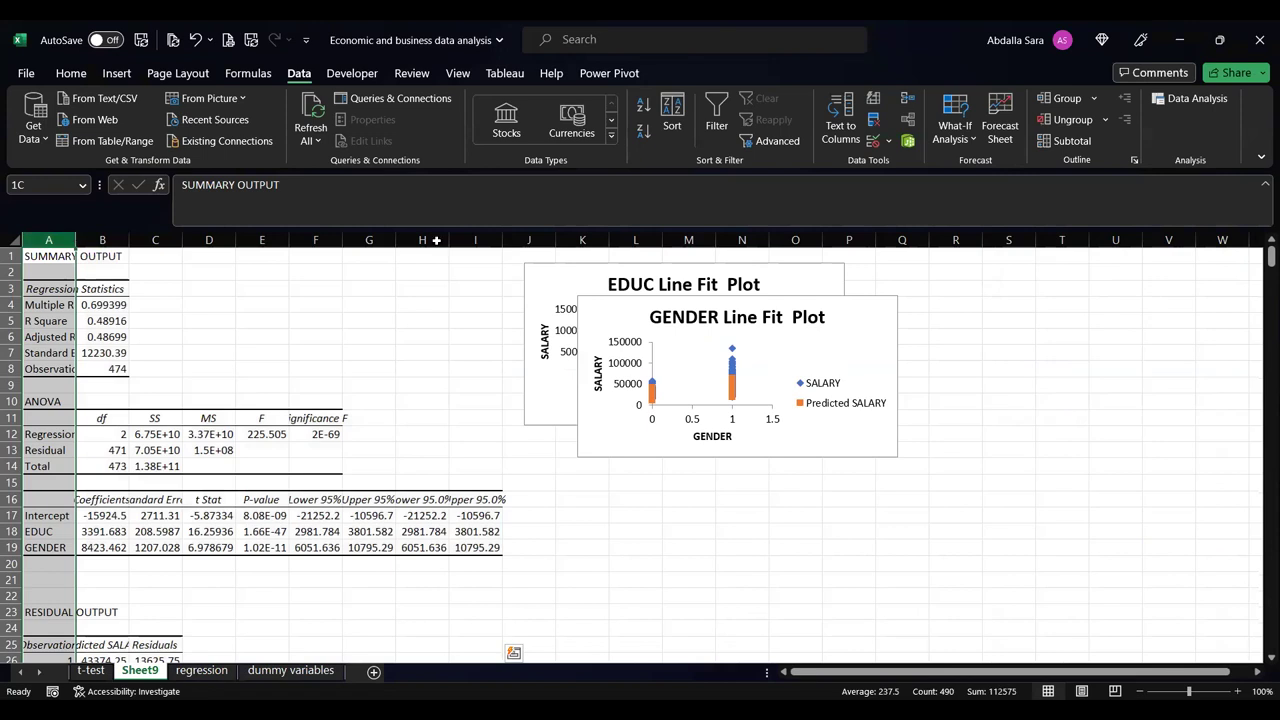
pyautogui.moveTo(311, 264); pyautogui.dragTo(480, 250)
pyautogui.doubleClick(75, 240)
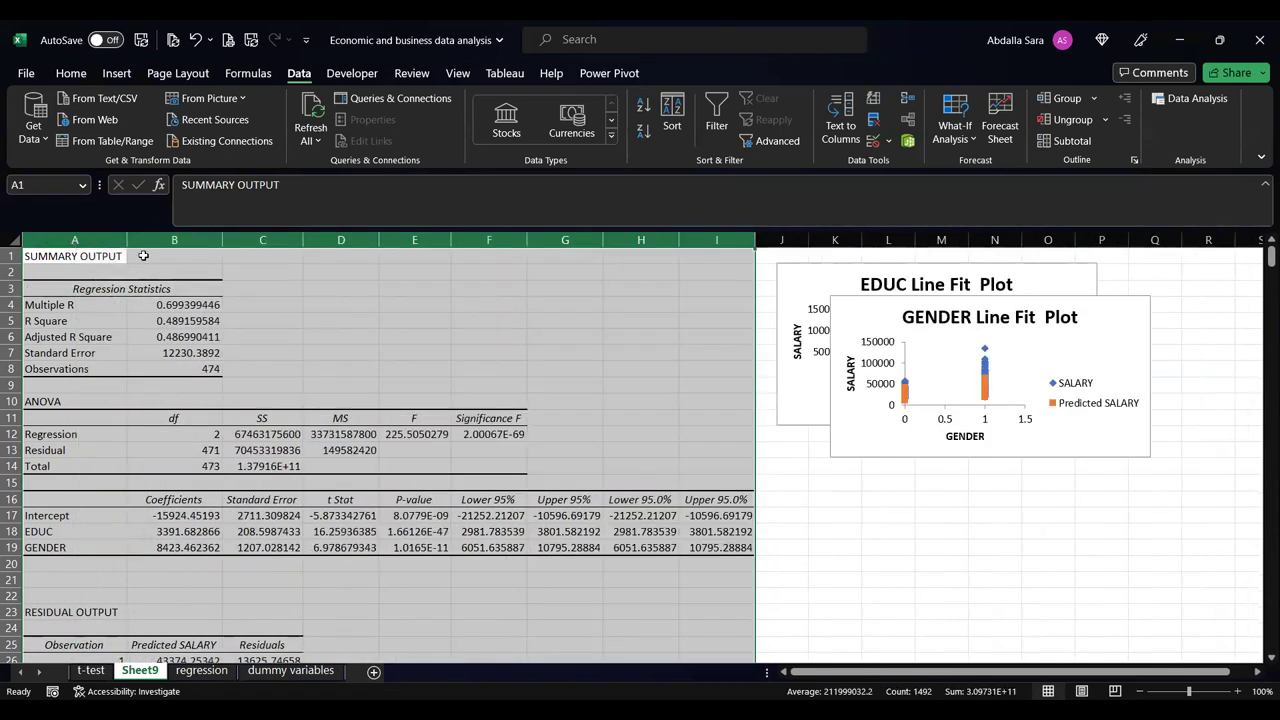
pyautogui.click(843, 302)
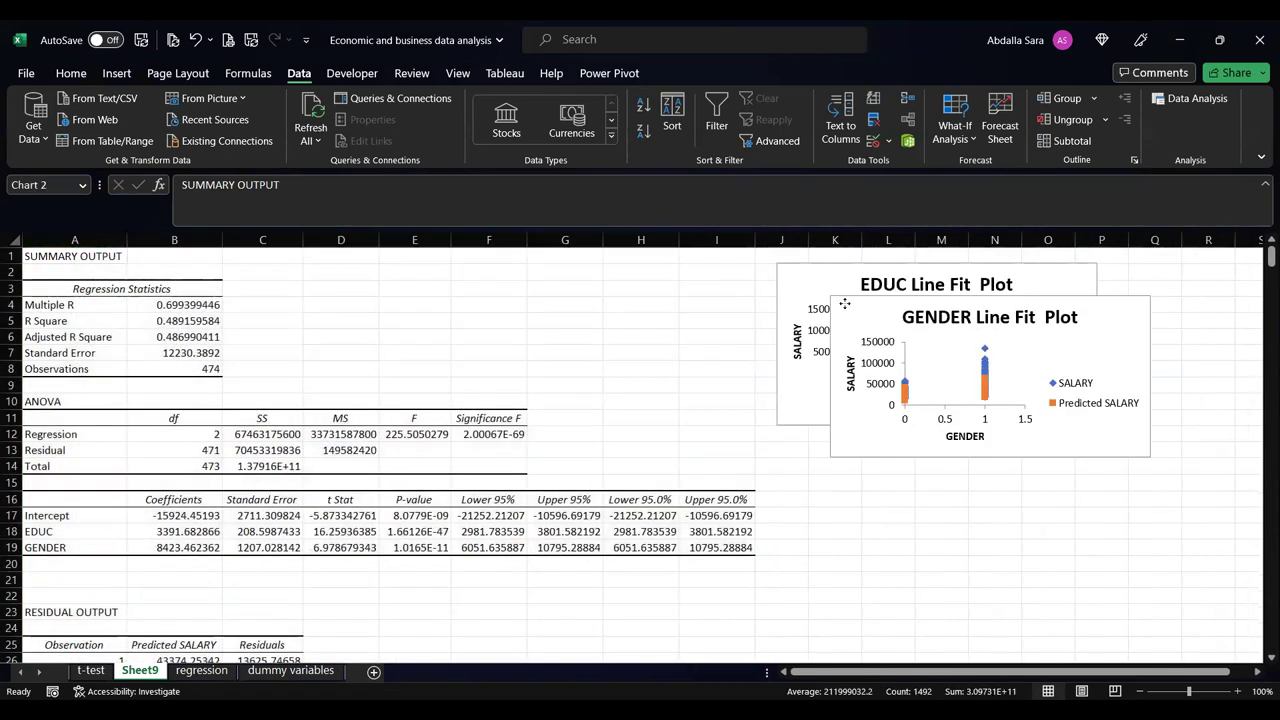
pyautogui.moveTo(877, 310); pyautogui.dragTo(834, 457)
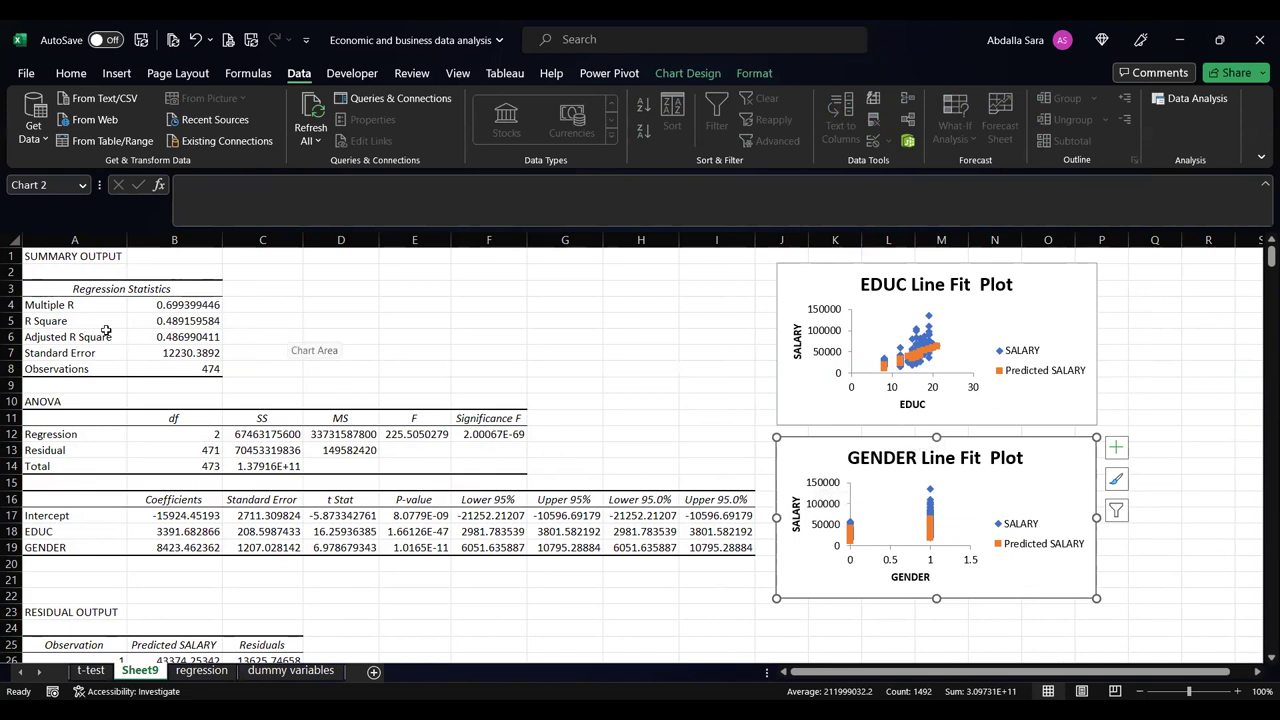
# - Check Multiple R in the regression statistics and bold the R Square and Adjusted R Square rows, A5:B6
pyautogui.click(40, 304)
pyautogui.click(181, 304)
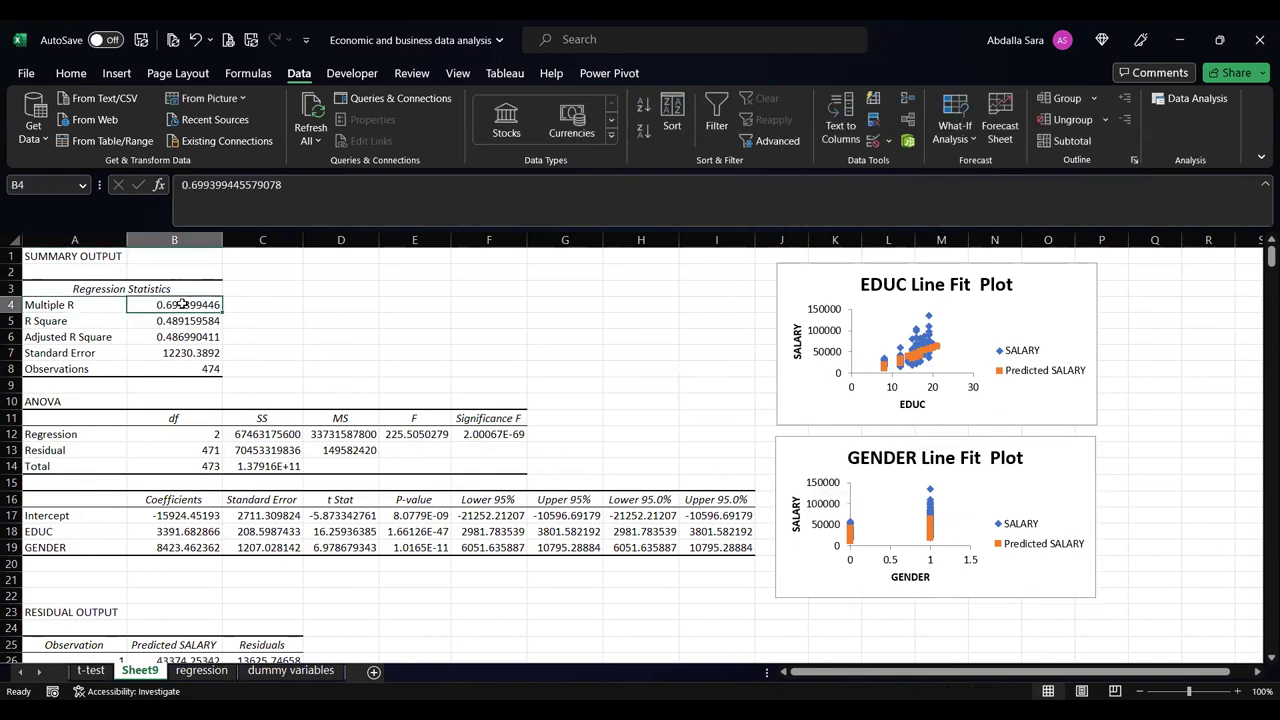
pyautogui.click(57, 305)
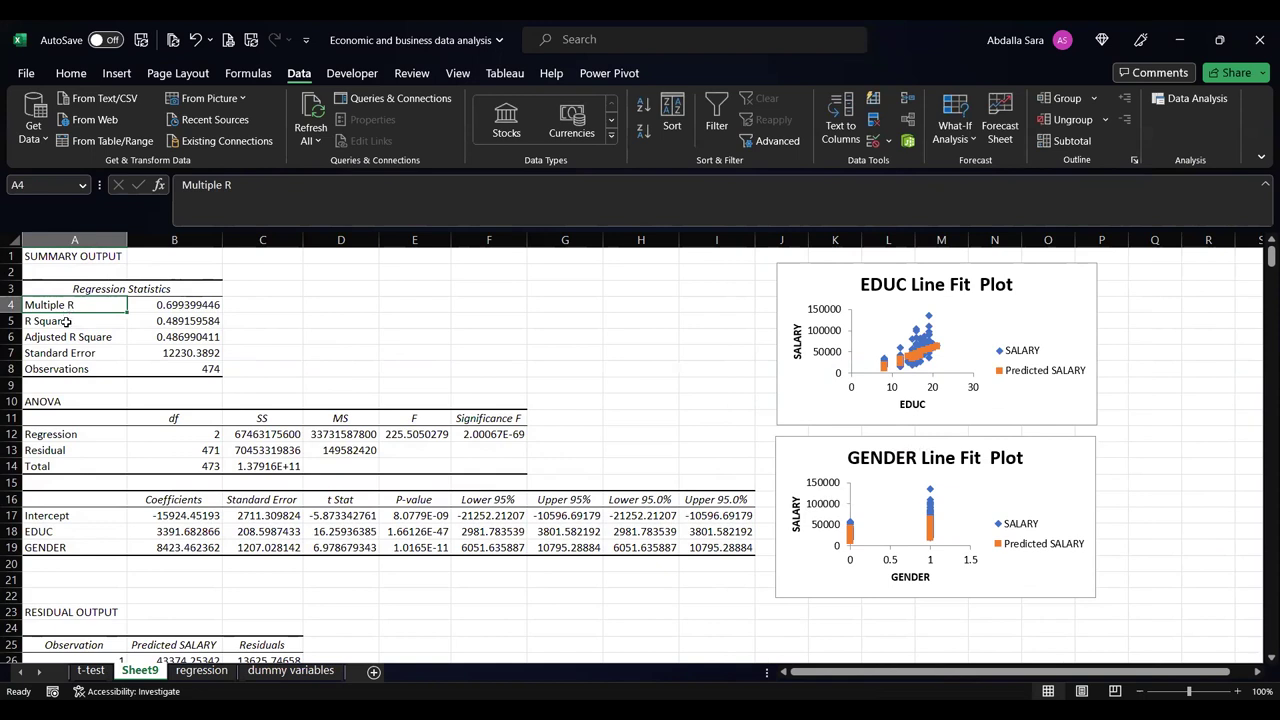
pyautogui.click(64, 321)
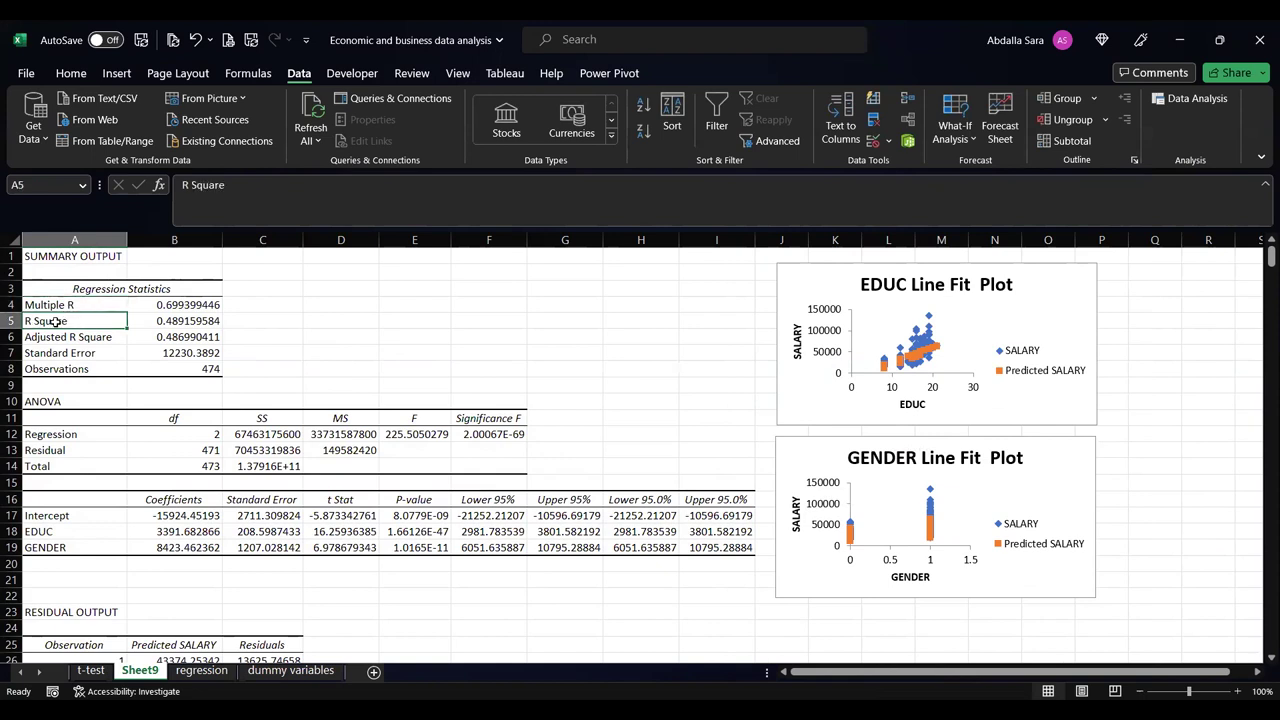
pyautogui.moveTo(60, 321); pyautogui.dragTo(170, 337)
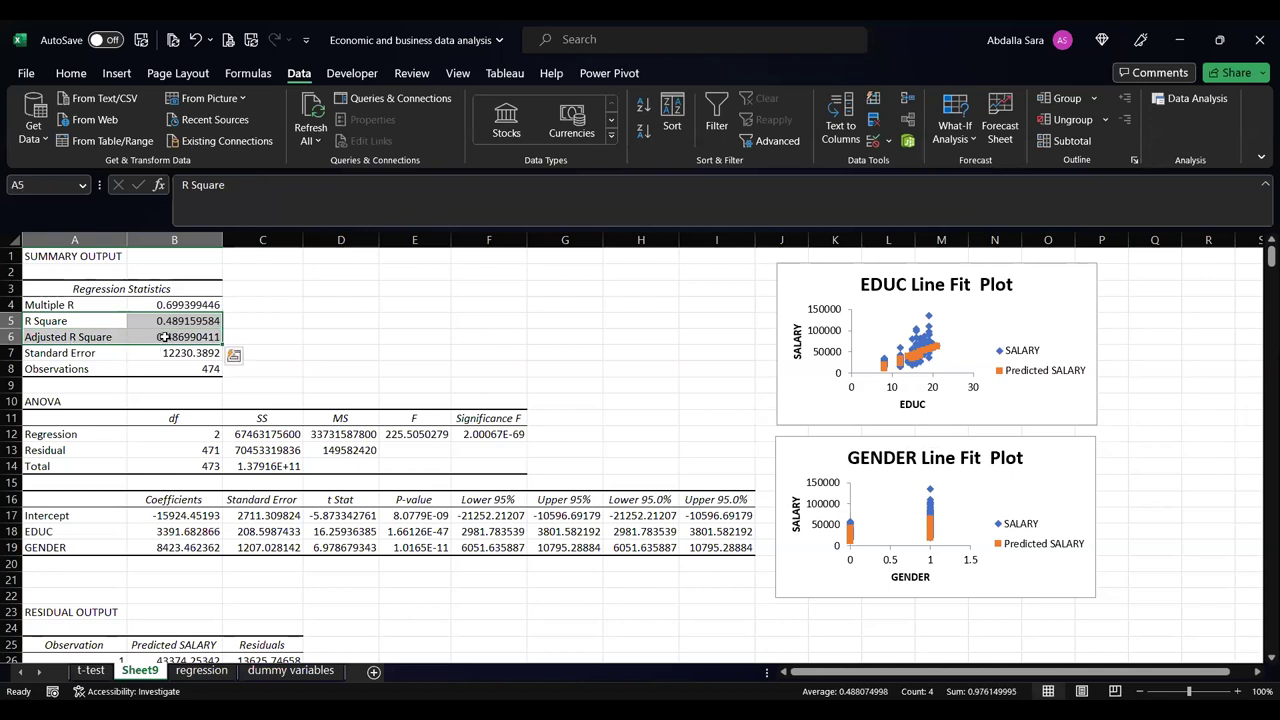
pyautogui.hotkey('ctrl', 'b')
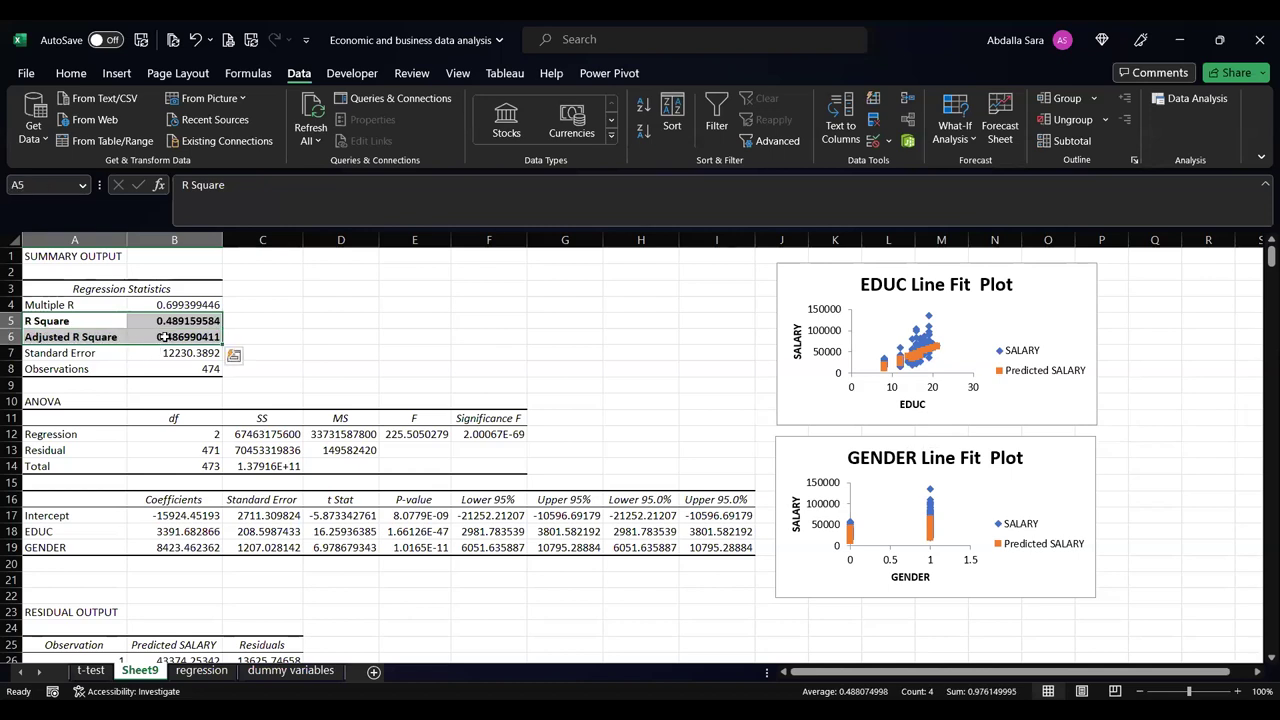
pyautogui.click(323, 317)
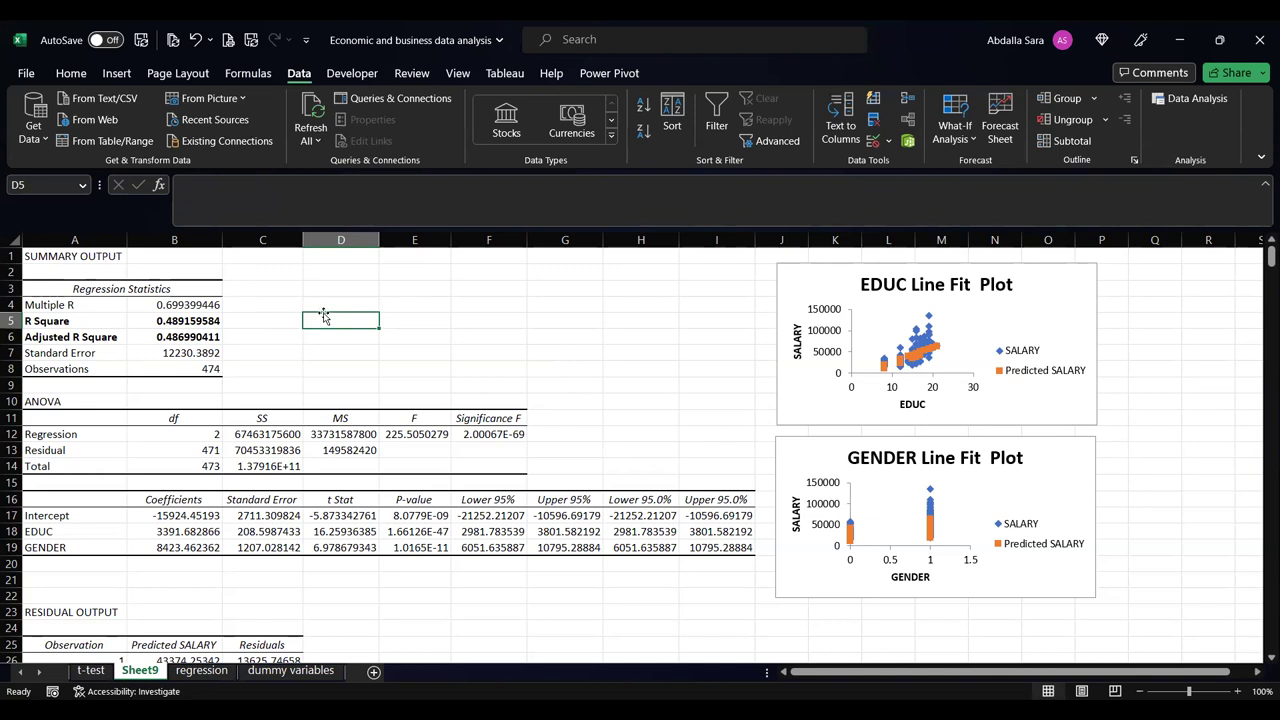
# - Review the R Square and Adjusted R Square rows and the ANOVA table in A10:F14
pyautogui.moveTo(99, 327); pyautogui.dragTo(162, 340)
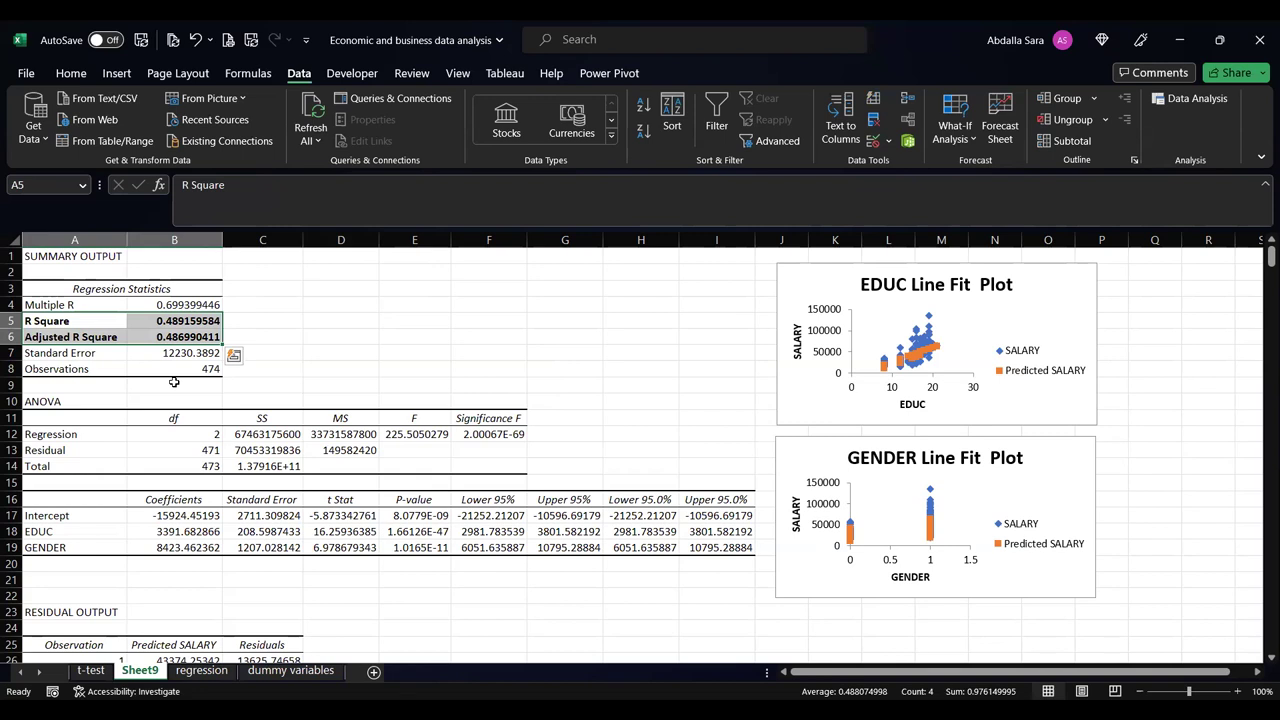
pyautogui.click(61, 401)
pyautogui.moveTo(83, 401); pyautogui.dragTo(468, 465)
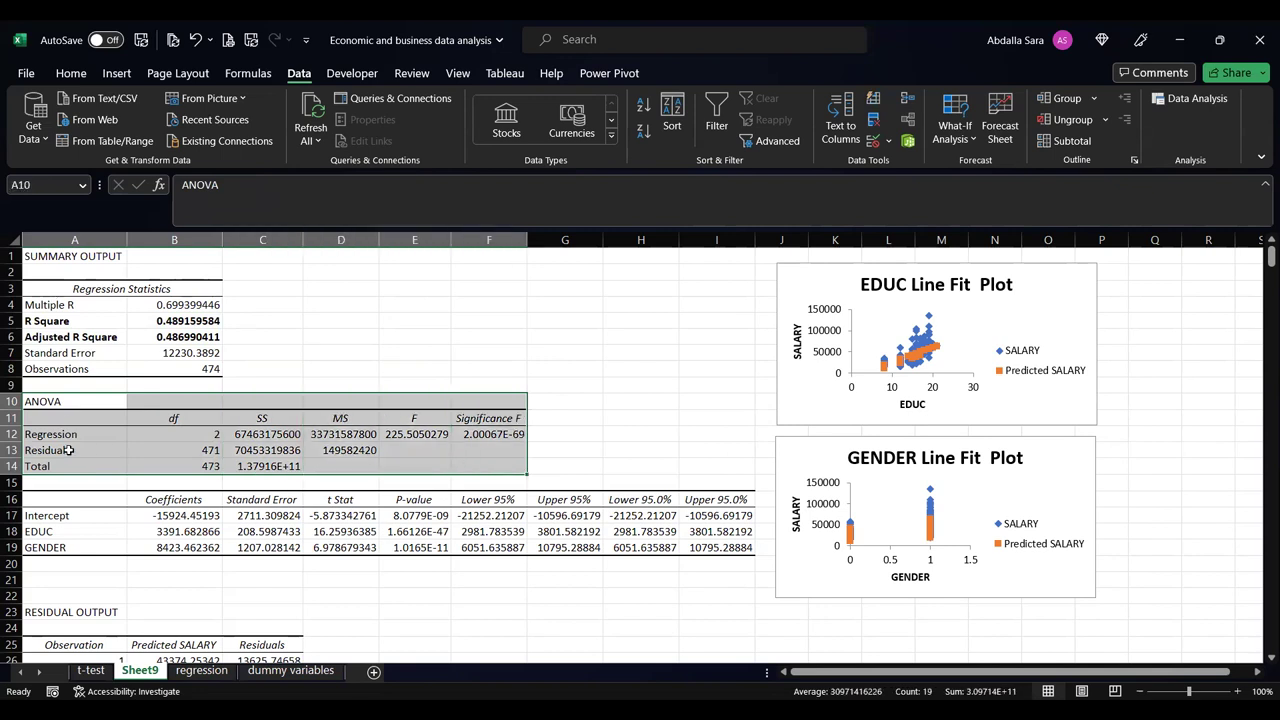
pyautogui.click(327, 336)
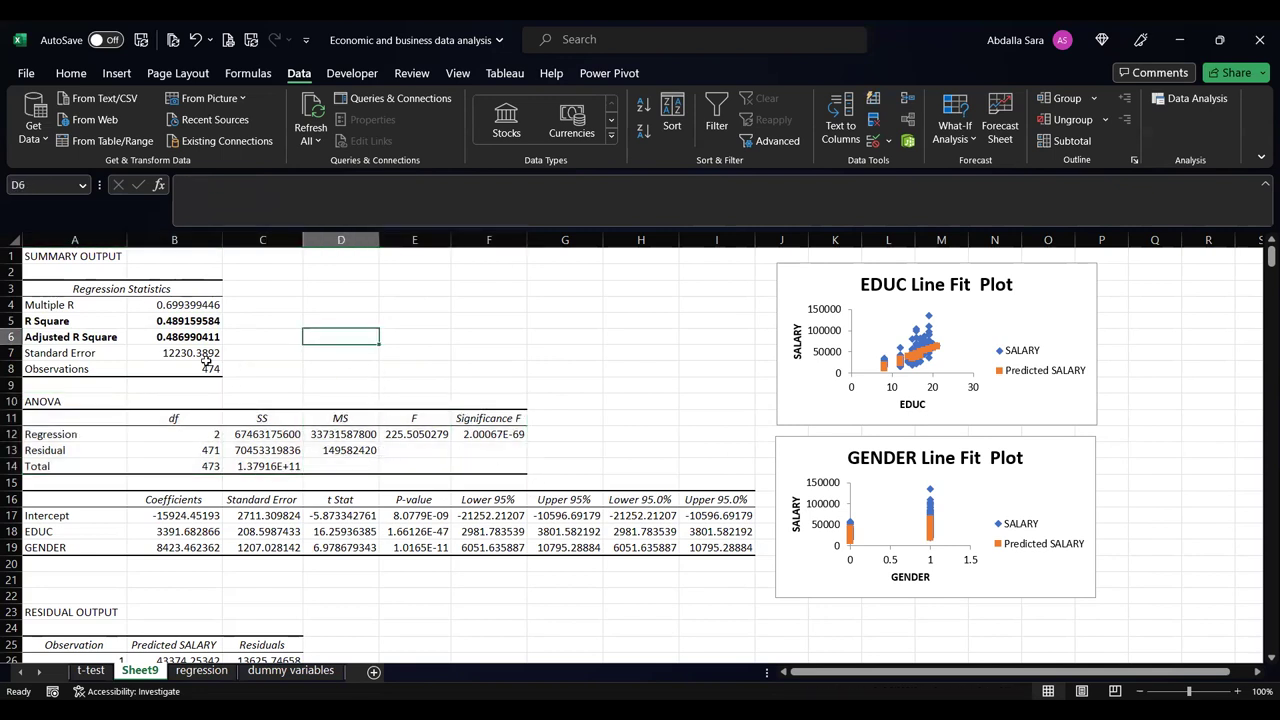
# - Bold the coefficients in B17:B19 and the P-values in E17:E19 for Intercept, EDUC and GENDER
pyautogui.scroll(-1, 205, 360)
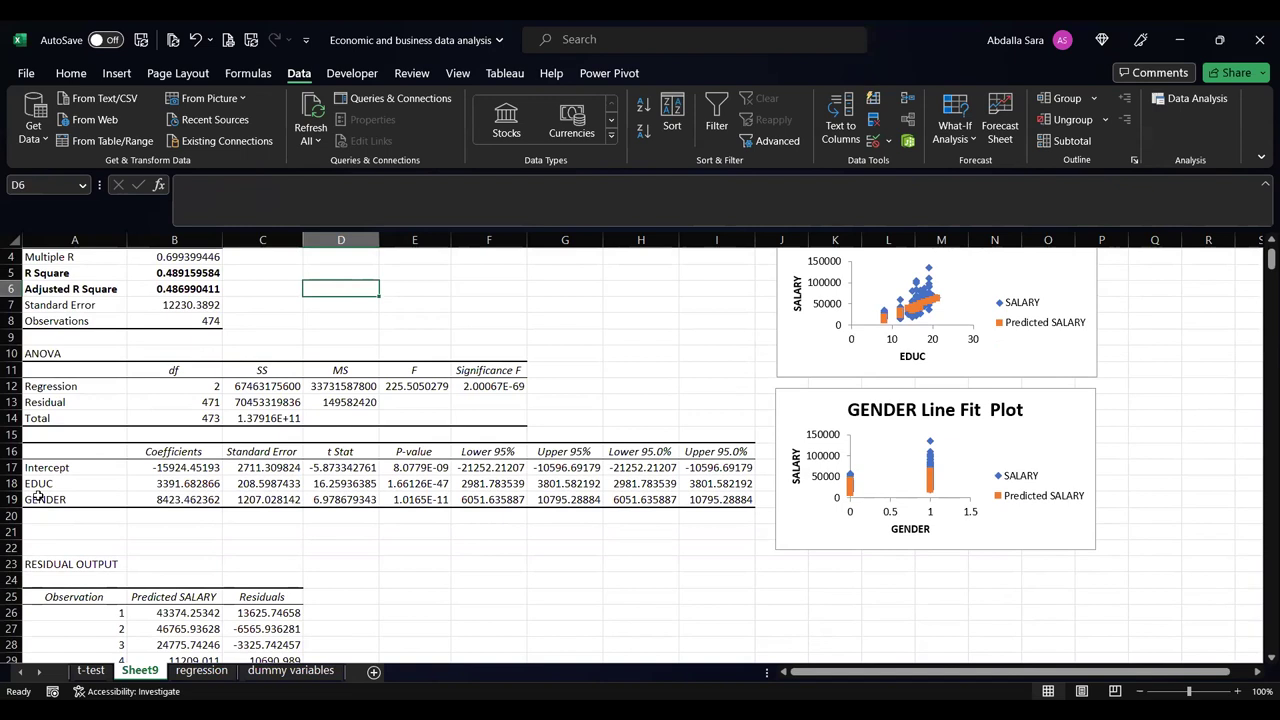
pyautogui.moveTo(172, 470); pyautogui.dragTo(174, 499)
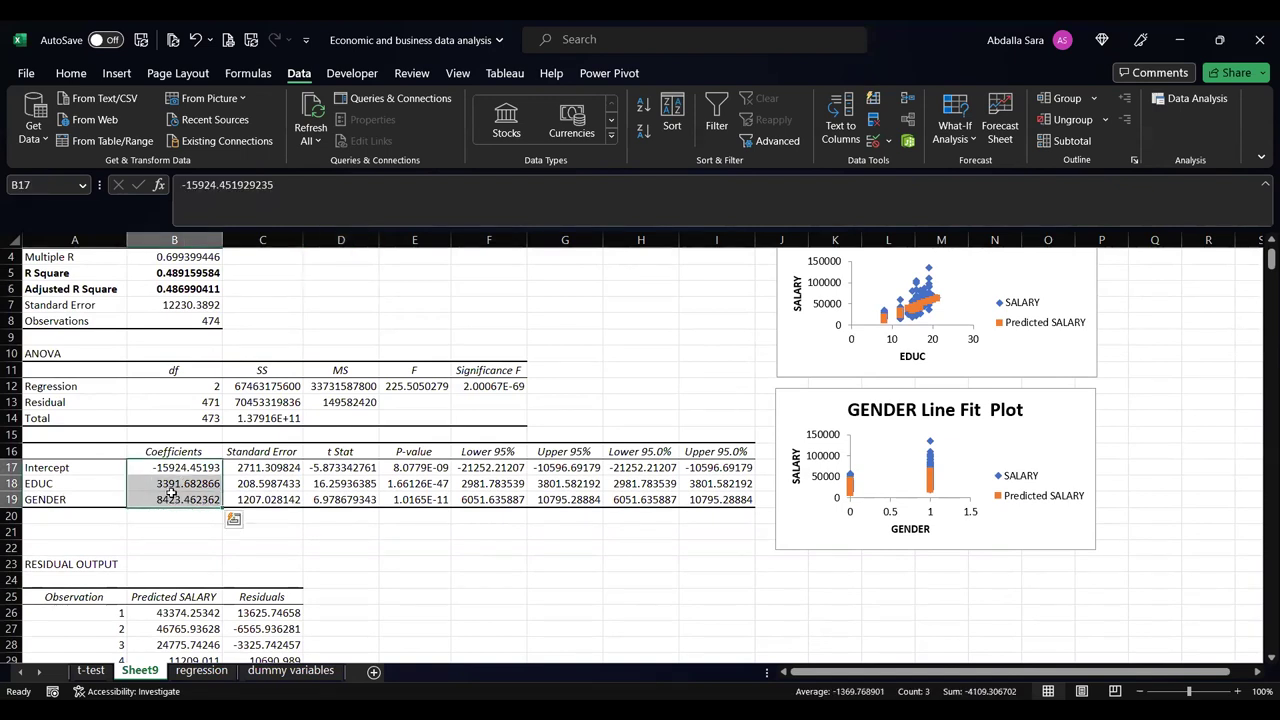
pyautogui.hotkey('ctrl', 'b')
pyautogui.moveTo(392, 470); pyautogui.dragTo(397, 501)
pyautogui.hotkey('ctrl', 'b')
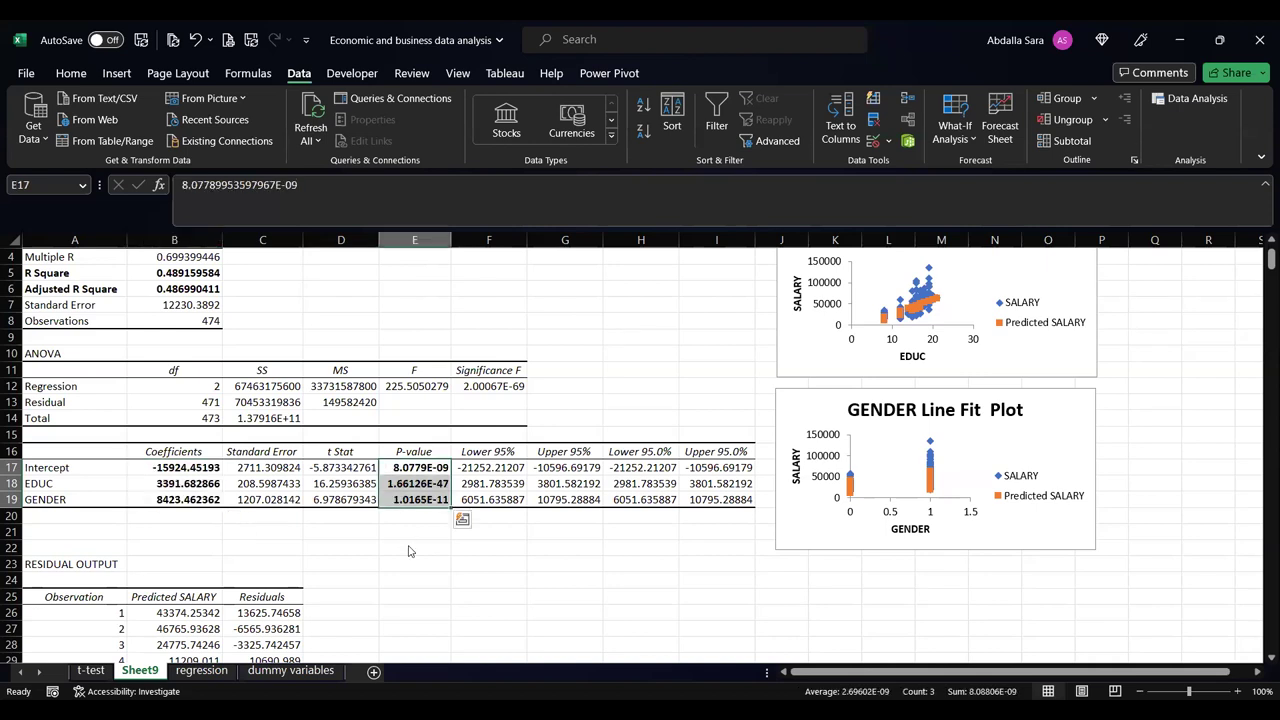
pyautogui.hotkey('ctrl', 'q')
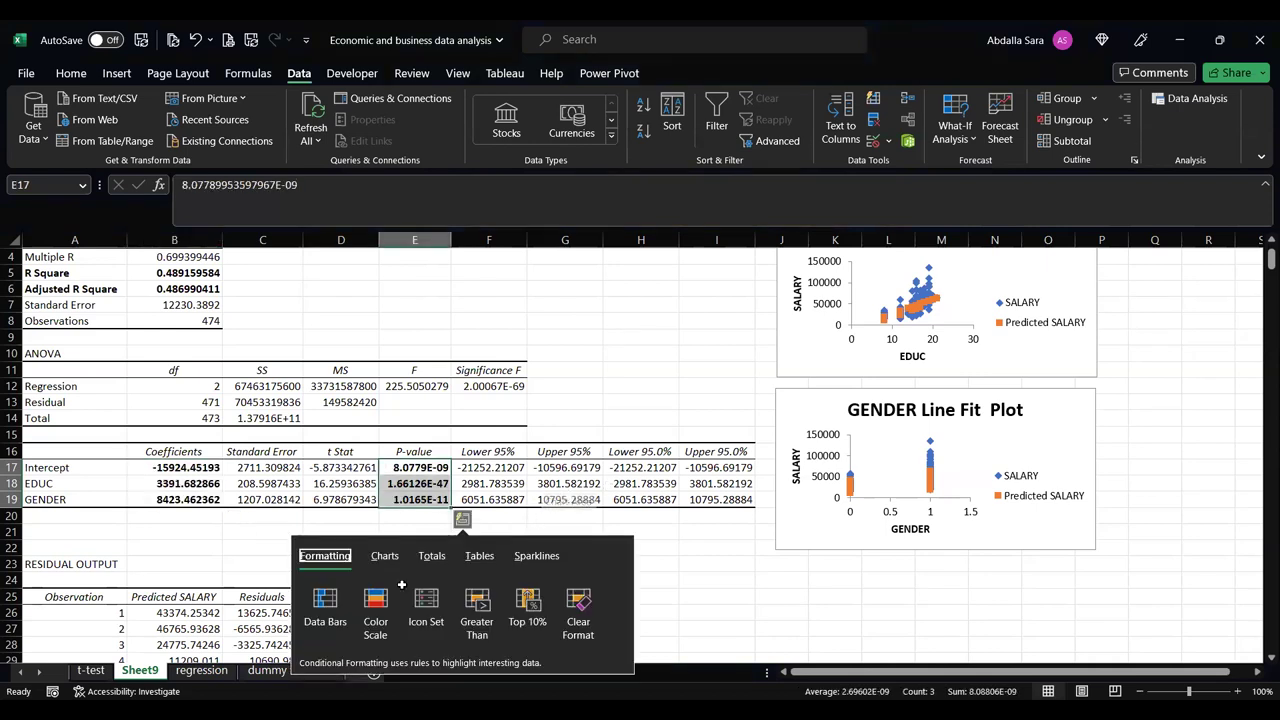
pyautogui.press('Escape')
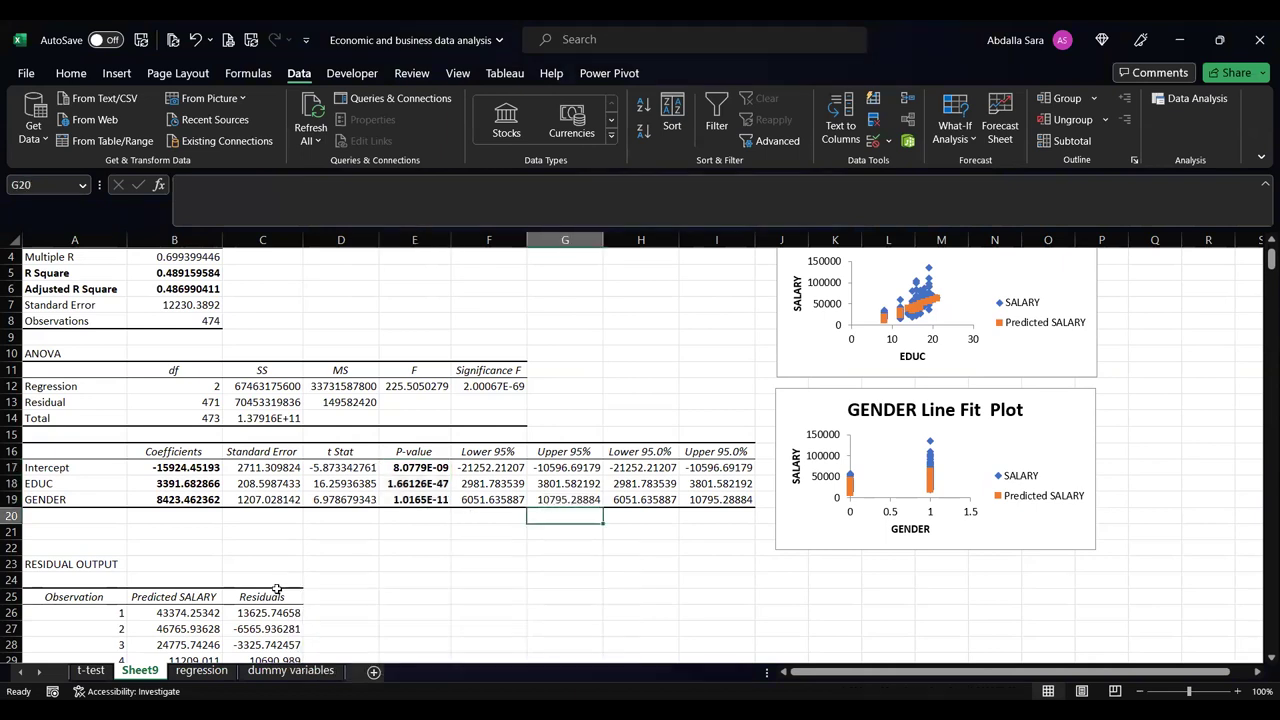
# - Examine the Intercept, EDUC and GENDER coefficients in B17:B19 alongside their labels
pyautogui.click(168, 467)
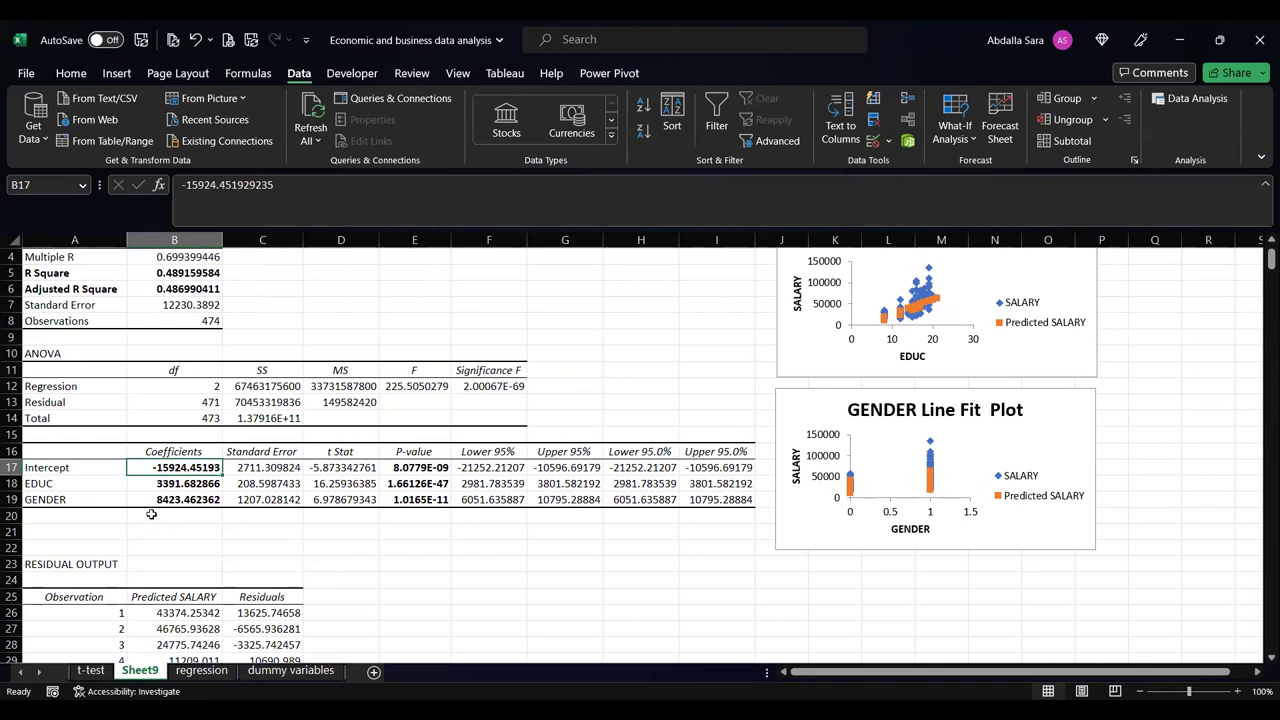
pyautogui.click(146, 484)
pyautogui.click(145, 511)
pyautogui.click(145, 500)
pyautogui.click(150, 487)
pyautogui.click(70, 487)
pyautogui.click(65, 502)
pyautogui.moveTo(139, 488); pyautogui.dragTo(70, 510)
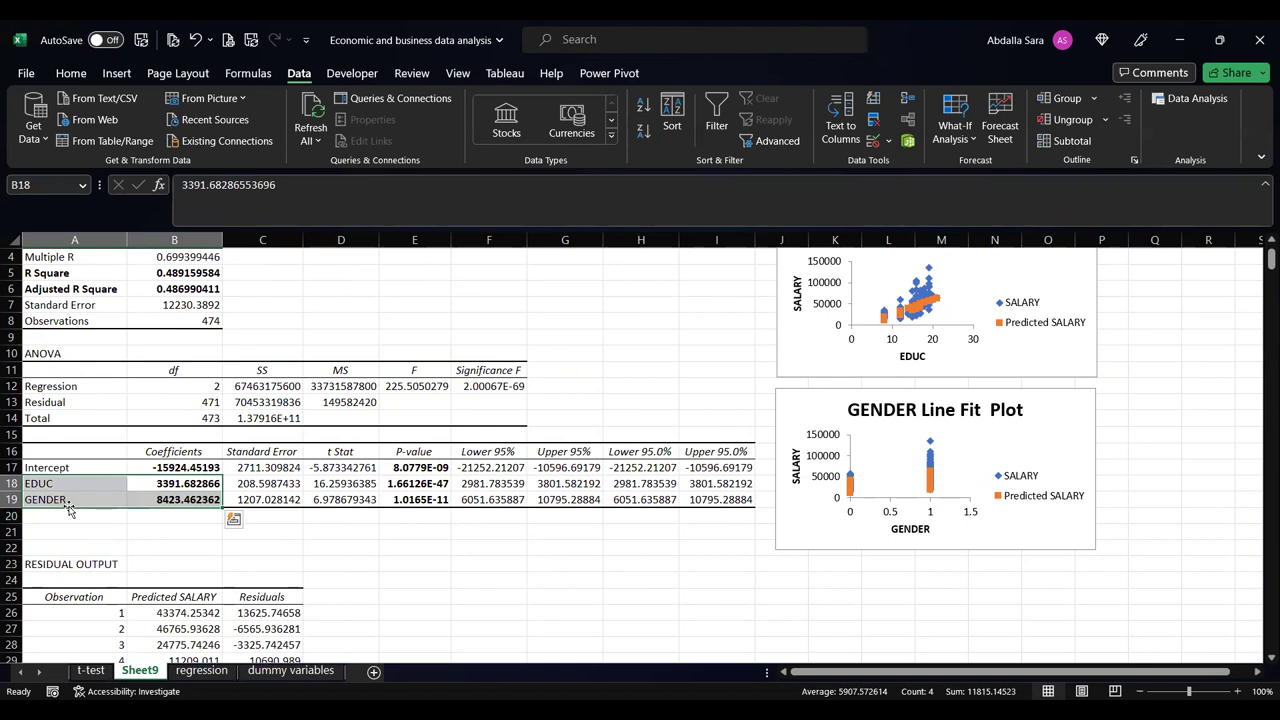
# - Compare the GENDER coefficient in B19 with the EDUC coefficient in B18, and check their P-values in E18:E19
pyautogui.click(152, 498)
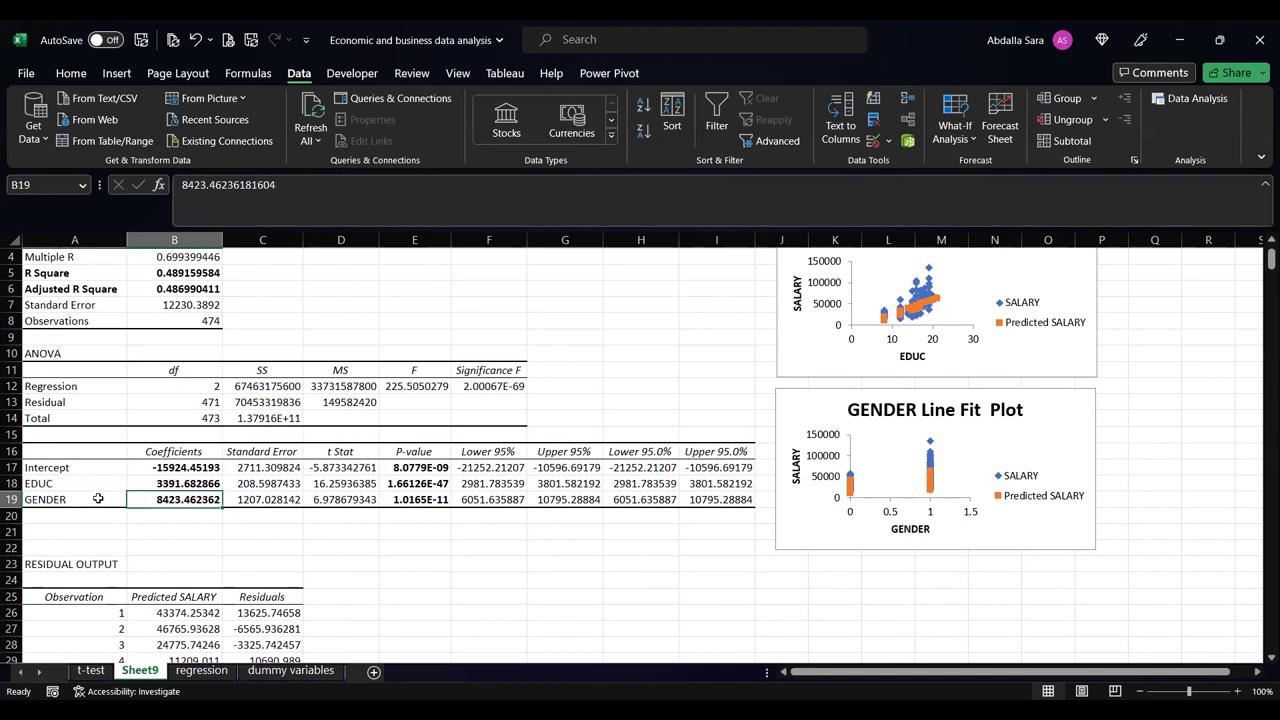
pyautogui.click(98, 498)
pyautogui.click(148, 503)
pyautogui.click(72, 505)
pyautogui.moveTo(72, 488); pyautogui.dragTo(74, 484)
pyautogui.click(761, 348)
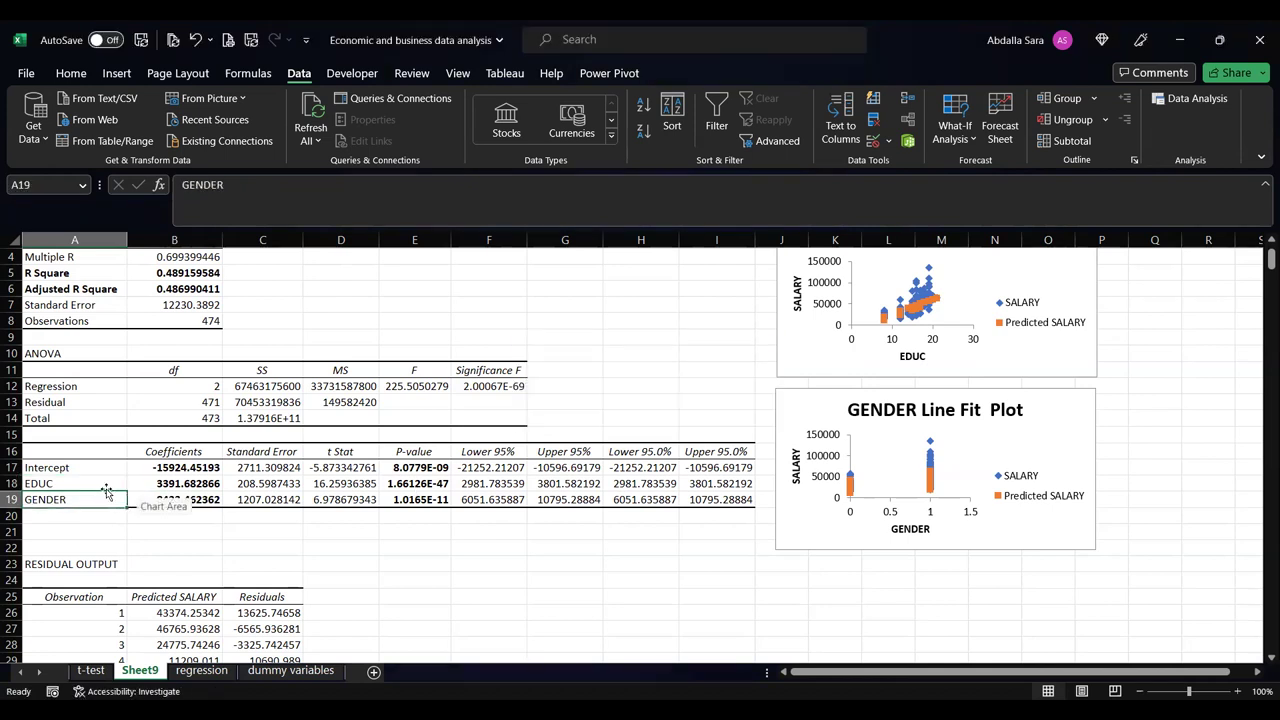
pyautogui.moveTo(74, 500); pyautogui.dragTo(74, 484)
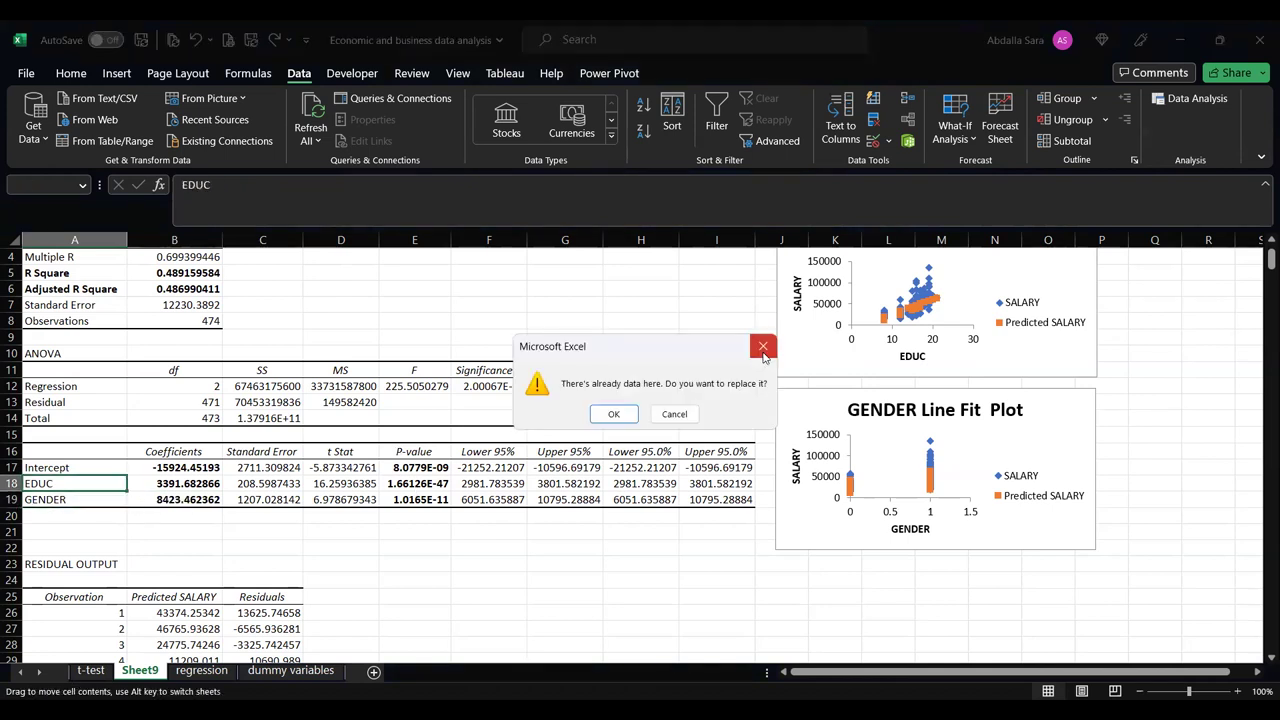
pyautogui.click(763, 350)
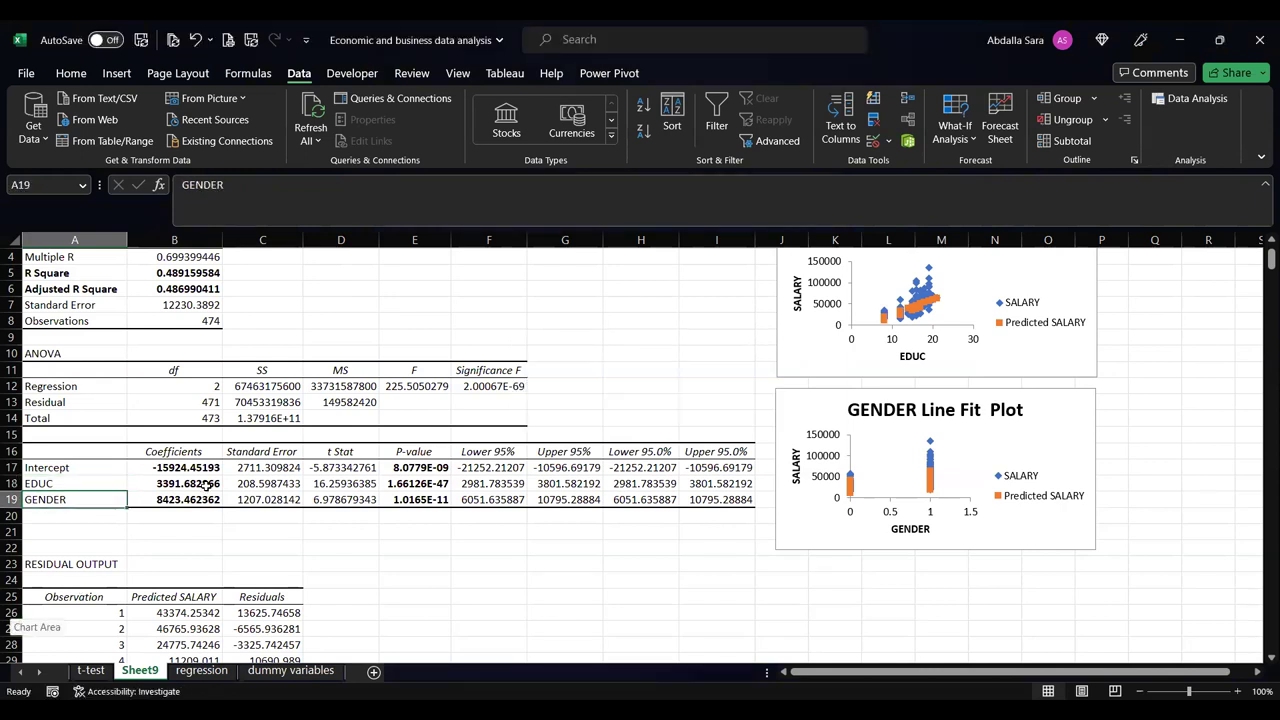
pyautogui.click(148, 485)
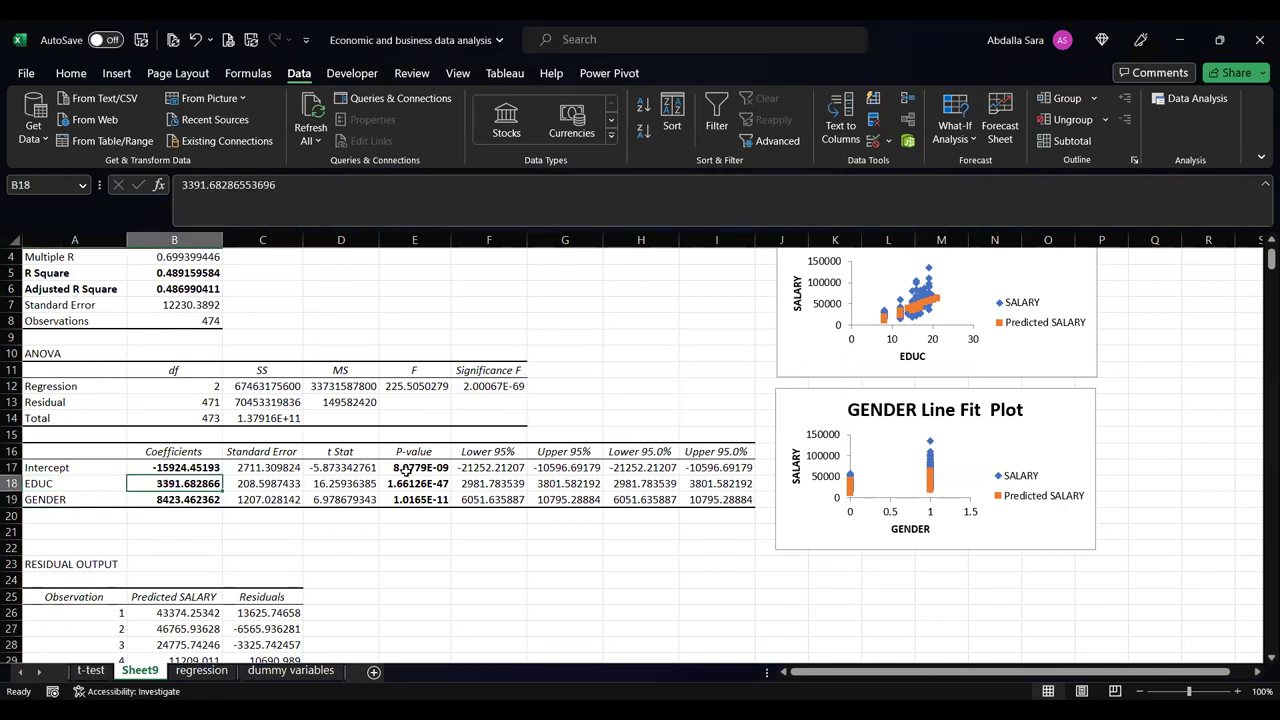
pyautogui.moveTo(430, 482); pyautogui.dragTo(418, 500)
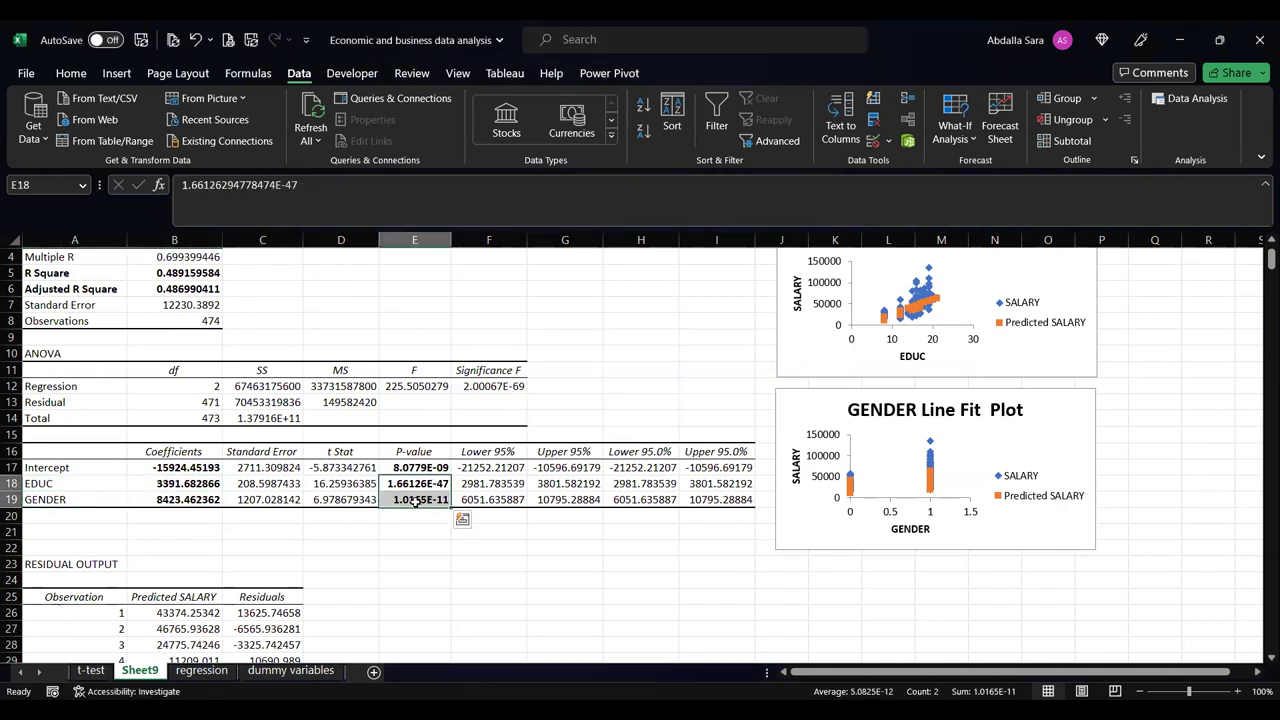
# - Compare the P-values of the EDUC and GENDER coefficients in E18:E19
pyautogui.click(418, 500)
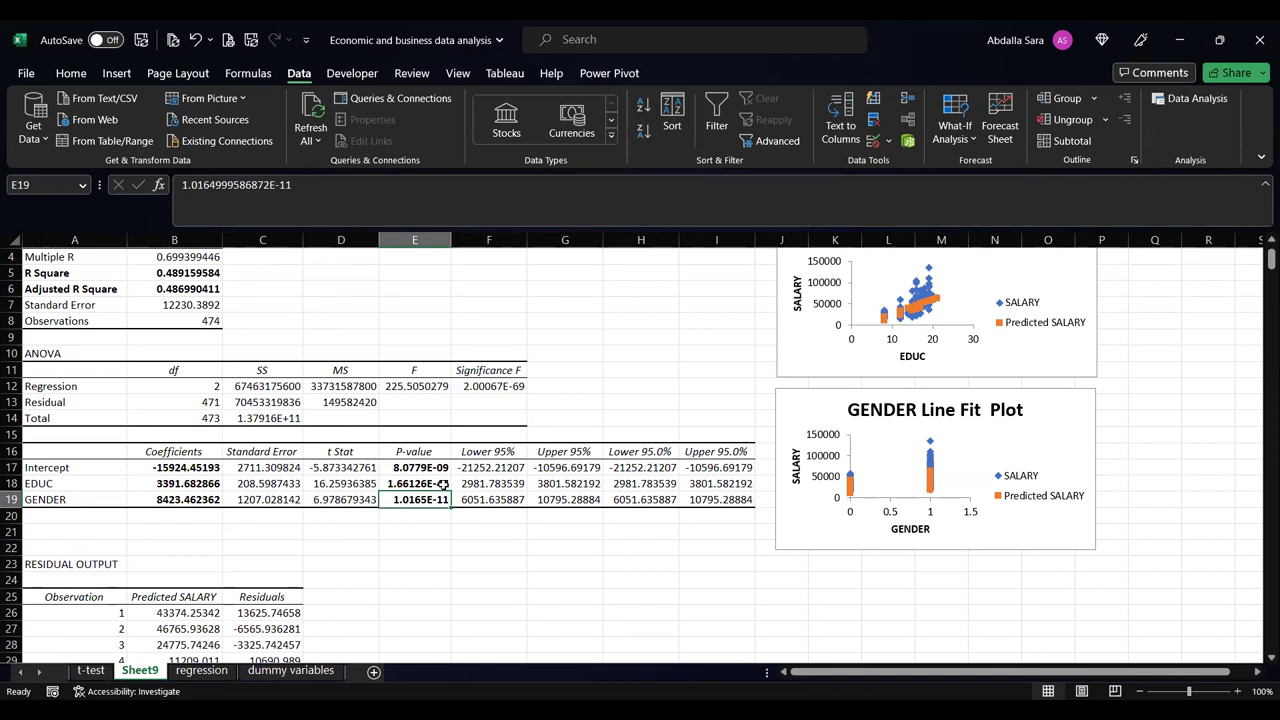
pyautogui.click(443, 484)
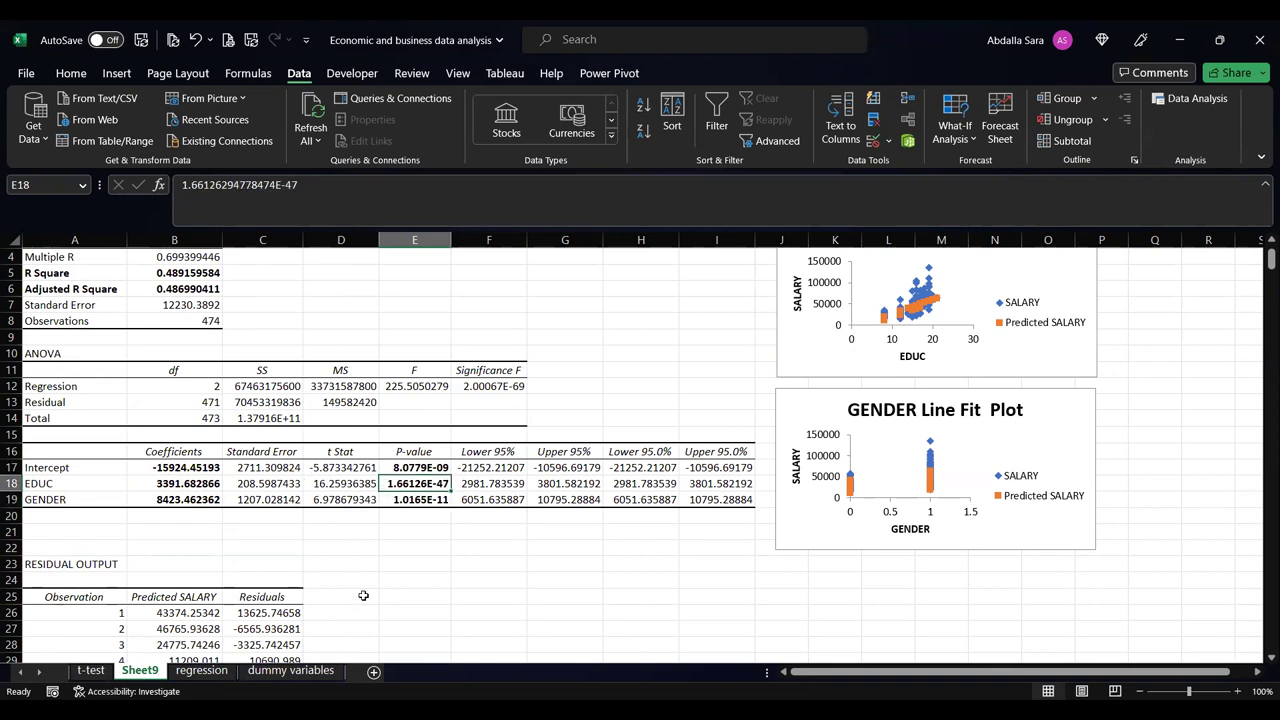
pyautogui.moveTo(401, 485); pyautogui.dragTo(391, 505)
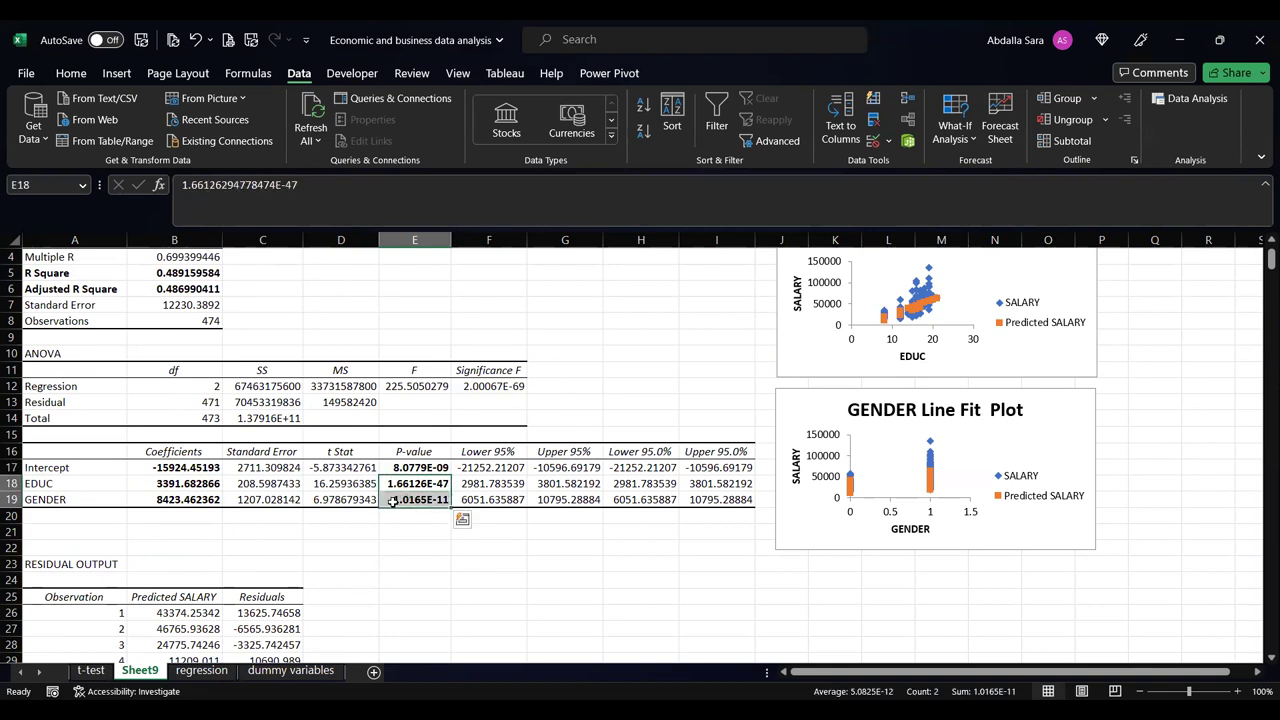
# - Examine the Intercept row's P-value in E17 and its coefficient in B17
pyautogui.click(416, 467)
pyautogui.click(72, 470)
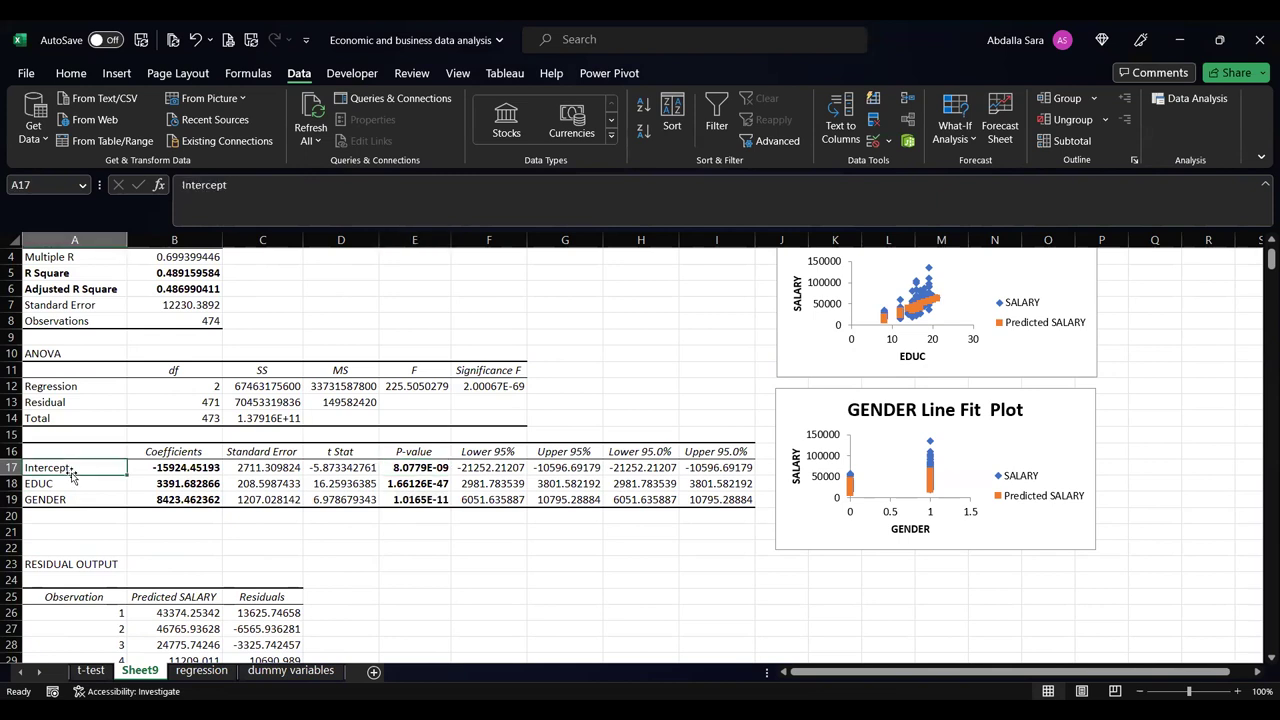
pyautogui.click(163, 467)
pyautogui.click(106, 468)
pyautogui.click(173, 476)
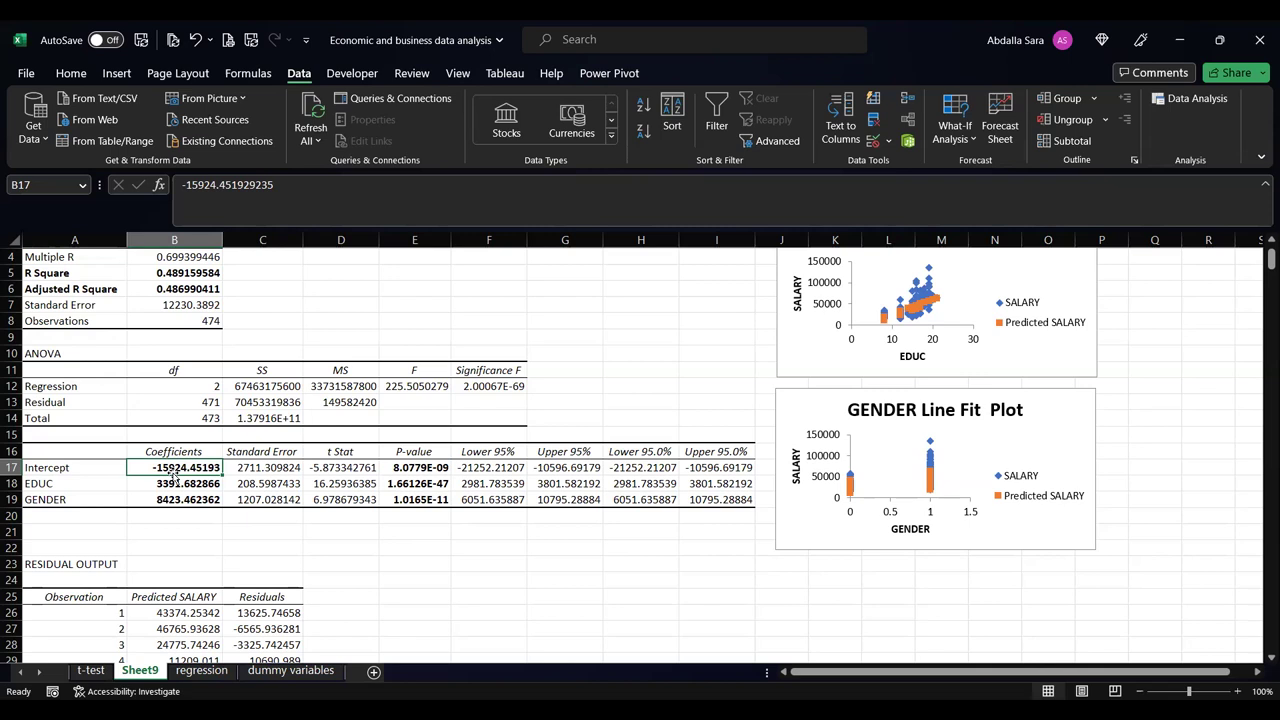
pyautogui.scroll(-1, 172, 473)
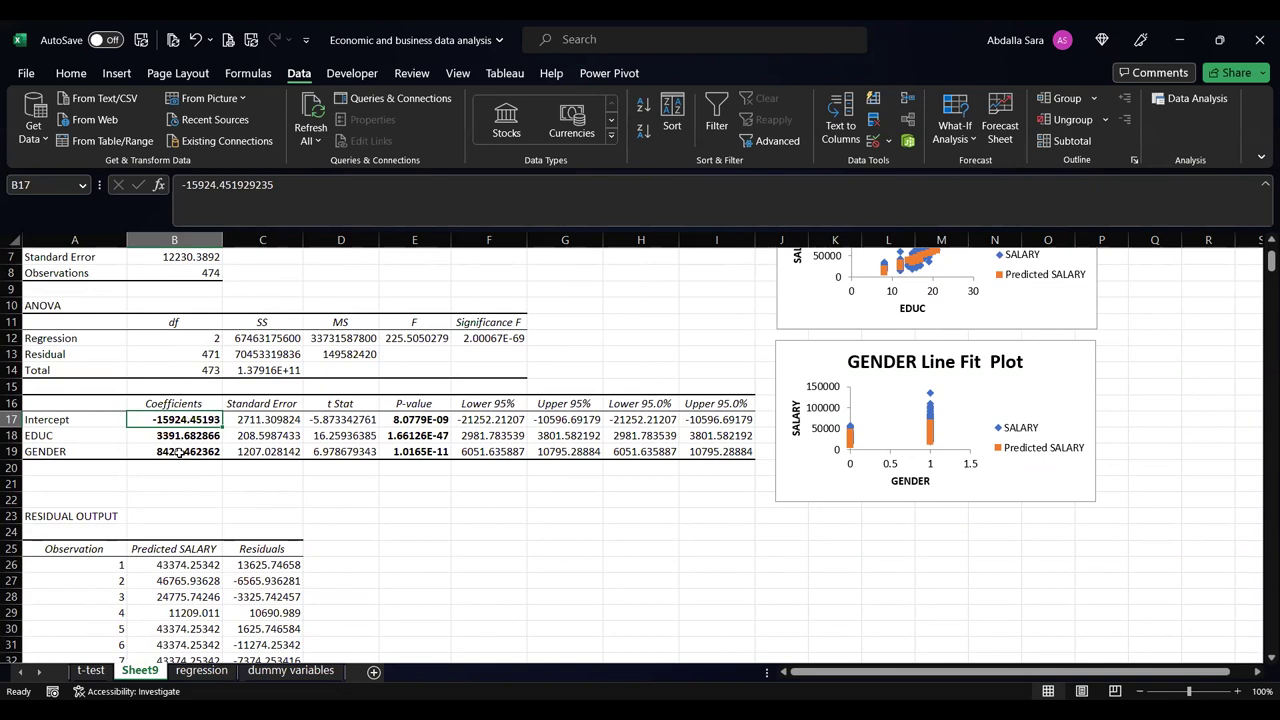
pyautogui.click(268, 480)
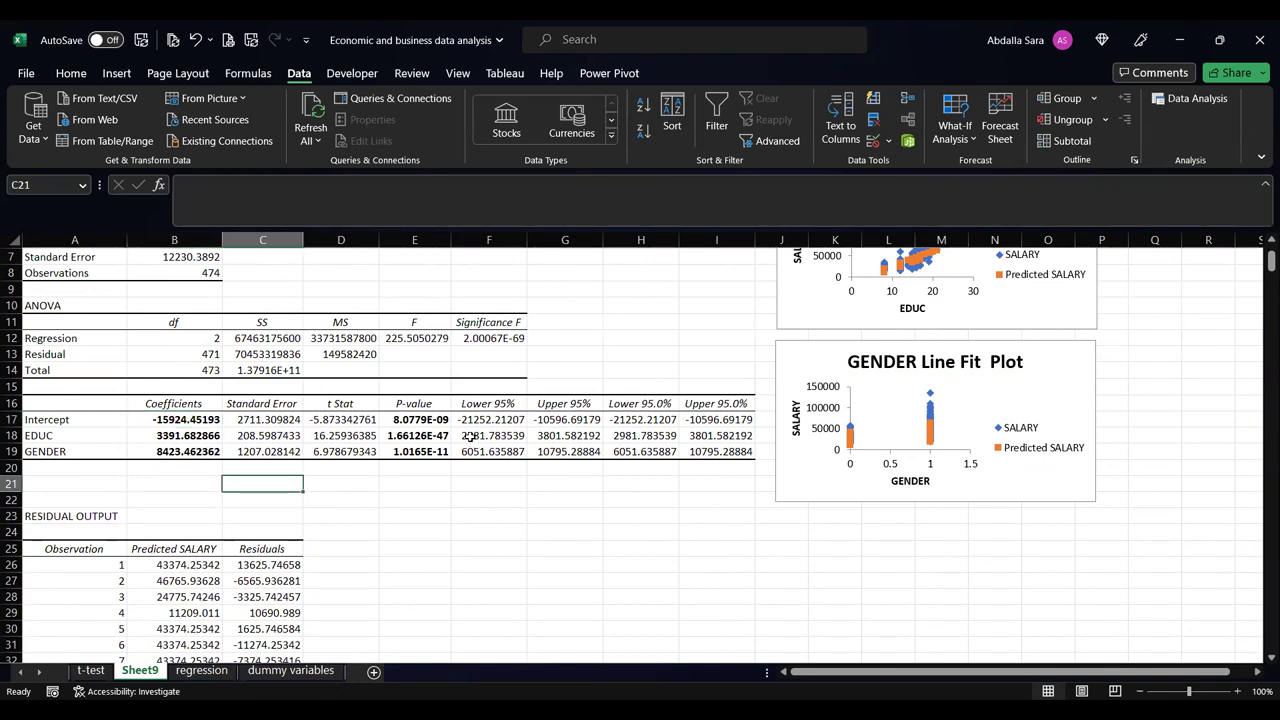
# - Review the Predicted SALARY and Residuals columns of the RESIDUAL OUTPUT table alongside the regression summary
pyautogui.scroll(-4, 469, 437)
pyautogui.click(110, 328)
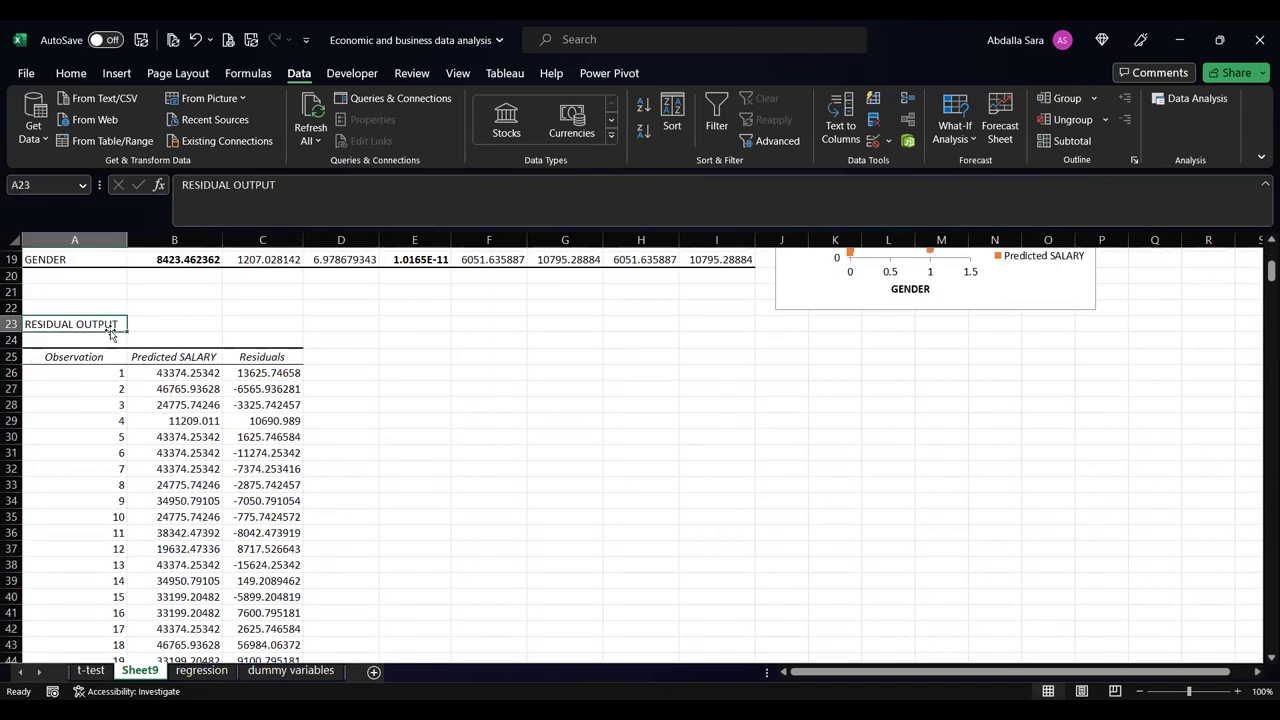
pyautogui.click(258, 373)
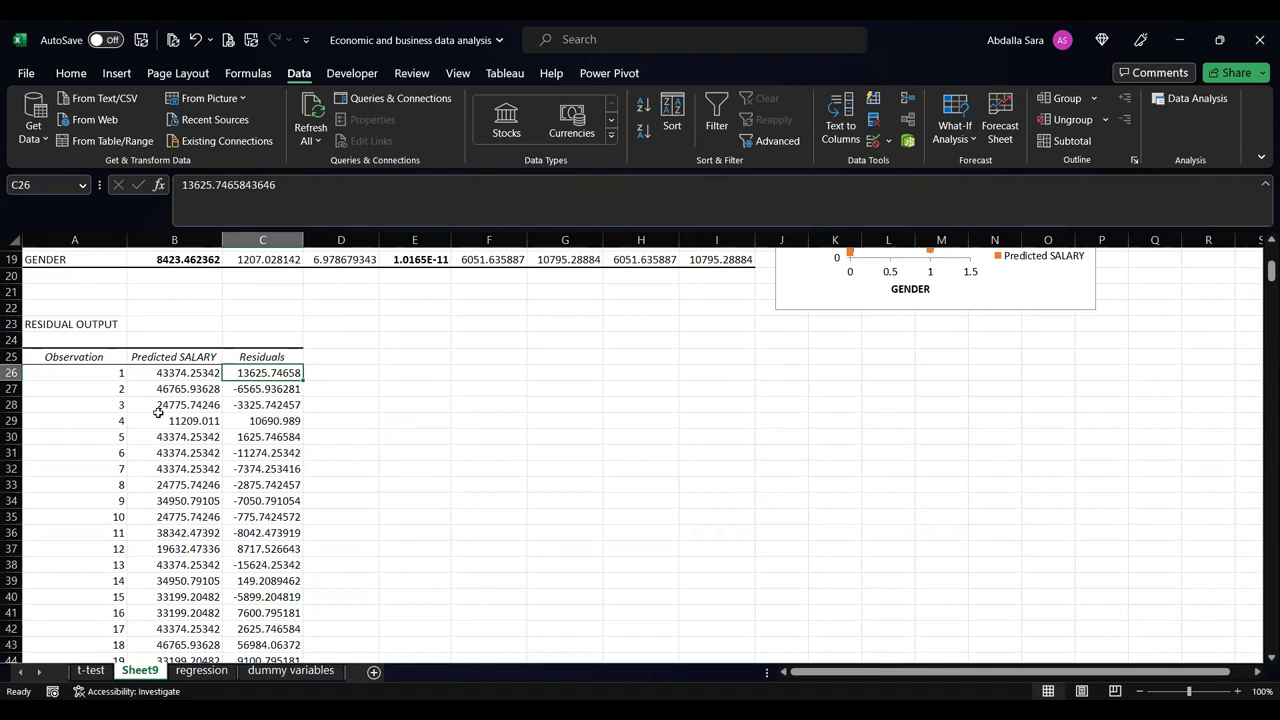
pyautogui.click(150, 379)
pyautogui.click(150, 357)
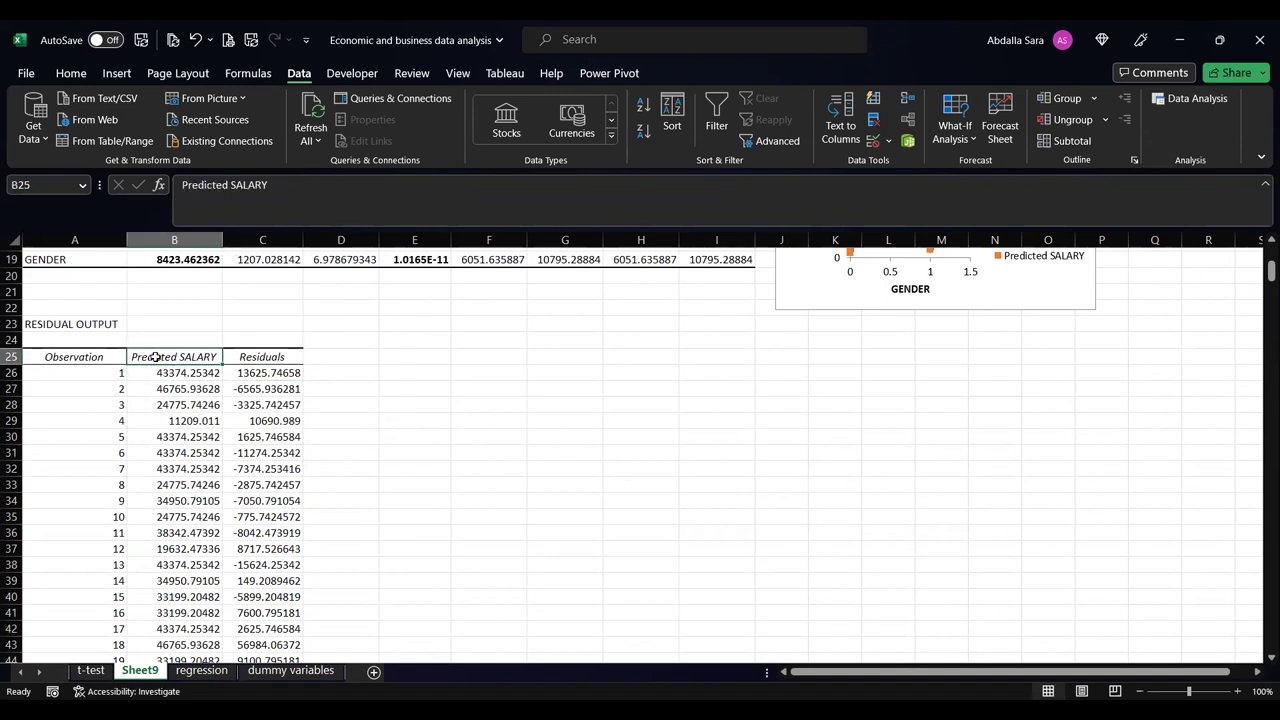
pyautogui.click(155, 378)
pyautogui.scroll(6, 6, 330)
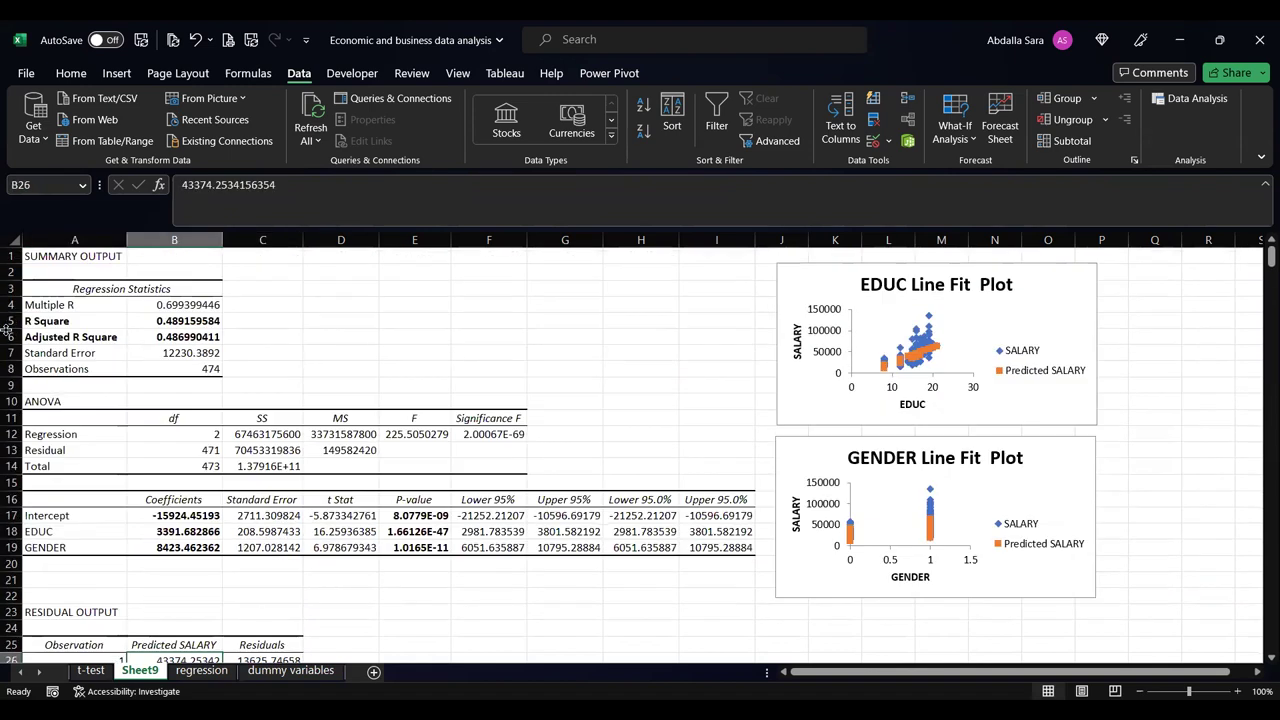
pyautogui.scroll(-6, 114, 449)
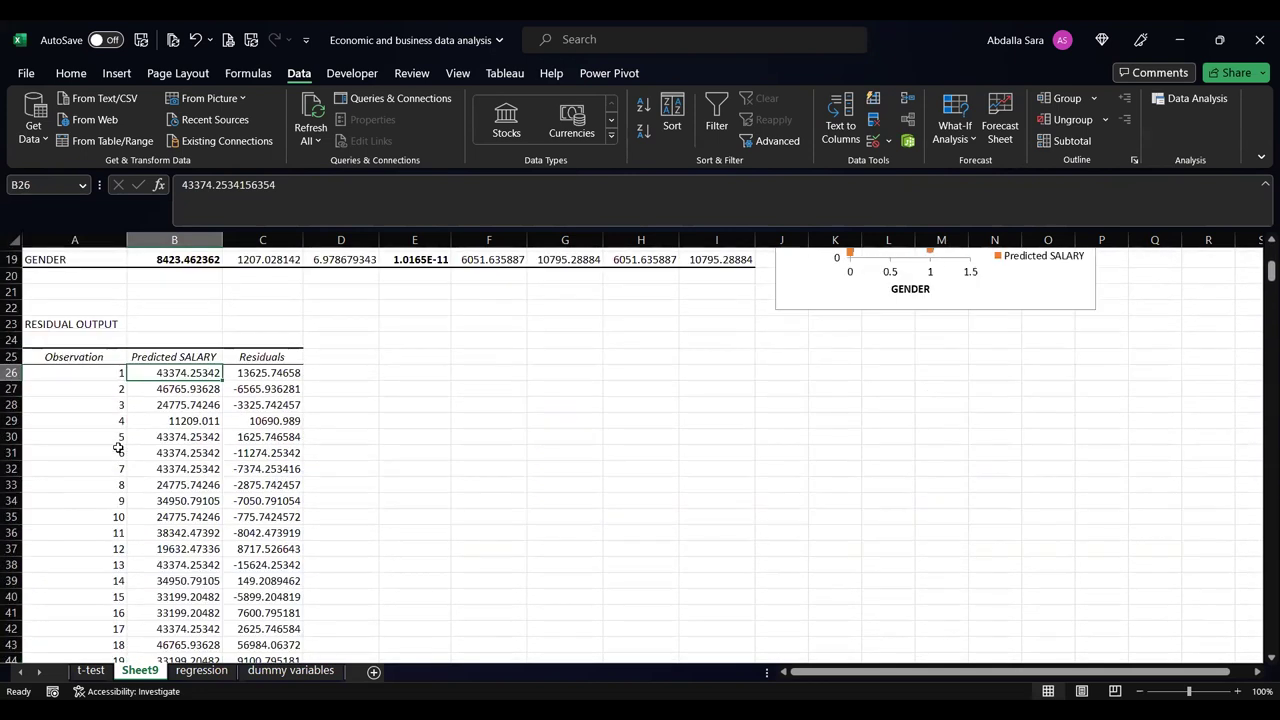
# - Compare the predicted salary in B26 with the residual in C26 for observation 1
pyautogui.click(114, 377)
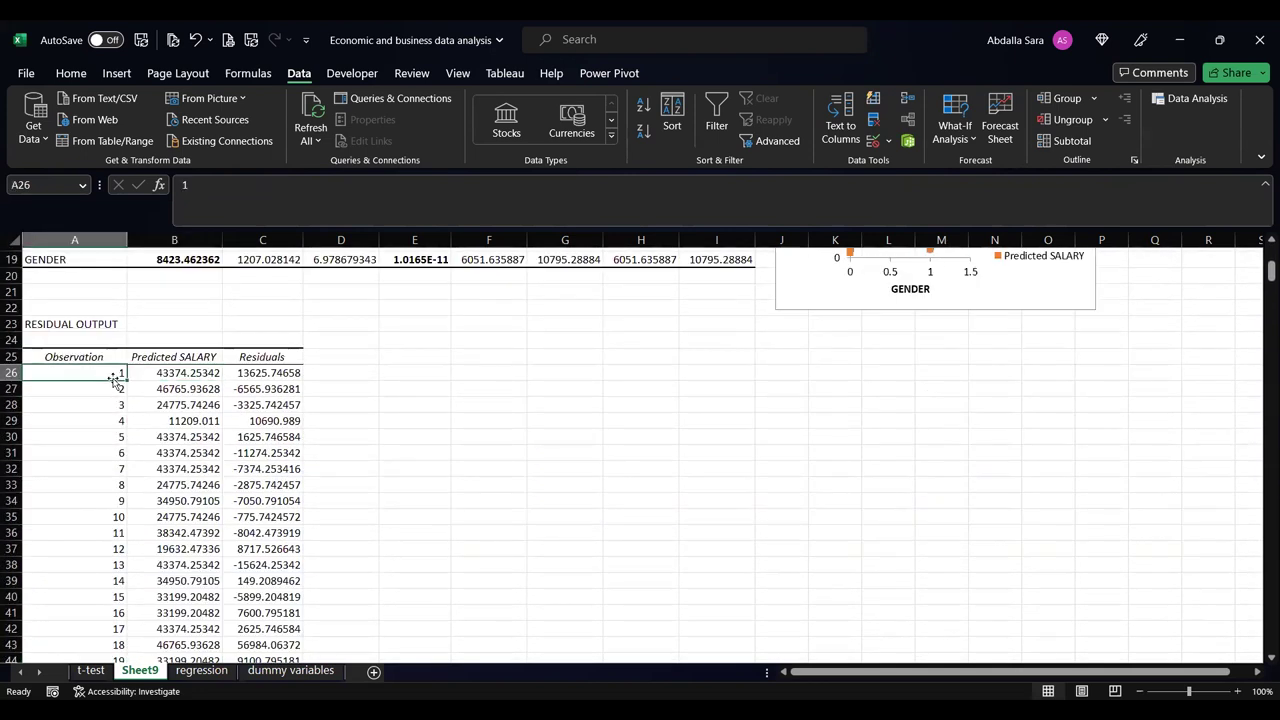
pyautogui.scroll(-3, 114, 378)
pyautogui.scroll(4, 114, 375)
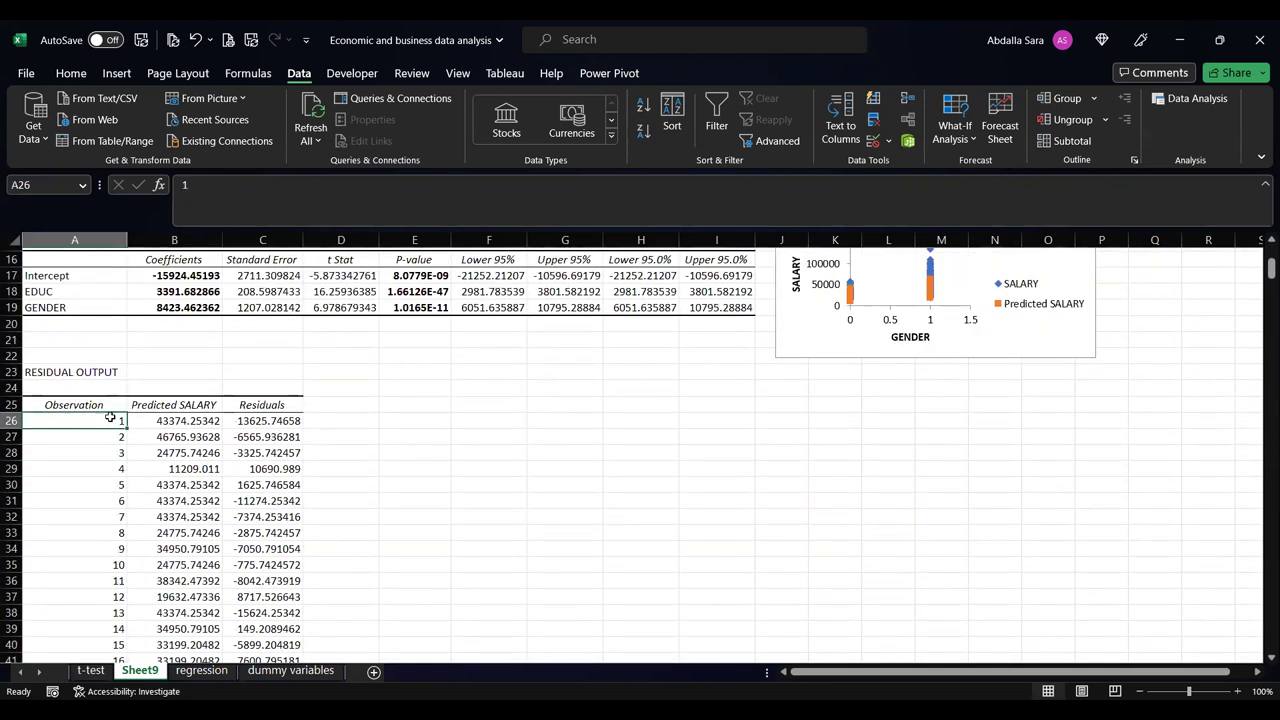
pyautogui.click(163, 423)
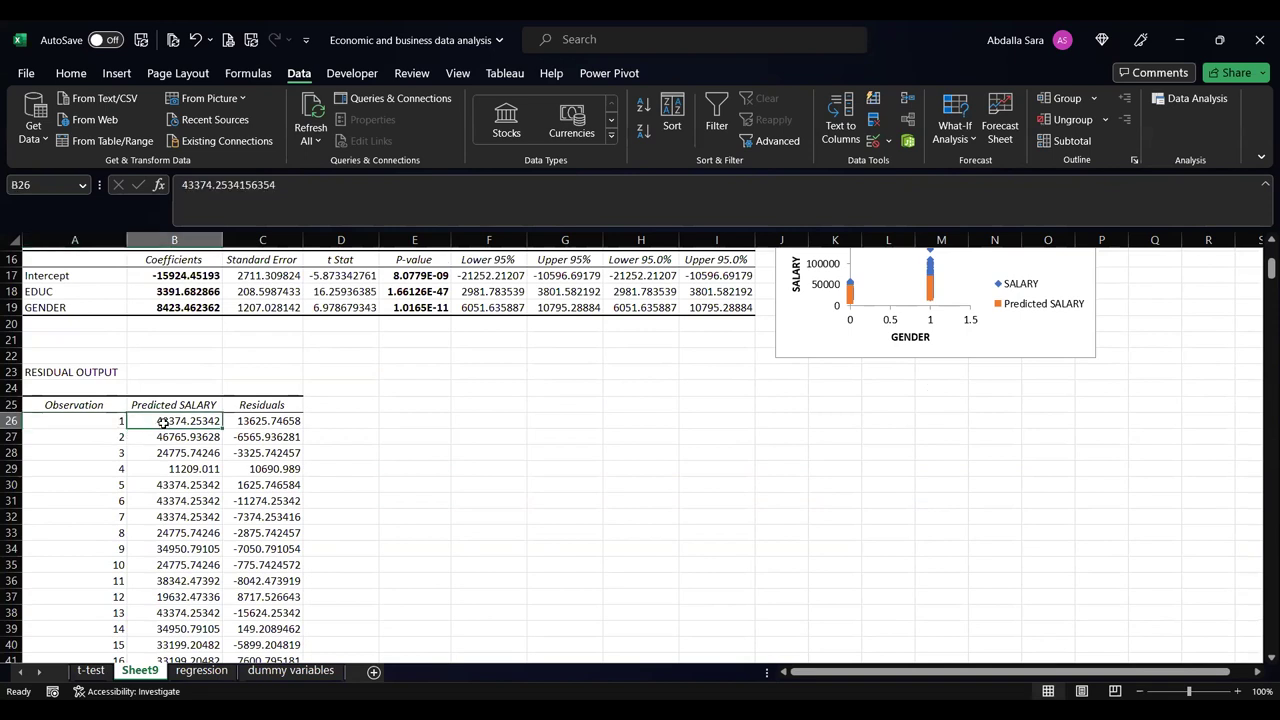
pyautogui.click(248, 424)
pyautogui.click(204, 422)
# - Insert a histogram of the Residuals values in C26:C499
pyautogui.click(270, 421)
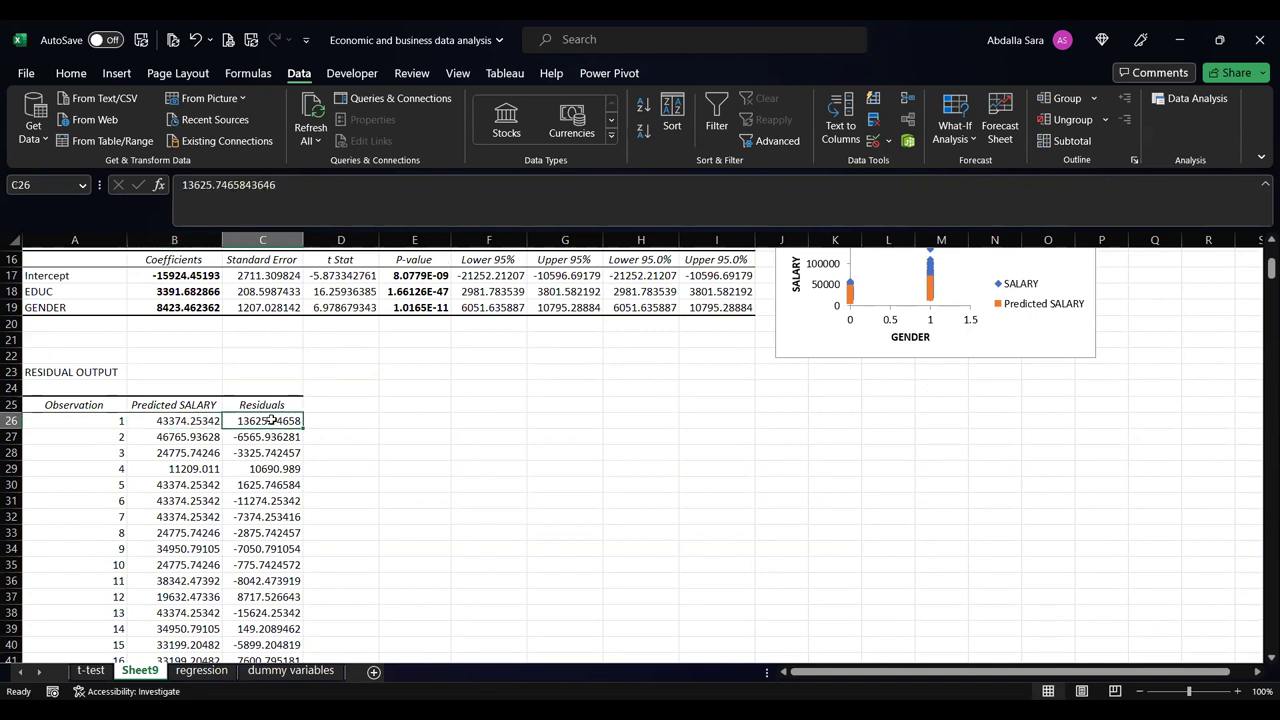
pyautogui.hotkey('ctrl', 'shift', 'Down')
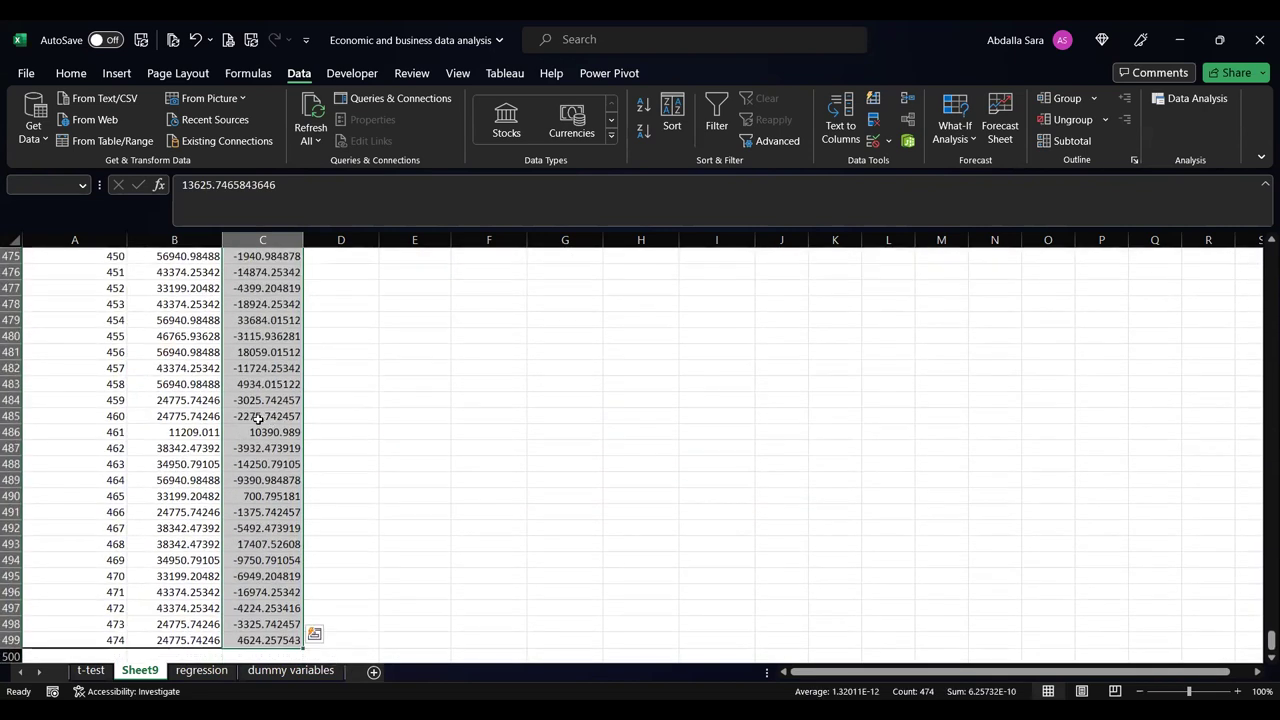
pyautogui.click(117, 74)
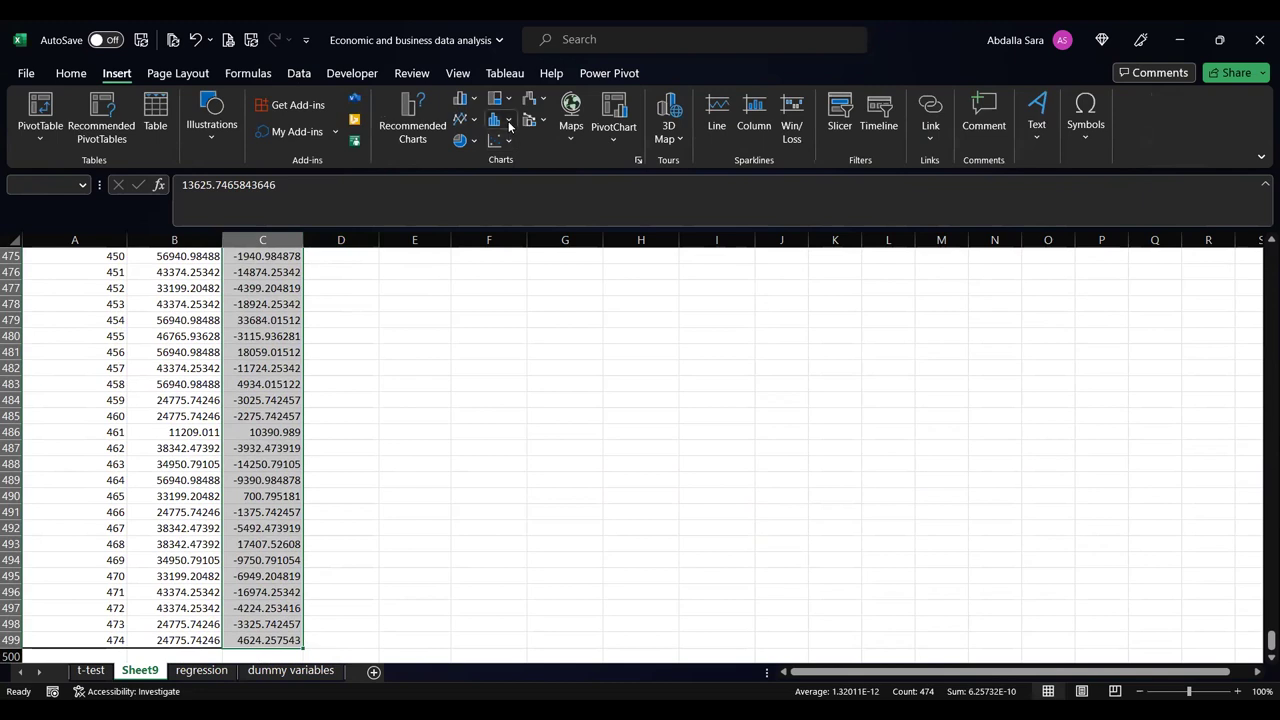
pyautogui.click(507, 180)
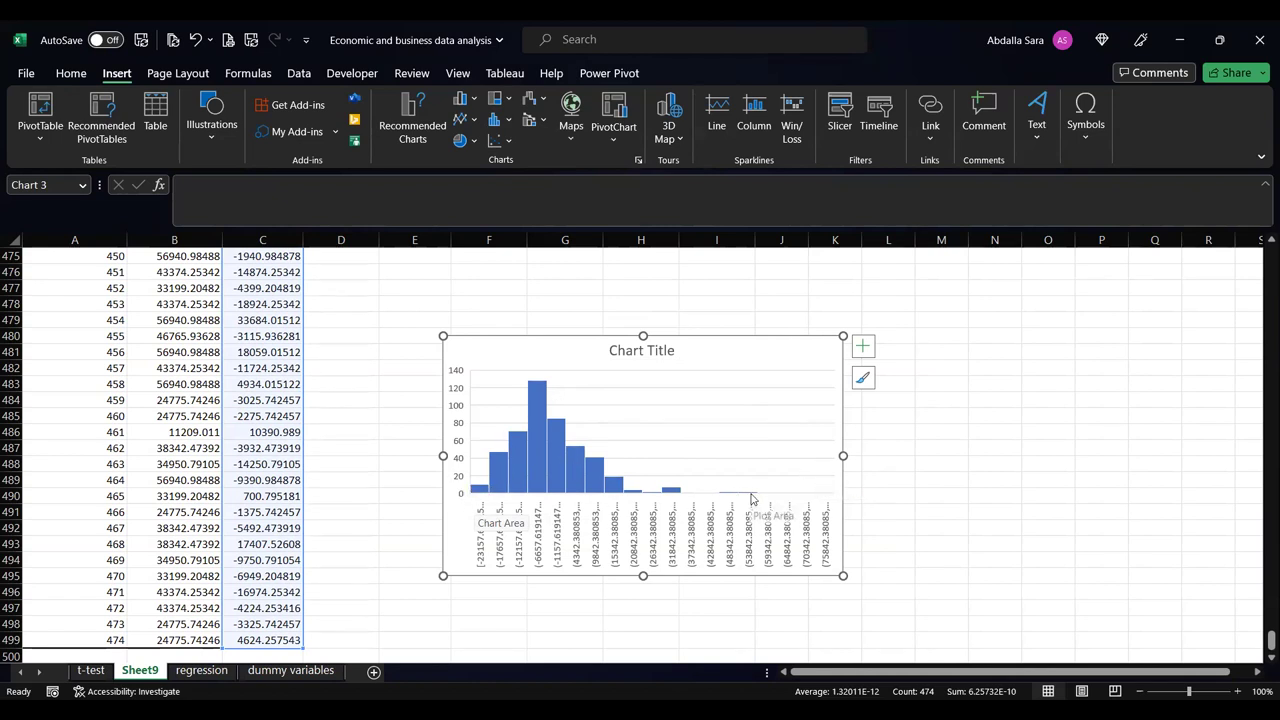
pyautogui.moveTo(752, 496)
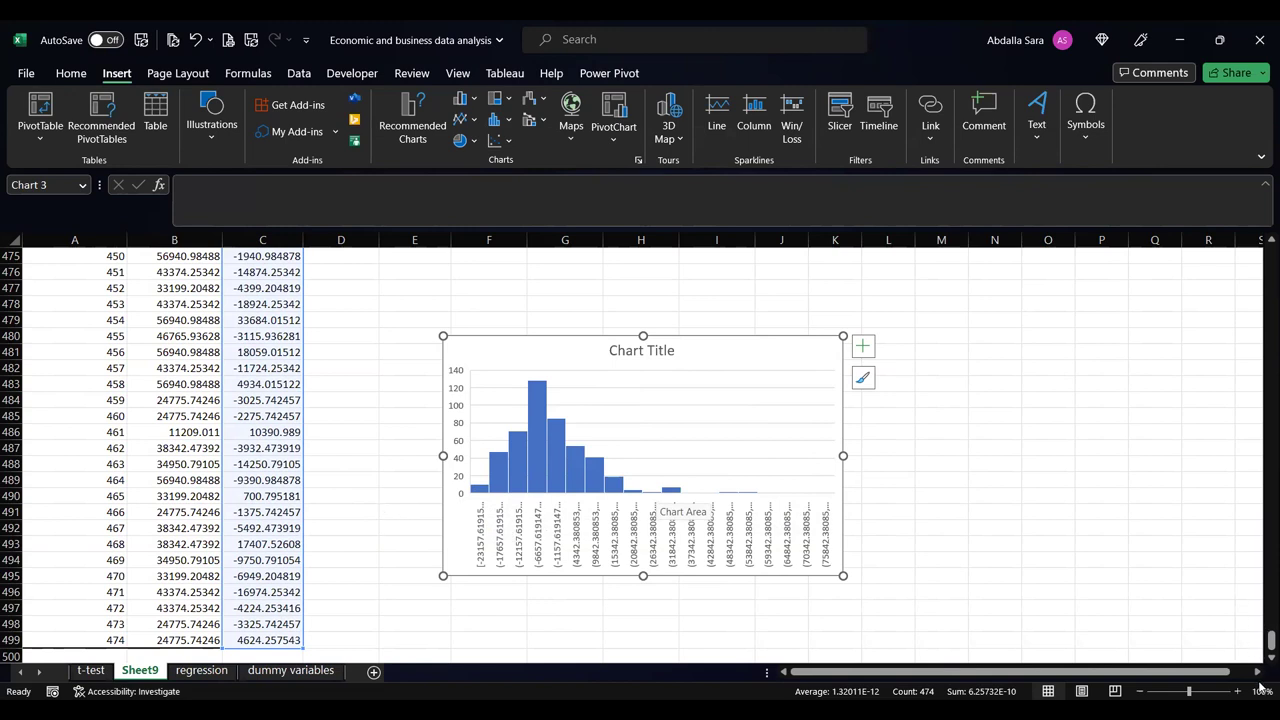
# - Enlarge the EDUC Line Fit Plot and move the GENDER Line Fit Plot off it, over the regression statistics
pyautogui.moveTo(1271, 640); pyautogui.dragTo(1262, 236)
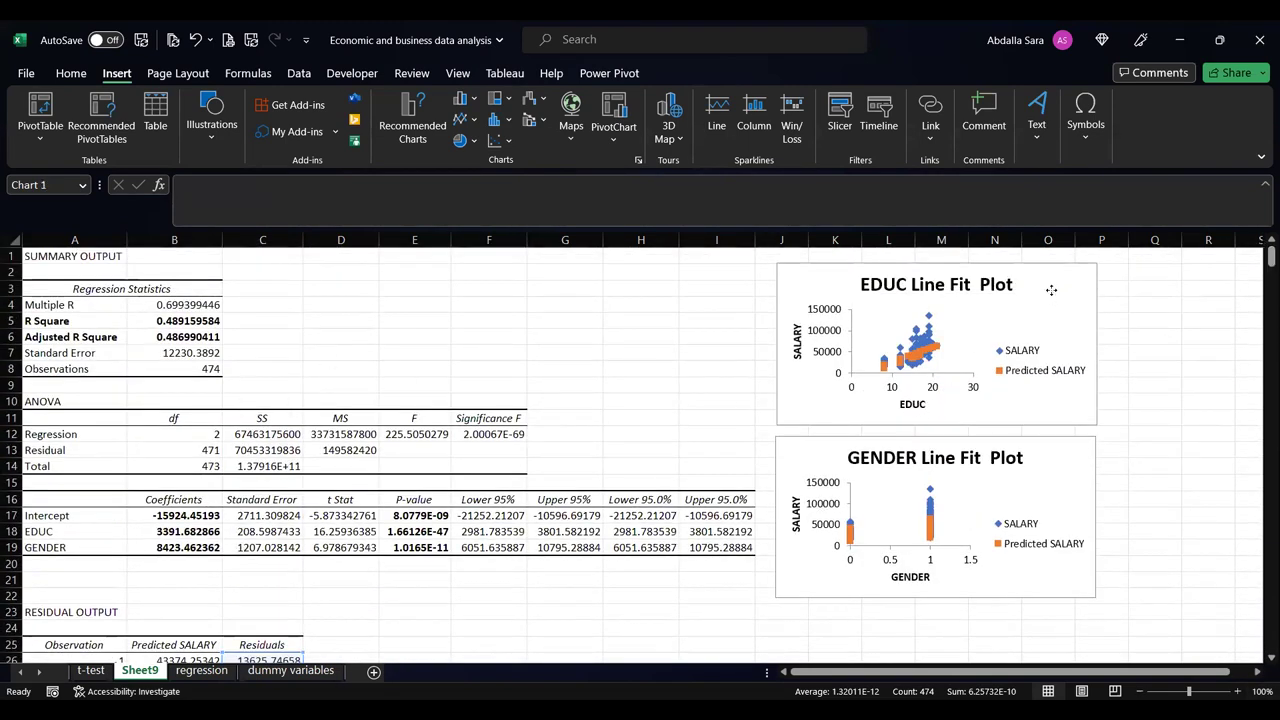
pyautogui.click(985, 418)
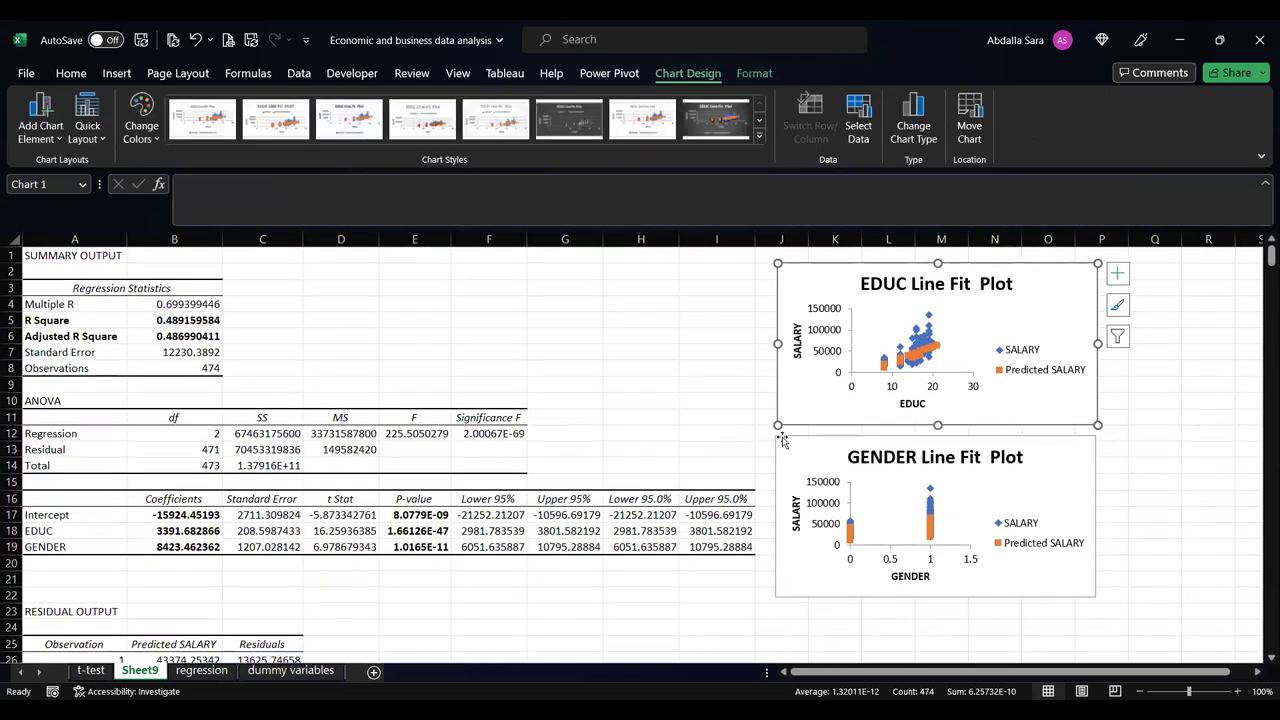
pyautogui.moveTo(779, 426); pyautogui.dragTo(468, 583)
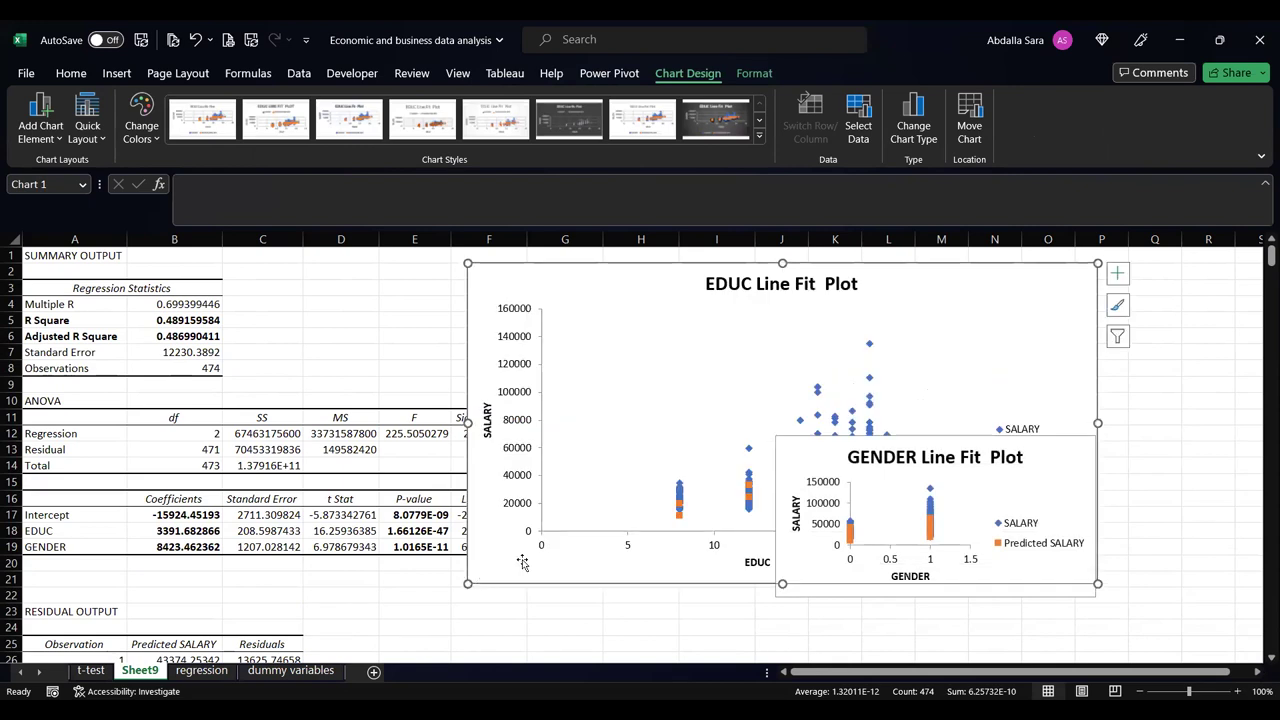
pyautogui.moveTo(988, 456); pyautogui.dragTo(1040, 506)
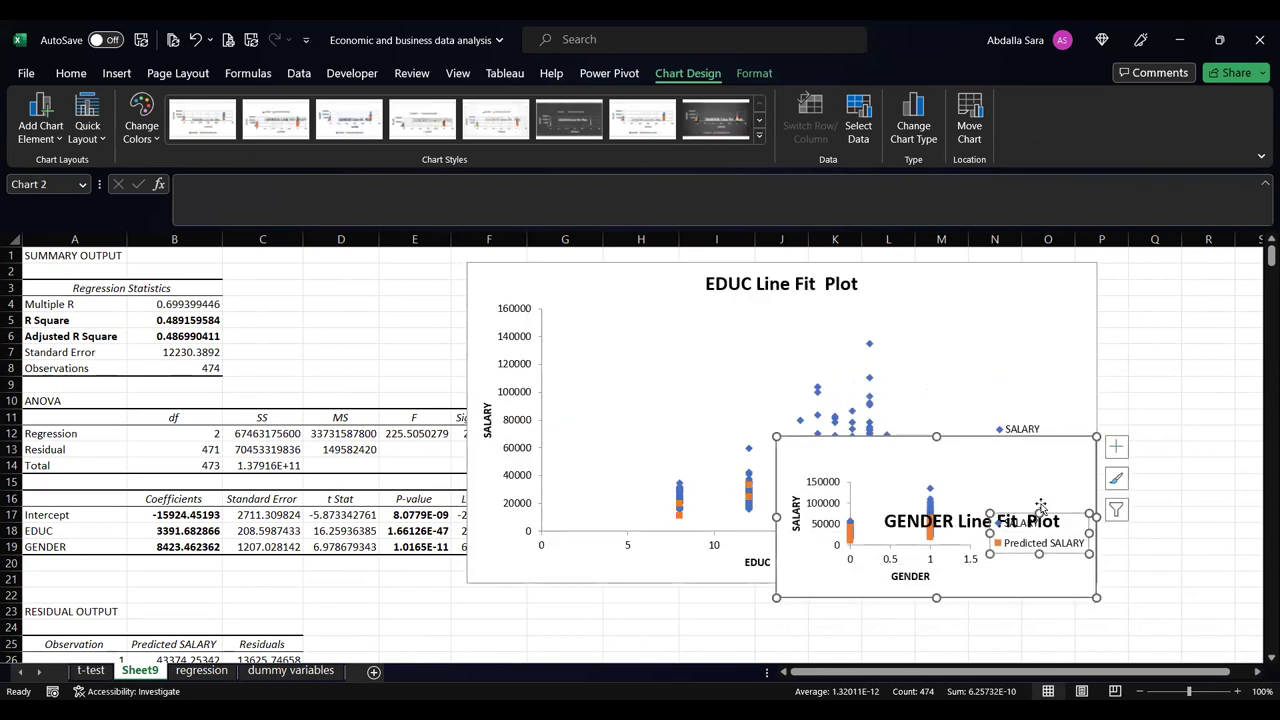
pyautogui.hotkey('ctrl', 'z')
pyautogui.moveTo(1071, 451); pyautogui.dragTo(367, 326)
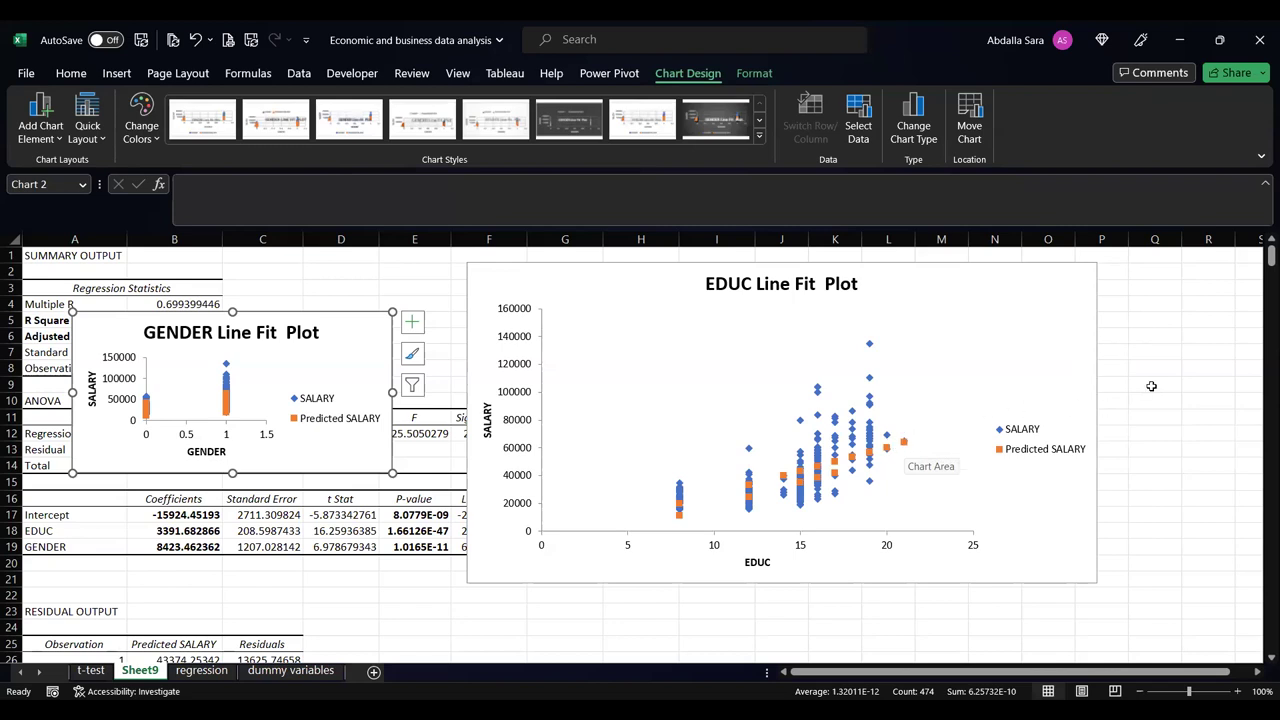
pyautogui.click(578, 297)
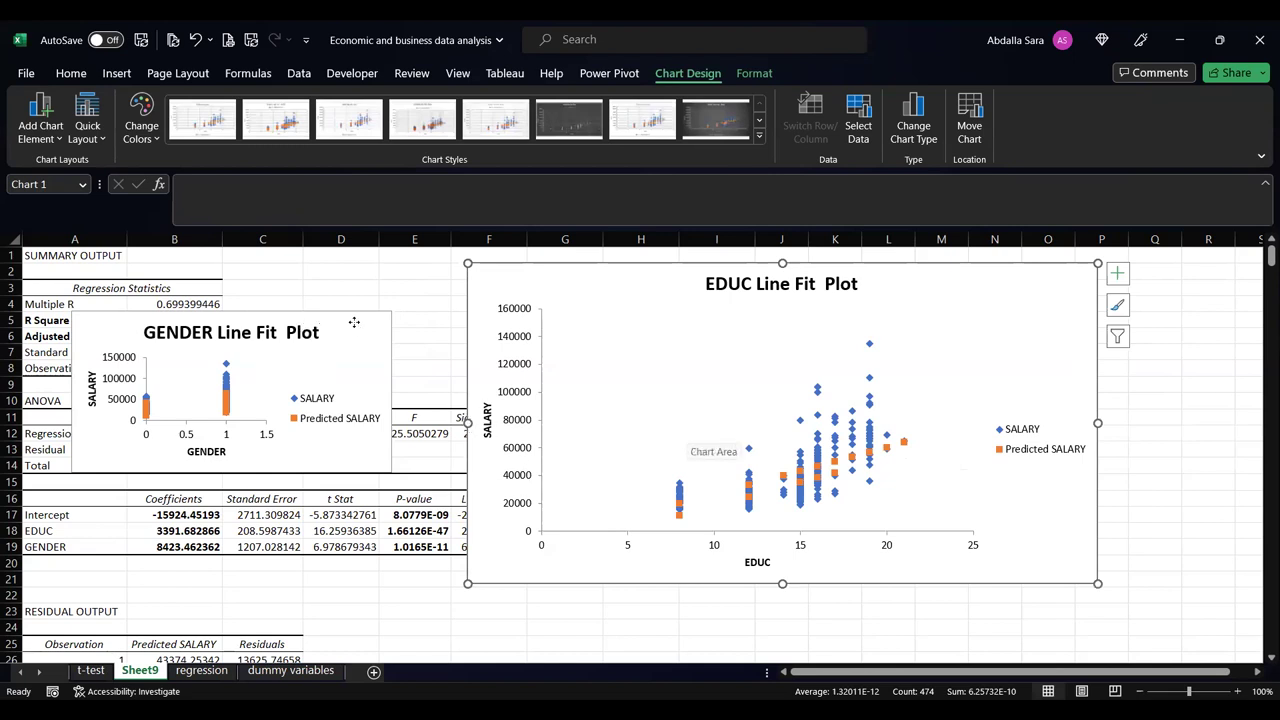
# - Enlarge the GENDER Line Fit Plot and move both line fit plots clear of the regression statistics and ANOVA tables
pyautogui.click(380, 462)
pyautogui.moveTo(392, 472); pyautogui.dragTo(682, 636)
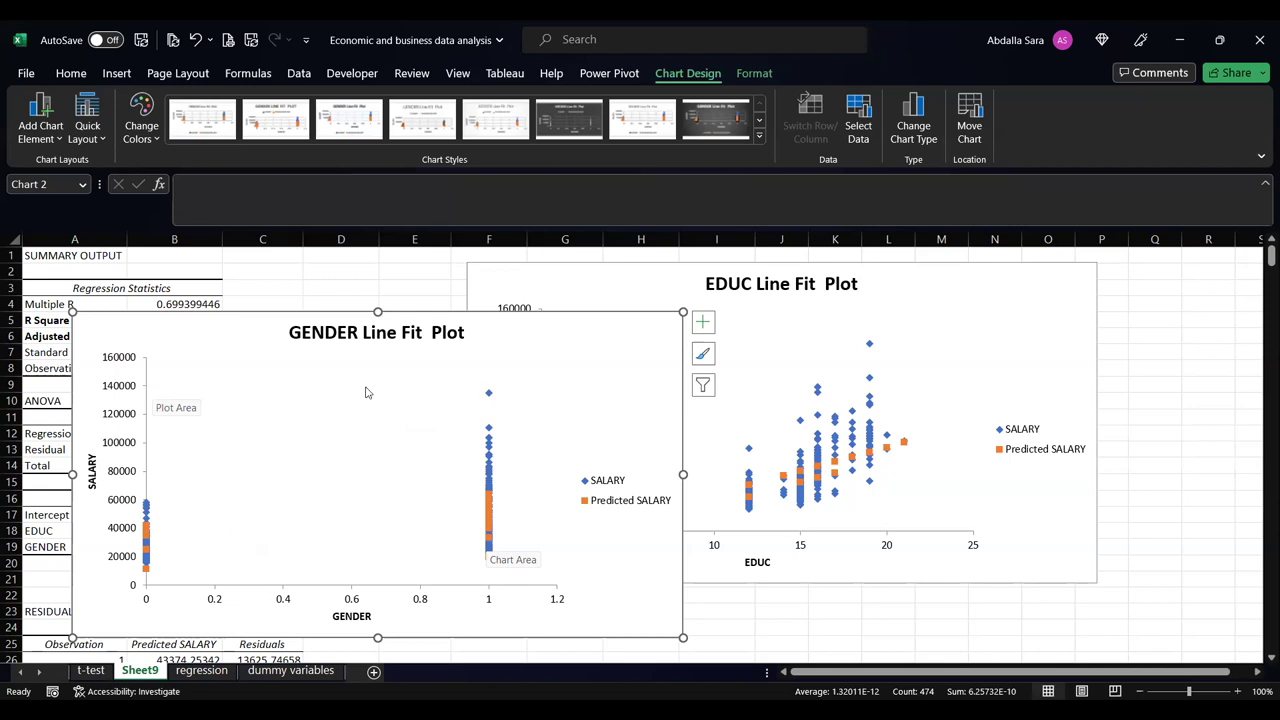
pyautogui.moveTo(309, 381); pyautogui.dragTo(801, 347)
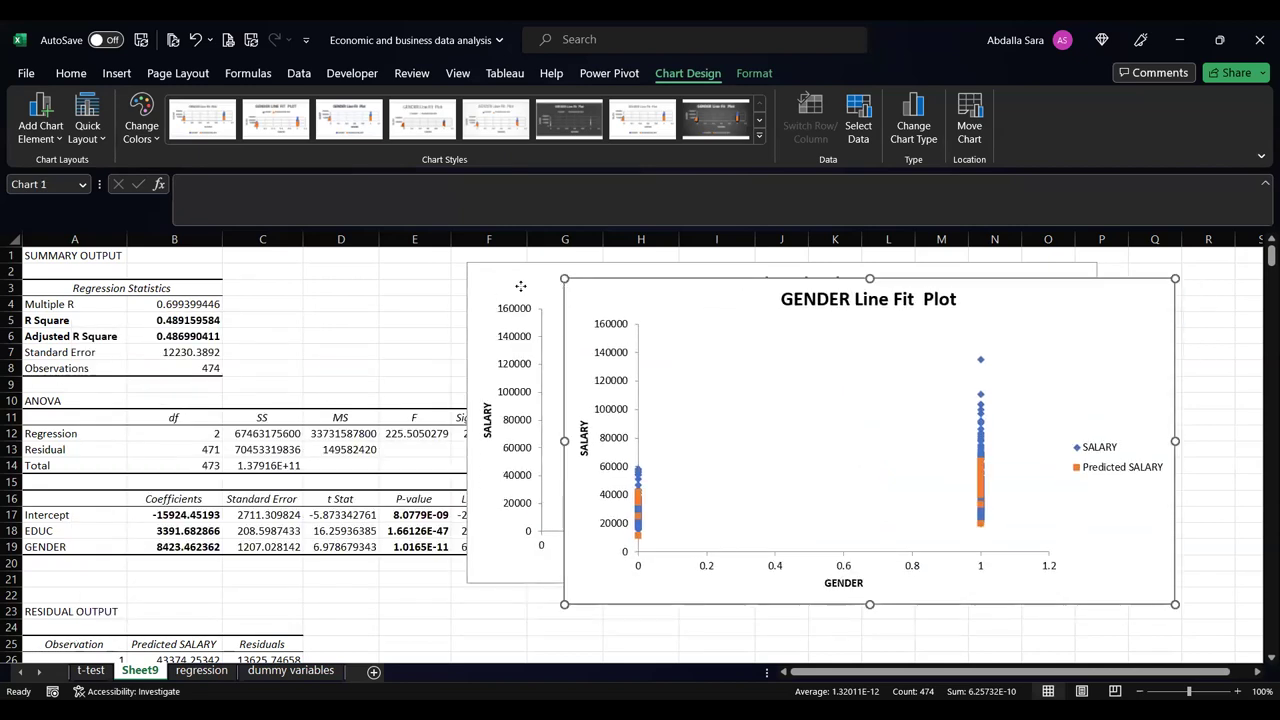
pyautogui.moveTo(697, 298); pyautogui.dragTo(759, 315)
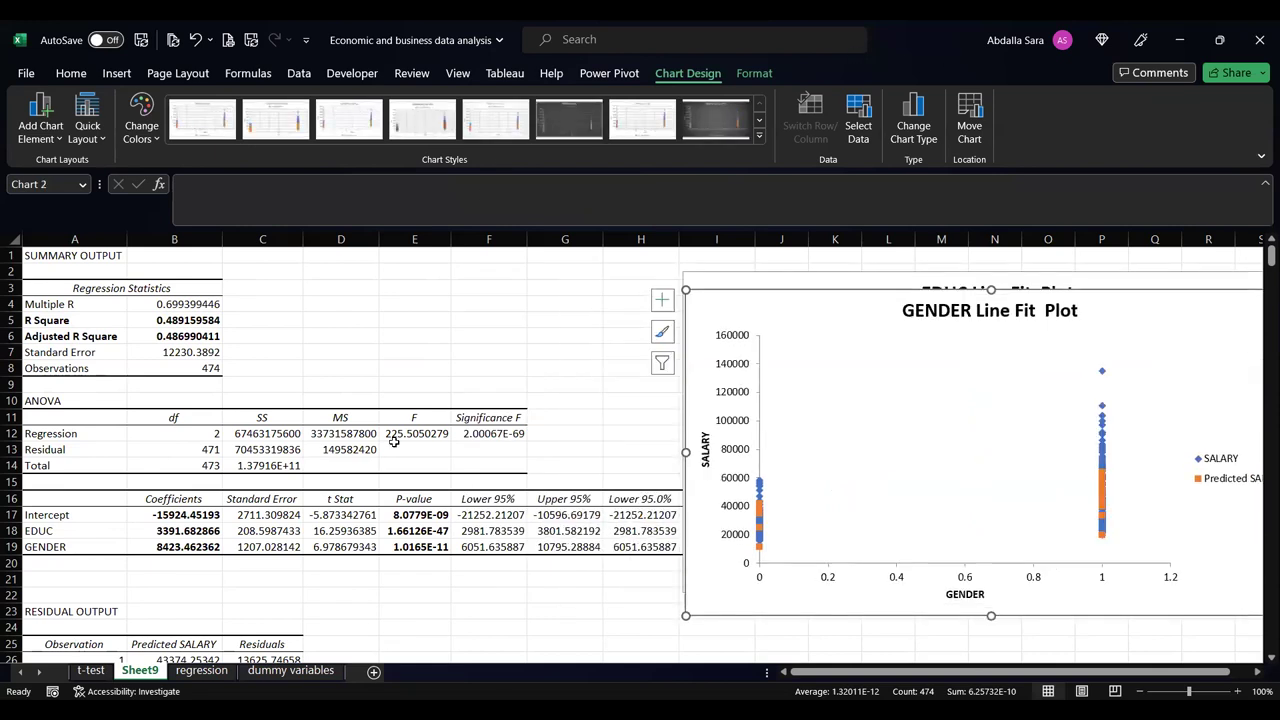
# - On the dummy variables sheet, review the Operational, Middle and Top job category codes and inspect the dummy formula in B6
pyautogui.click(285, 670)
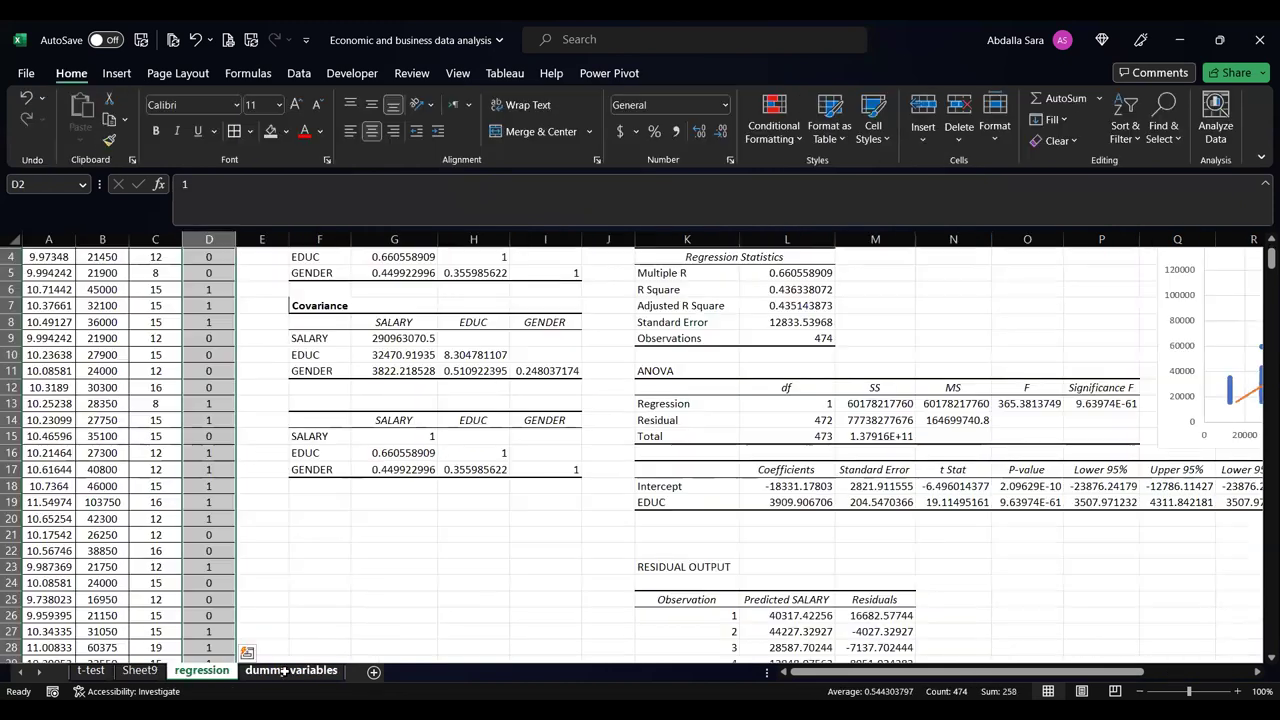
pyautogui.click(266, 416)
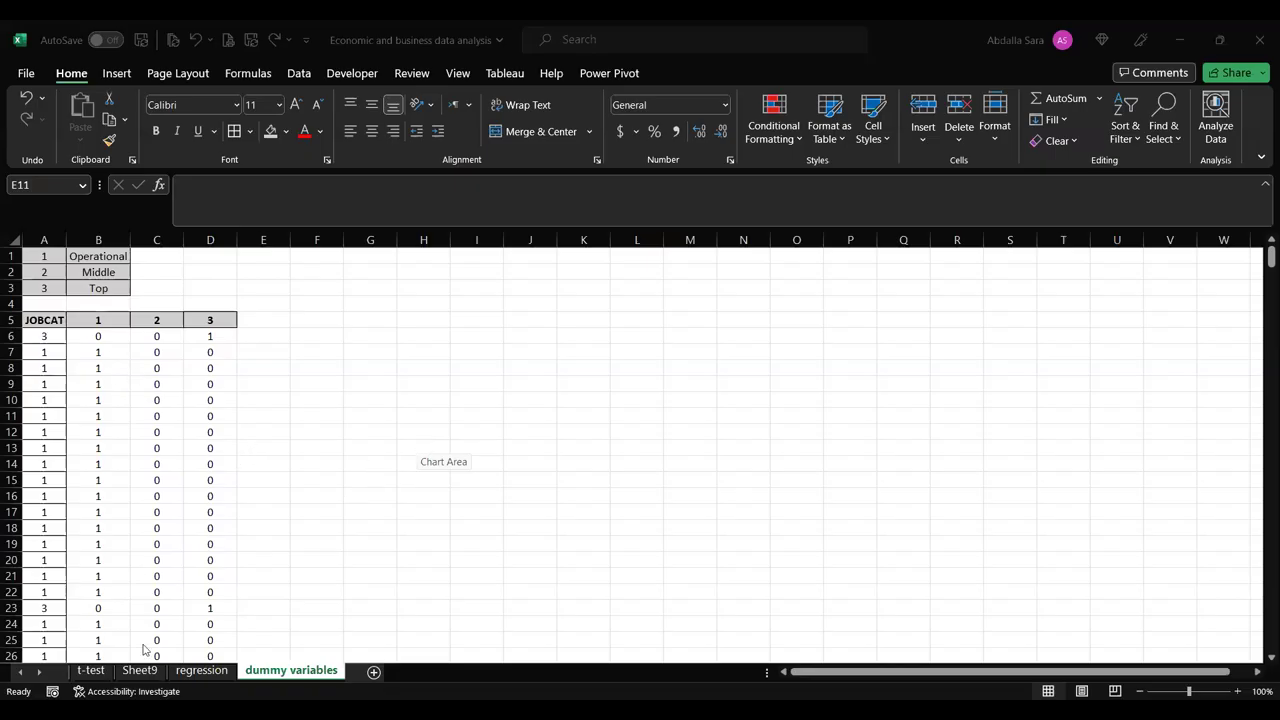
pyautogui.click(44, 320)
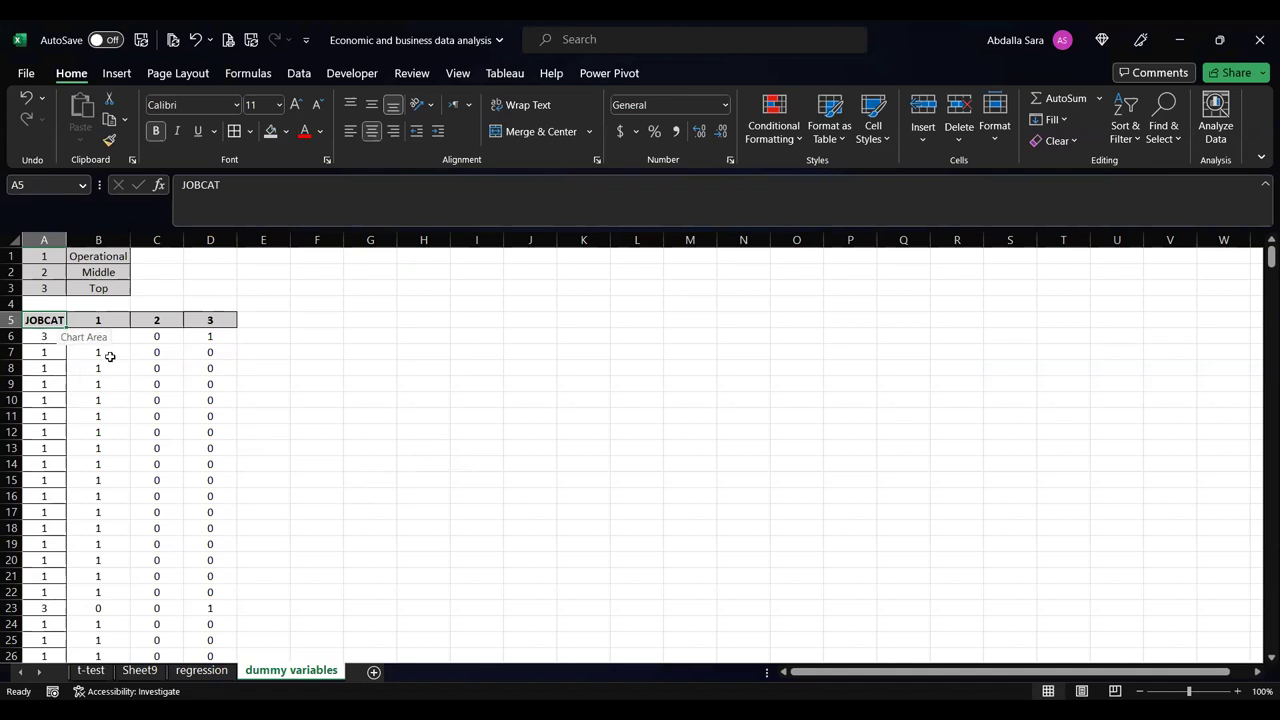
pyautogui.click(90, 262)
pyautogui.click(93, 272)
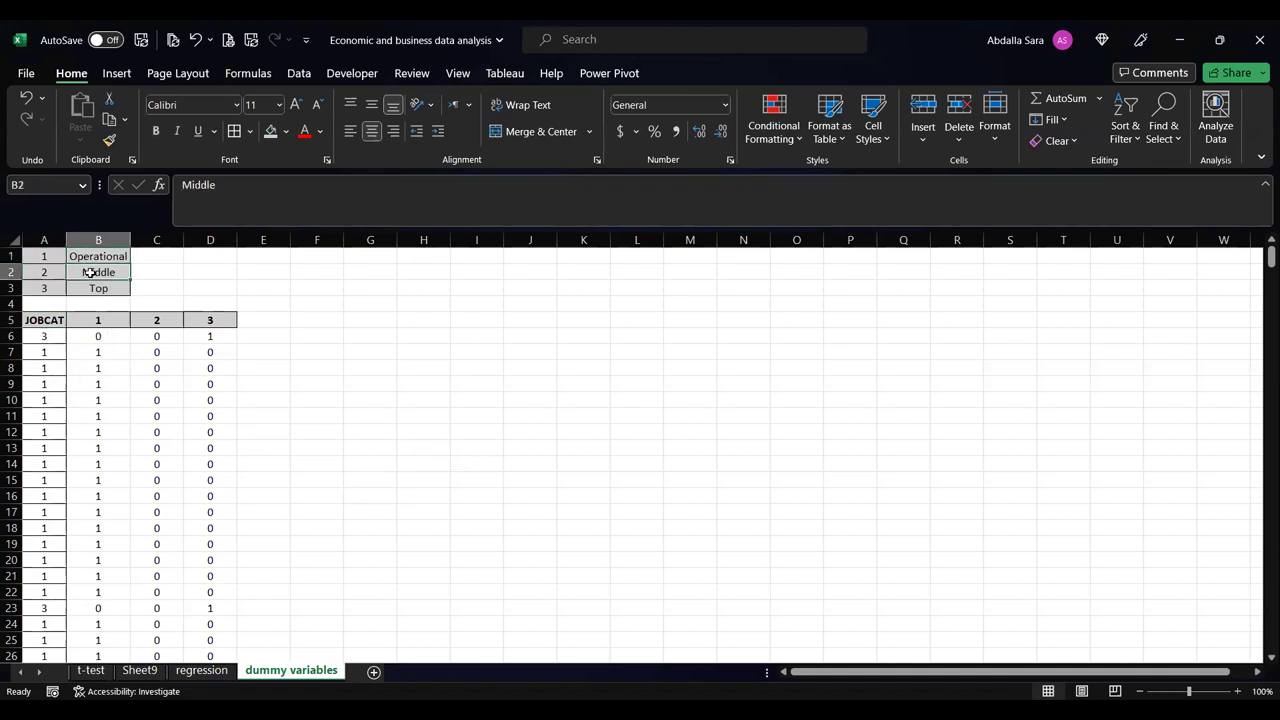
pyautogui.click(86, 288)
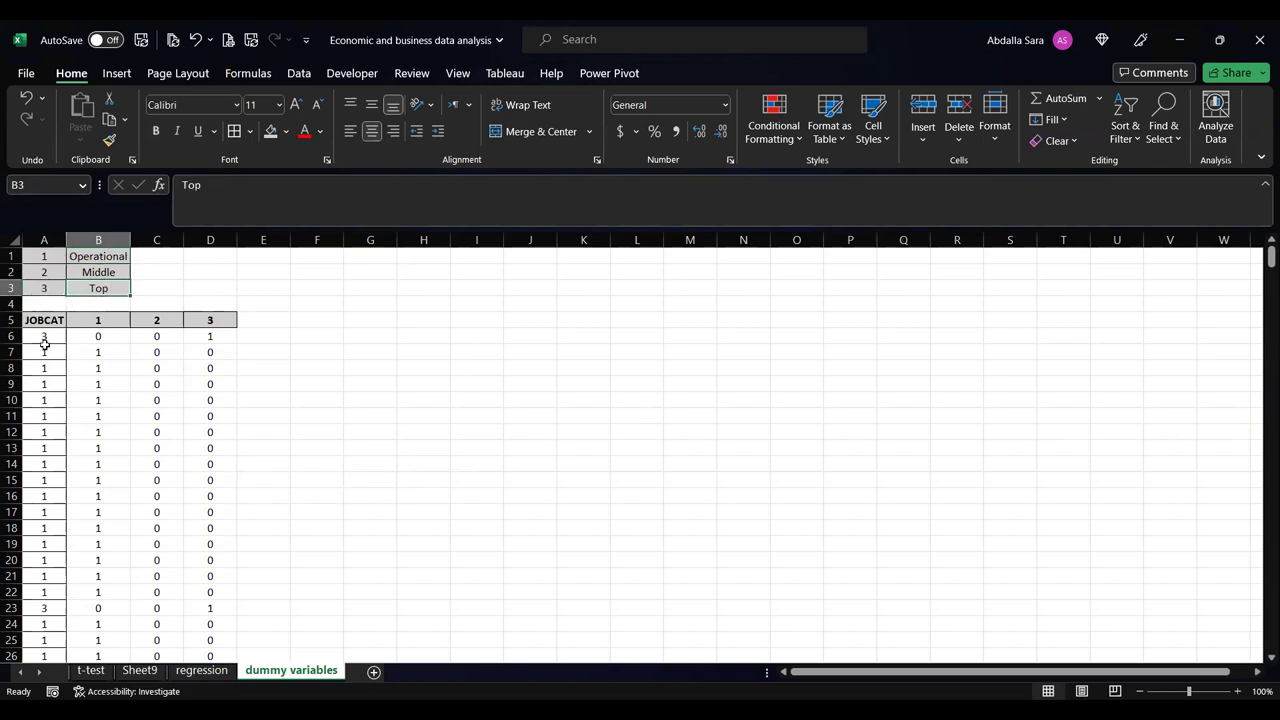
pyautogui.click(94, 338)
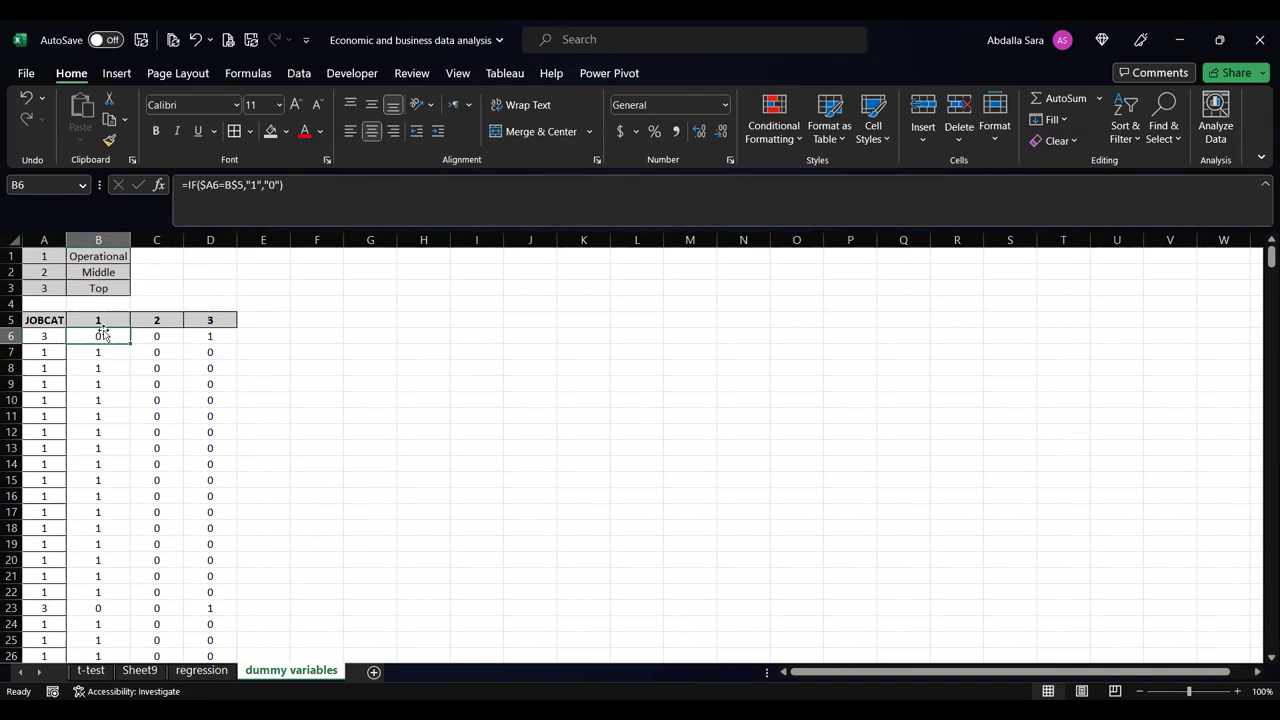
# - Examine the dummy columns headed 1, 2 and 3 against the JOBCAT codes, including the formulas in B7, D6 and D7
pyautogui.moveTo(97, 320); pyautogui.dragTo(205, 416)
pyautogui.moveTo(199, 486); pyautogui.dragTo(199, 484)
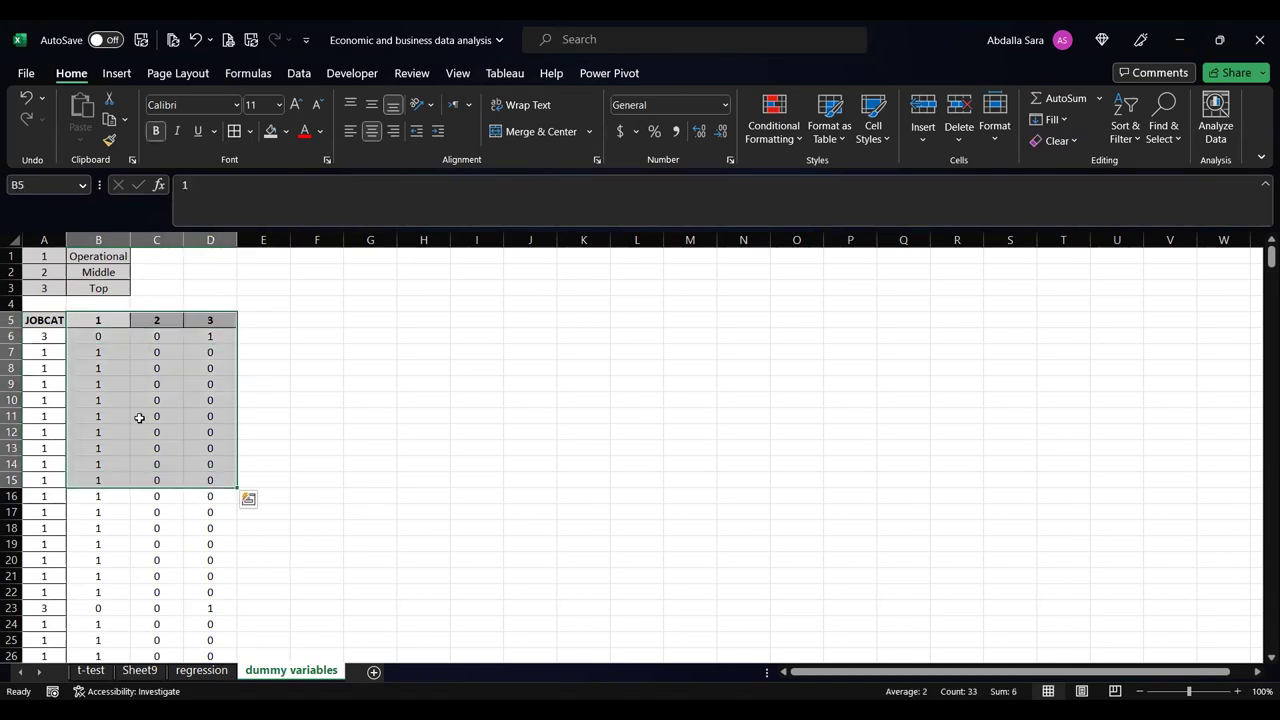
pyautogui.click(108, 354)
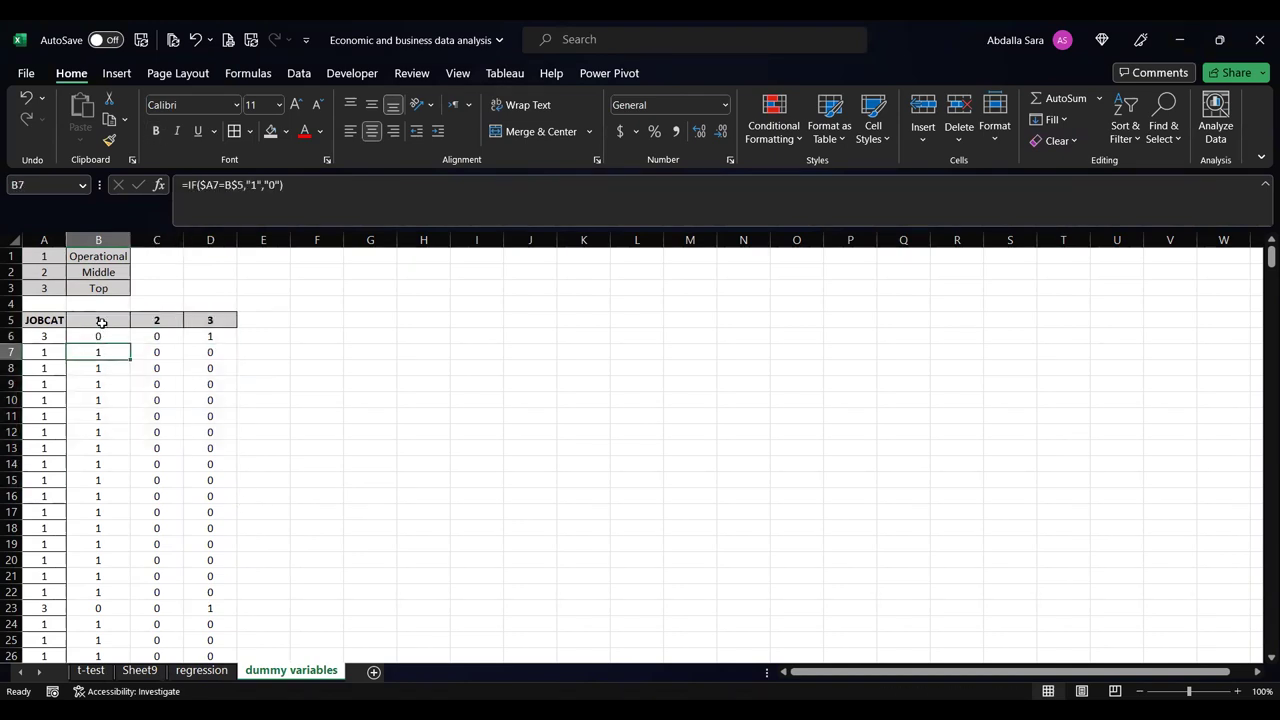
pyautogui.click(101, 322)
pyautogui.click(43, 323)
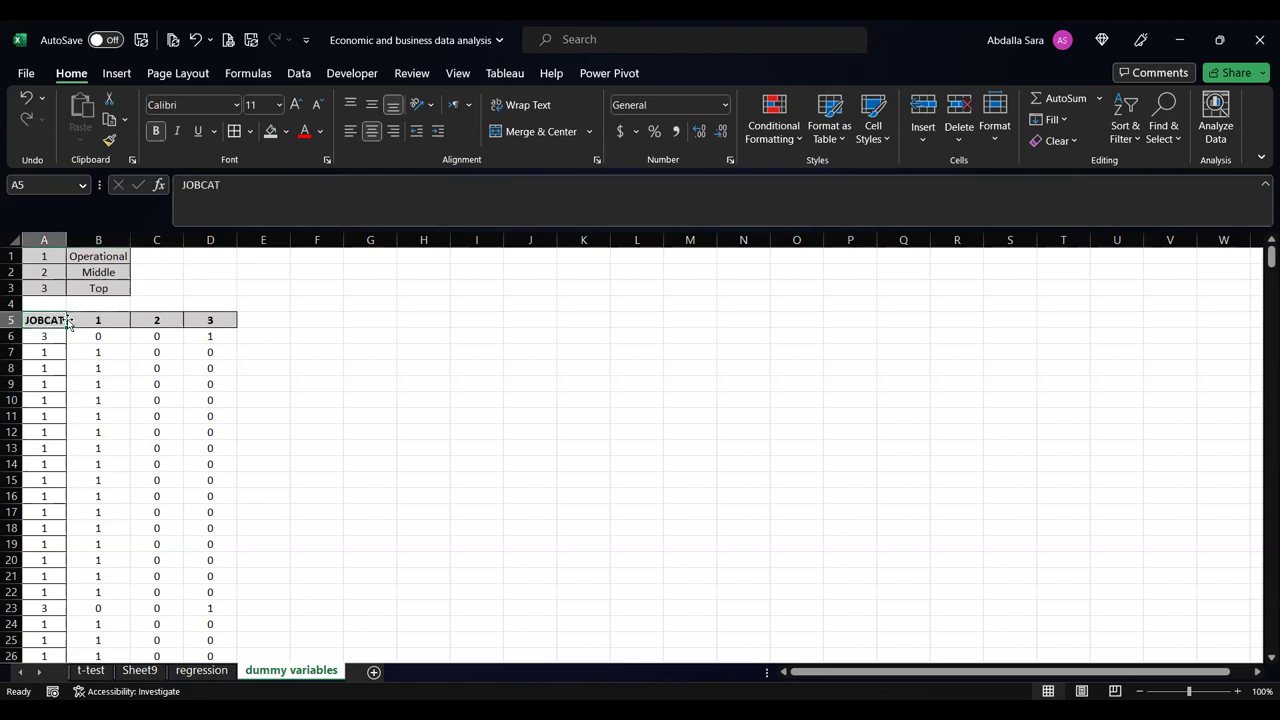
pyautogui.click(99, 319)
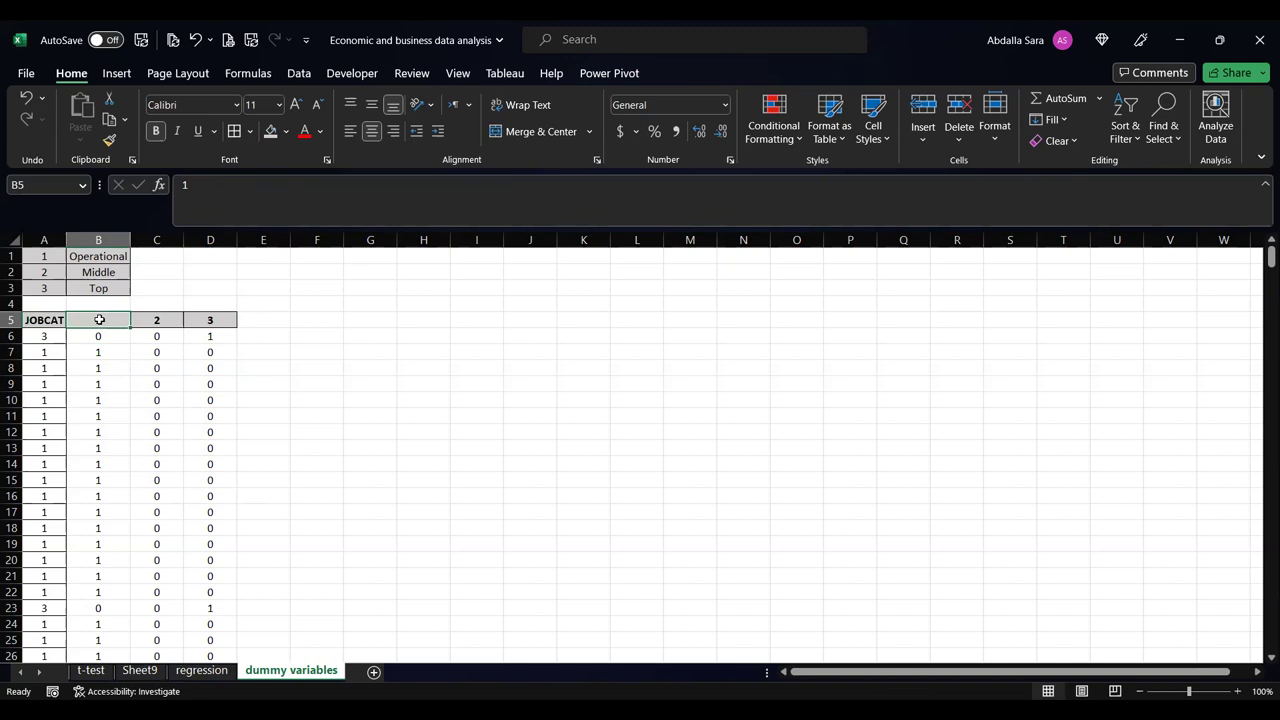
pyautogui.click(164, 319)
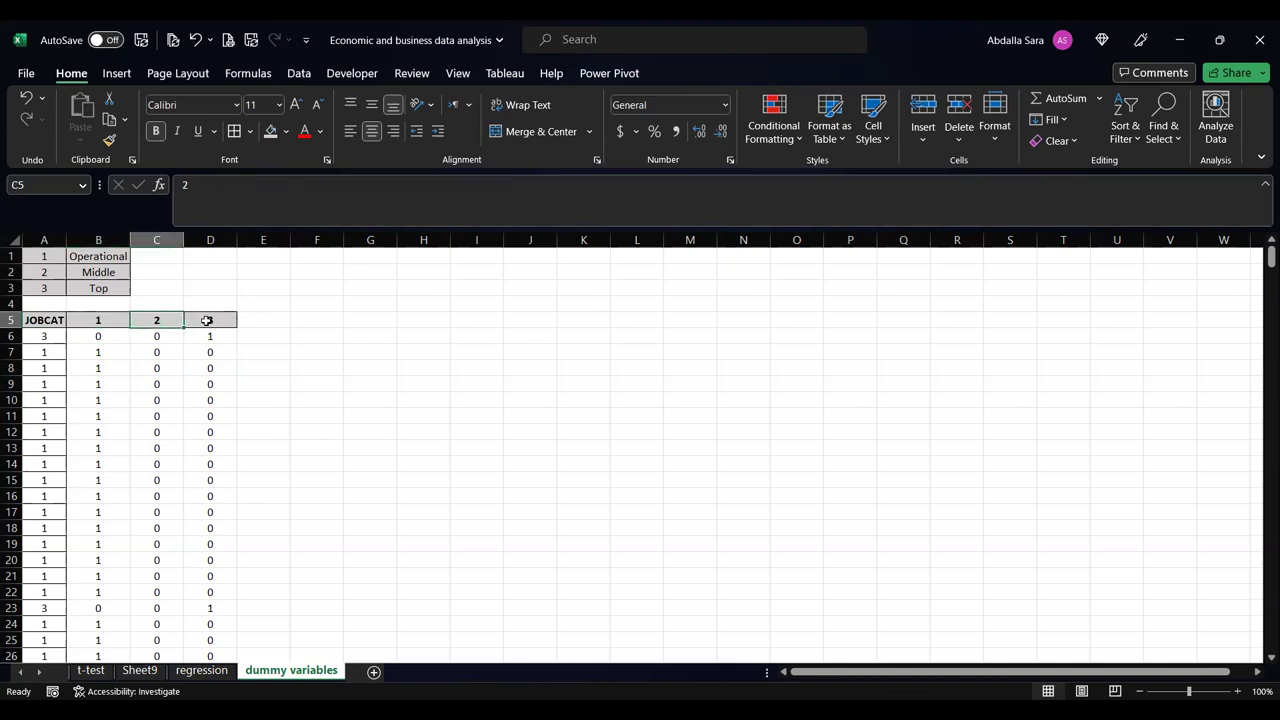
pyautogui.click(206, 320)
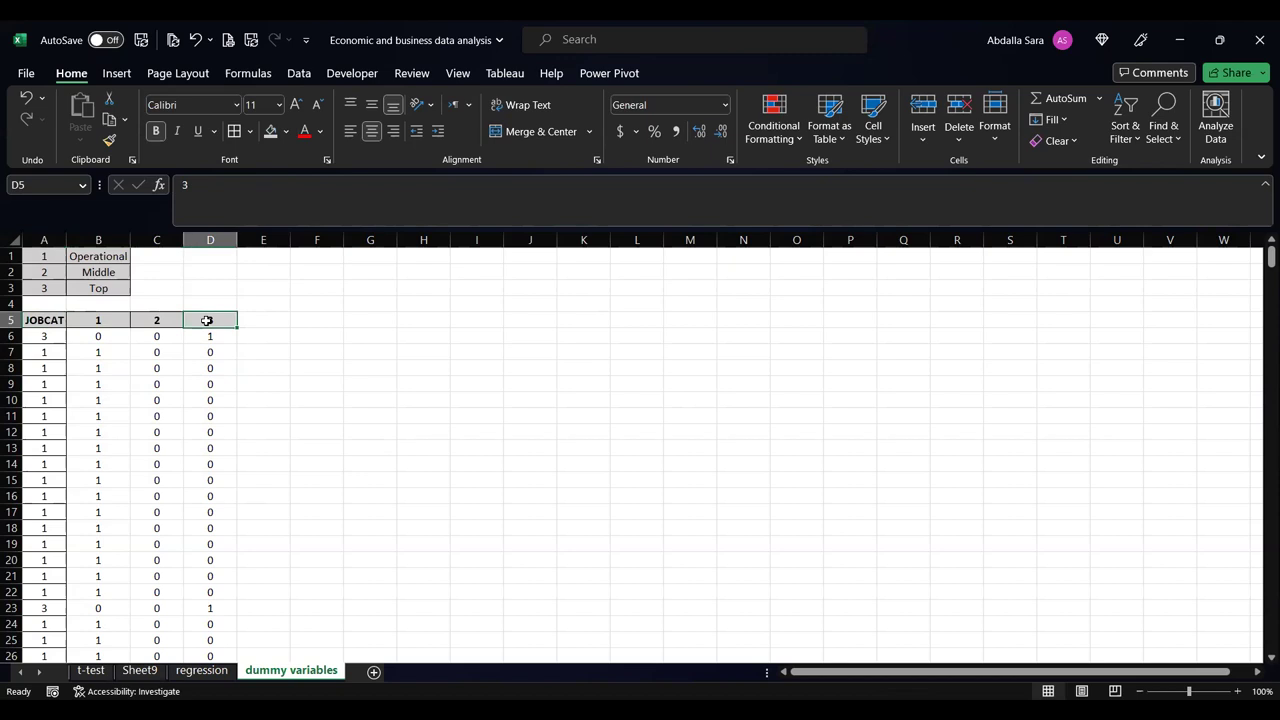
pyautogui.click(205, 341)
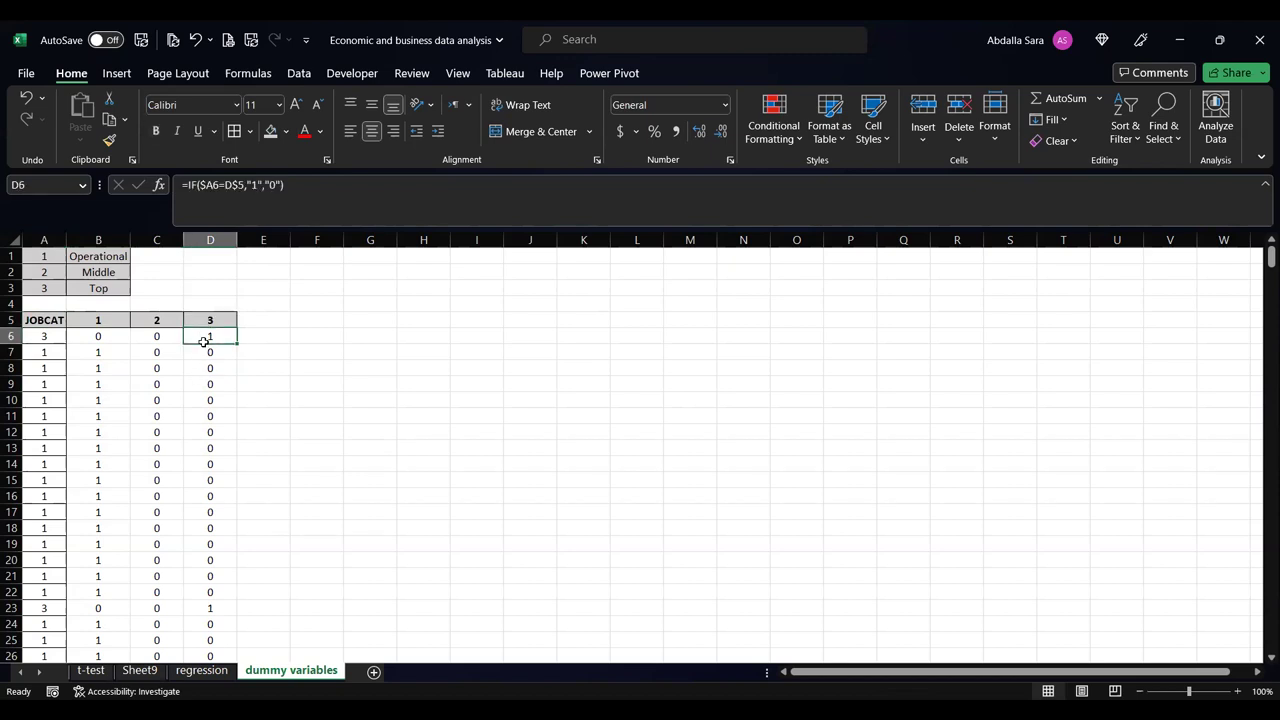
pyautogui.click(208, 350)
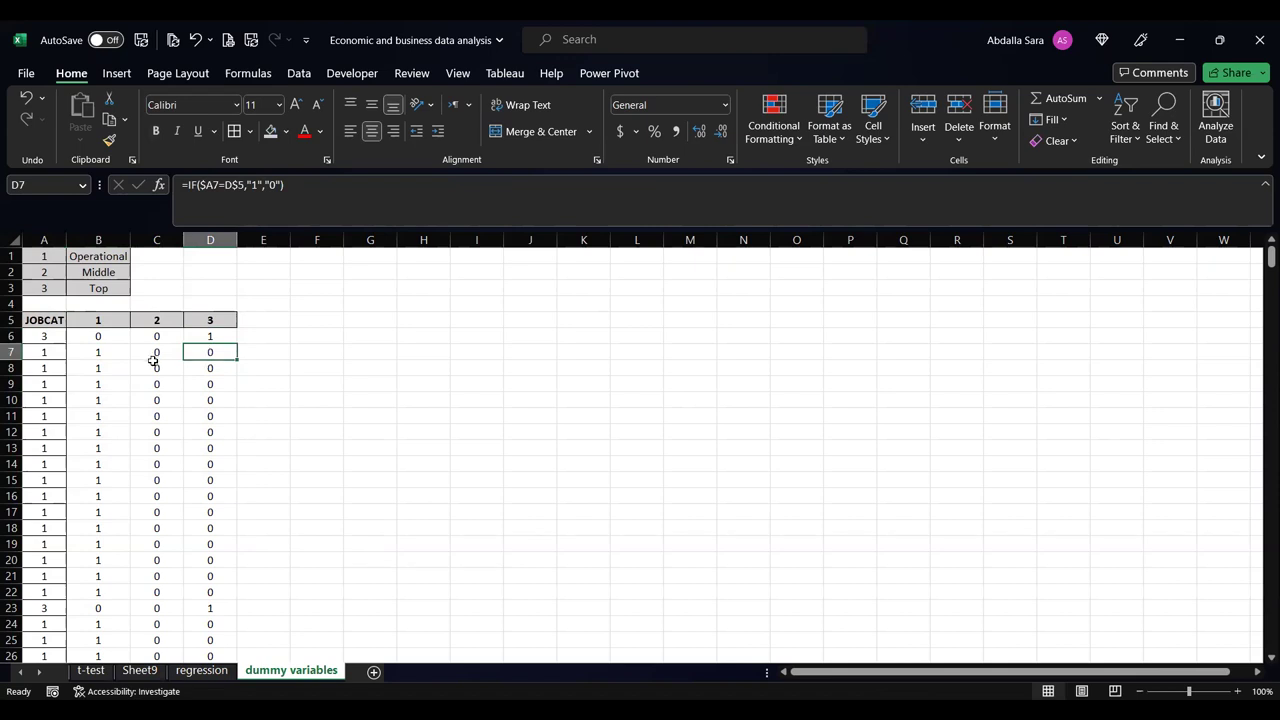
pyautogui.moveTo(112, 318); pyautogui.dragTo(196, 318)
pyautogui.click(47, 338)
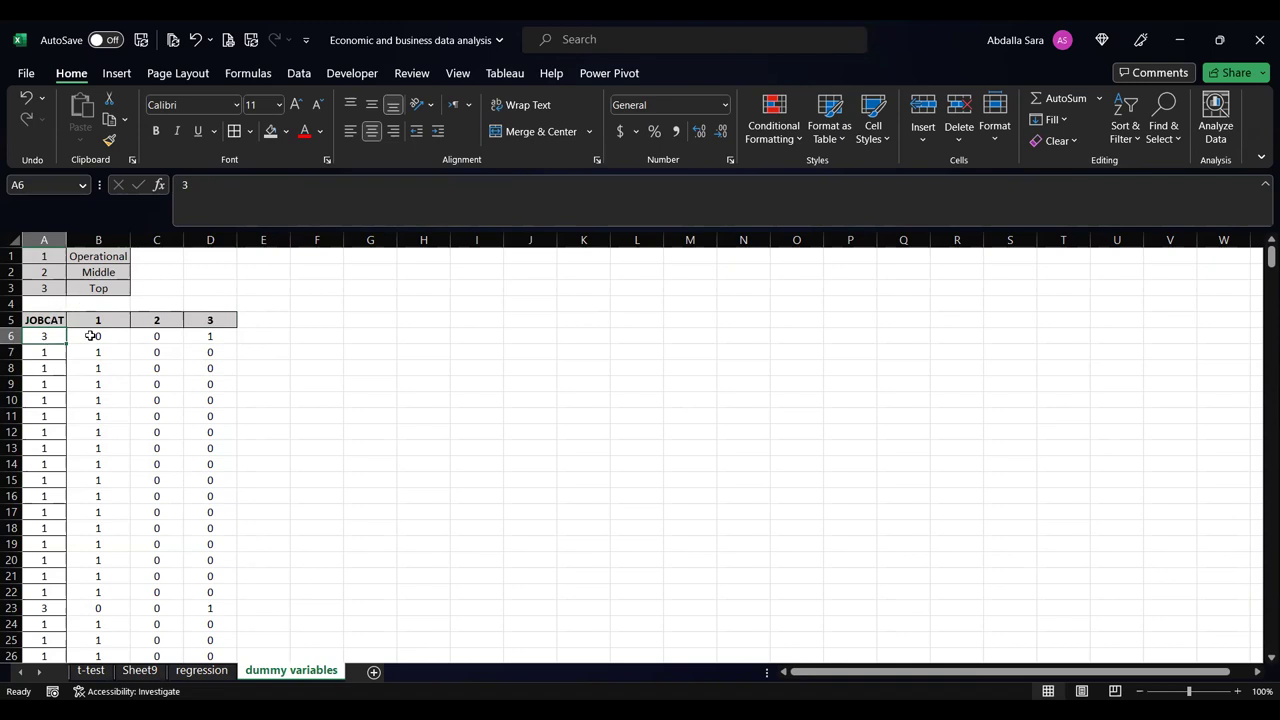
# - Examine the logical test, value-if-true and value-if-false arguments of the IF formula in B6
pyautogui.click(91, 336)
pyautogui.click(296, 185)
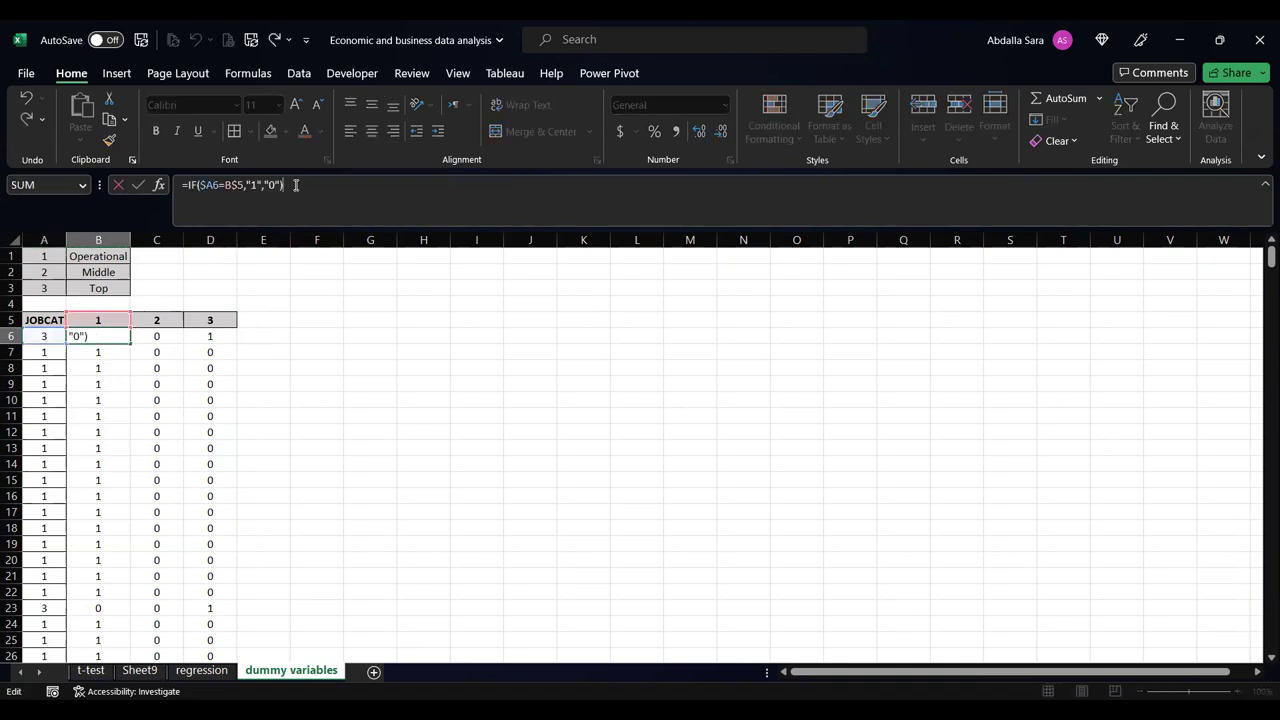
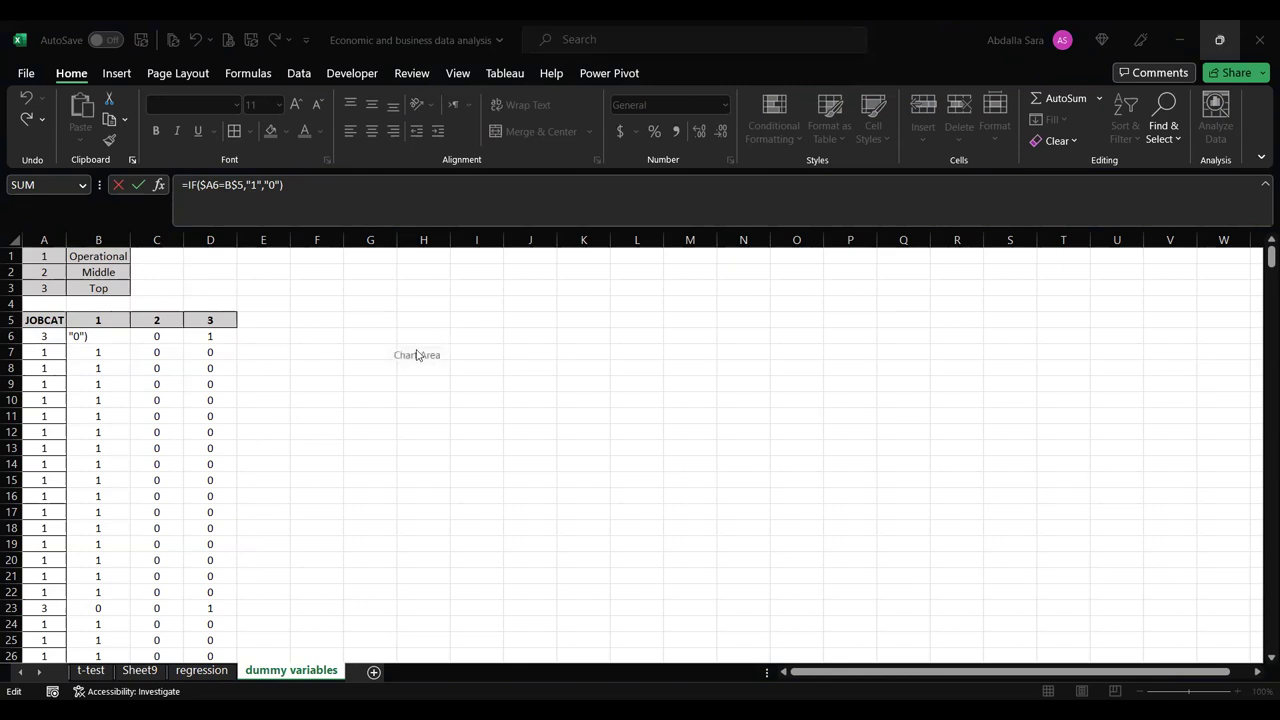
pyautogui.click(323, 182)
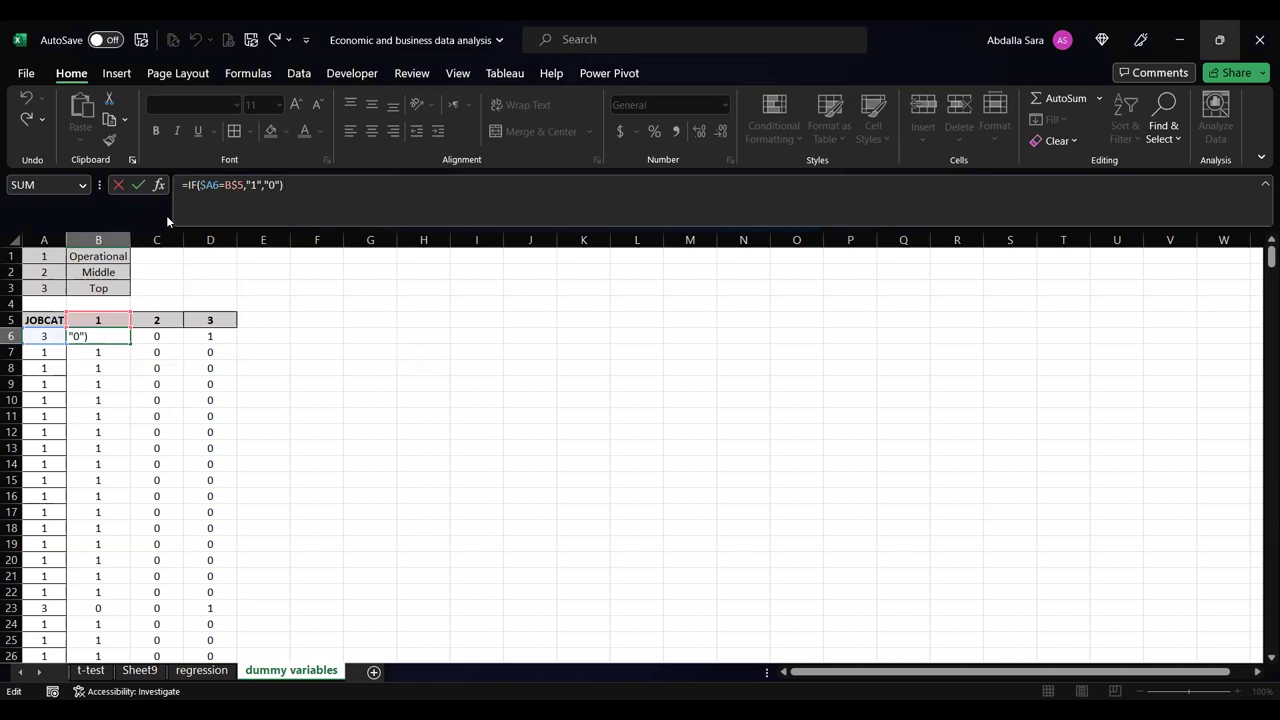
pyautogui.click(210, 186)
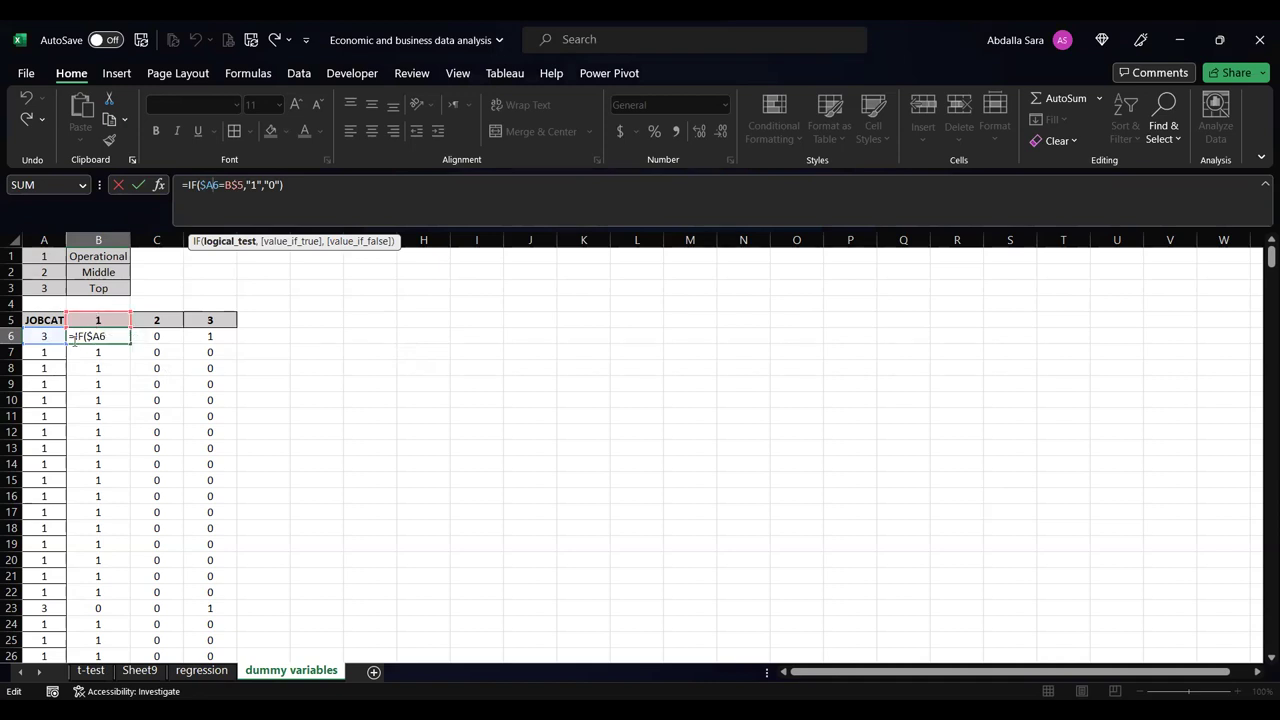
pyautogui.click(273, 186)
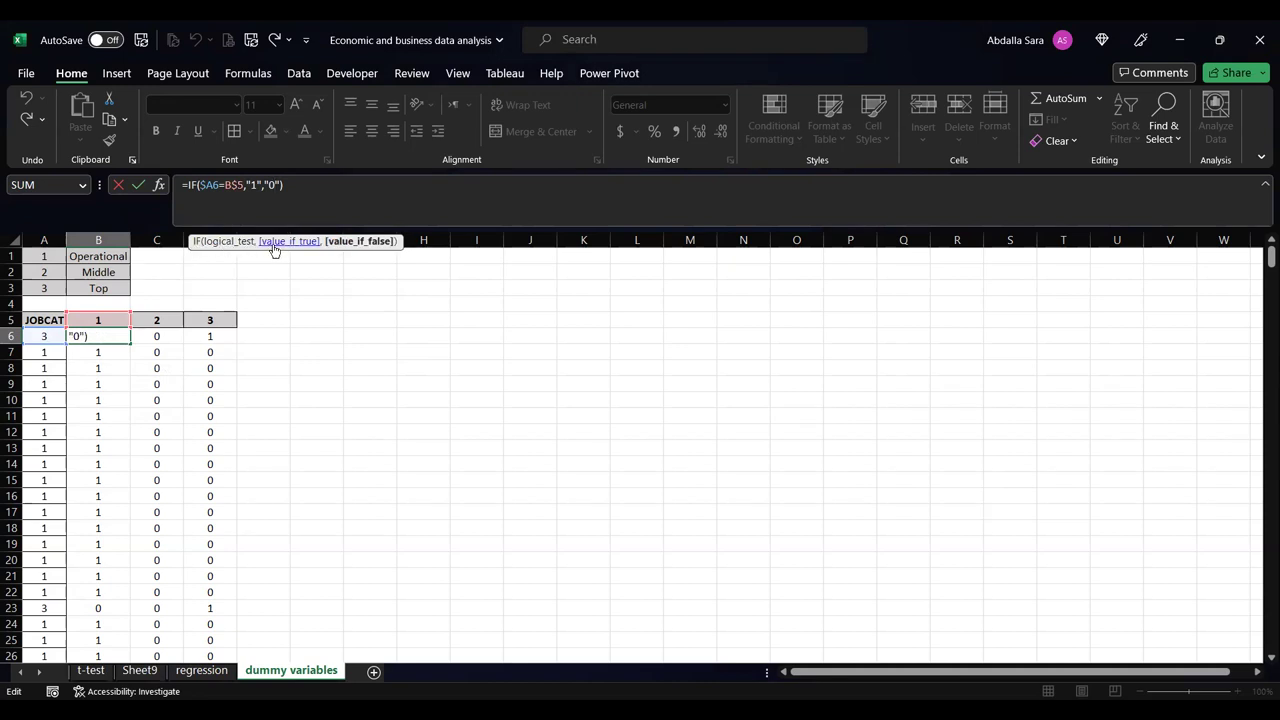
pyautogui.click(290, 184)
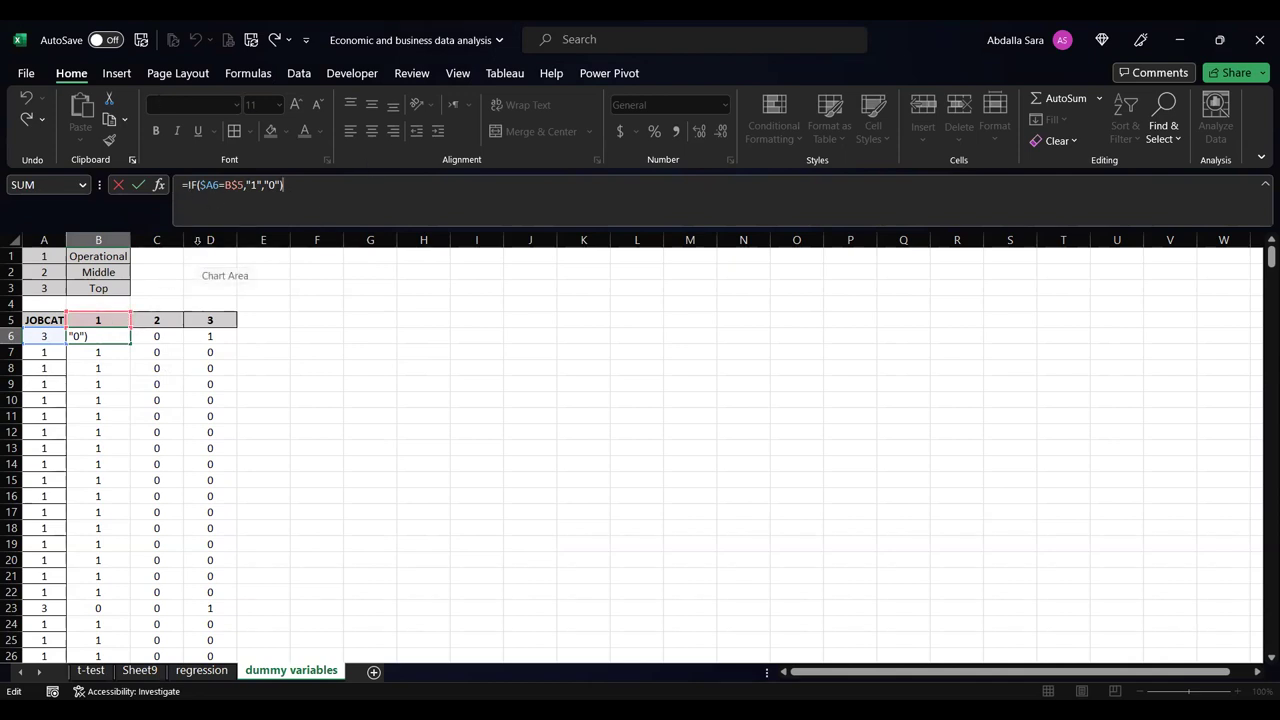
# - Examine the mixed references $A6 and B$5 in the B6 formula, and leave the formula as it is
pyautogui.click(204, 185)
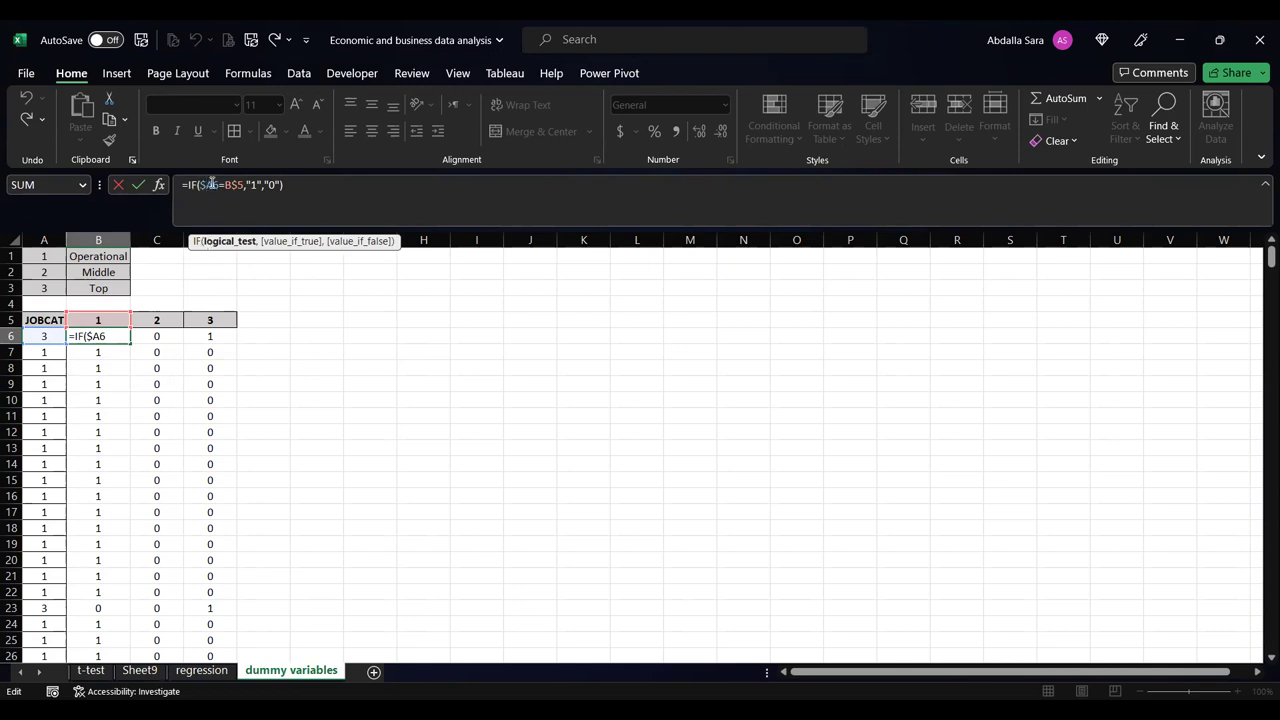
pyautogui.moveTo(199, 185); pyautogui.dragTo(213, 185)
pyautogui.click(322, 192)
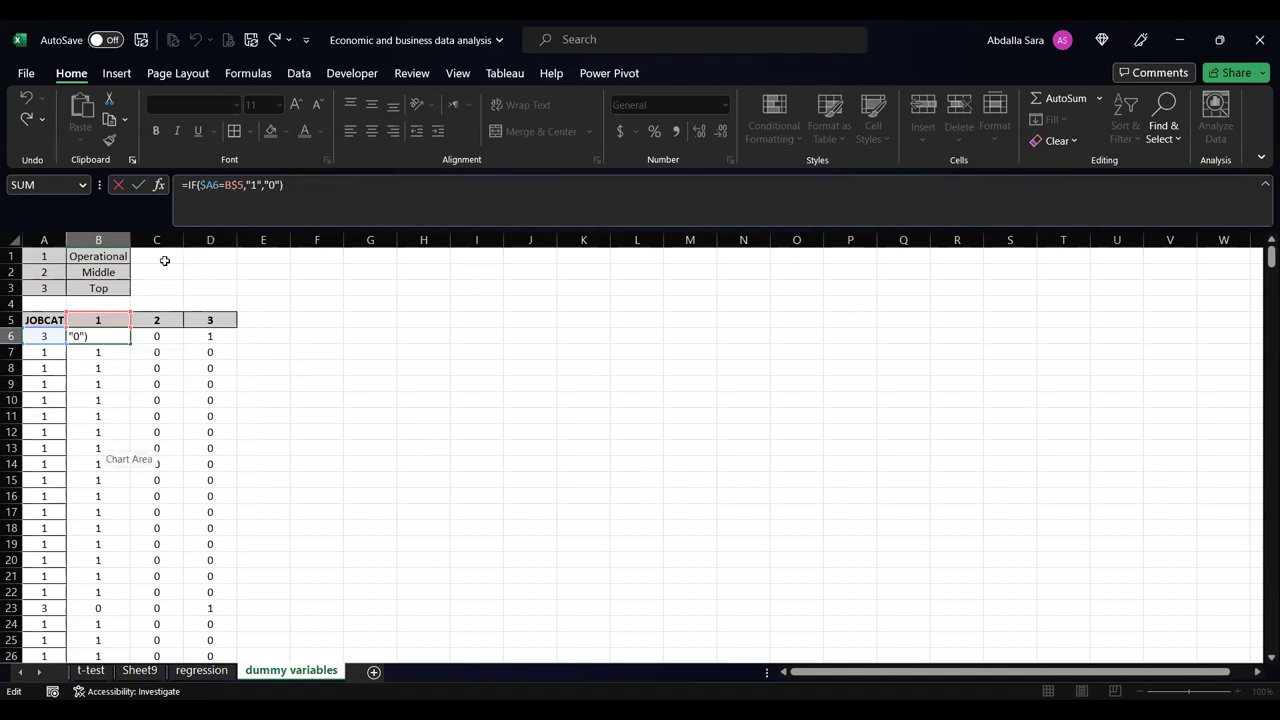
pyautogui.click(213, 185)
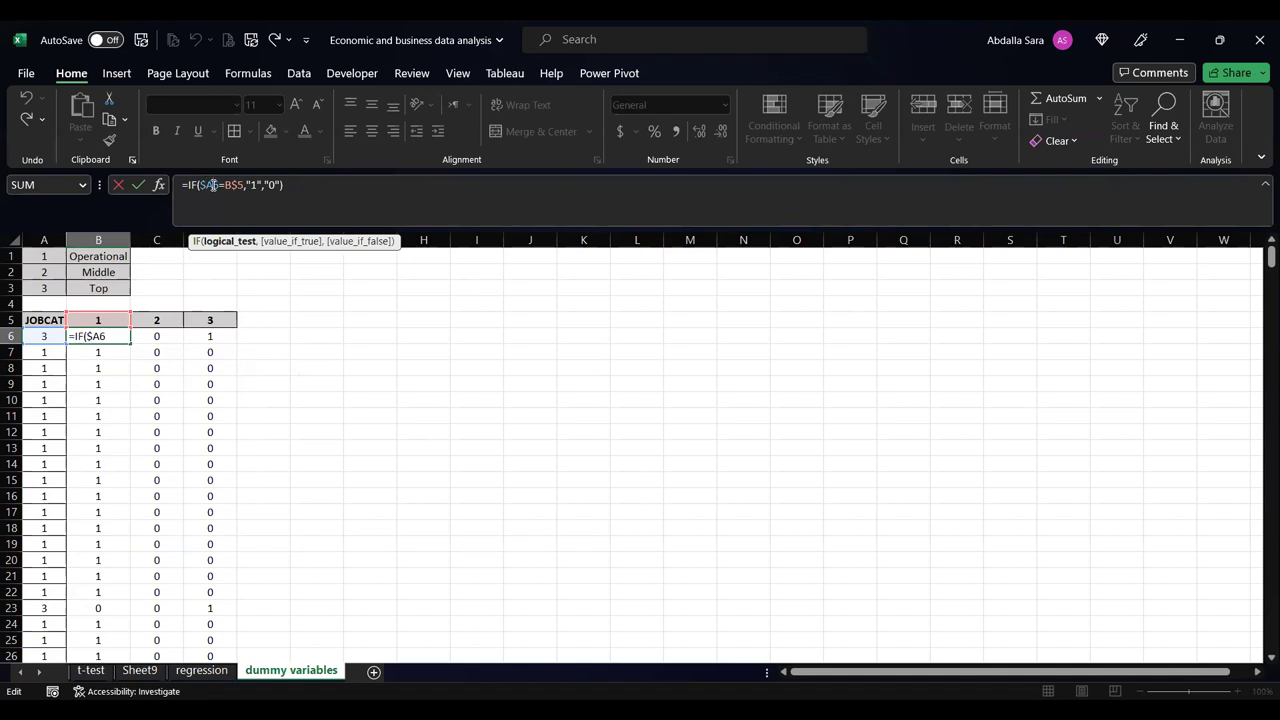
pyautogui.moveTo(213, 185); pyautogui.dragTo(203, 185)
pyautogui.click(224, 186)
pyautogui.click(305, 183)
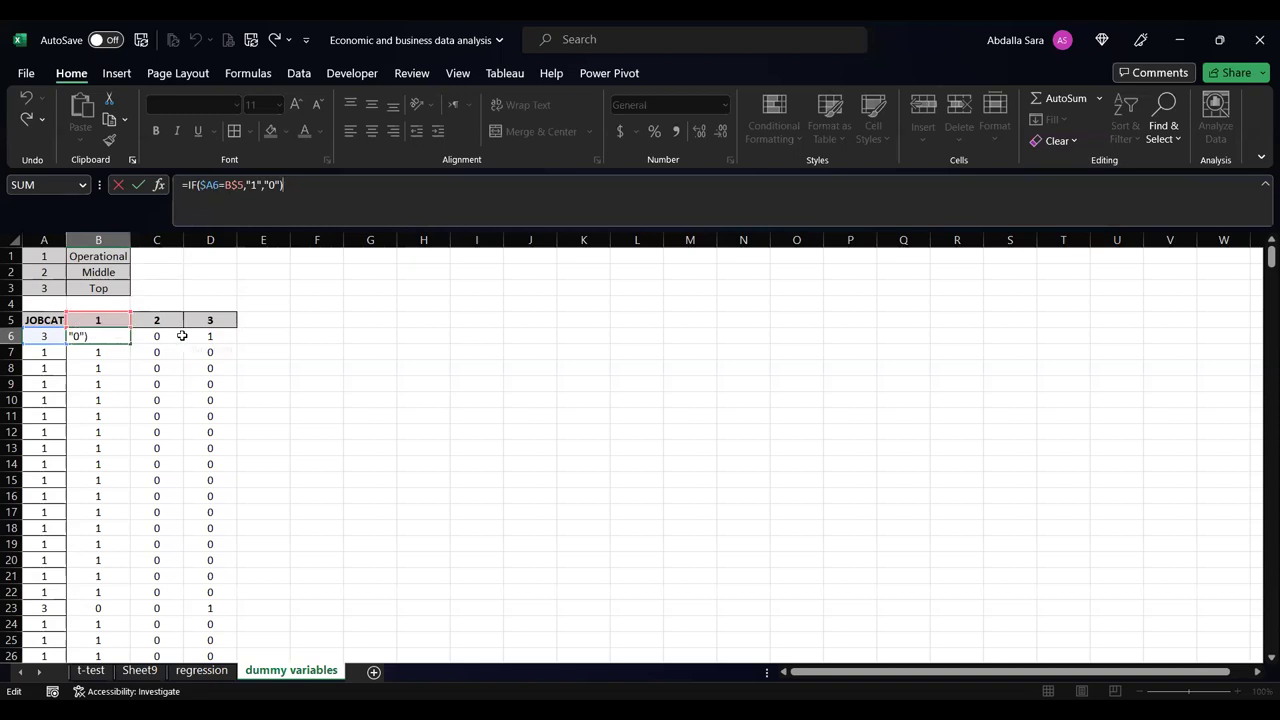
pyautogui.press('Return')
# - Clear the dummy formulas from B7:D479 and C6:D6, keeping only the formula in B6
pyautogui.click(212, 336)
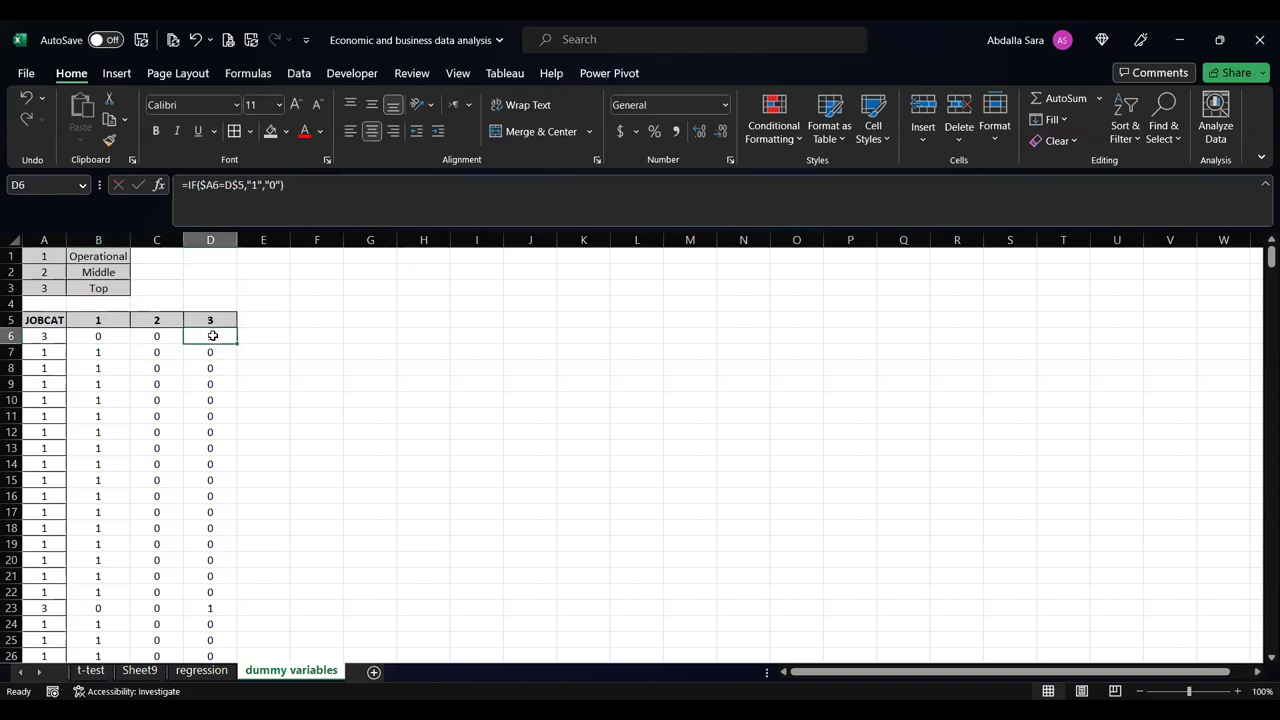
pyautogui.click(118, 336)
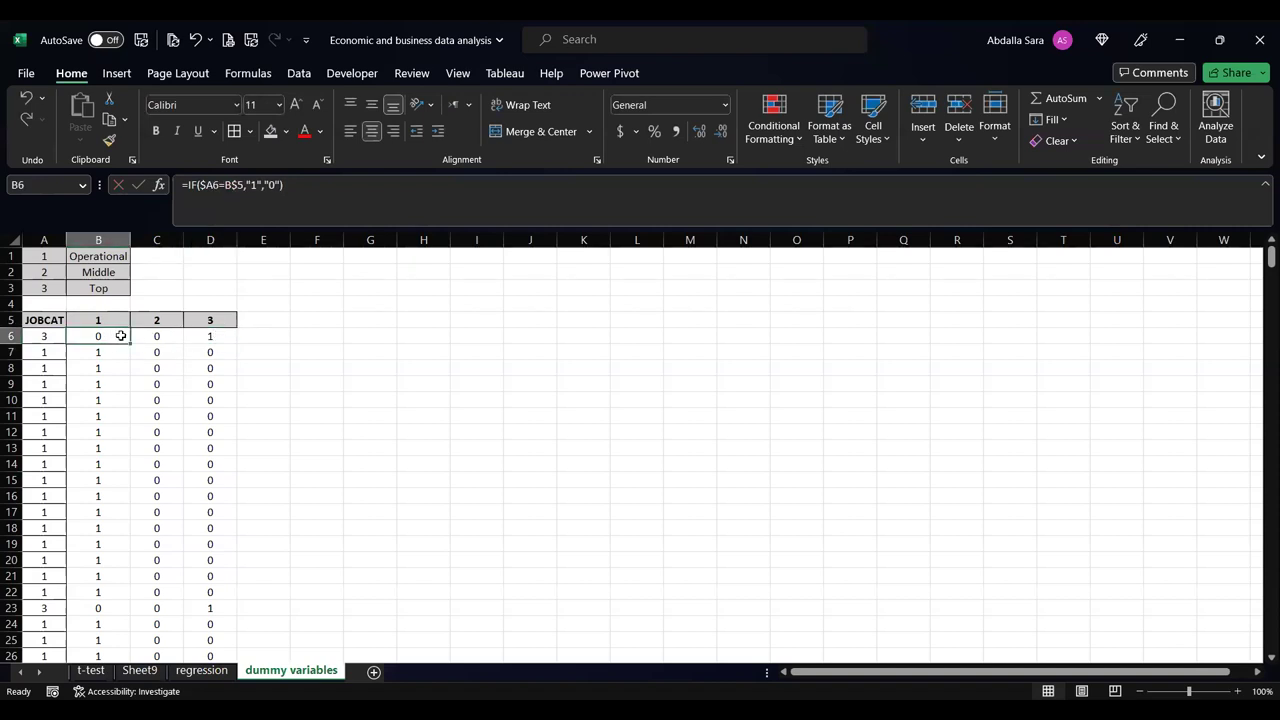
pyautogui.moveTo(98, 352); pyautogui.dragTo(205, 352)
pyautogui.hotkey('ctrl', 'shift', 'Down')
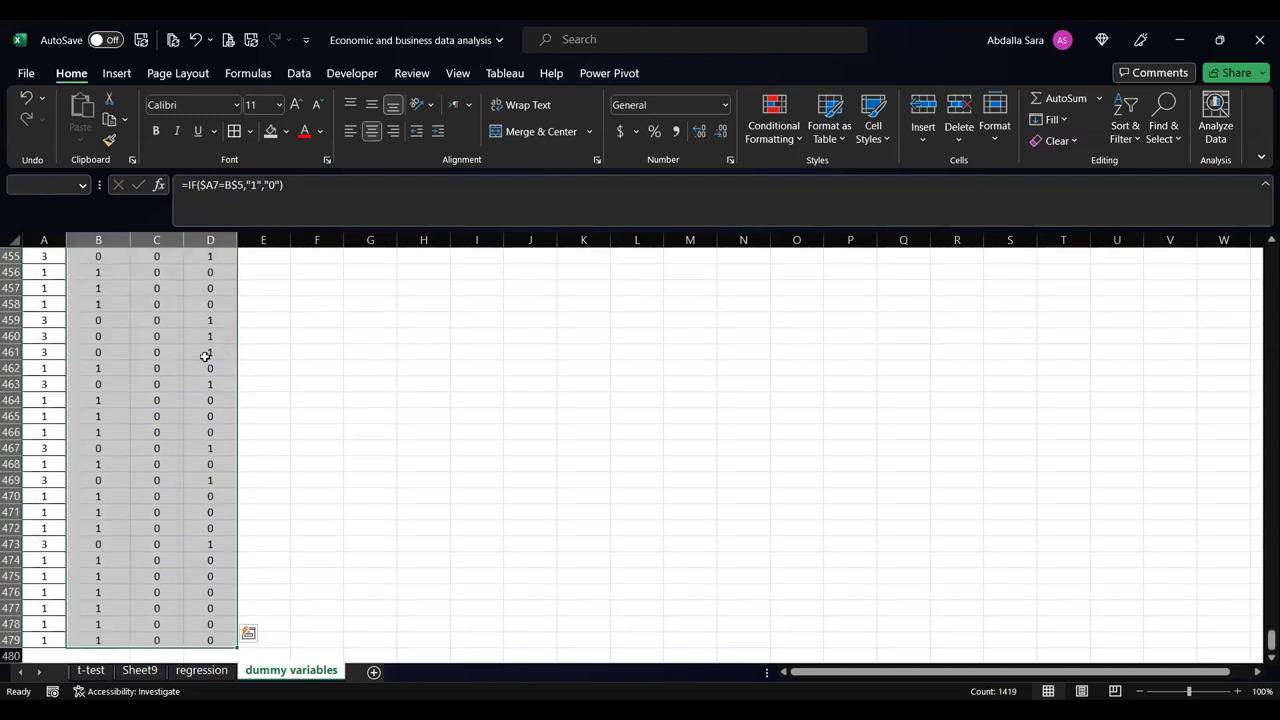
pyautogui.hotkey('ctrl', 'BackSpace')
pyautogui.moveTo(152, 336); pyautogui.dragTo(218, 336)
pyautogui.press('Delete')
# - Copy the B6 formula across to C6:D6 and check the references in the D6 formula
pyautogui.click(105, 343)
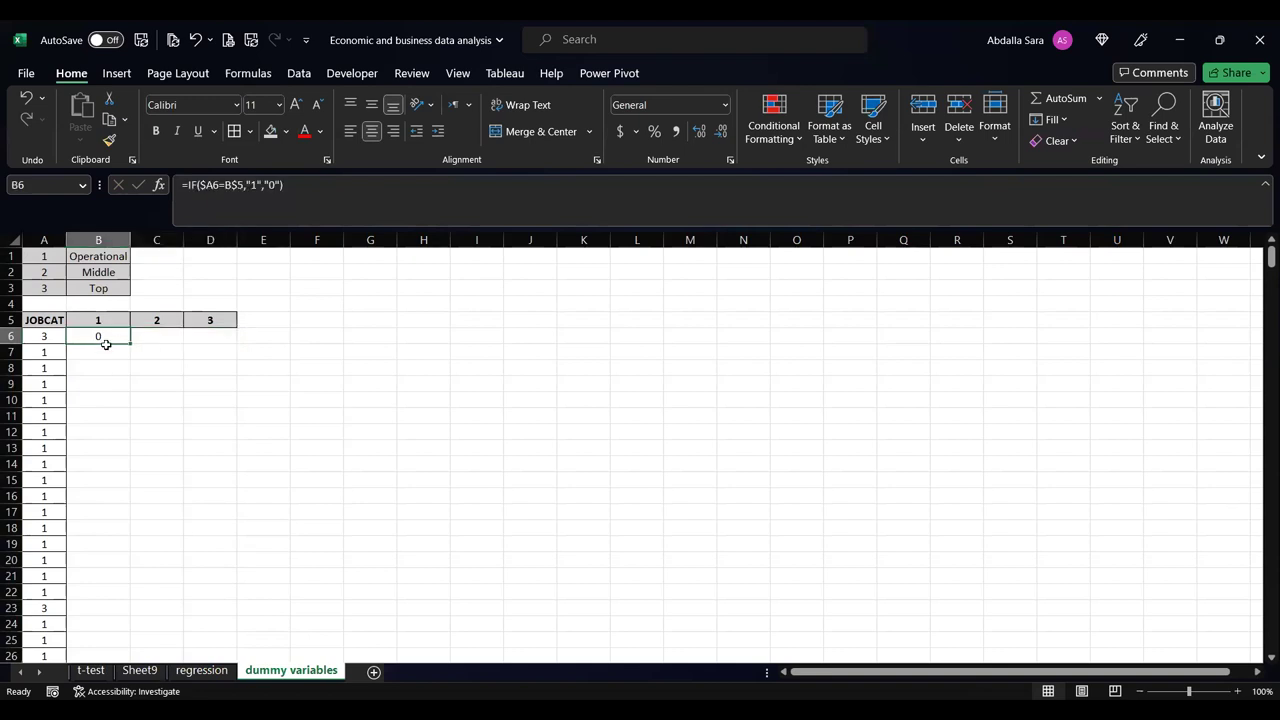
pyautogui.moveTo(131, 343); pyautogui.dragTo(226, 344)
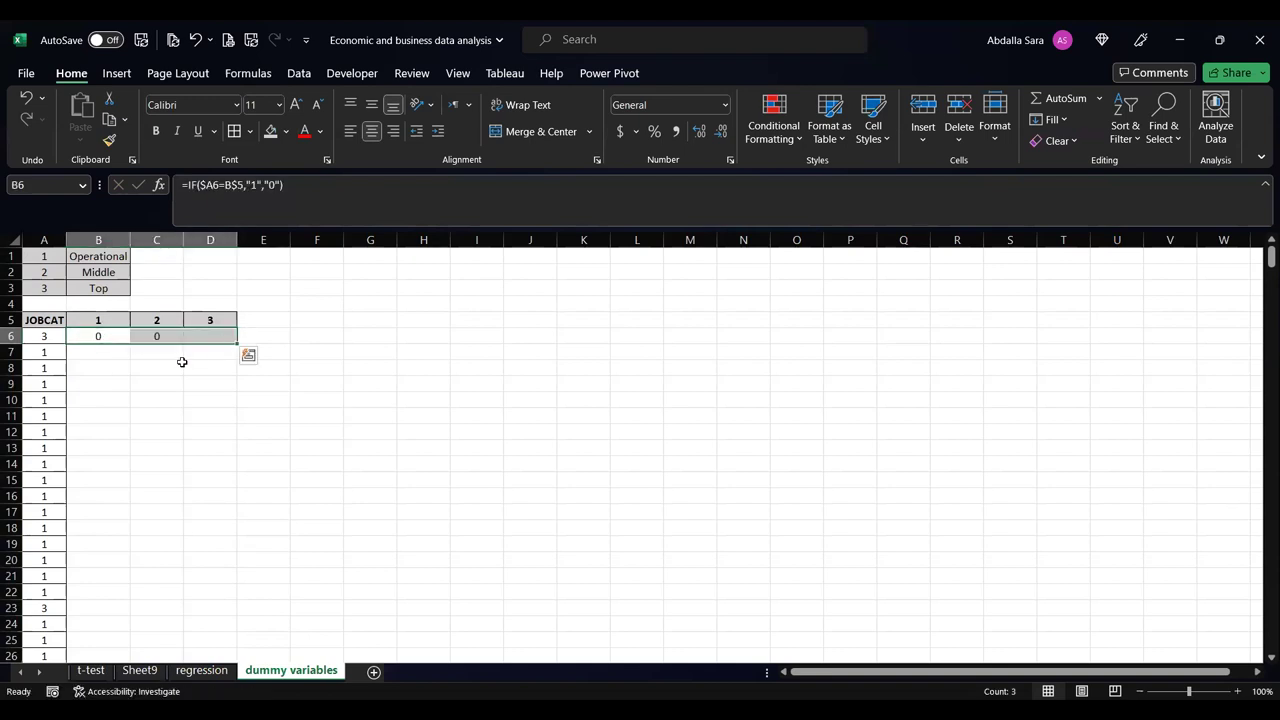
pyautogui.click(202, 334)
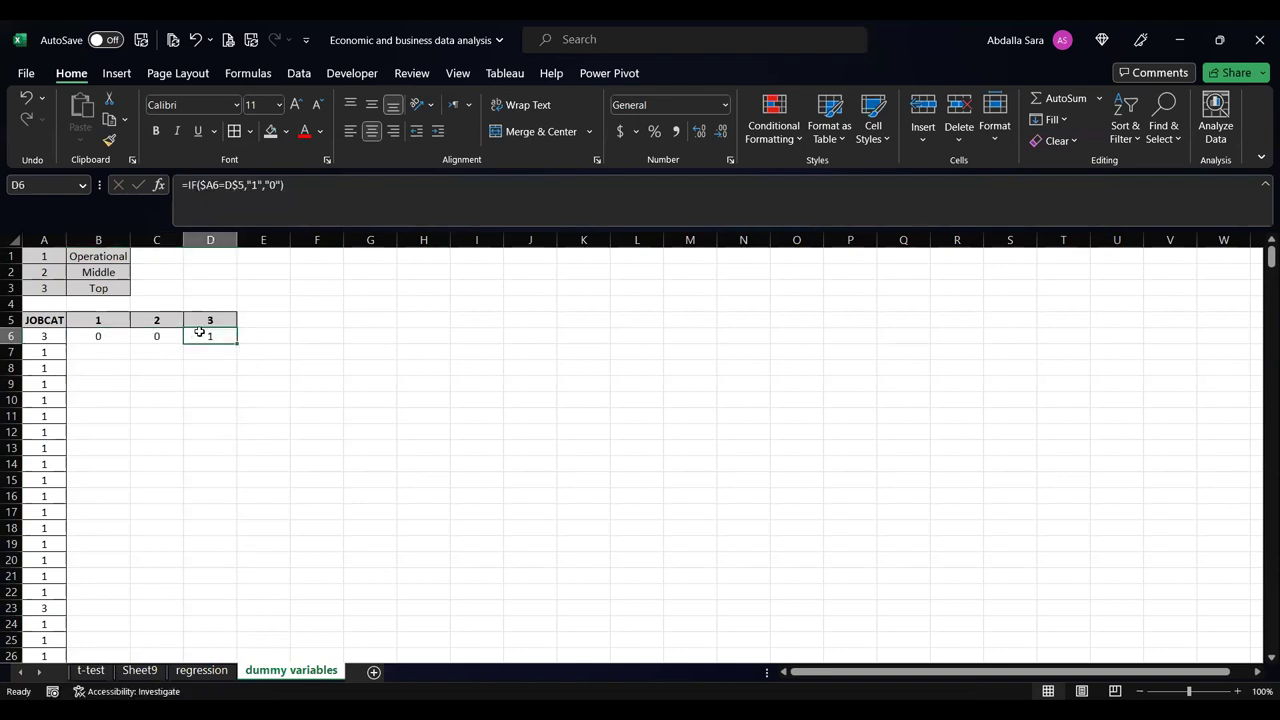
pyautogui.click(231, 185)
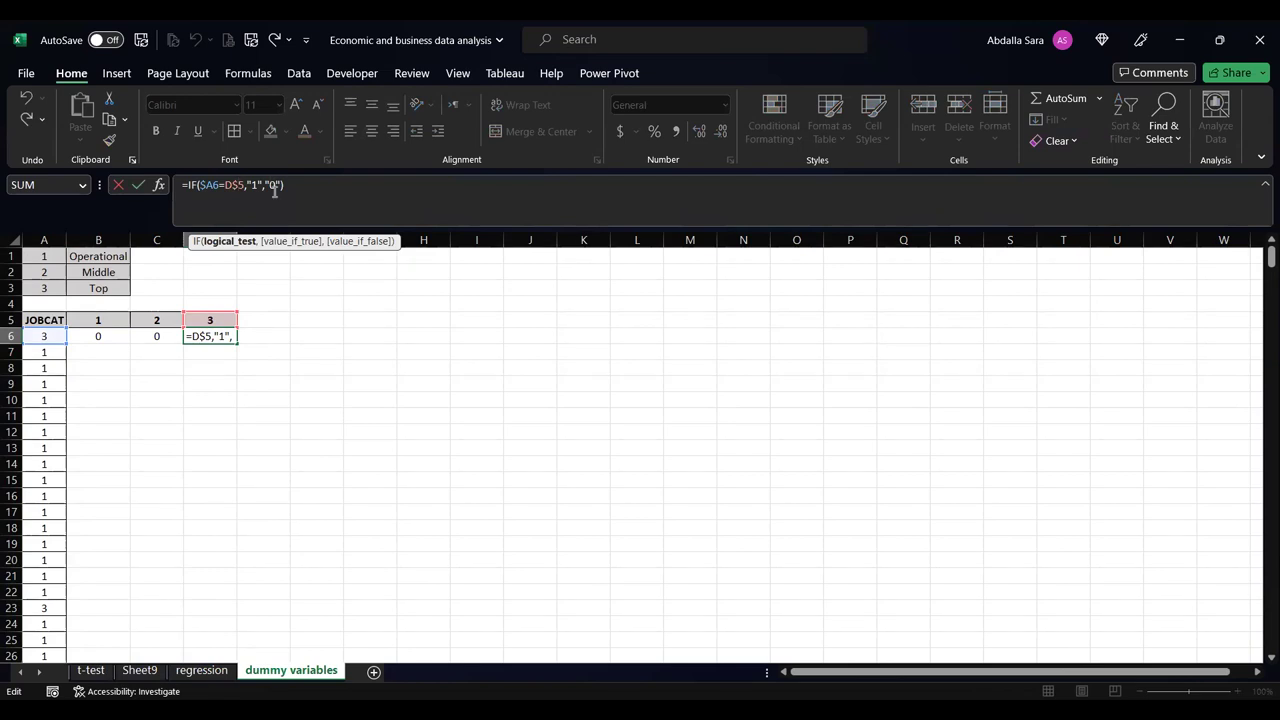
pyautogui.press('Return')
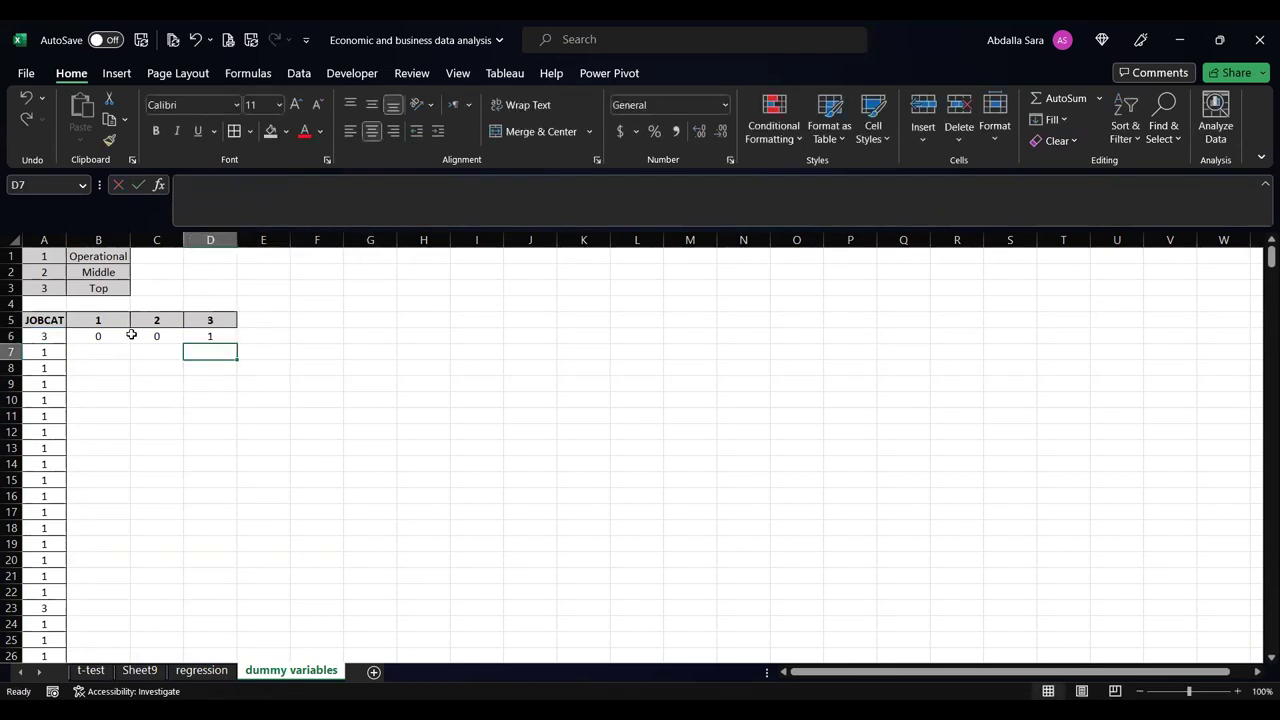
# - Fill the B6:D6 formulas down through the JOBCAT rows and spot-check the dummy values further down the sheet
pyautogui.moveTo(114, 336); pyautogui.dragTo(214, 336)
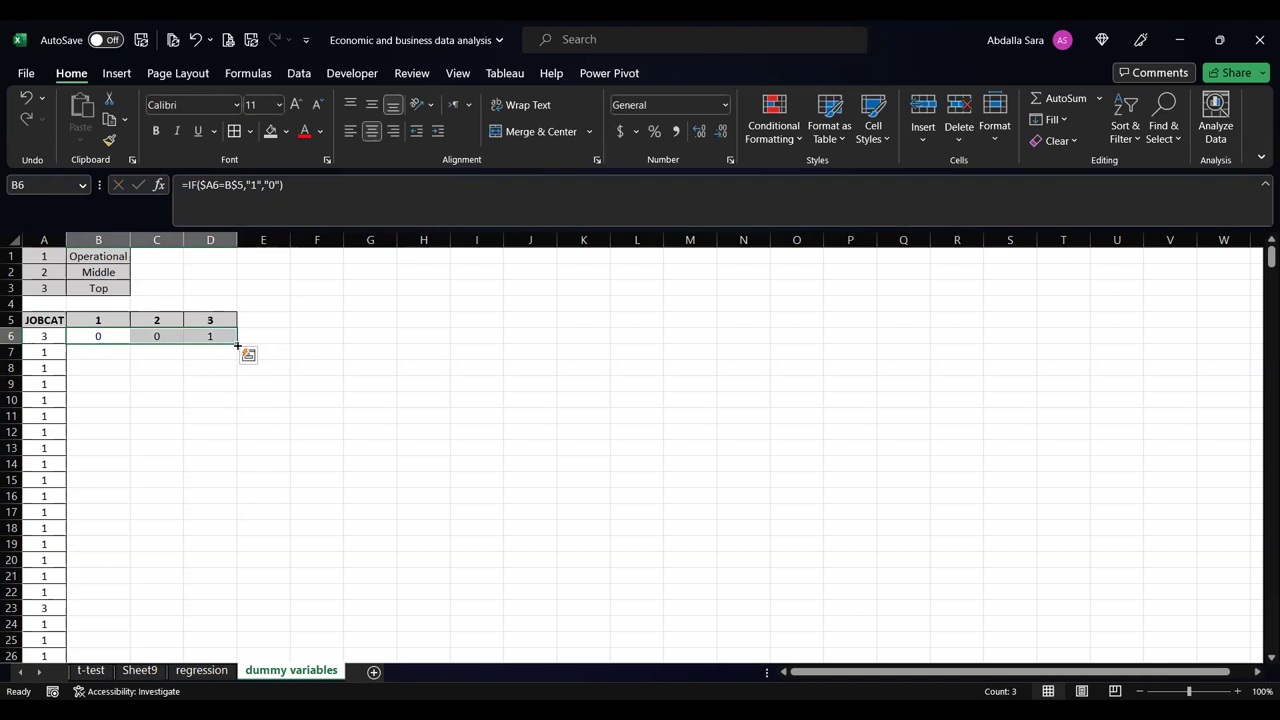
pyautogui.doubleClick(237, 346)
pyautogui.scroll(-4, 176, 420)
pyautogui.scroll(-10, 176, 420)
pyautogui.click(116, 474)
pyautogui.scroll(-17, 116, 474)
pyautogui.click(178, 440)
pyautogui.scroll(-5, 178, 440)
pyautogui.click(198, 463)
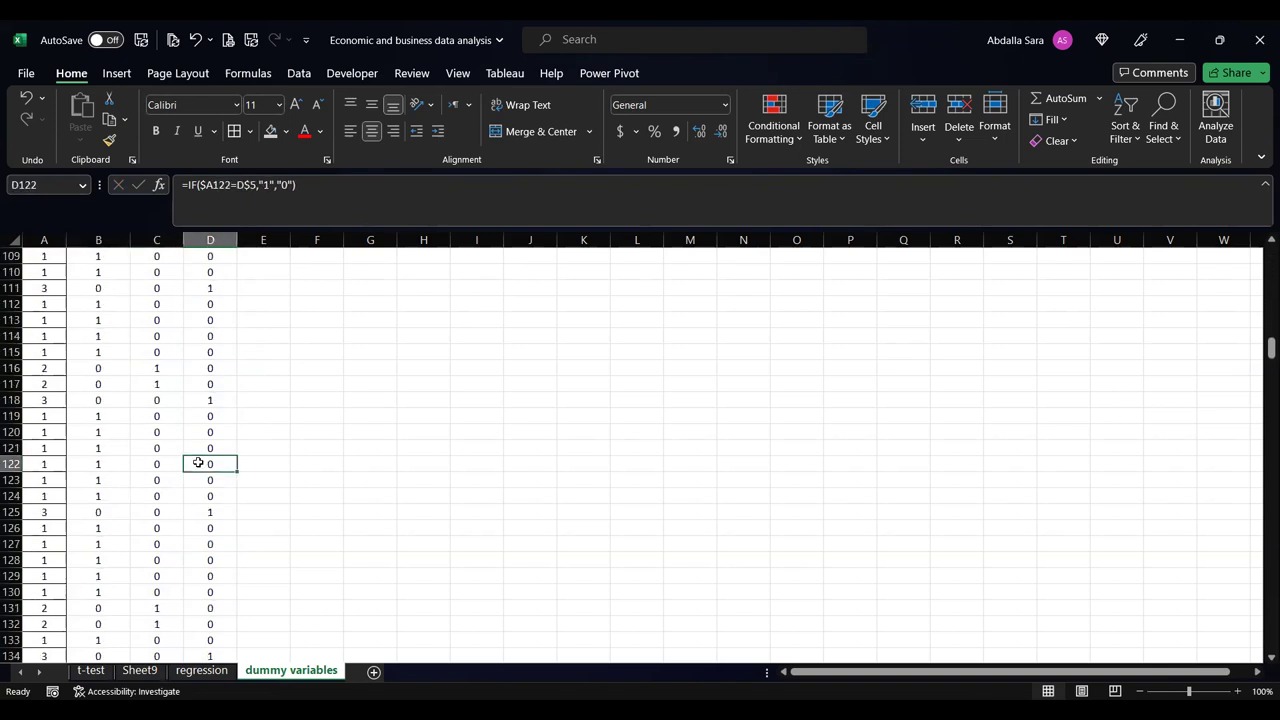
pyautogui.click(157, 465)
pyautogui.click(145, 572)
# - Inspect the formula in D118, tracing its references to the JOBCAT code in A118 and the header in D5
pyautogui.click(212, 402)
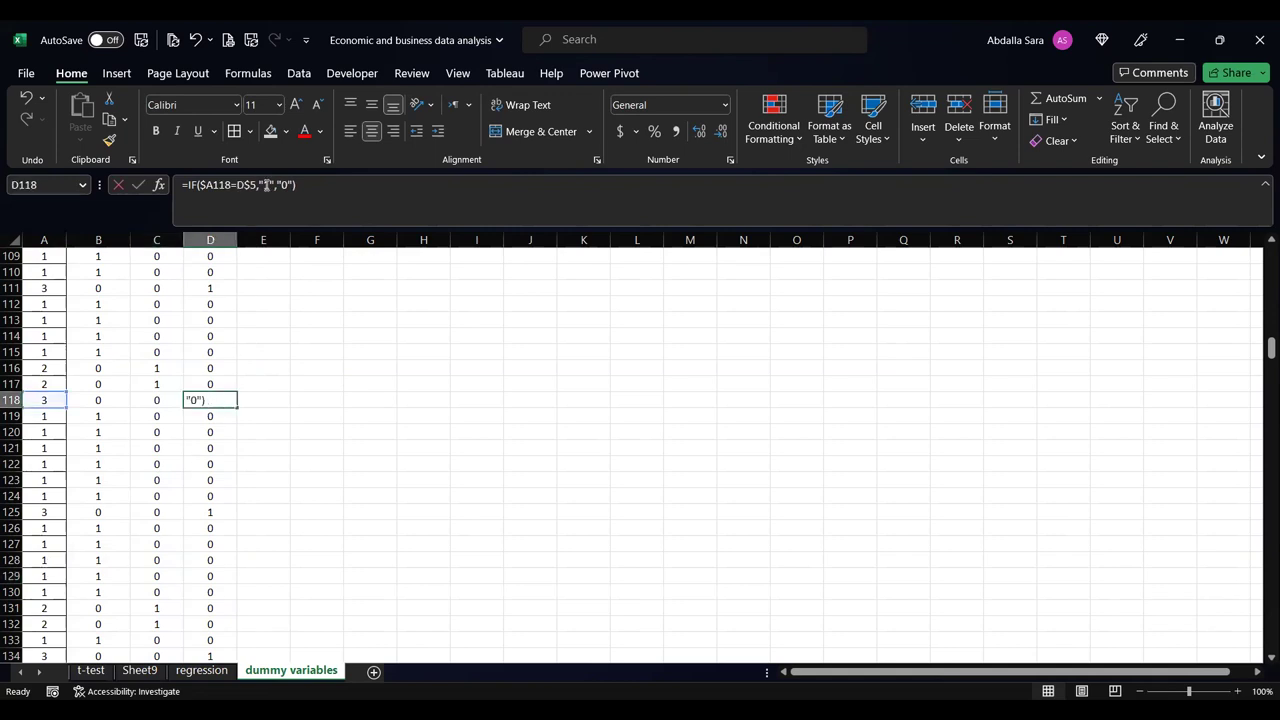
pyautogui.doubleClick(195, 400)
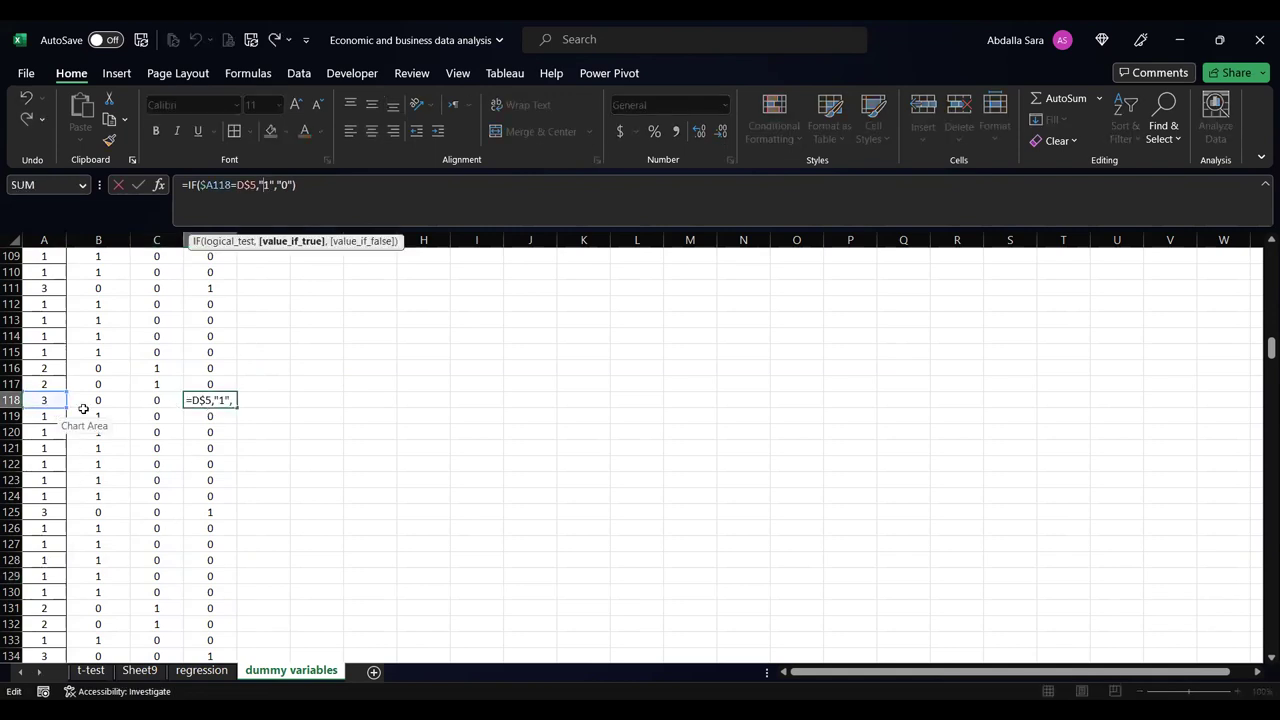
pyautogui.scroll(20, 137, 408)
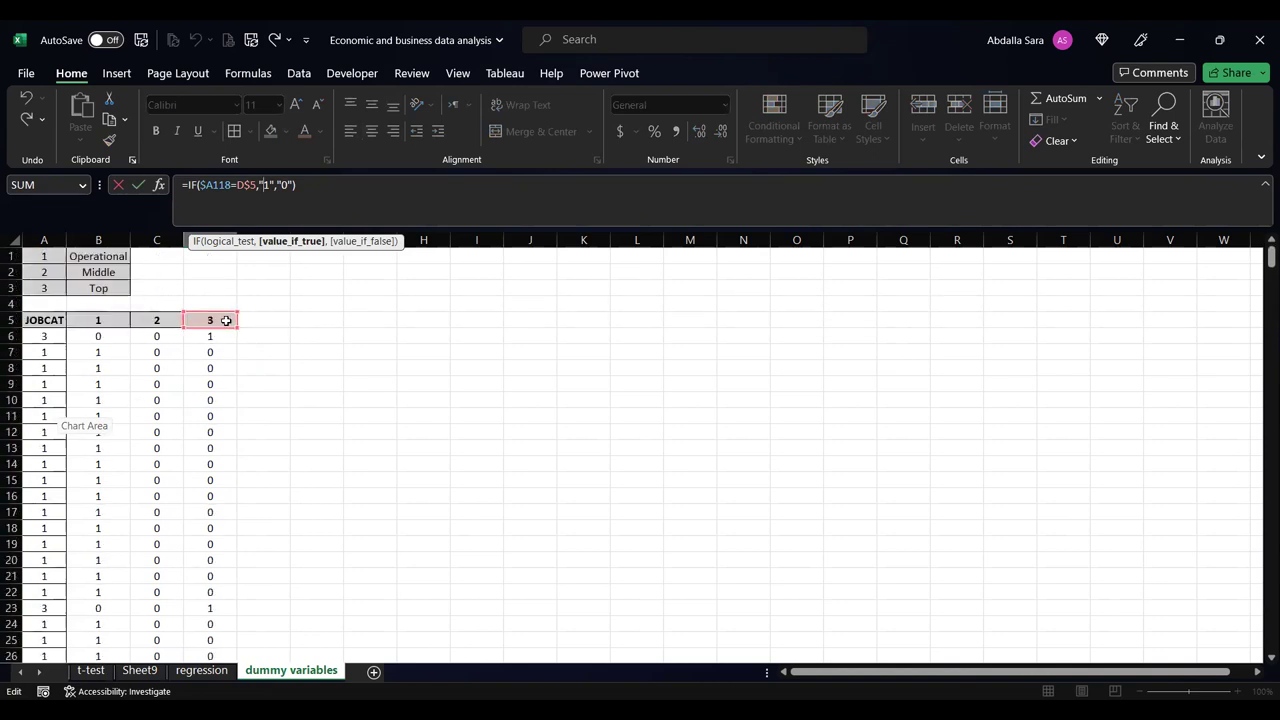
pyautogui.press('Return')
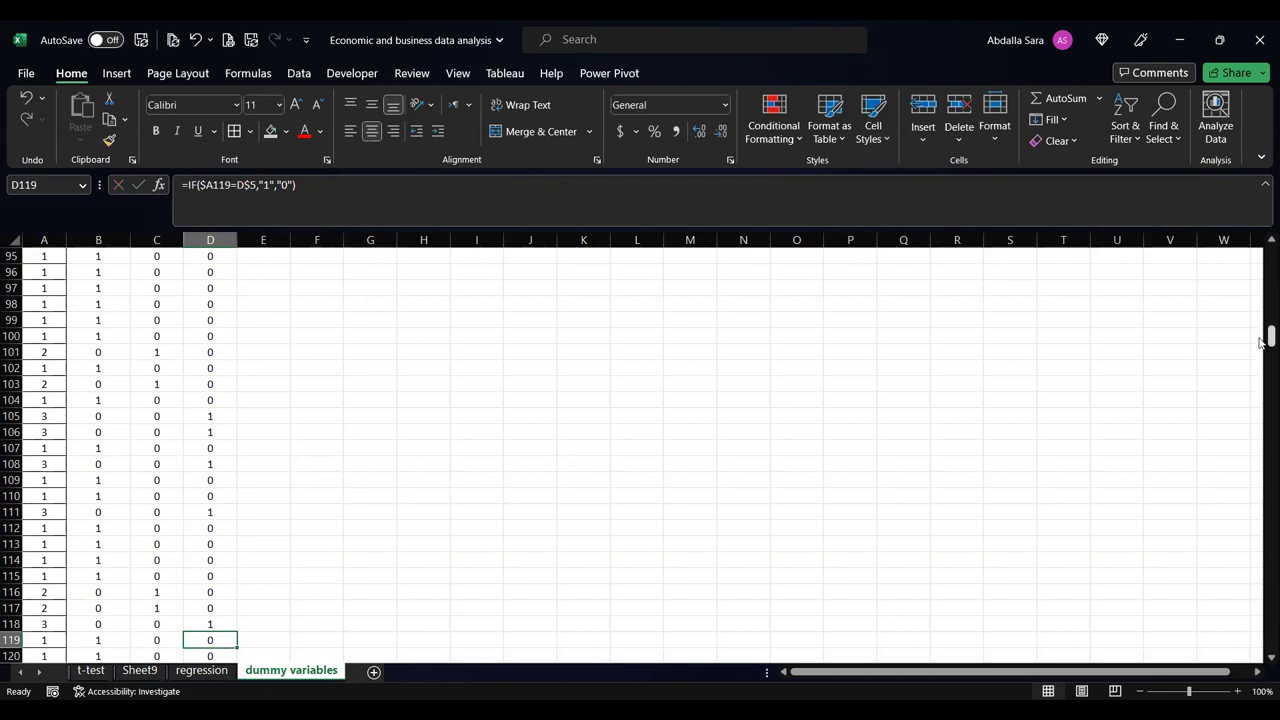
pyautogui.moveTo(1270, 336); pyautogui.dragTo(1262, 248)
pyautogui.click(369, 367)
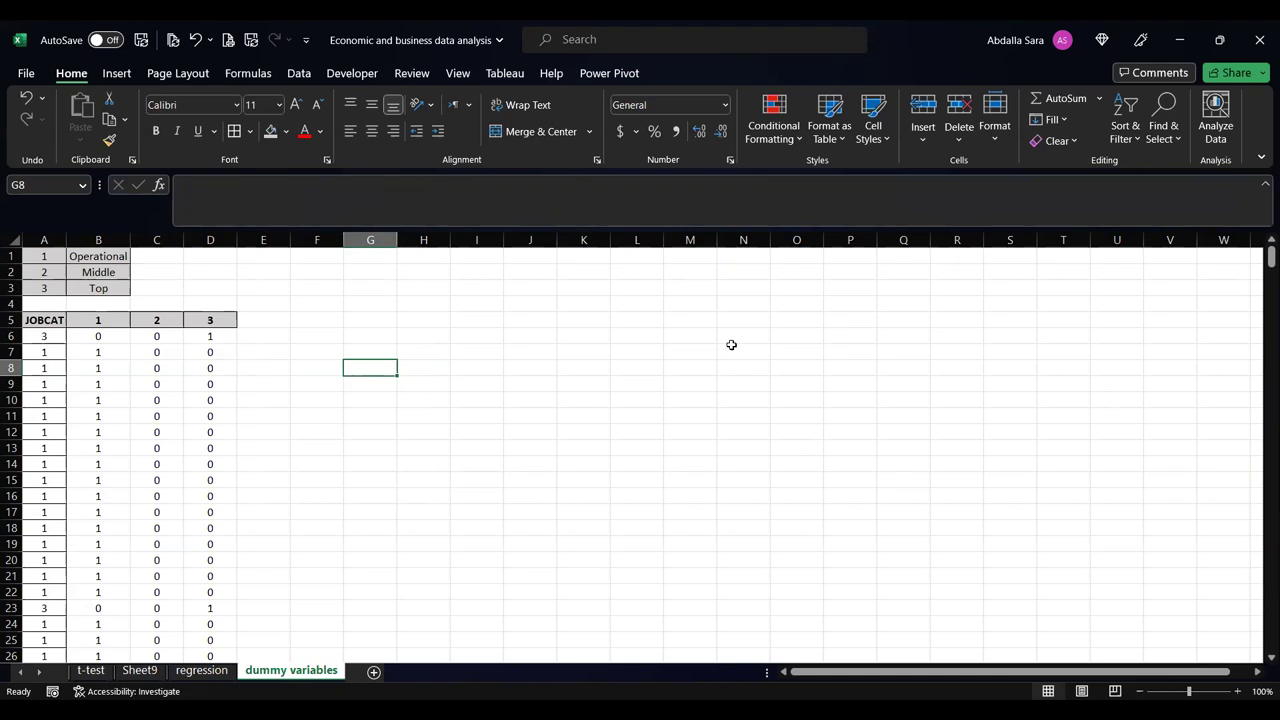
# - Switch to SmartPLS
pyautogui.hotkey('alt', 'F1')
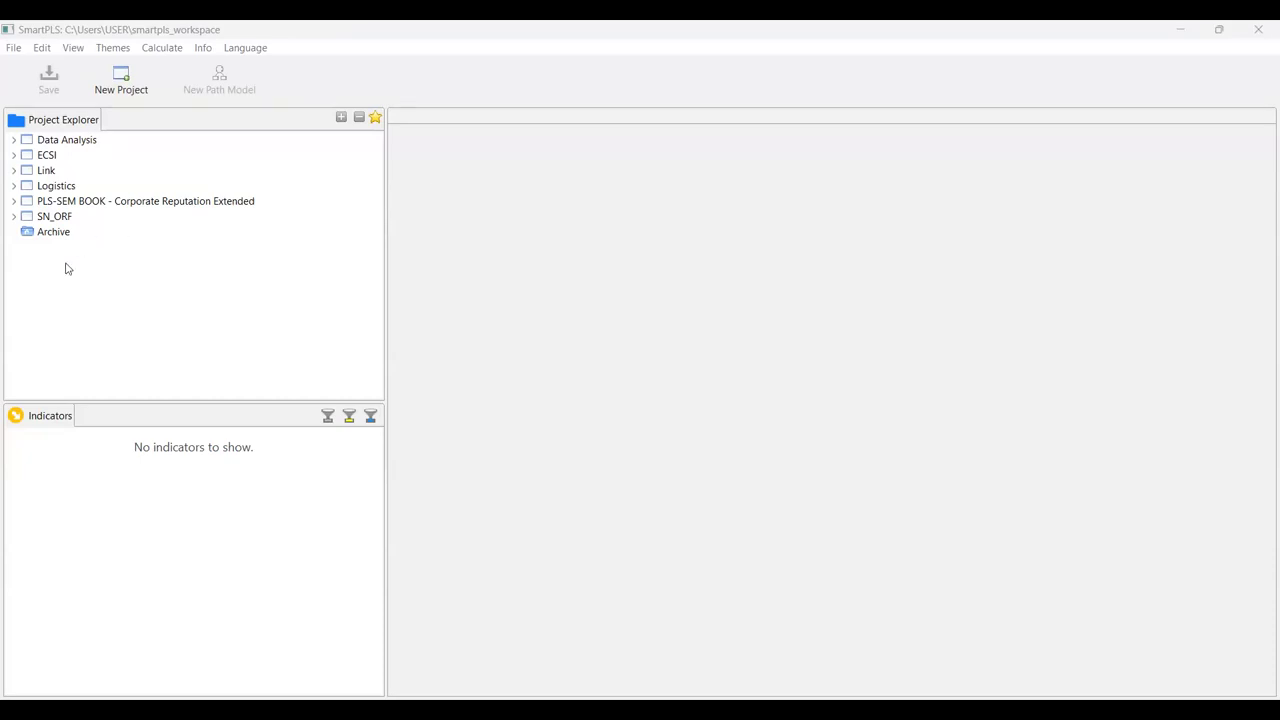
# - Expand the Data Analysis project and narrow the project explorer to widen the workspace
pyautogui.click(18, 145)
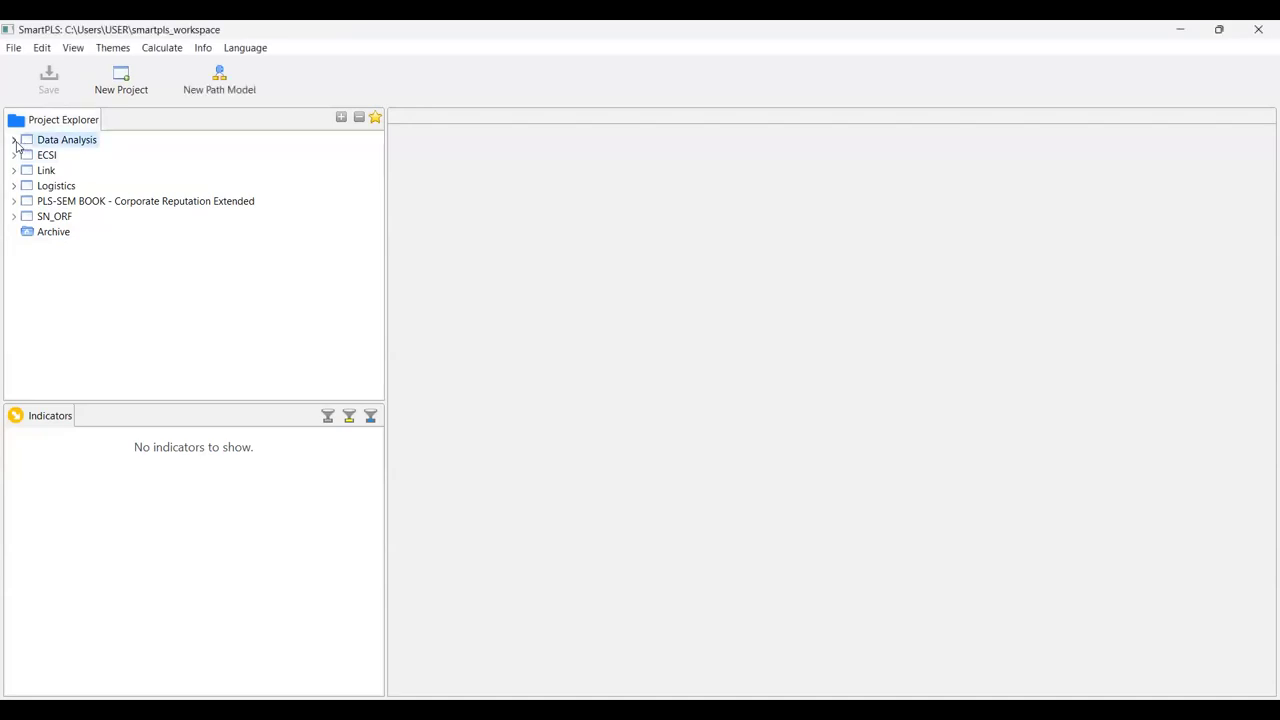
pyautogui.click(15, 143)
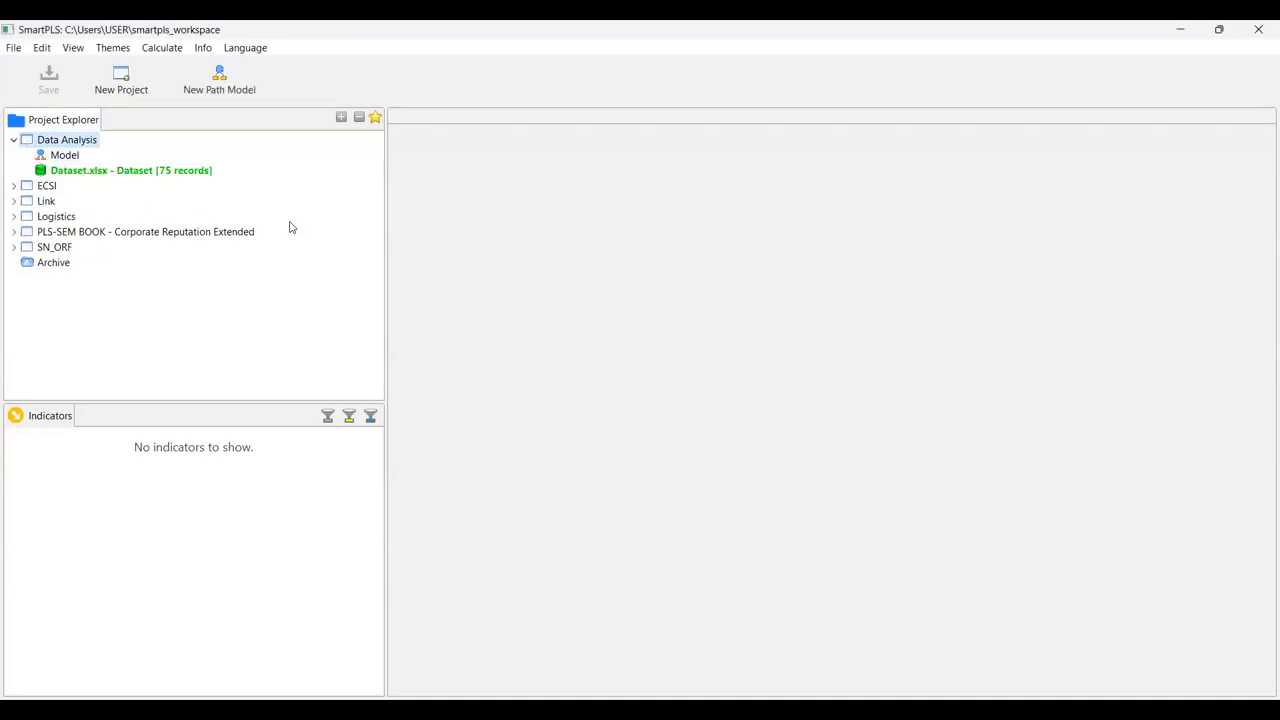
pyautogui.moveTo(386, 209); pyautogui.dragTo(295, 231)
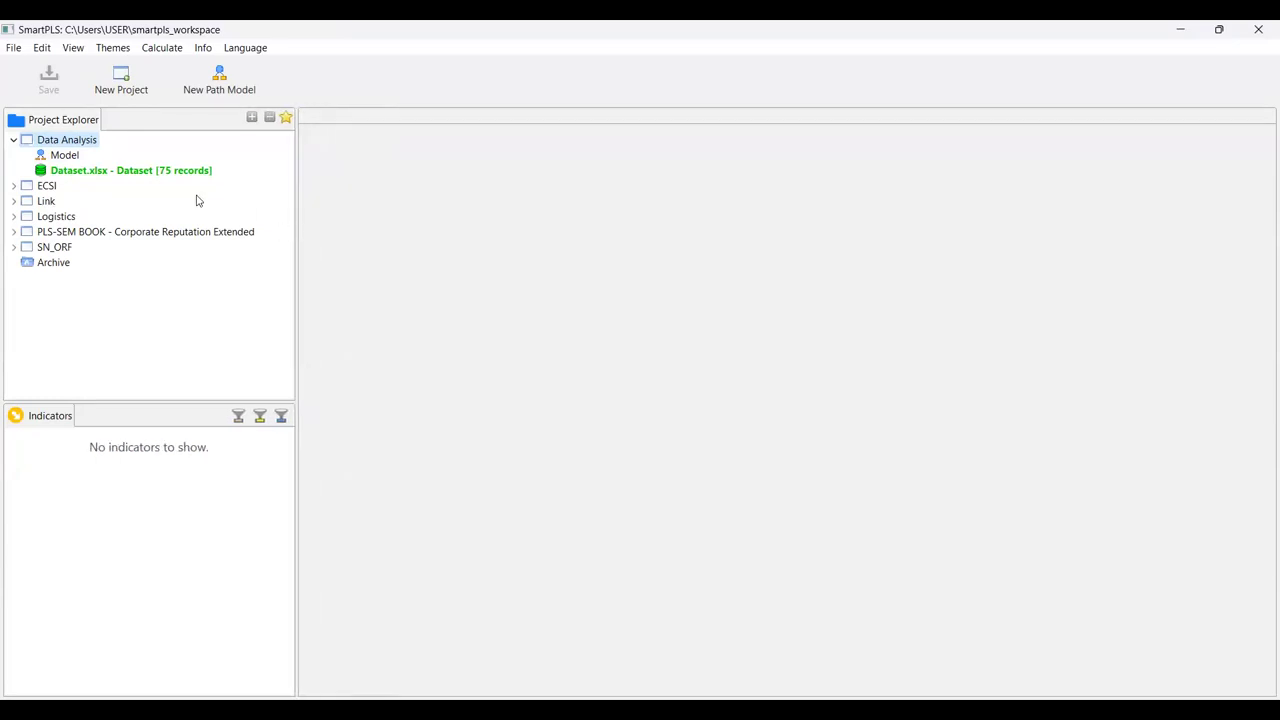
# - Open the Dataset.xlsx data file and widen the Standard Deviation and Excess Kurtosis columns to show their full headings
pyautogui.click(58, 160)
pyautogui.click(62, 173)
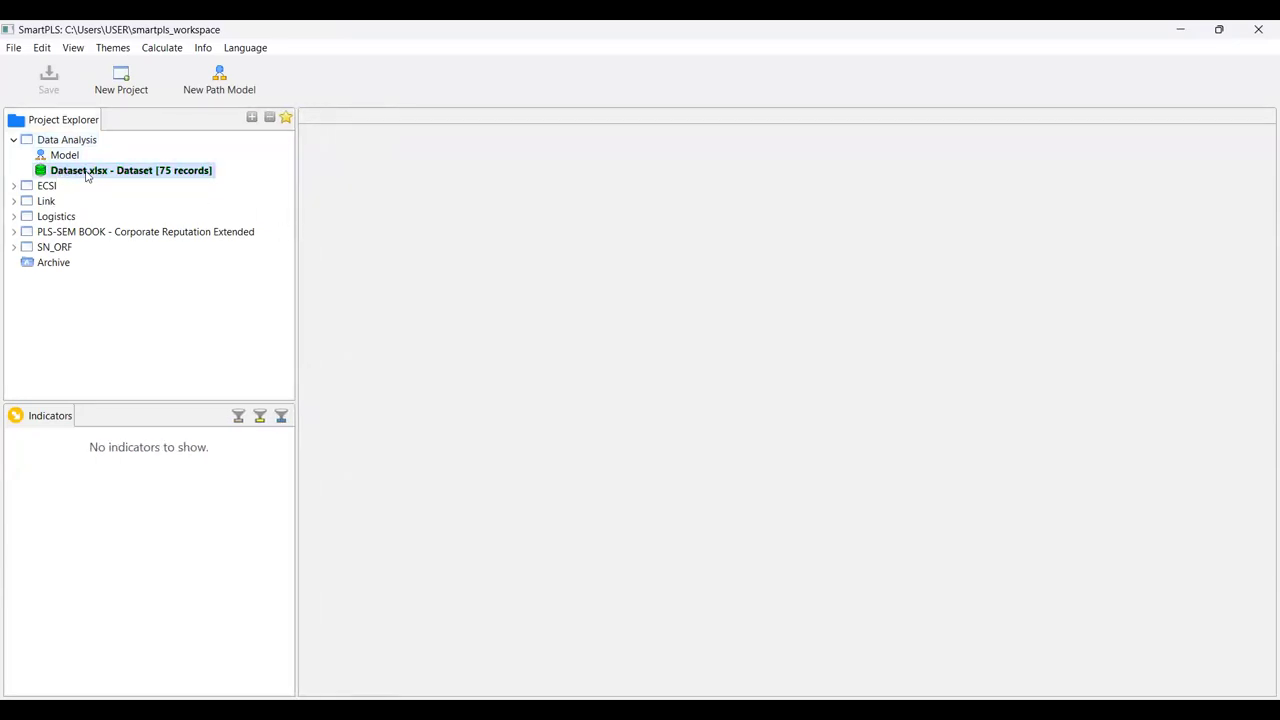
pyautogui.doubleClick(87, 172)
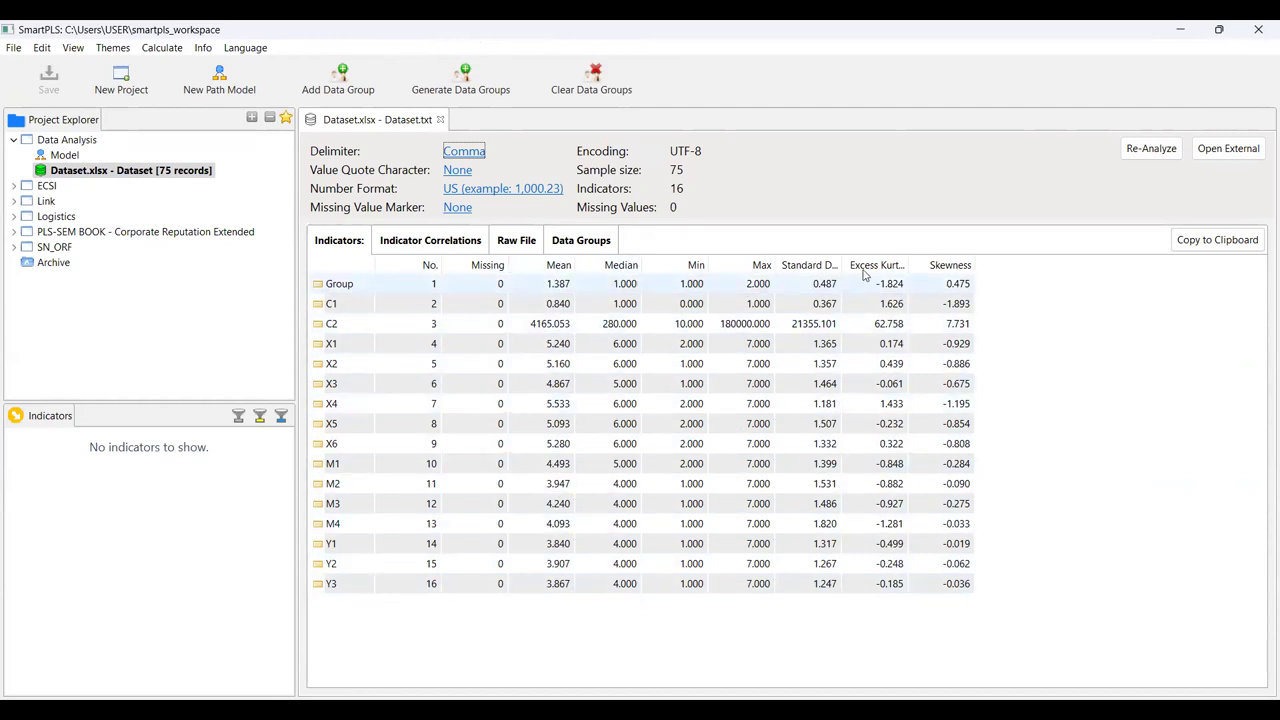
pyautogui.doubleClick(843, 265)
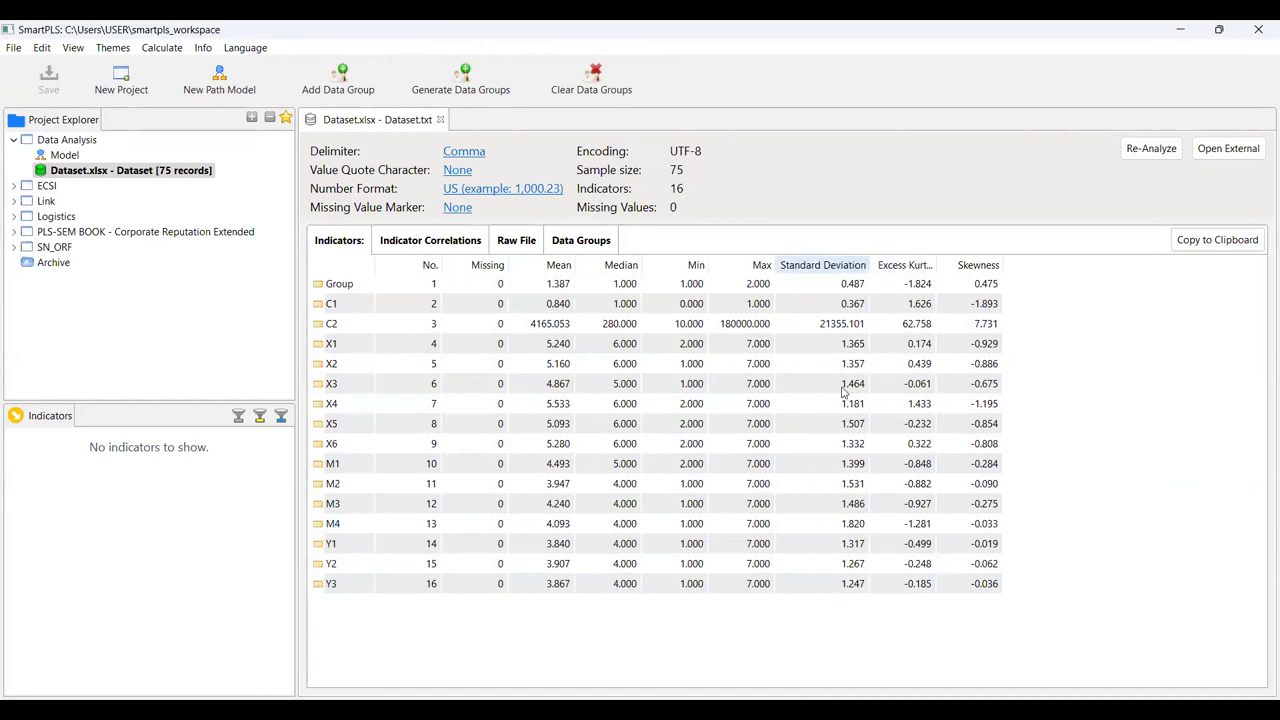
pyautogui.doubleClick(936, 265)
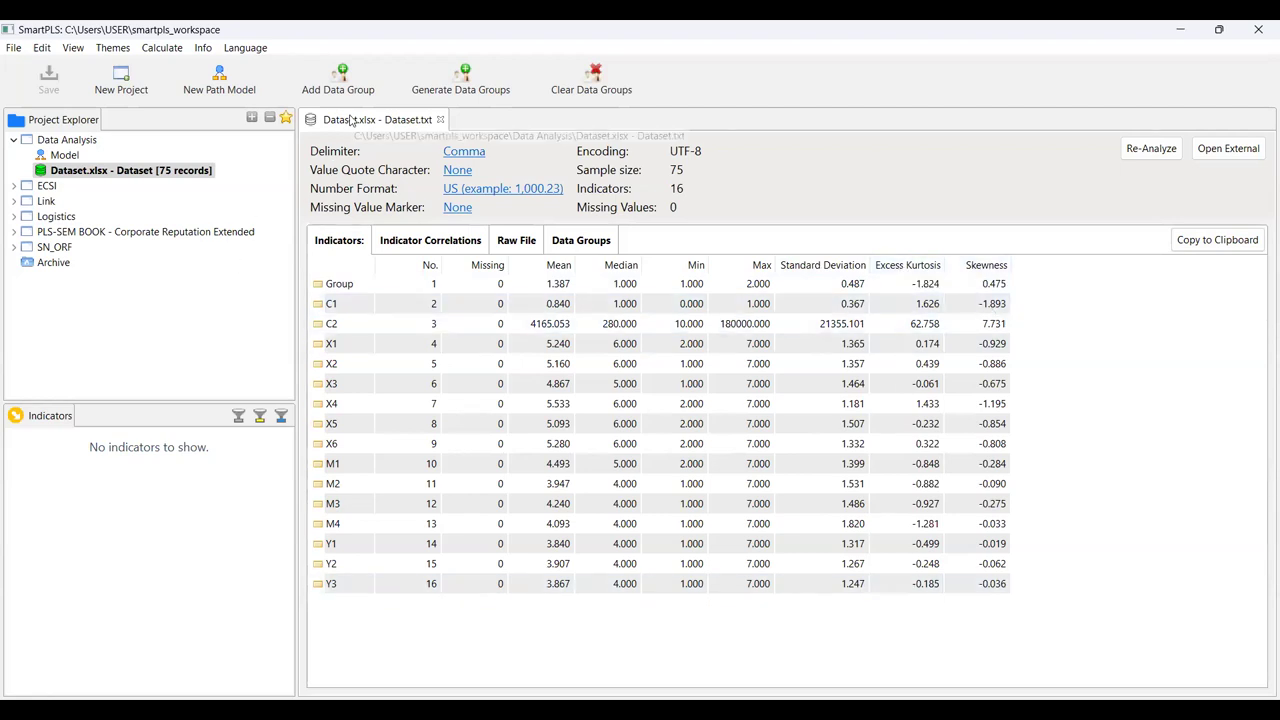
# - Open the project's path model and delete the Leadership, Innovation, Firm Performance and Firm size constructs
pyautogui.click(63, 156)
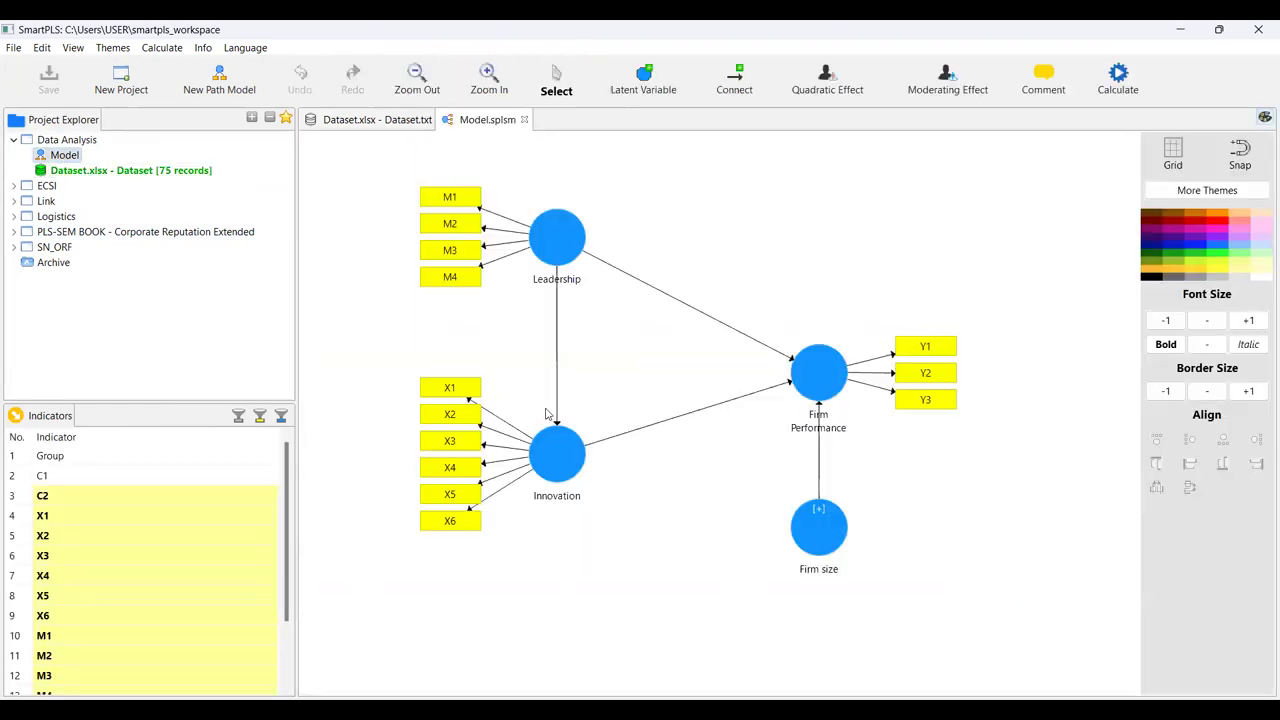
pyautogui.click(553, 255)
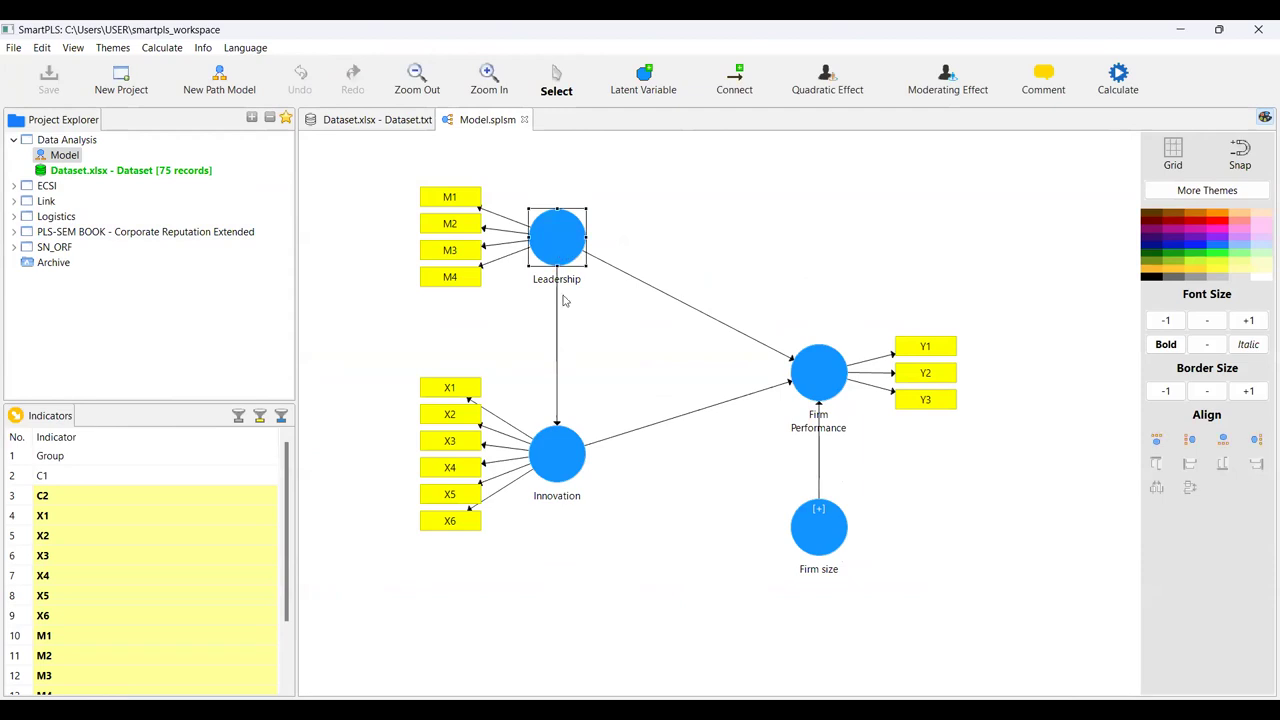
pyautogui.press('Delete')
pyautogui.click(562, 452)
pyautogui.press('Delete')
pyautogui.click(806, 386)
pyautogui.press('Delete')
pyautogui.click(820, 520)
pyautogui.press('Delete')
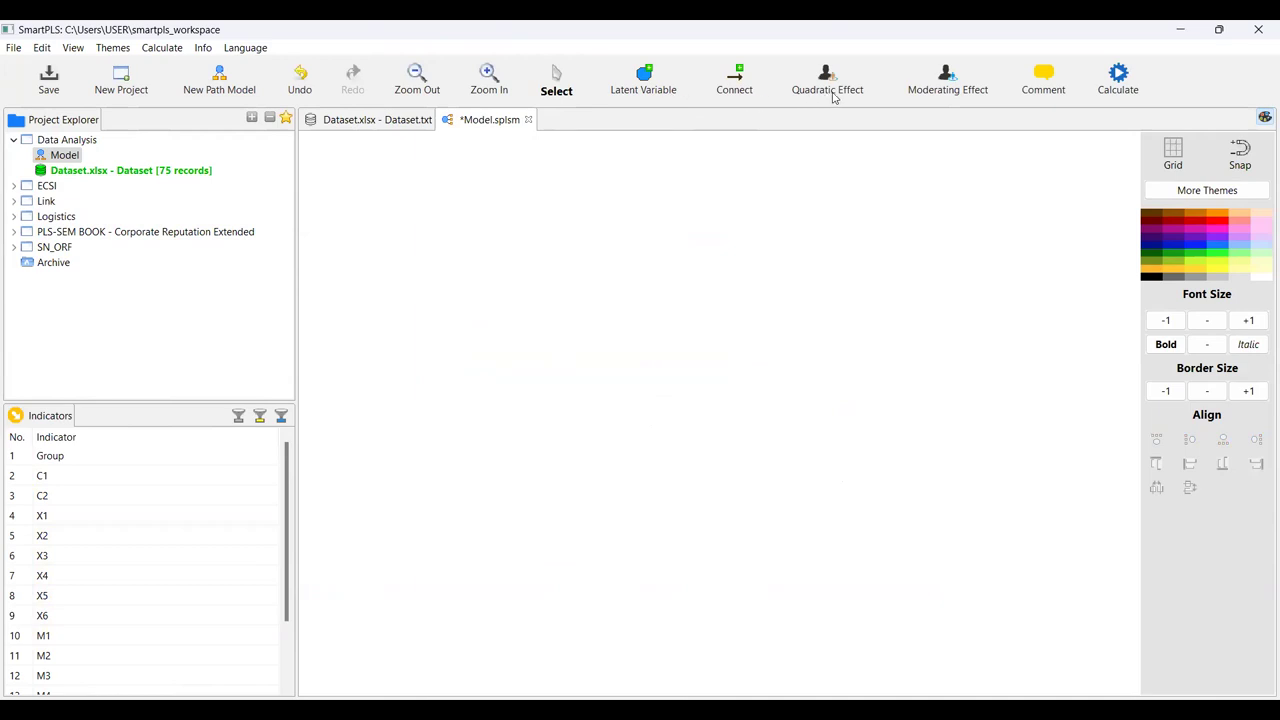
# - Place three new latent variables on the empty canvas: upper left, upper right and lower centre
pyautogui.click(652, 88)
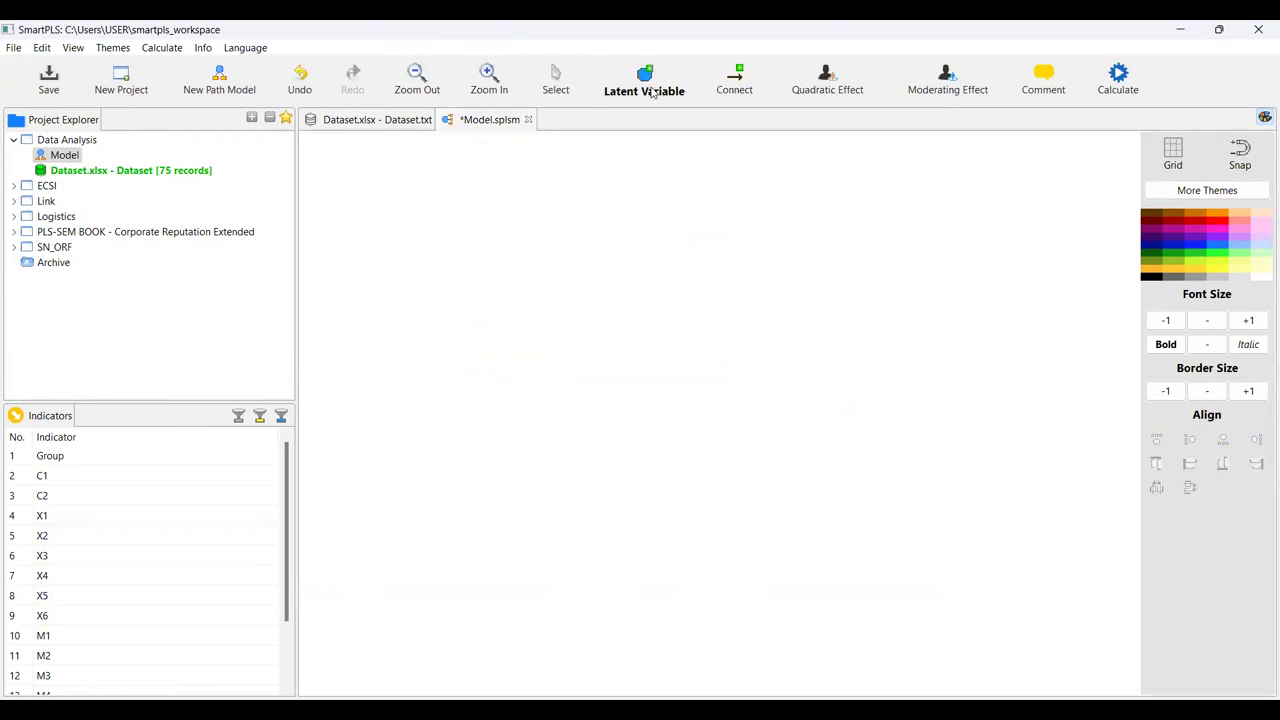
pyautogui.click(480, 263)
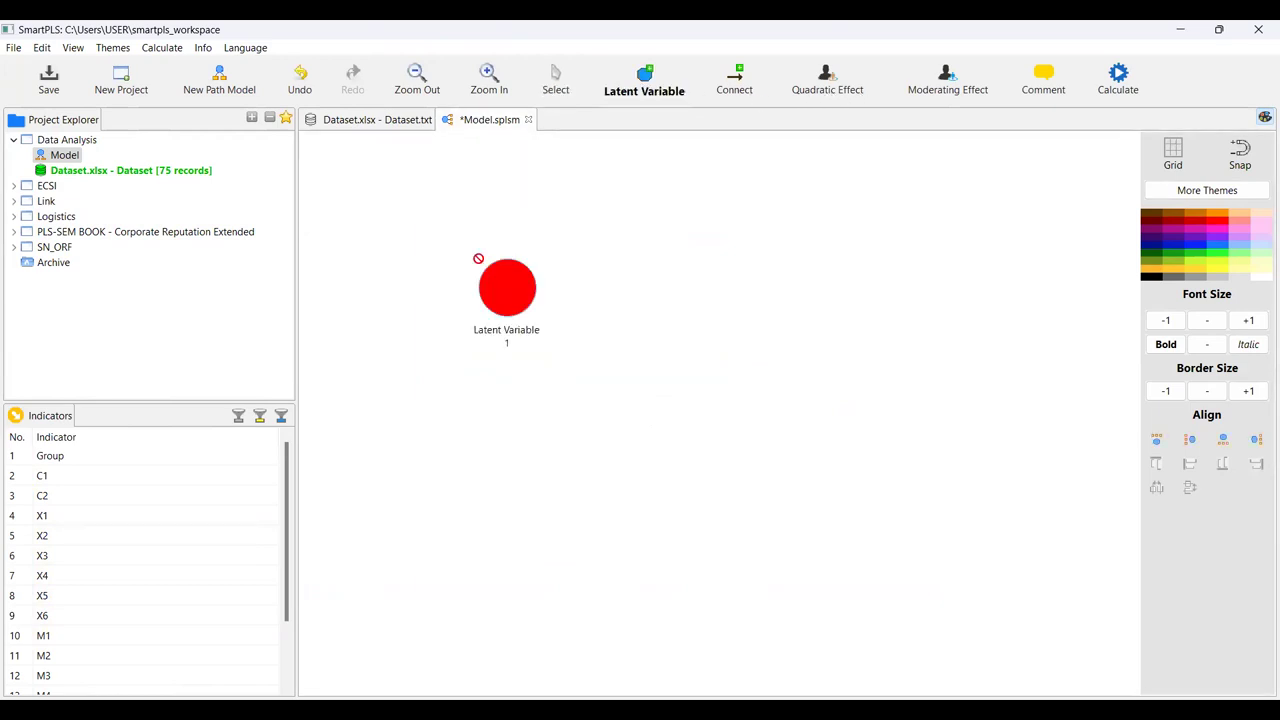
pyautogui.click(884, 299)
pyautogui.click(663, 503)
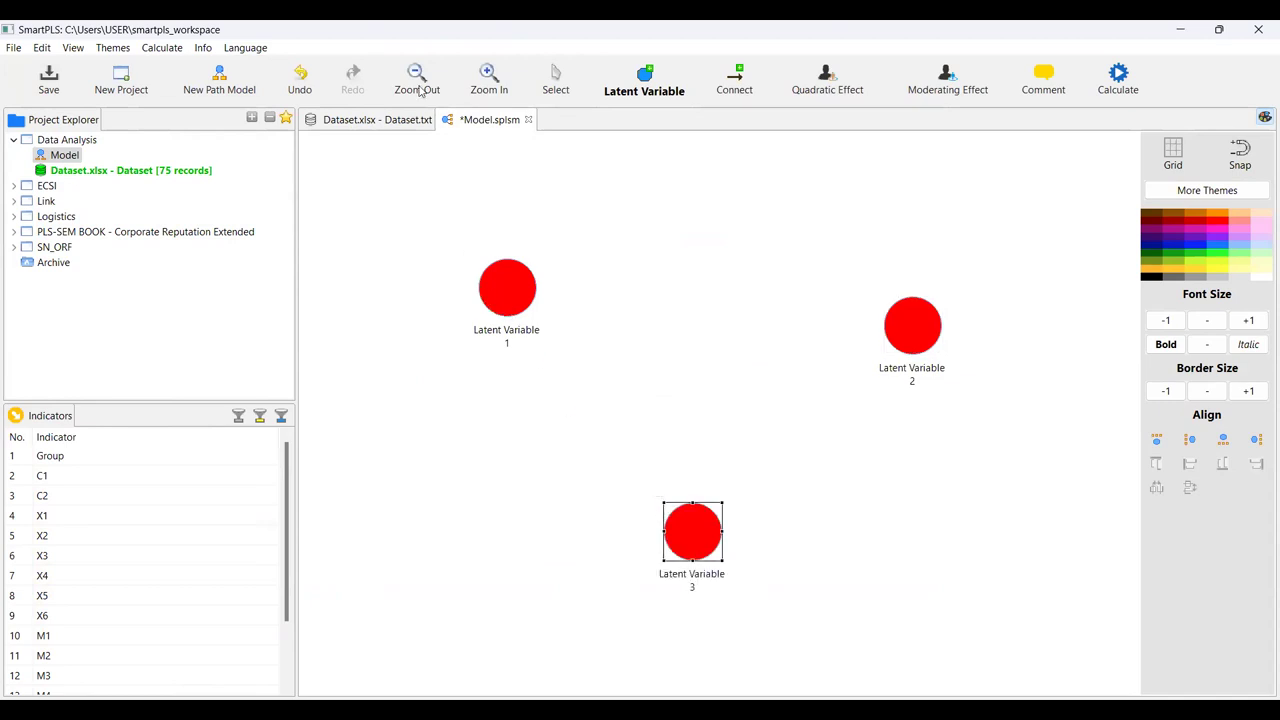
# - Rename the three latent variables, in order of placement, as Innovation, Leadership and Performance
pyautogui.click(560, 97)
pyautogui.click(505, 313)
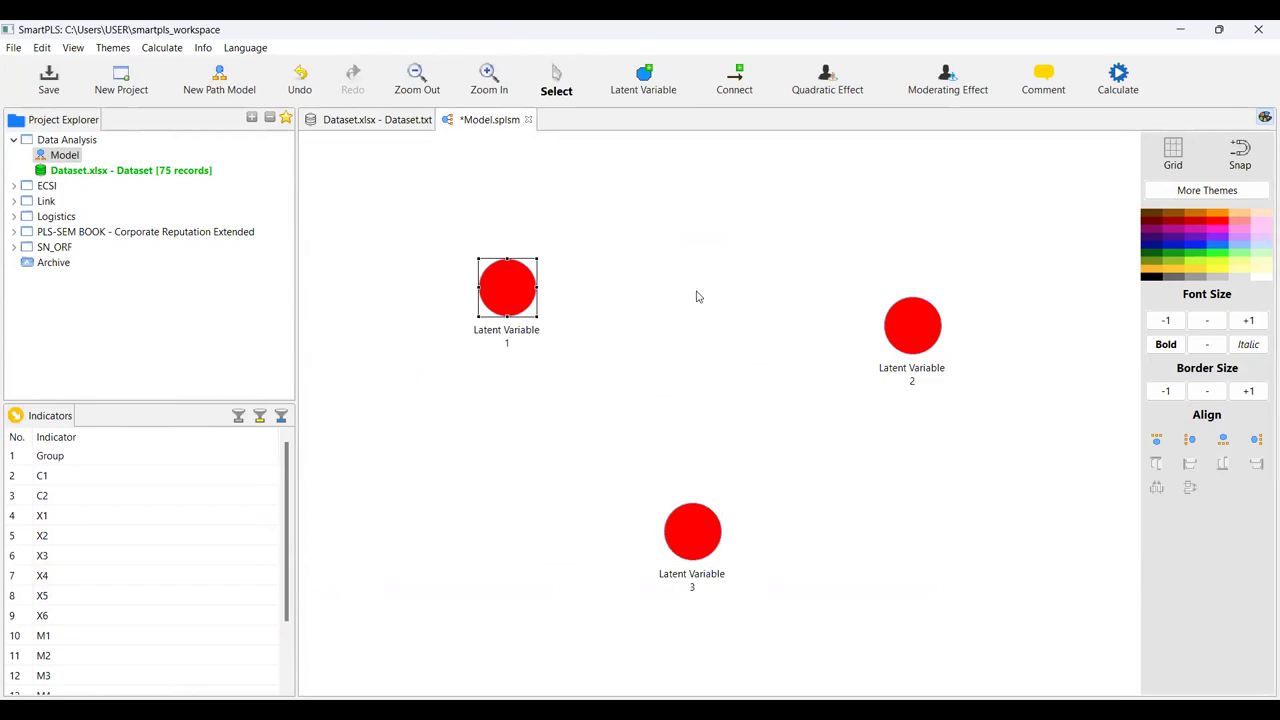
pyautogui.keyDown('ctrl'); pyautogui.click(920, 330); pyautogui.keyUp('ctrl')
pyautogui.keyDown('ctrl'); pyautogui.click(685, 540); pyautogui.keyUp('ctrl')
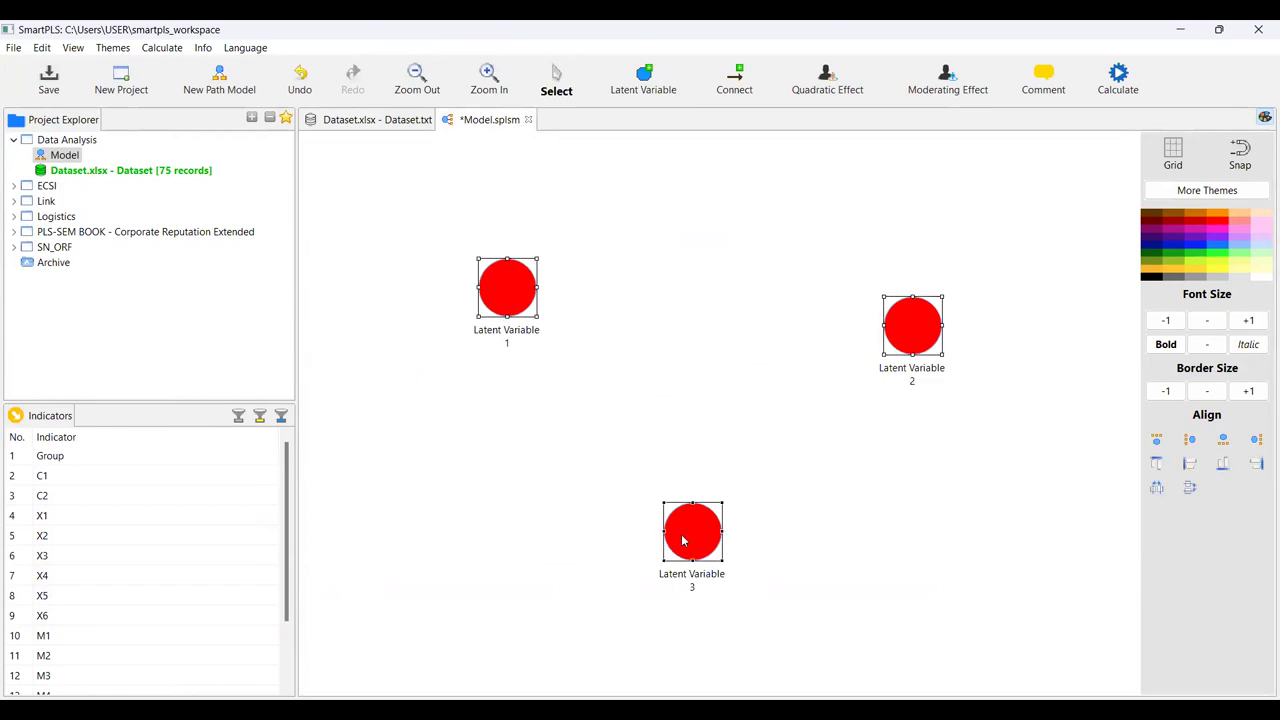
pyautogui.rightClick(685, 540)
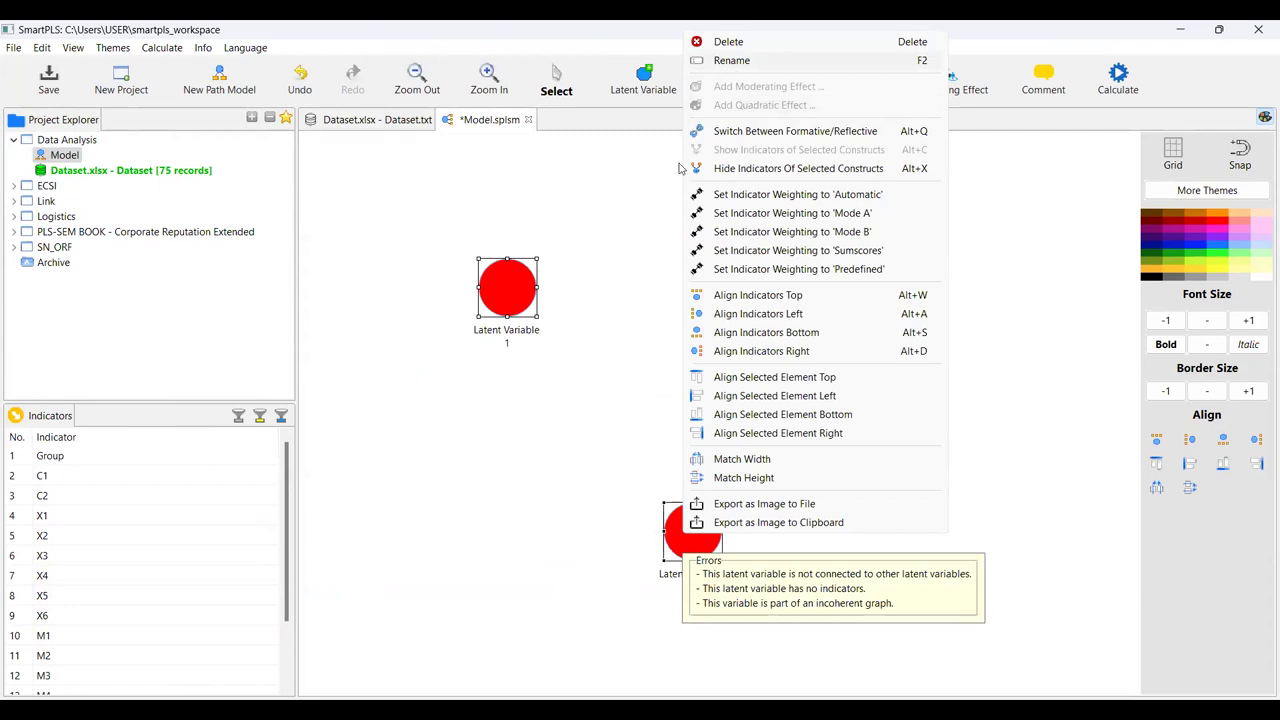
pyautogui.press('F2')
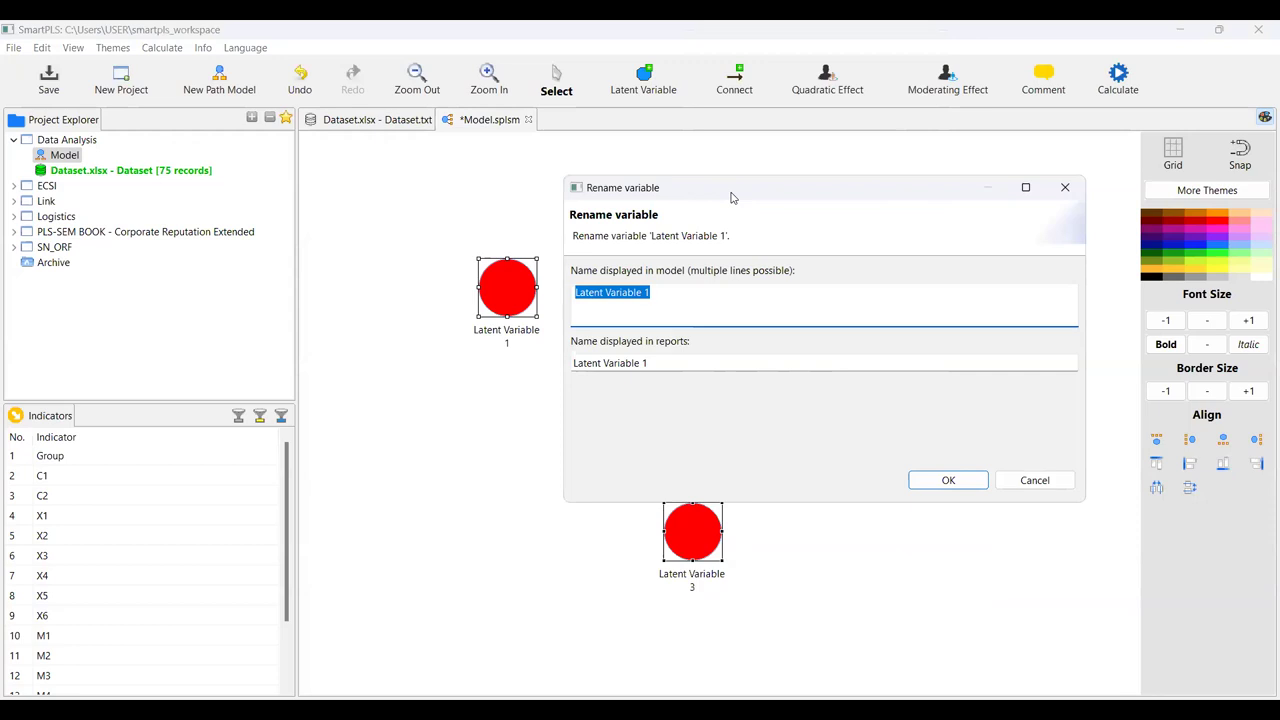
pyautogui.write('Innovation')
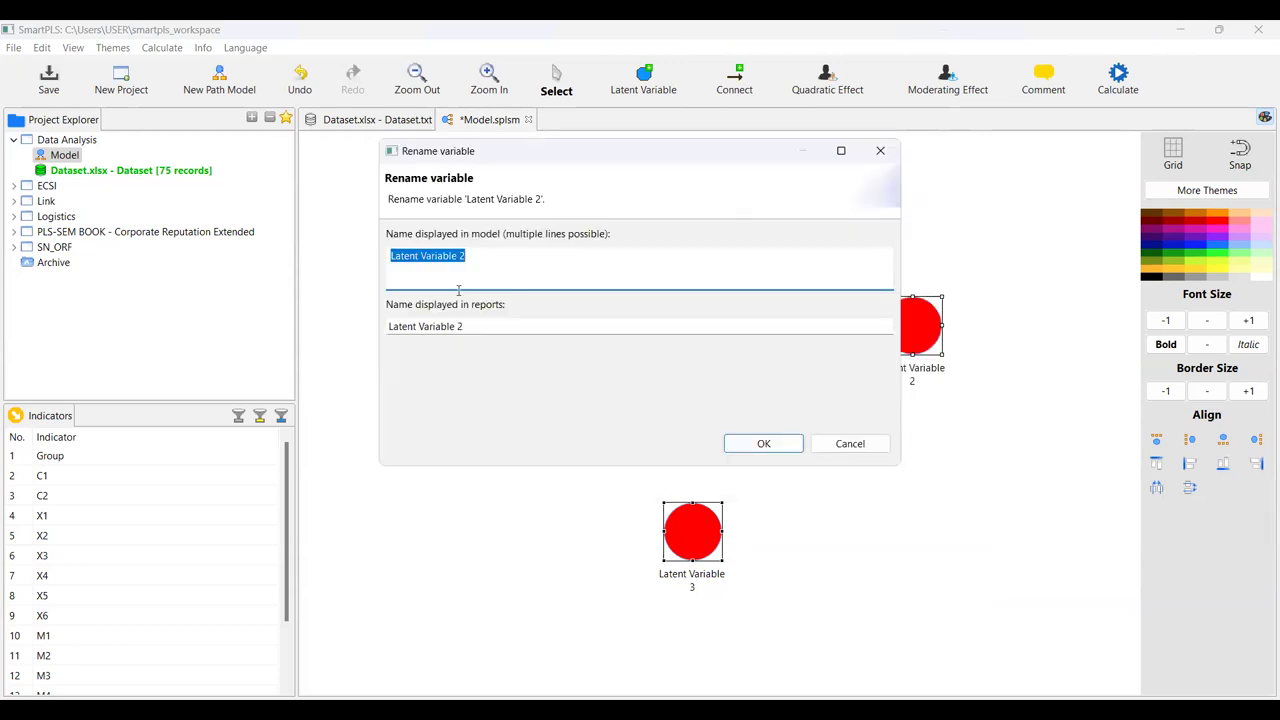
pyautogui.write('Leader')
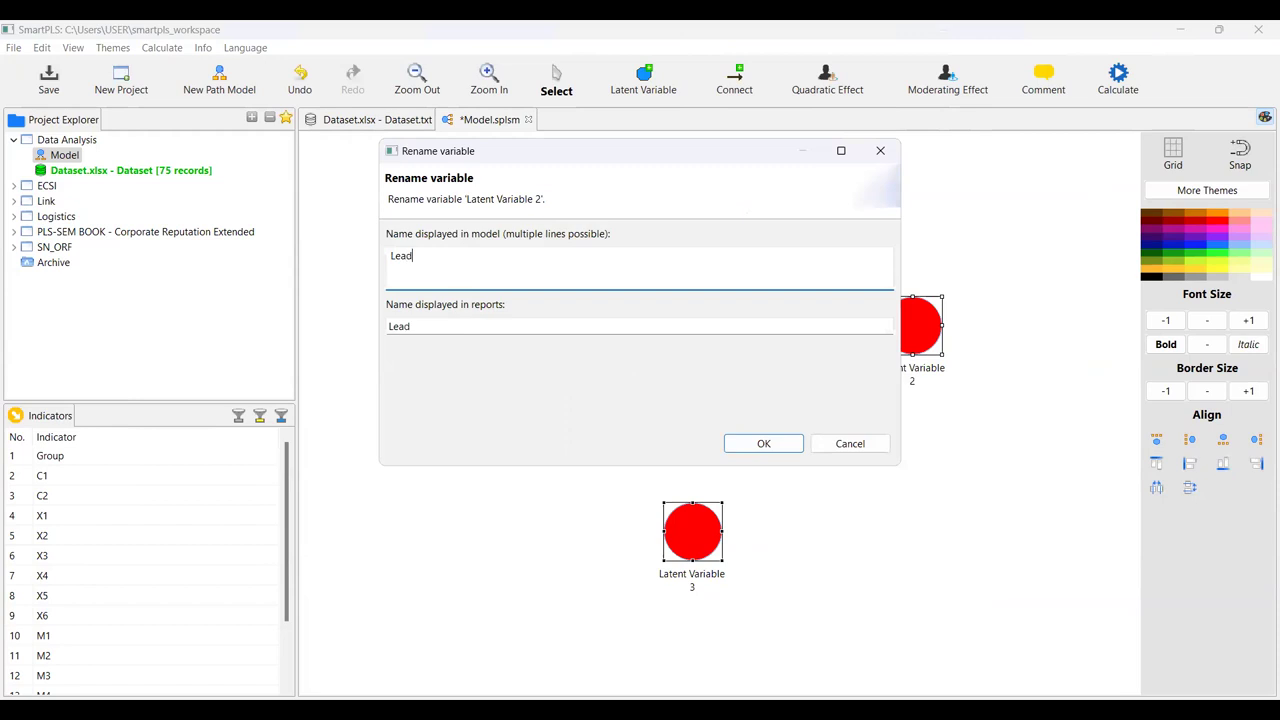
pyautogui.write('ship')
pyautogui.write('Per')
pyautogui.write('formance')
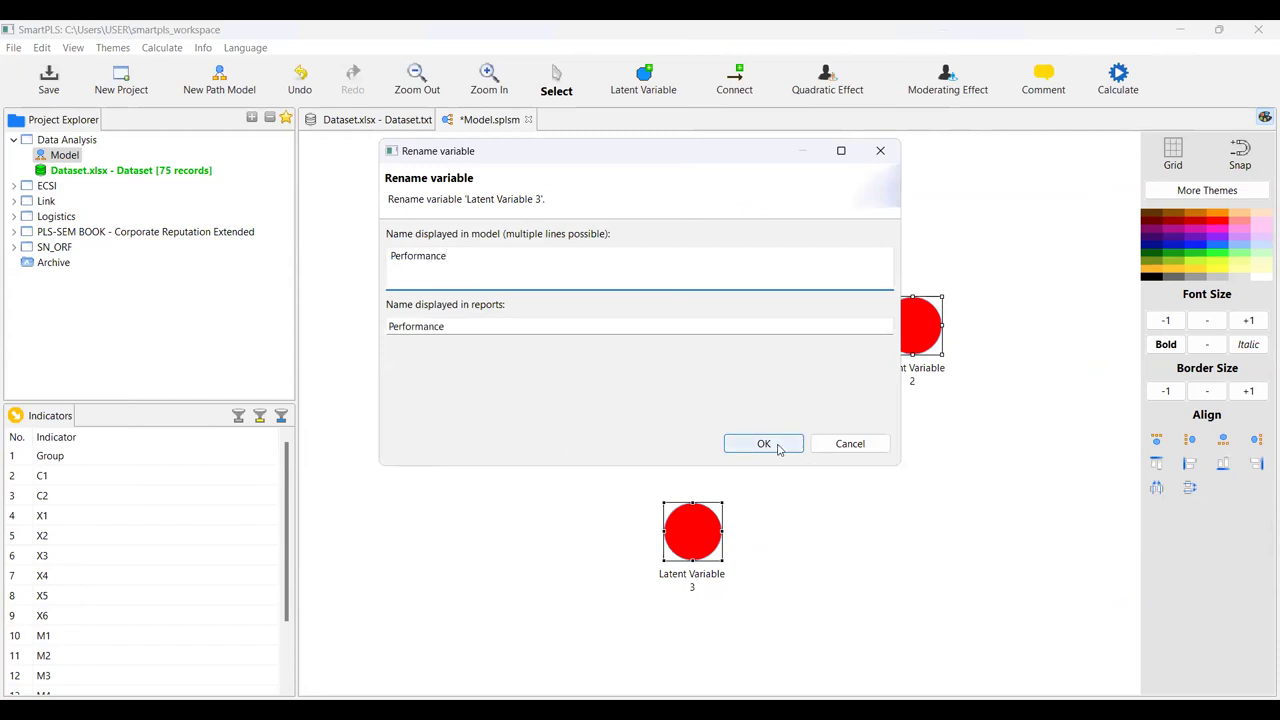
pyautogui.press('Return')
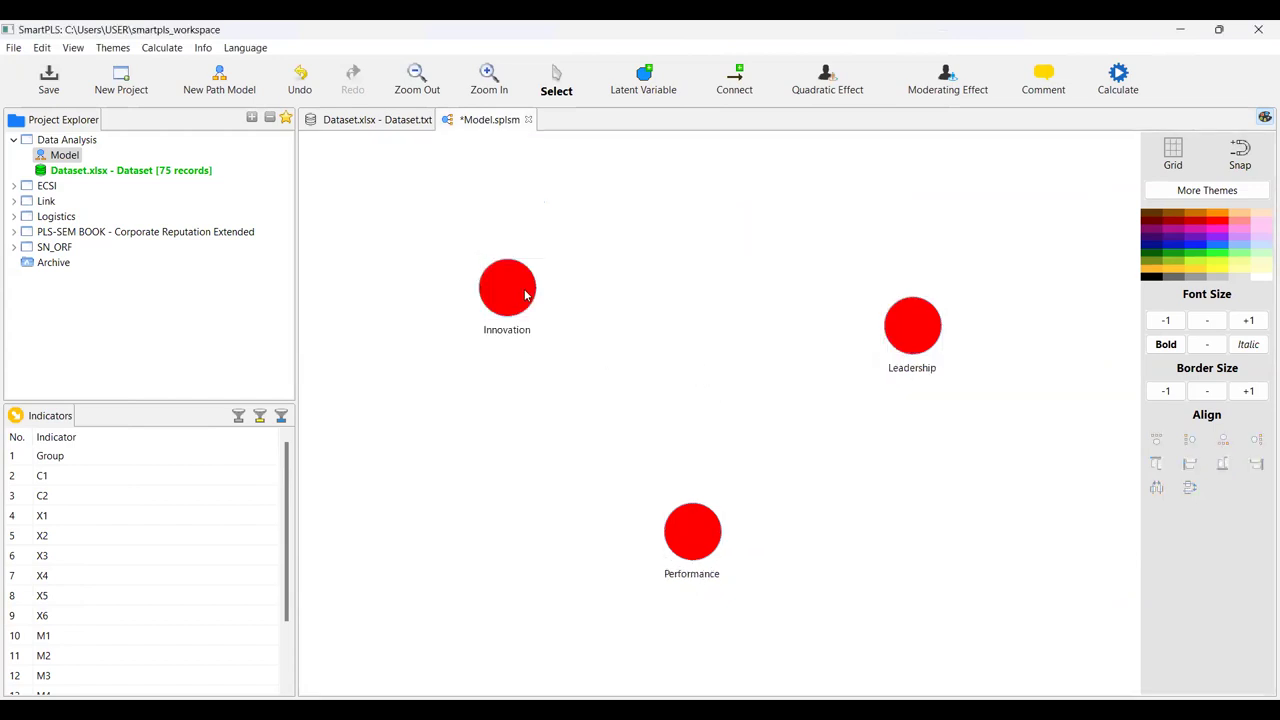
# - Move the Innovation construct slightly lower on the canvas and assign indicators X1 to X6 to it
pyautogui.click(702, 533)
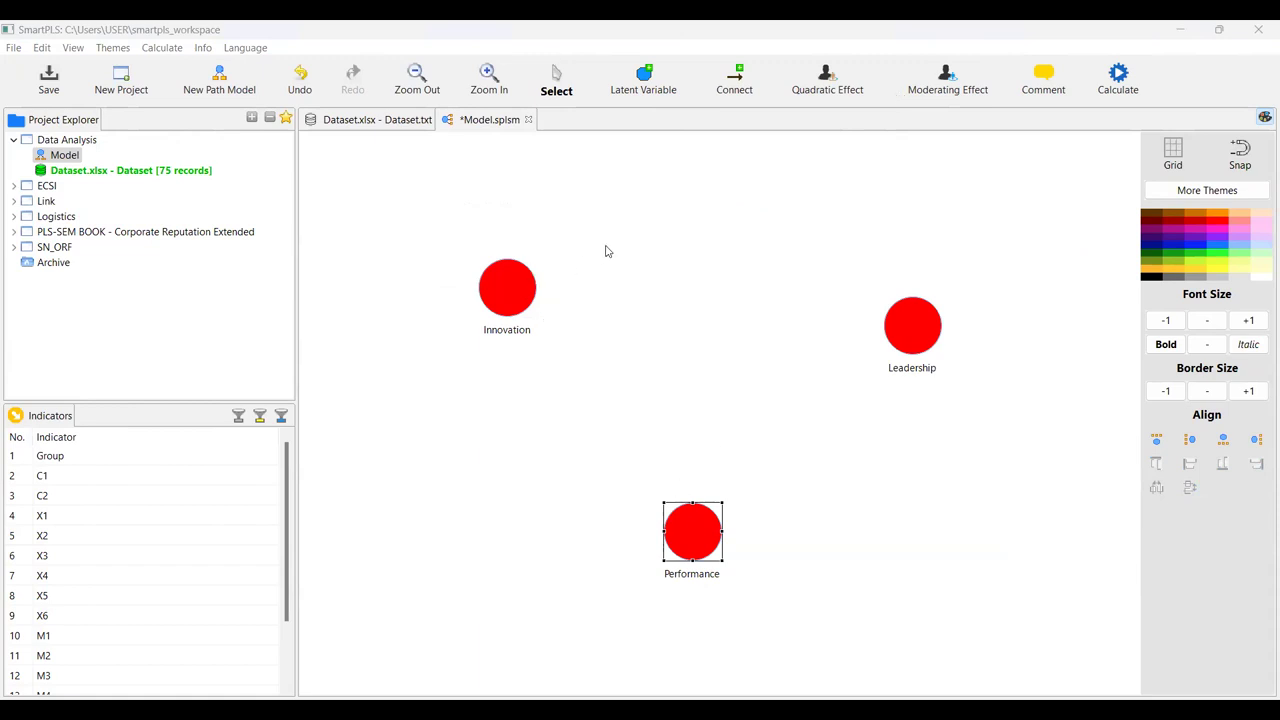
pyautogui.click(647, 250)
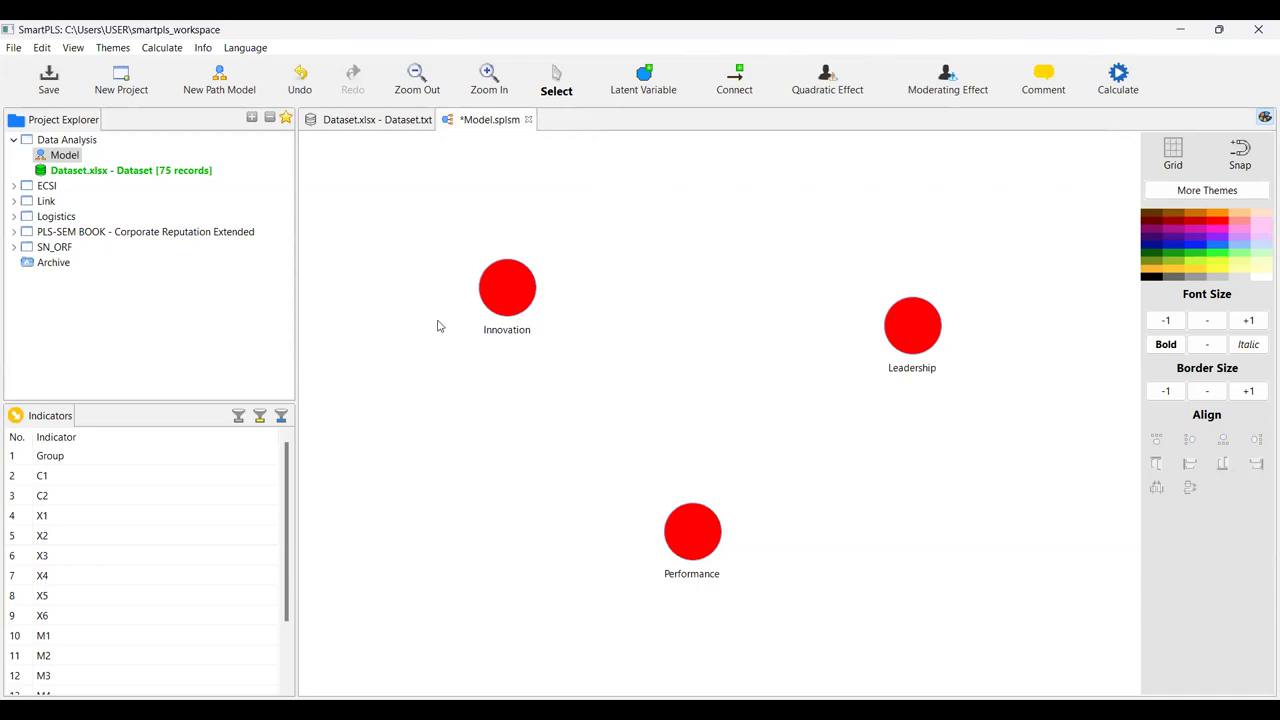
pyautogui.click(510, 297)
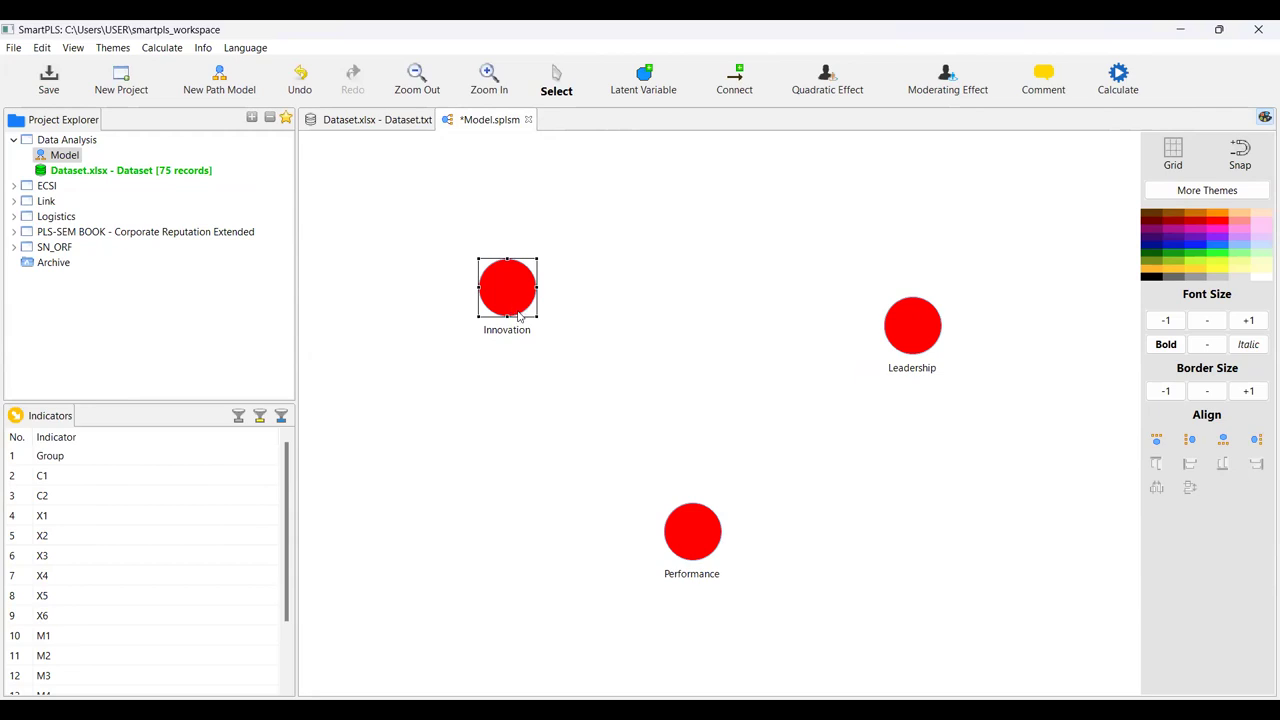
pyautogui.moveTo(503, 312); pyautogui.dragTo(504, 359)
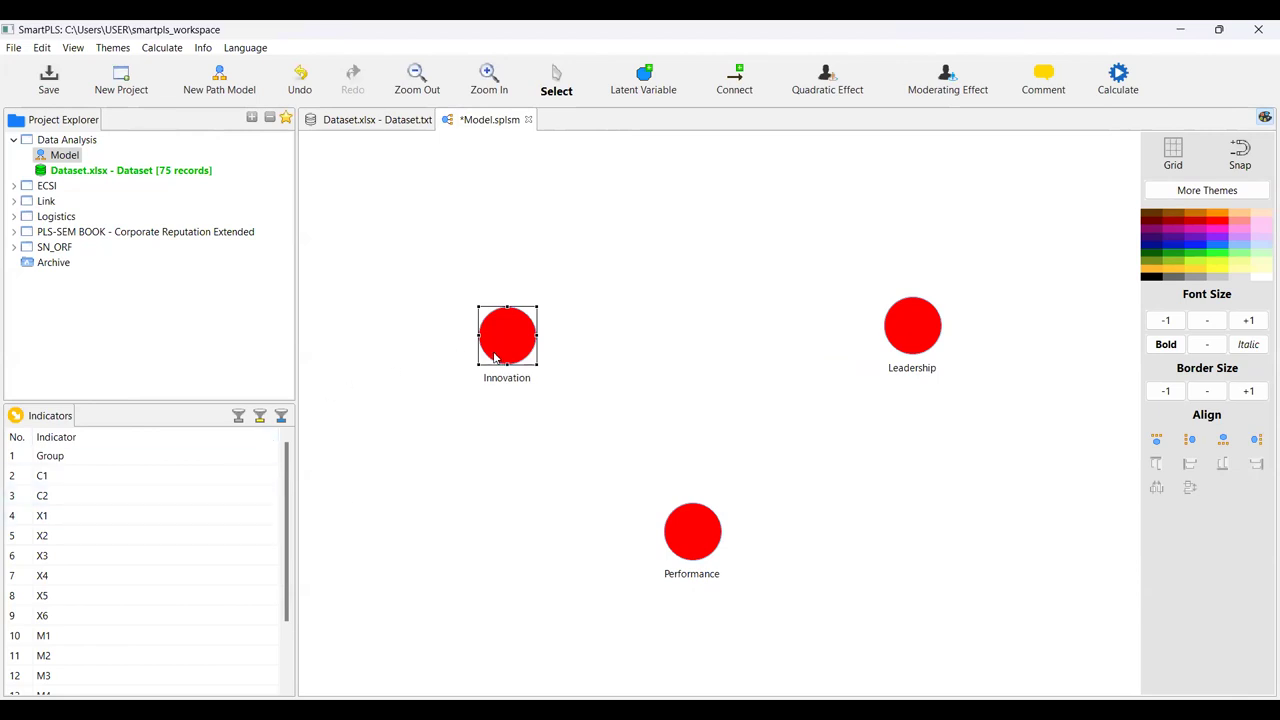
pyautogui.click(64, 515)
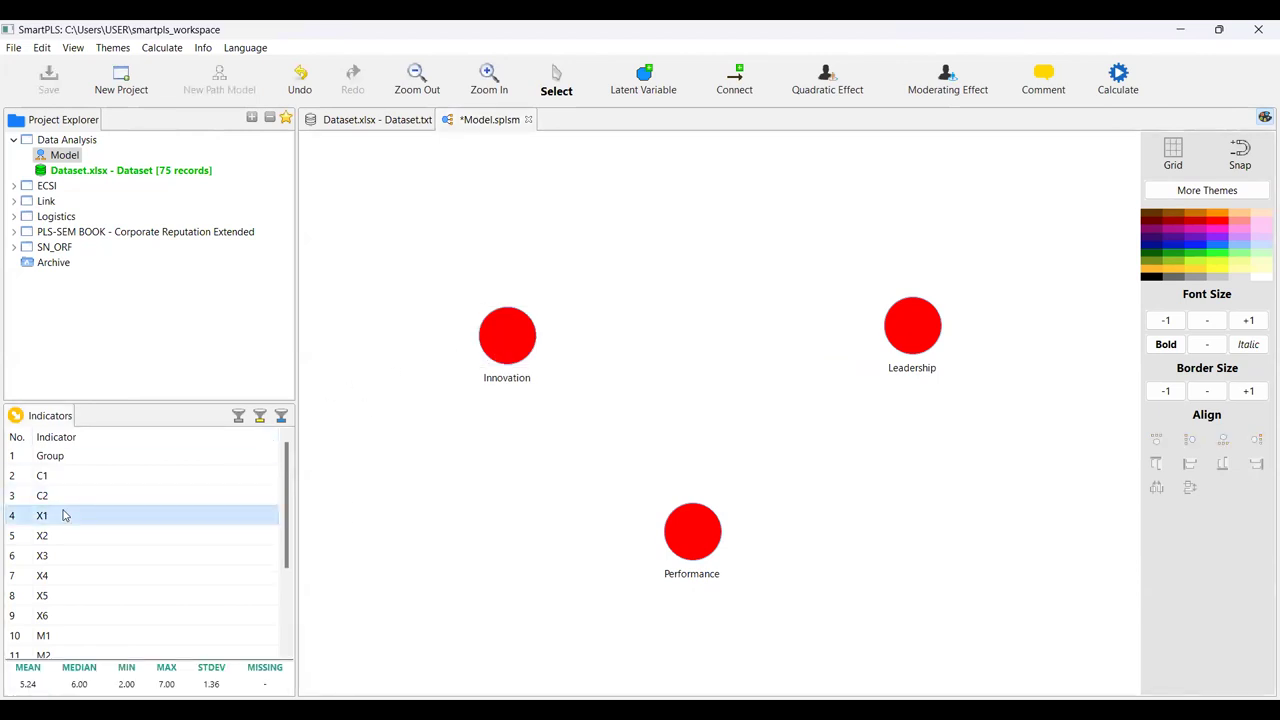
pyautogui.keyDown('shift'); pyautogui.click(57, 612); pyautogui.keyUp('shift')
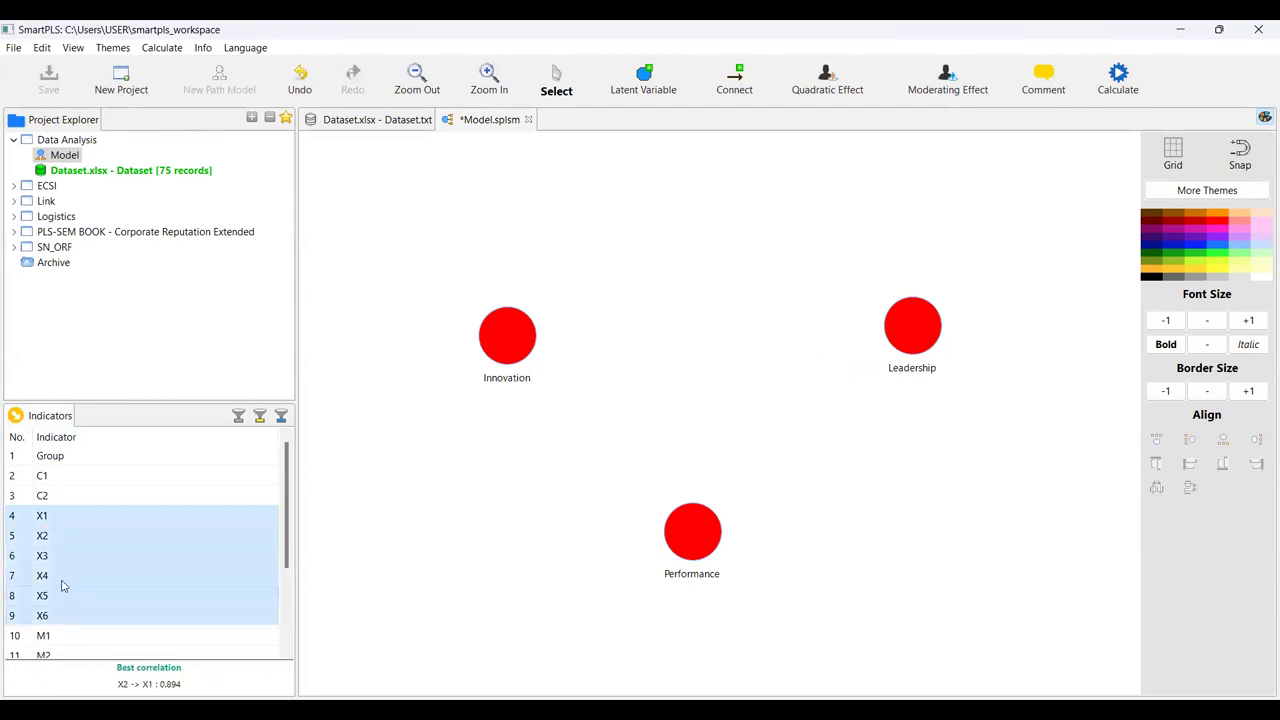
pyautogui.moveTo(86, 524); pyautogui.dragTo(510, 338)
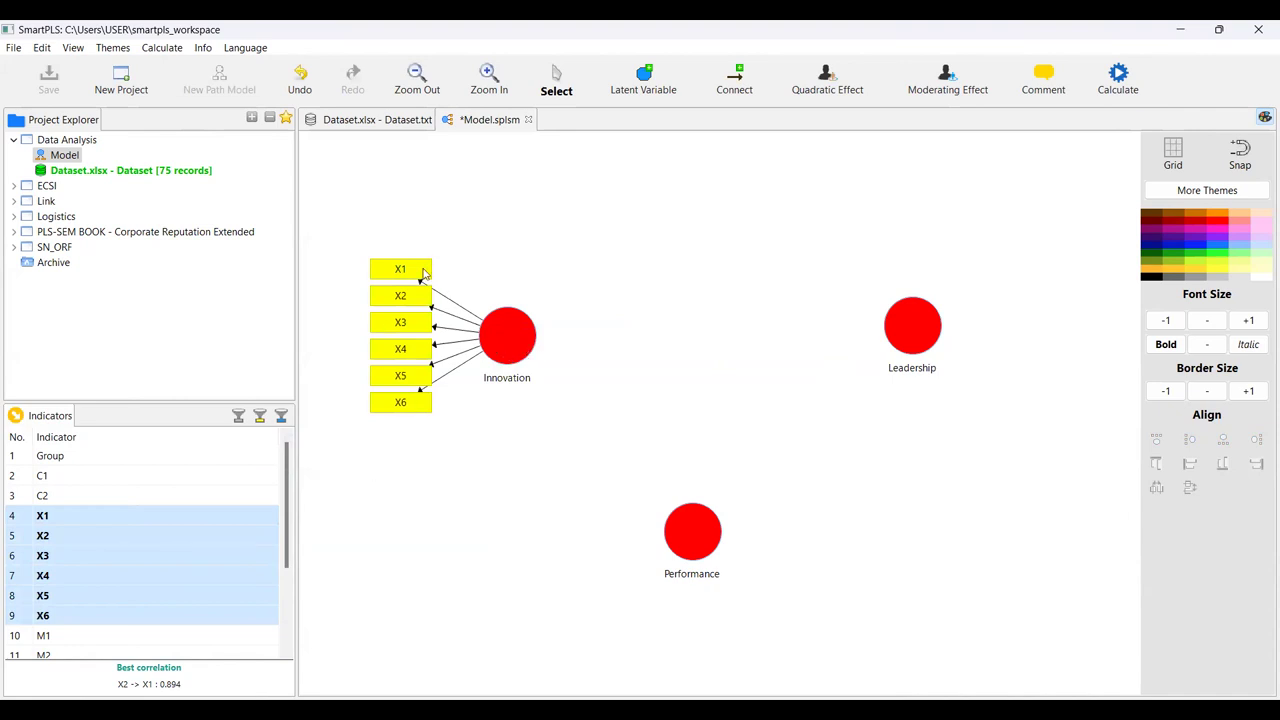
# - Assign indicators M1 to M4 to Leadership and reposition the construct at the upper centre with its indicators aligned above it
pyautogui.scroll(-1, 75, 576)
pyautogui.scroll(-1, 75, 560)
pyautogui.click(86, 516)
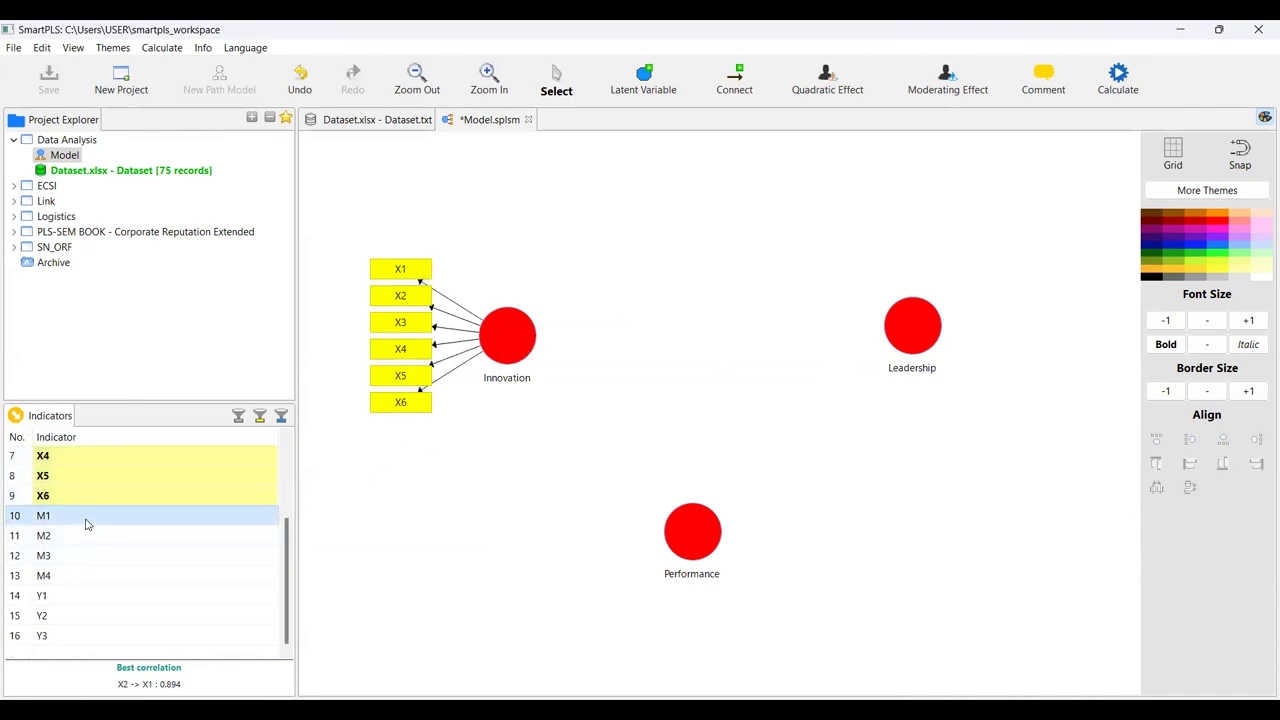
pyautogui.keyDown('shift'); pyautogui.click(84, 578); pyautogui.keyUp('shift')
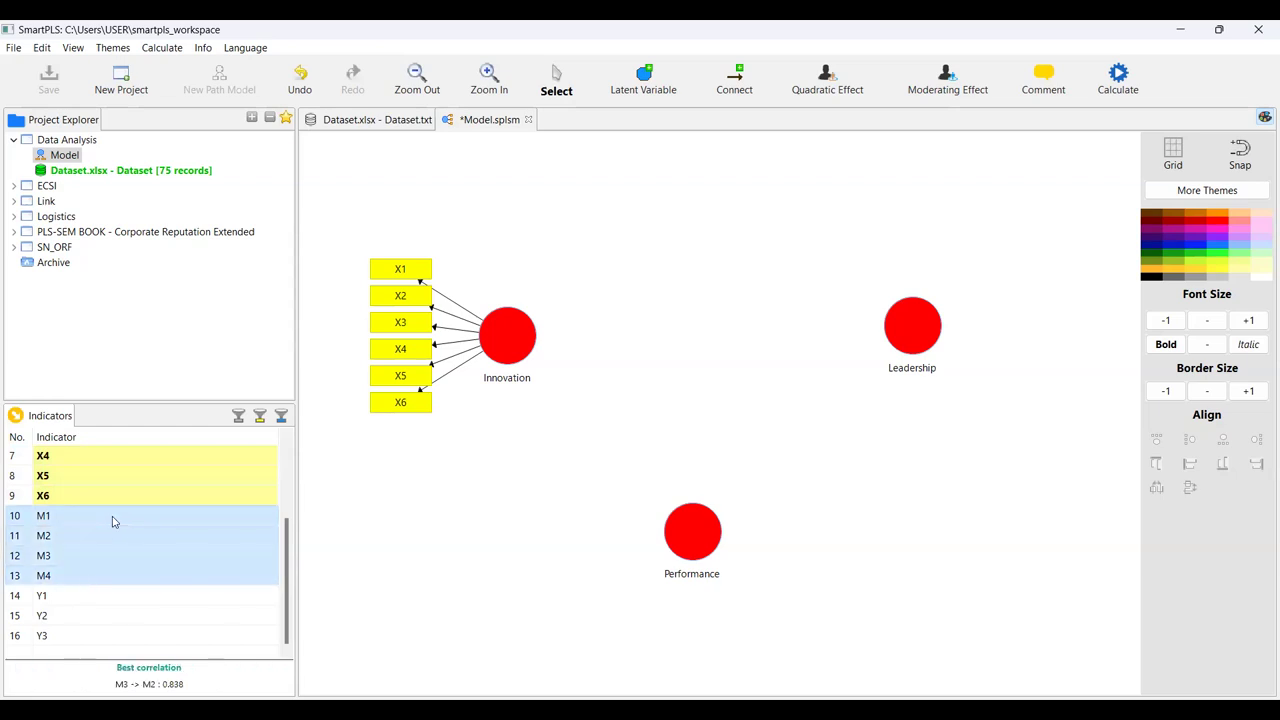
pyautogui.moveTo(113, 521); pyautogui.dragTo(915, 330)
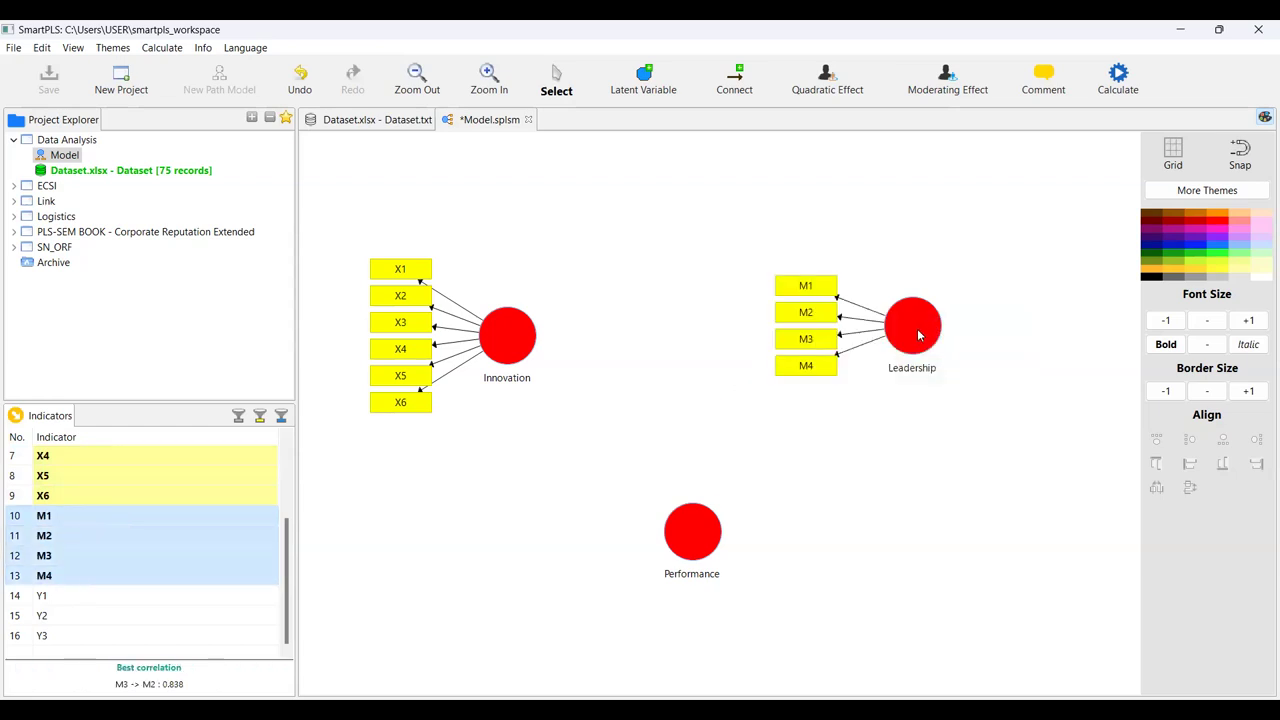
pyautogui.moveTo(773, 268); pyautogui.dragTo(712, 259)
pyautogui.click(1157, 440)
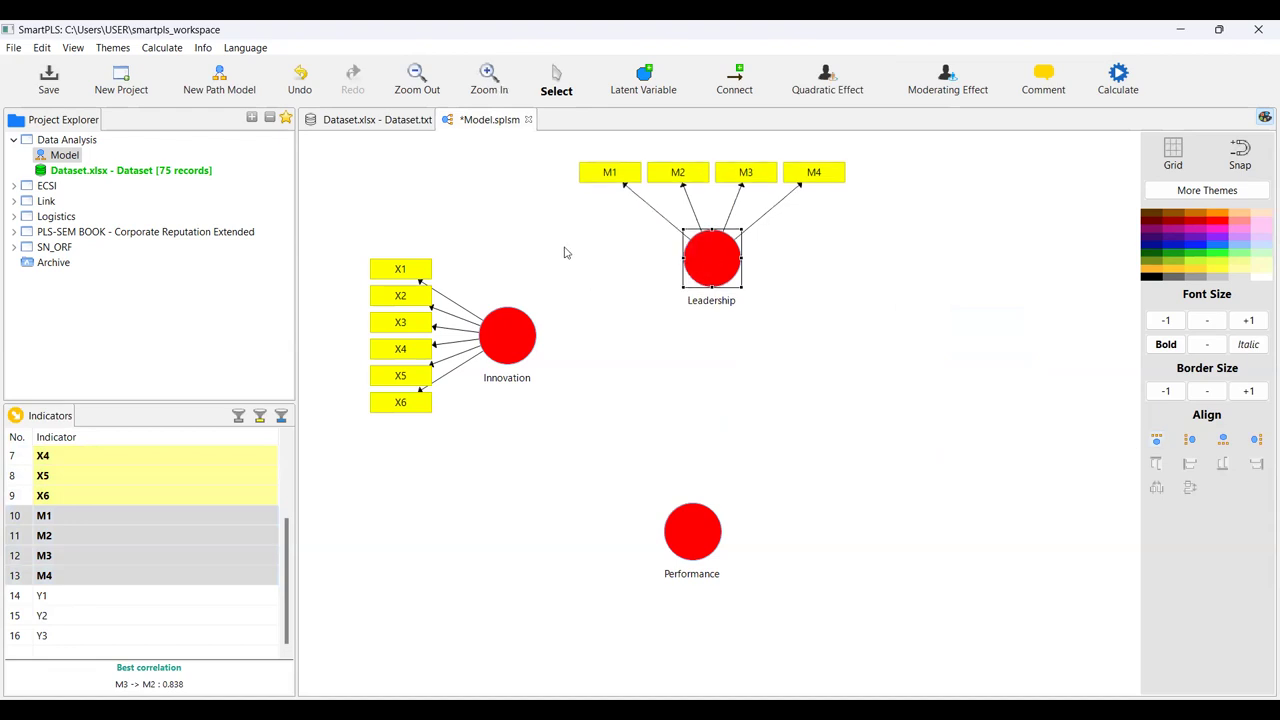
# - Assign indicators Y1 to Y3 to Performance and place the construct at the canvas's right with its indicators on the right side
pyautogui.moveTo(80, 597); pyautogui.dragTo(933, 428)
pyautogui.click(848, 323)
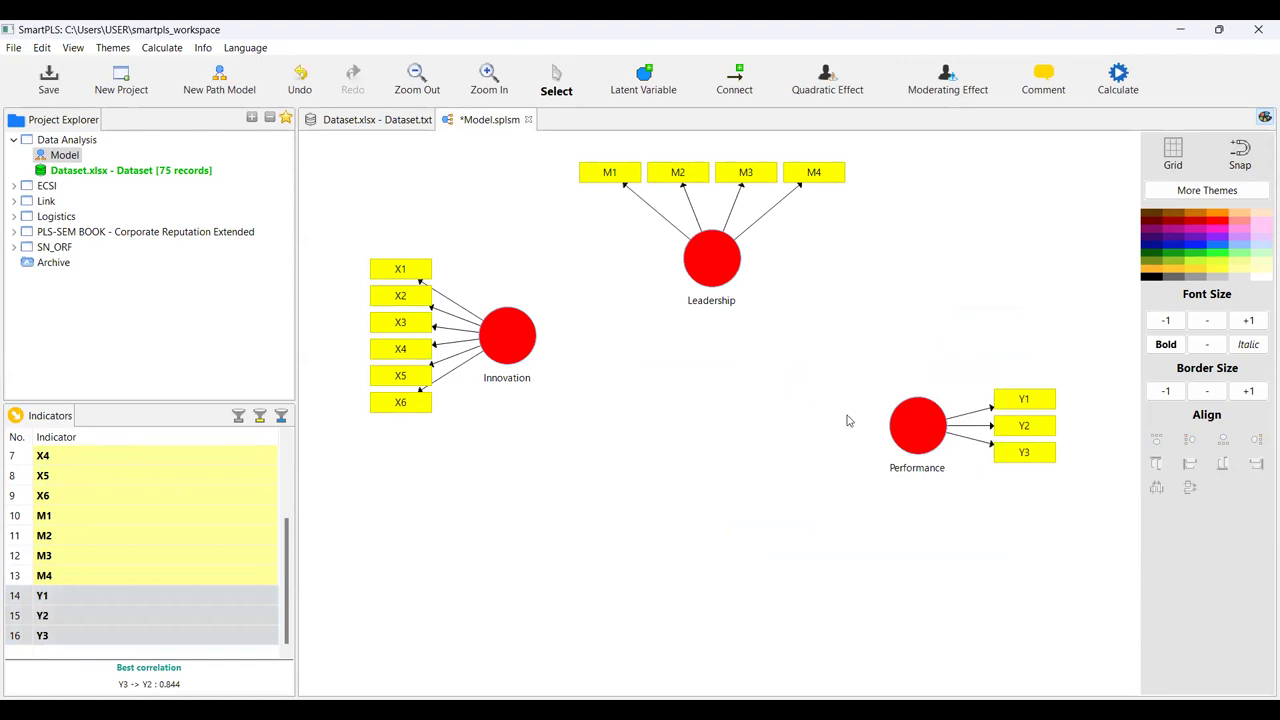
# - Connect Innovation to Leadership and Innovation to Performance with structural paths
pyautogui.moveTo(919, 440)
pyautogui.click(735, 80)
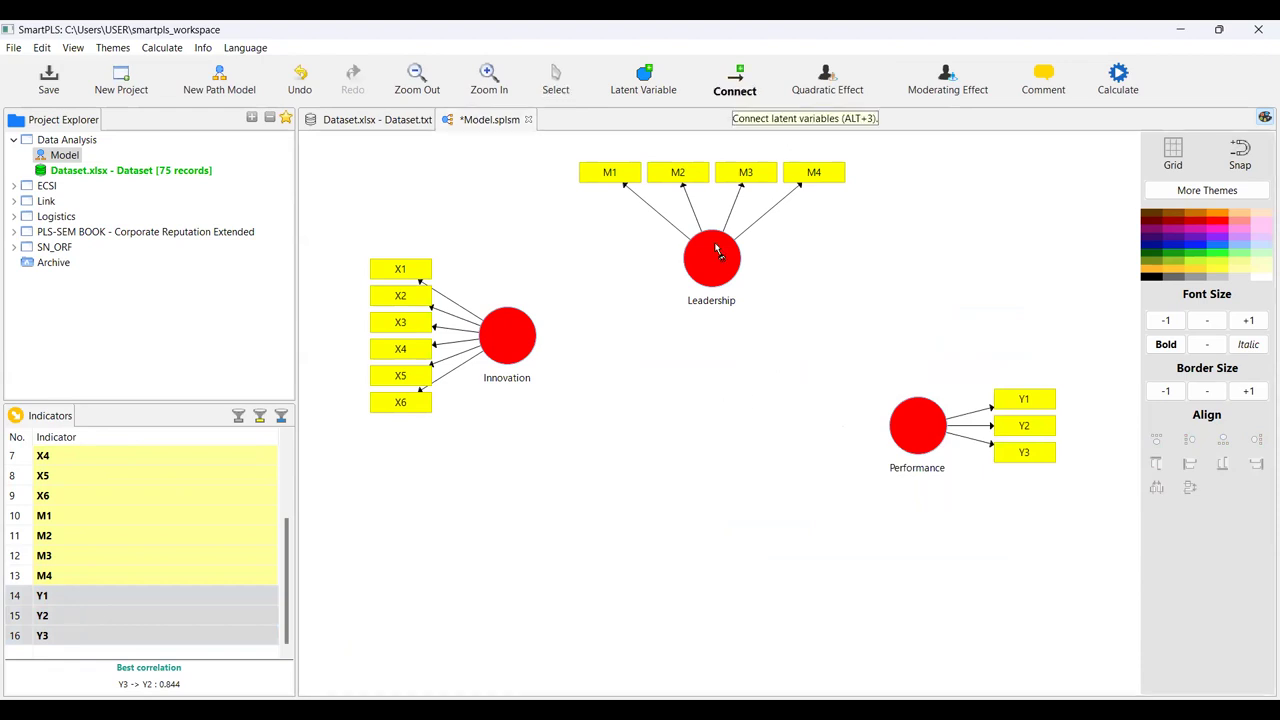
pyautogui.moveTo(510, 347); pyautogui.dragTo(705, 262)
pyautogui.moveTo(520, 345); pyautogui.dragTo(930, 432)
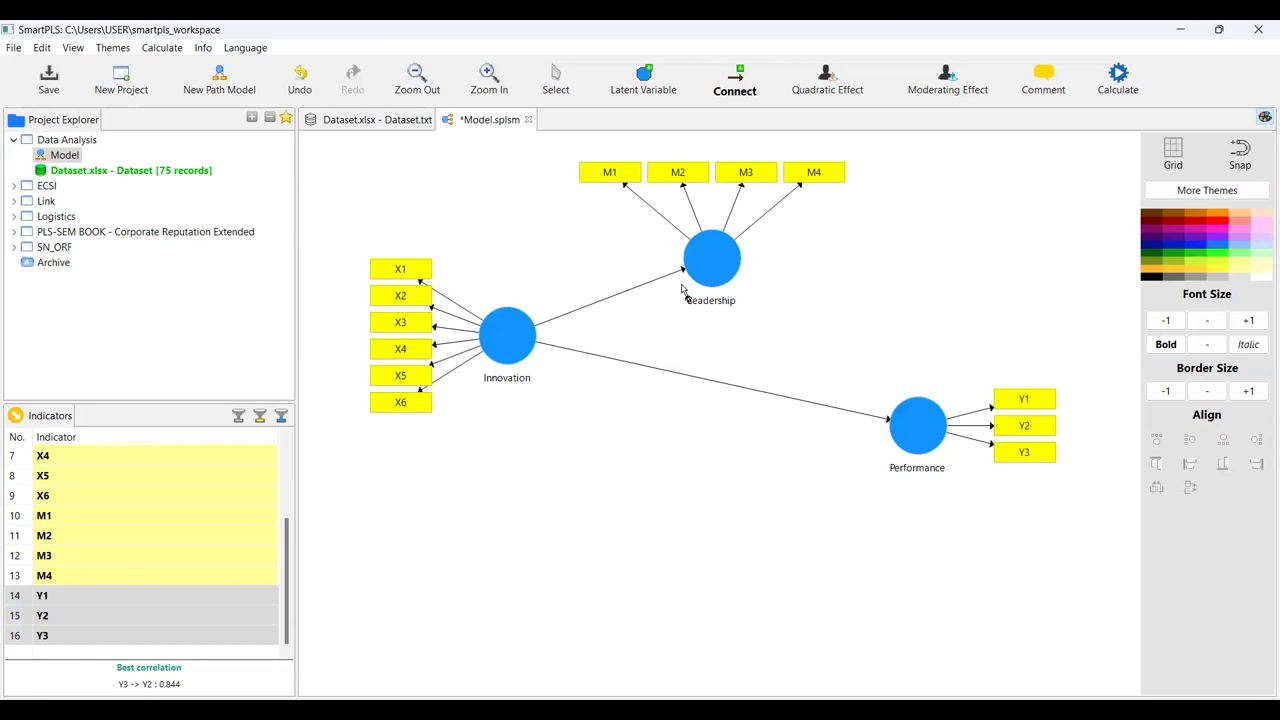
# - Connect Leadership to Performance with a structural path and return to selection mode
pyautogui.click(717, 267)
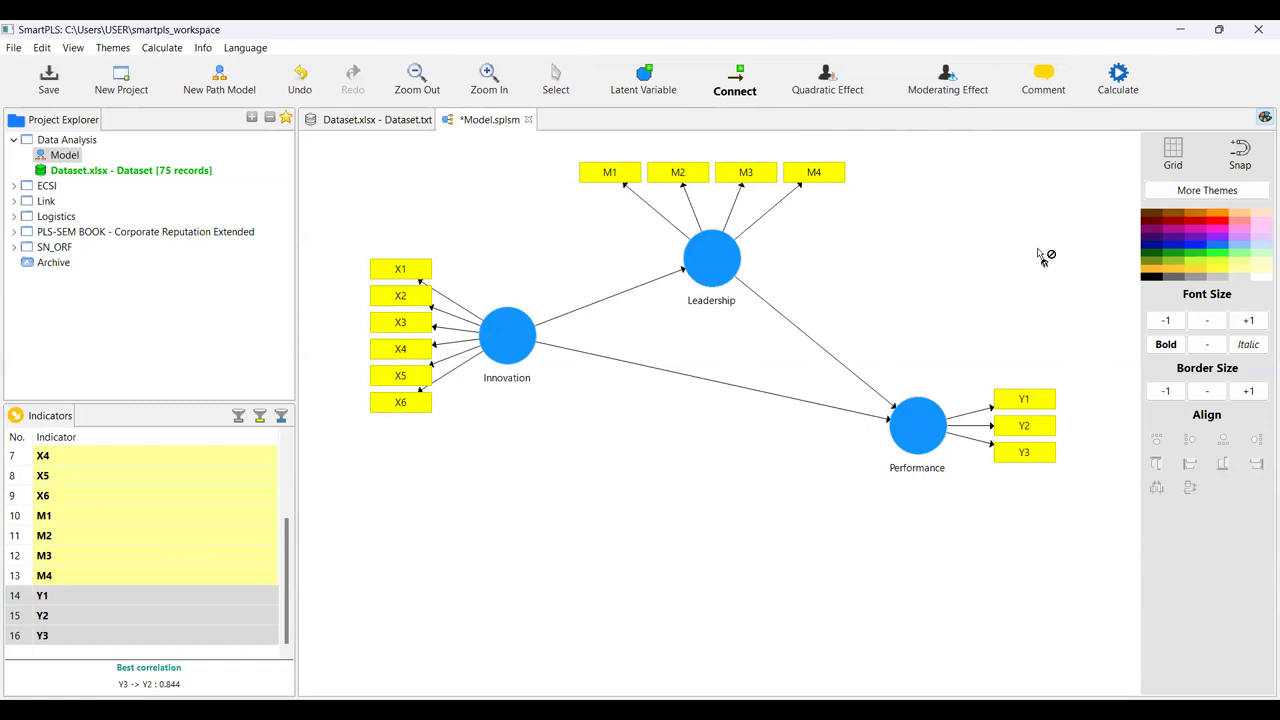
pyautogui.click(522, 94)
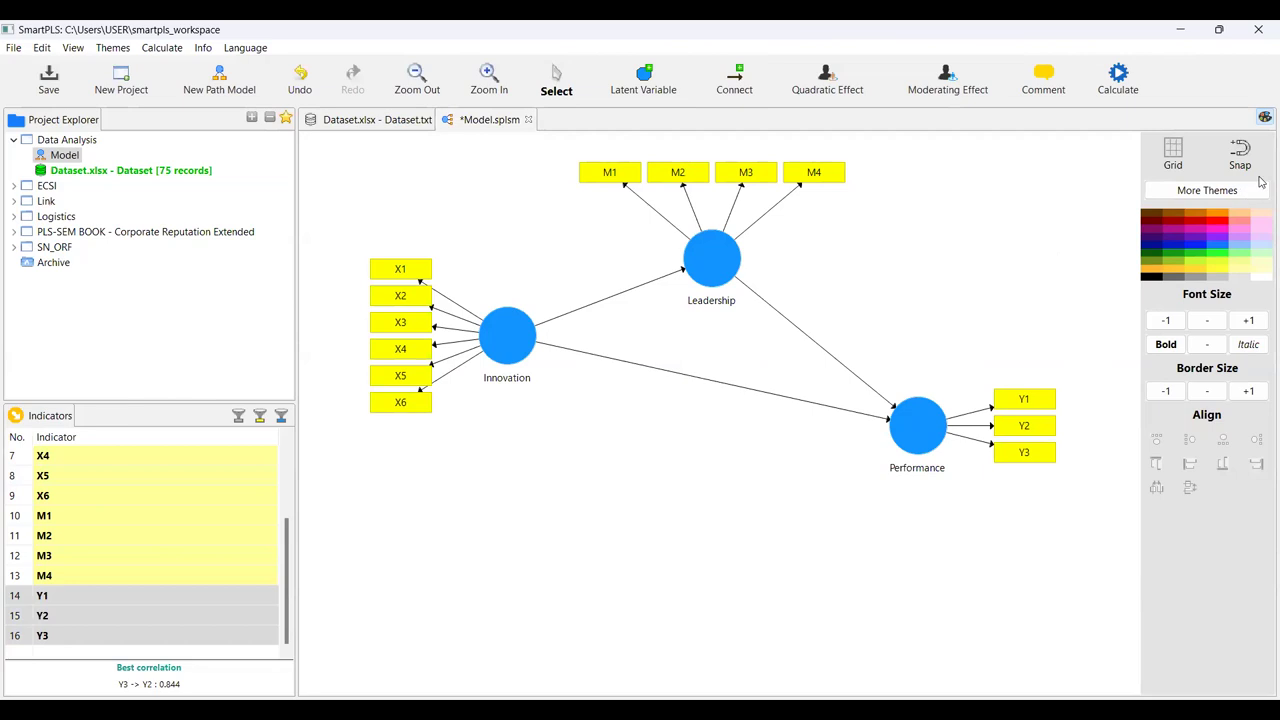
# - Run the PLS Algorithm with the Factor weighting scheme on the complete dataset, Group1 and Group2, and open the full report
pyautogui.click(1132, 93)
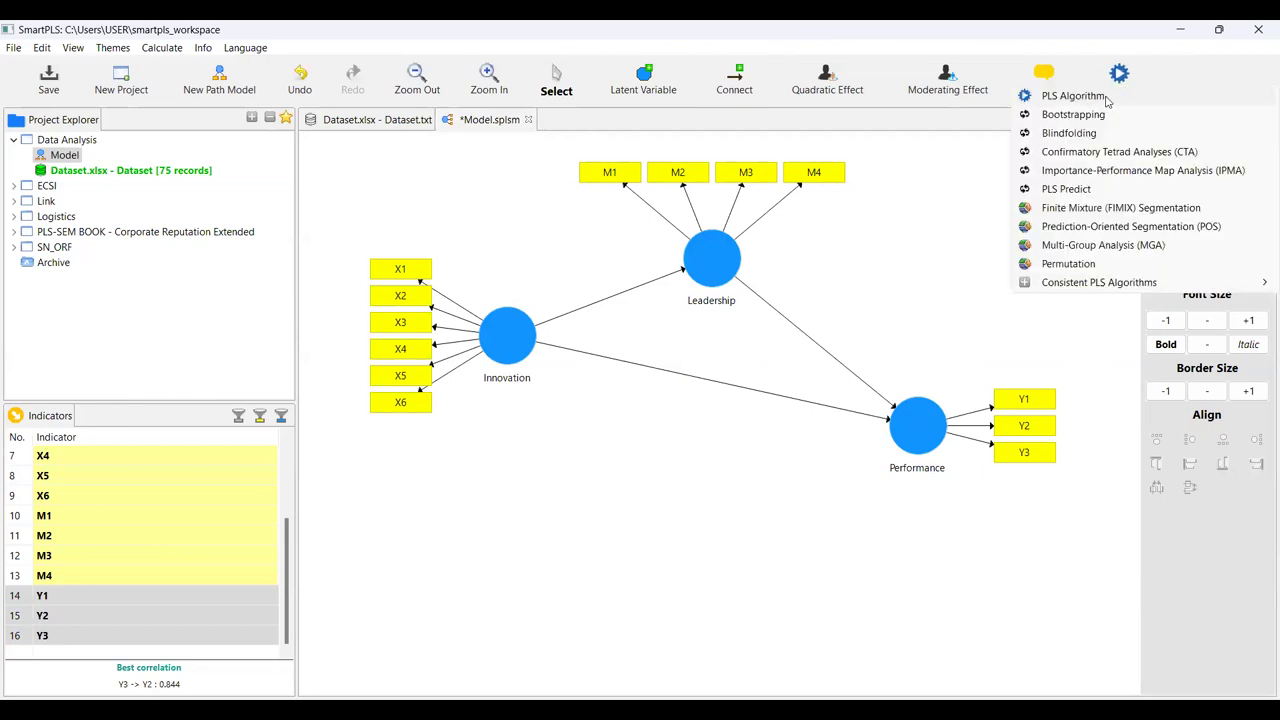
pyautogui.click(1072, 96)
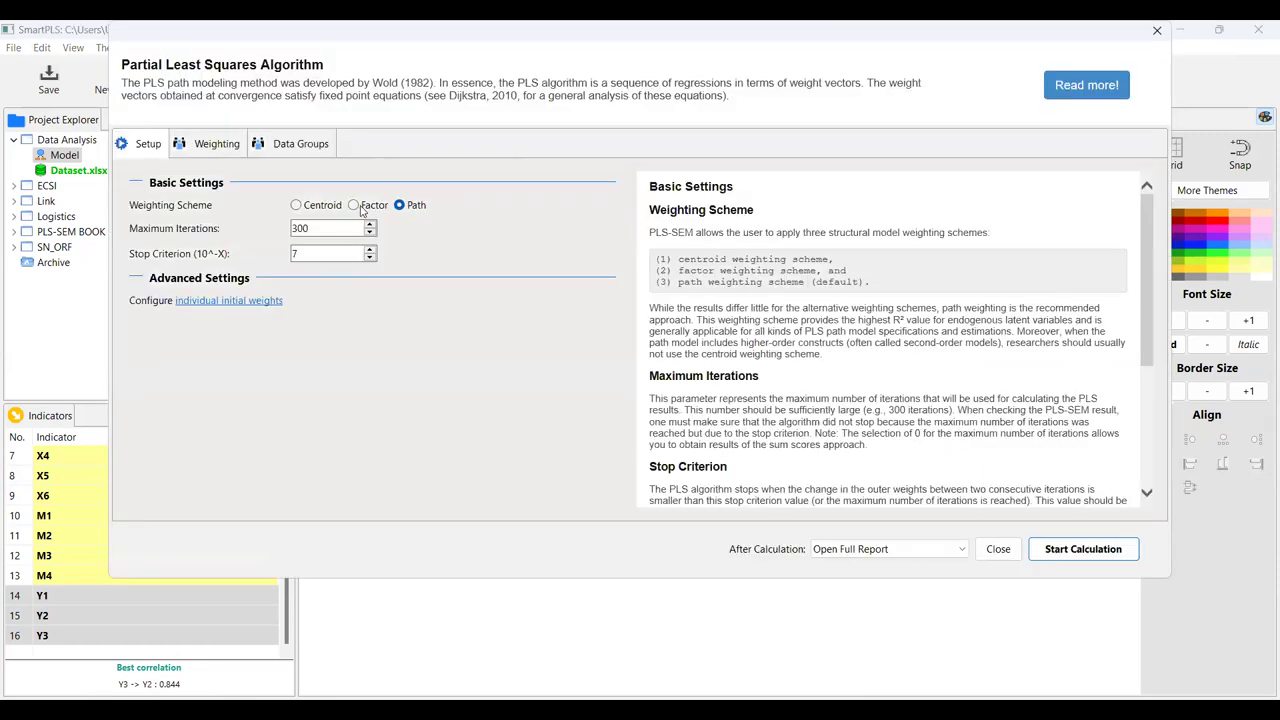
pyautogui.click(354, 205)
pyautogui.click(404, 207)
pyautogui.click(378, 207)
pyautogui.click(290, 146)
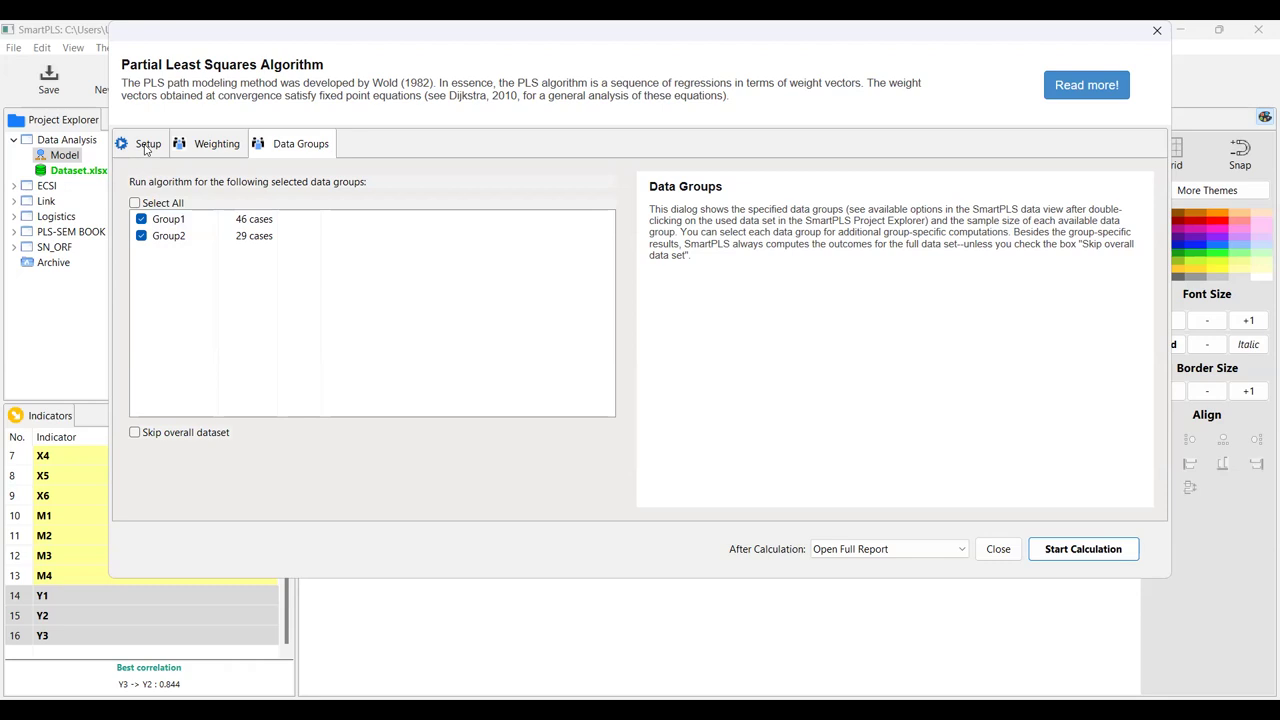
pyautogui.click(146, 148)
pyautogui.click(1053, 551)
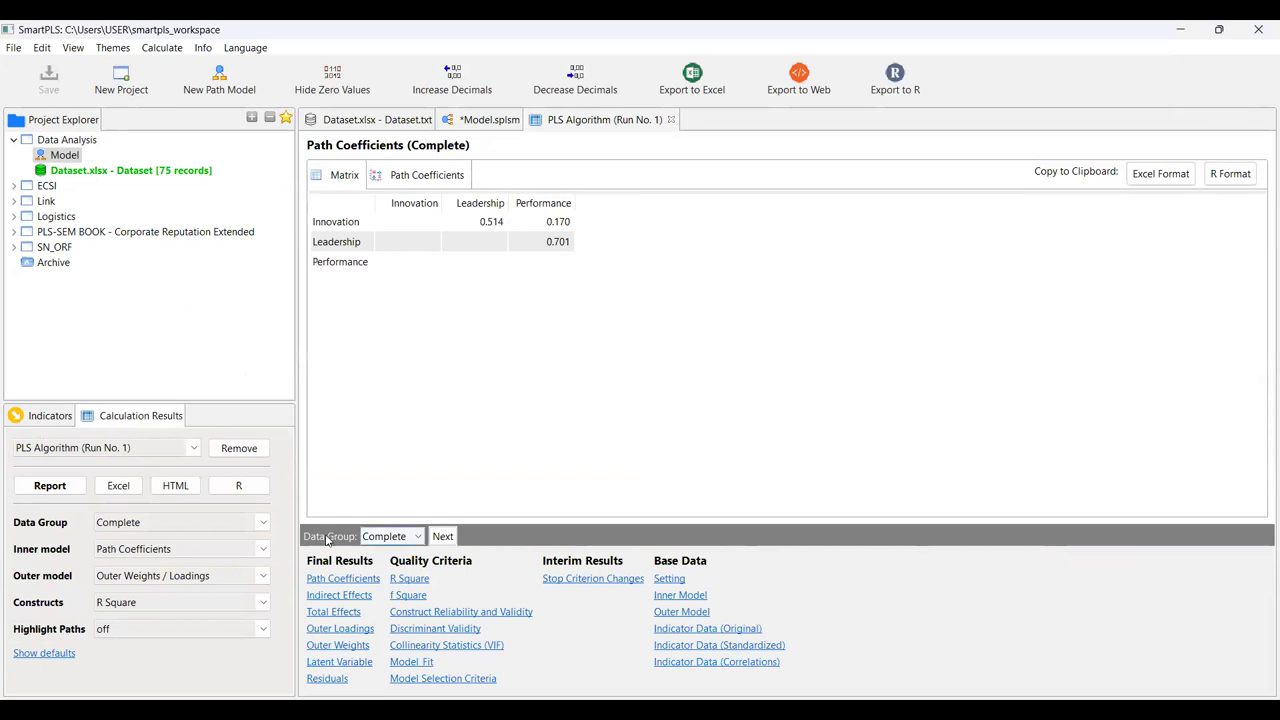
# - Check the data groups available in the report and examine the outer loadings for the complete dataset
pyautogui.click(420, 537)
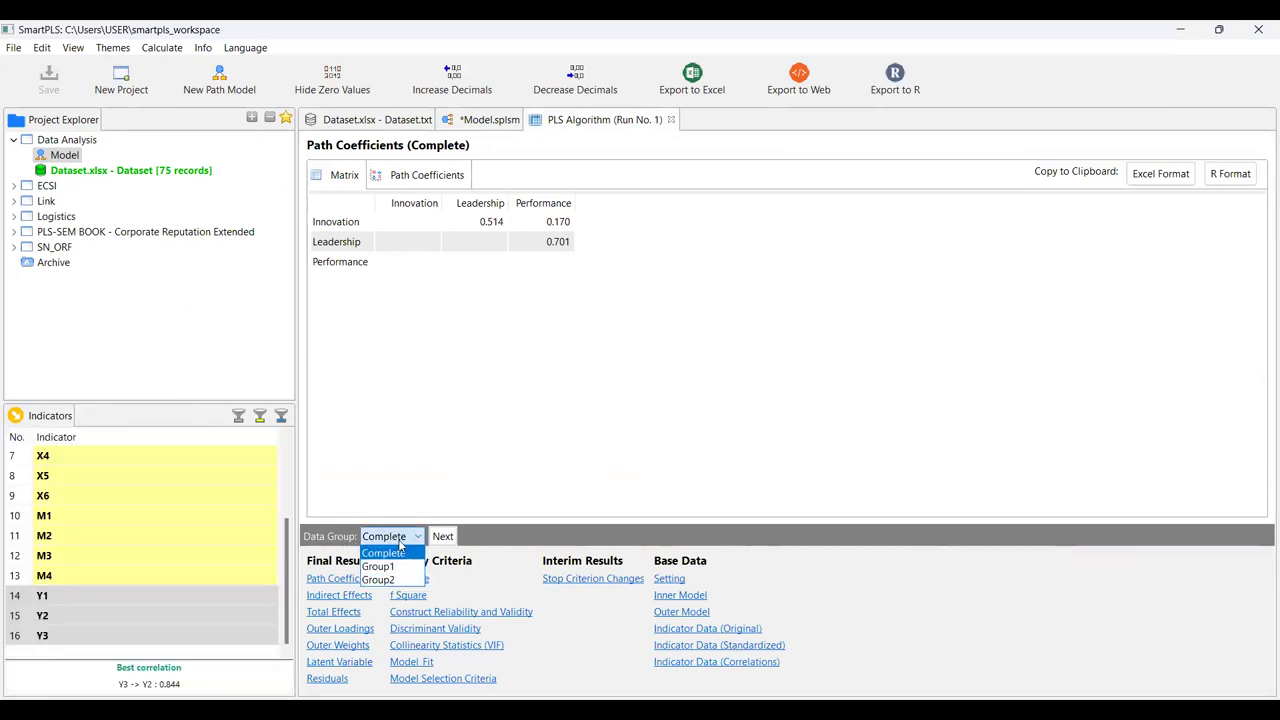
pyautogui.click(414, 471)
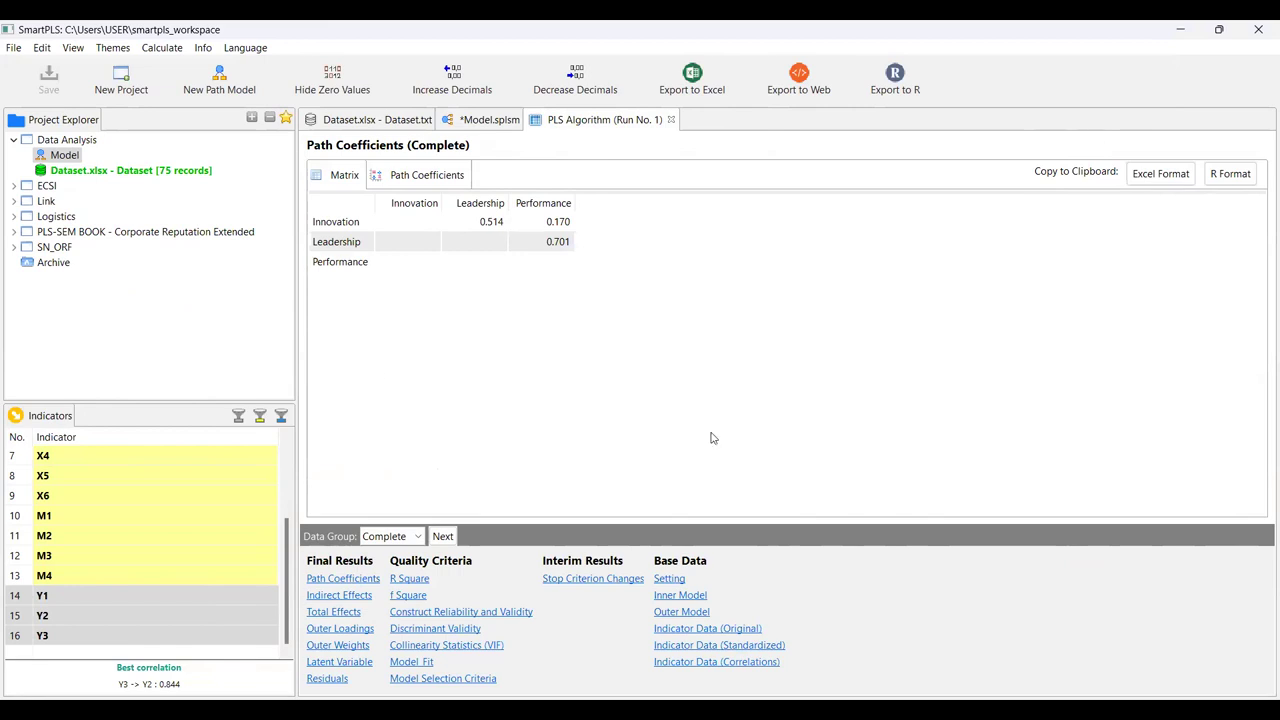
pyautogui.click(365, 630)
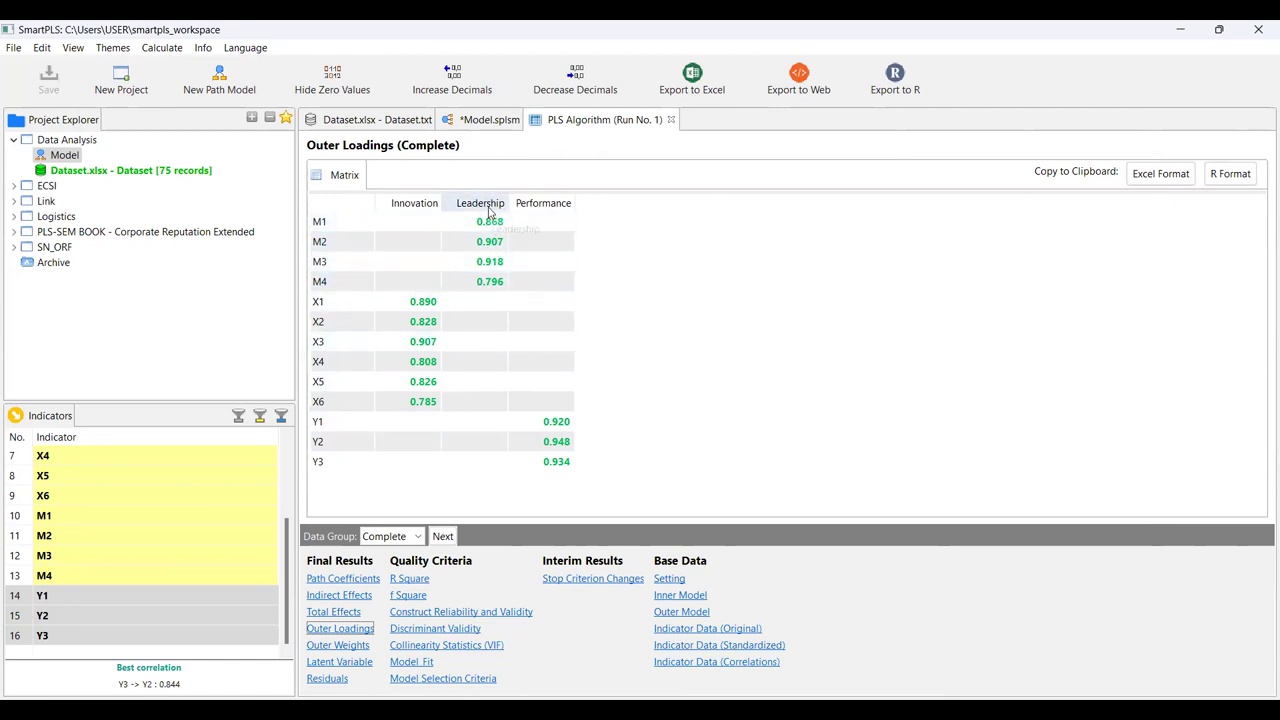
# - Examine construct reliability and validity for the complete dataset, widening the Cronbach's Alpha, Composite Reliability and Average Variance Extracted columns
pyautogui.click(437, 613)
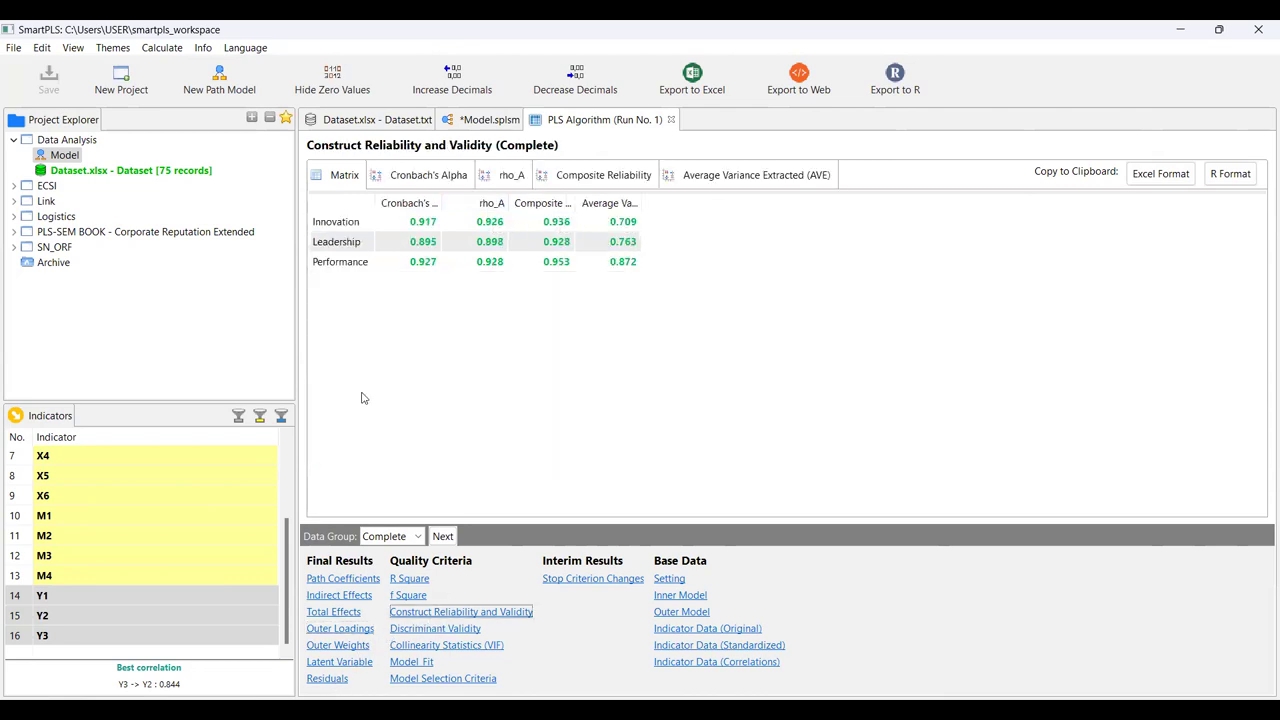
pyautogui.moveTo(441, 198); pyautogui.dragTo(521, 200)
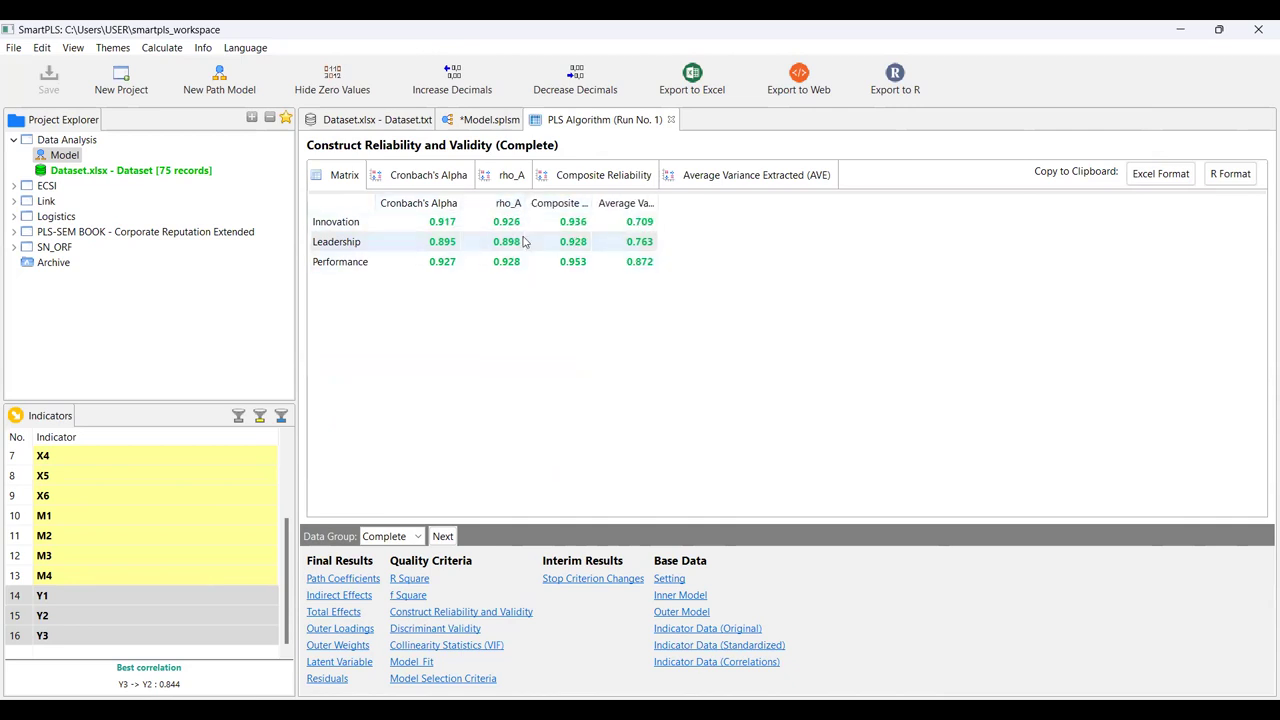
pyautogui.doubleClick(594, 204)
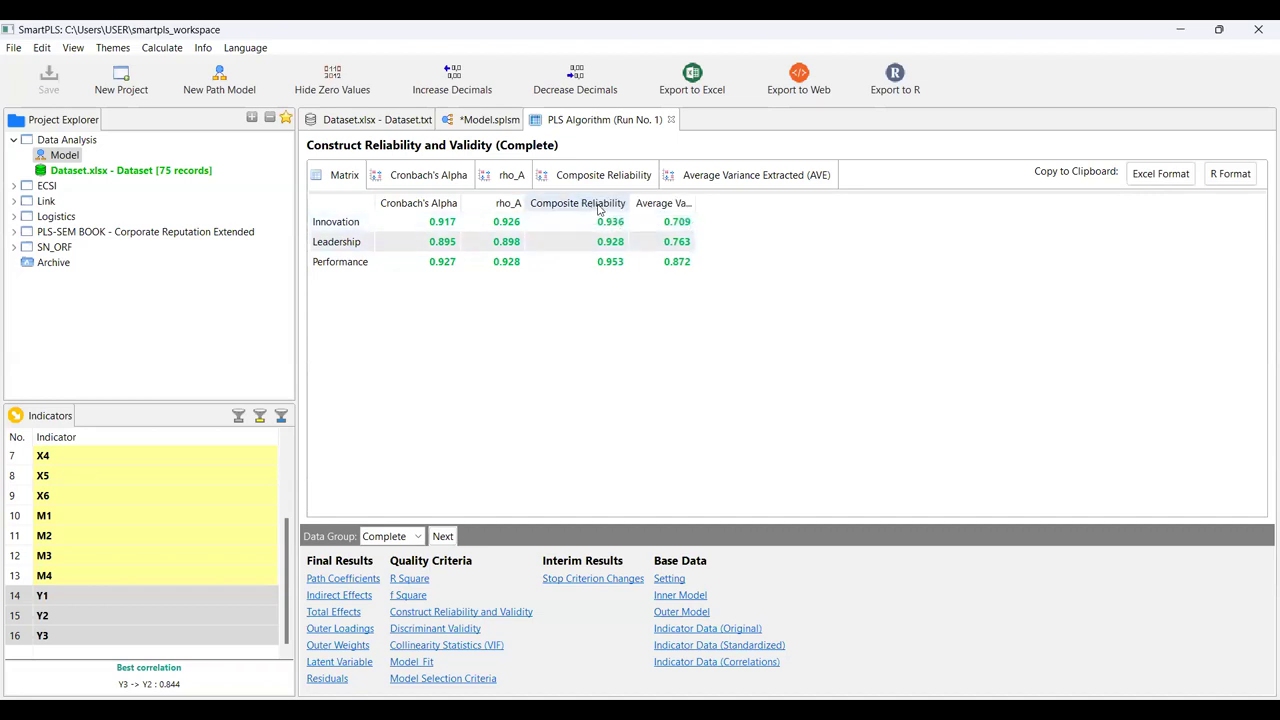
pyautogui.doubleClick(696, 205)
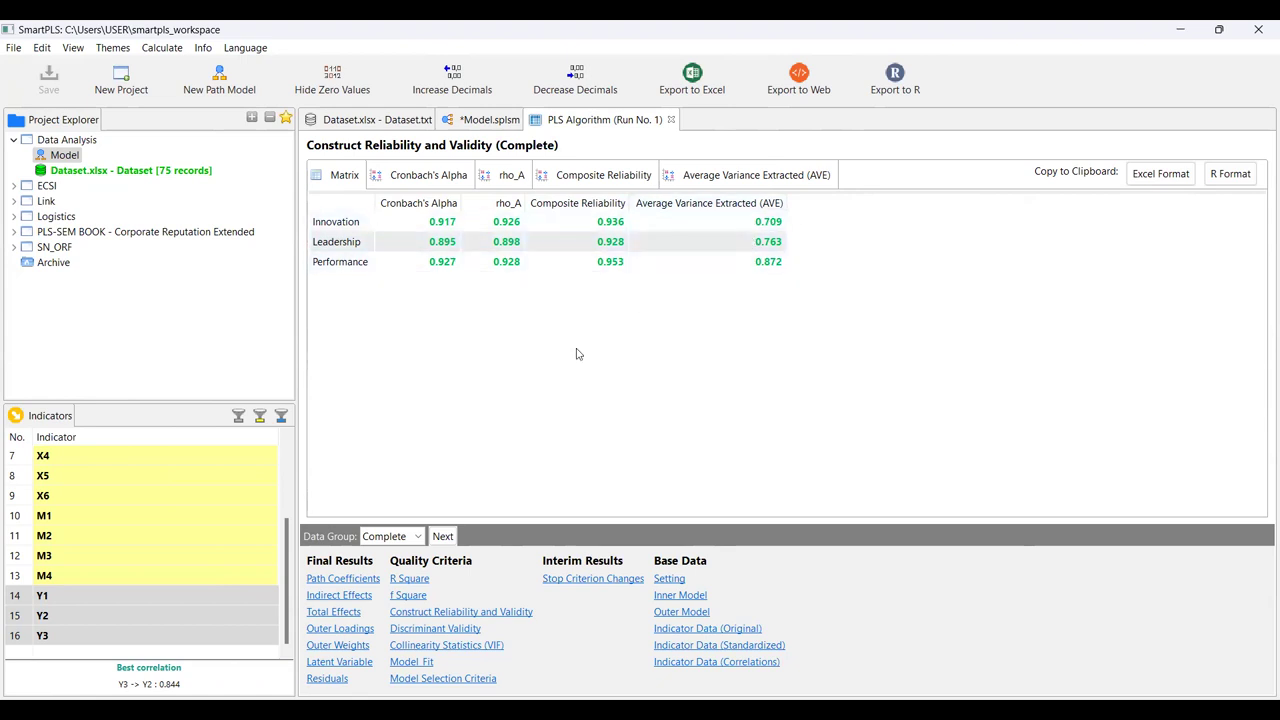
# - Examine the Heterotrait-Monotrait Ratio matrix under discriminant validity and widen its Innovation column
pyautogui.click(421, 632)
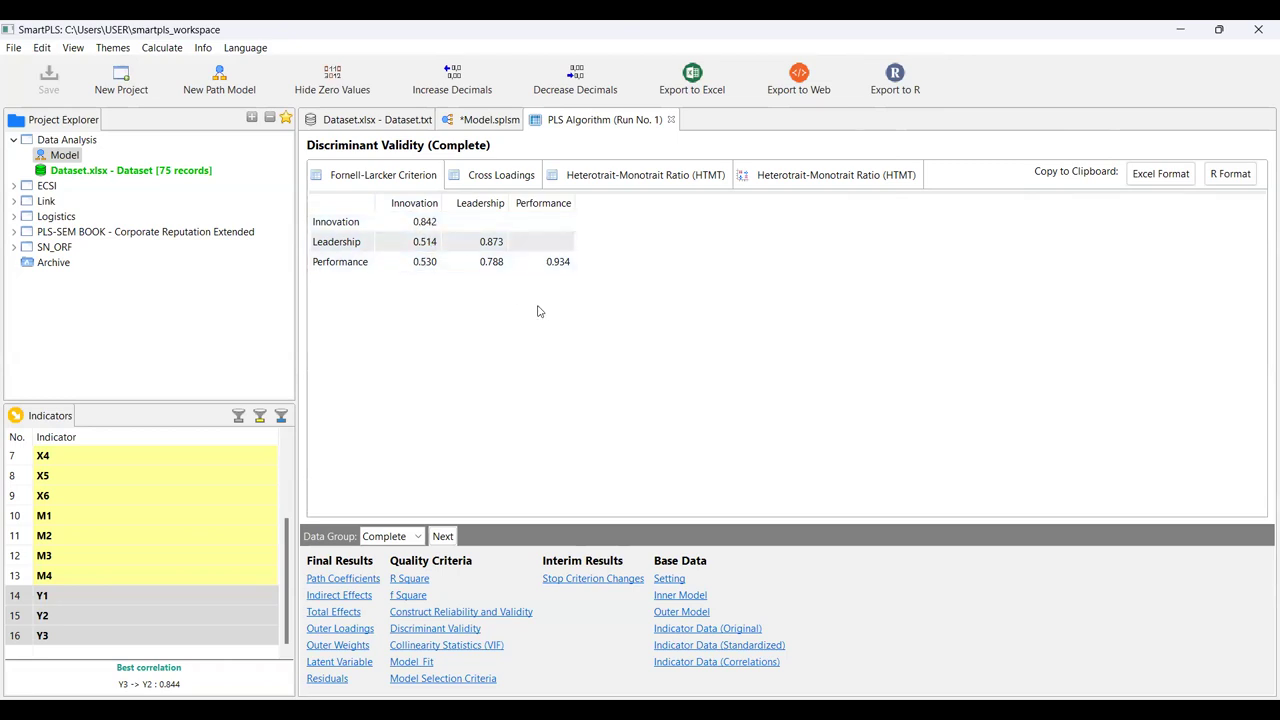
pyautogui.click(625, 176)
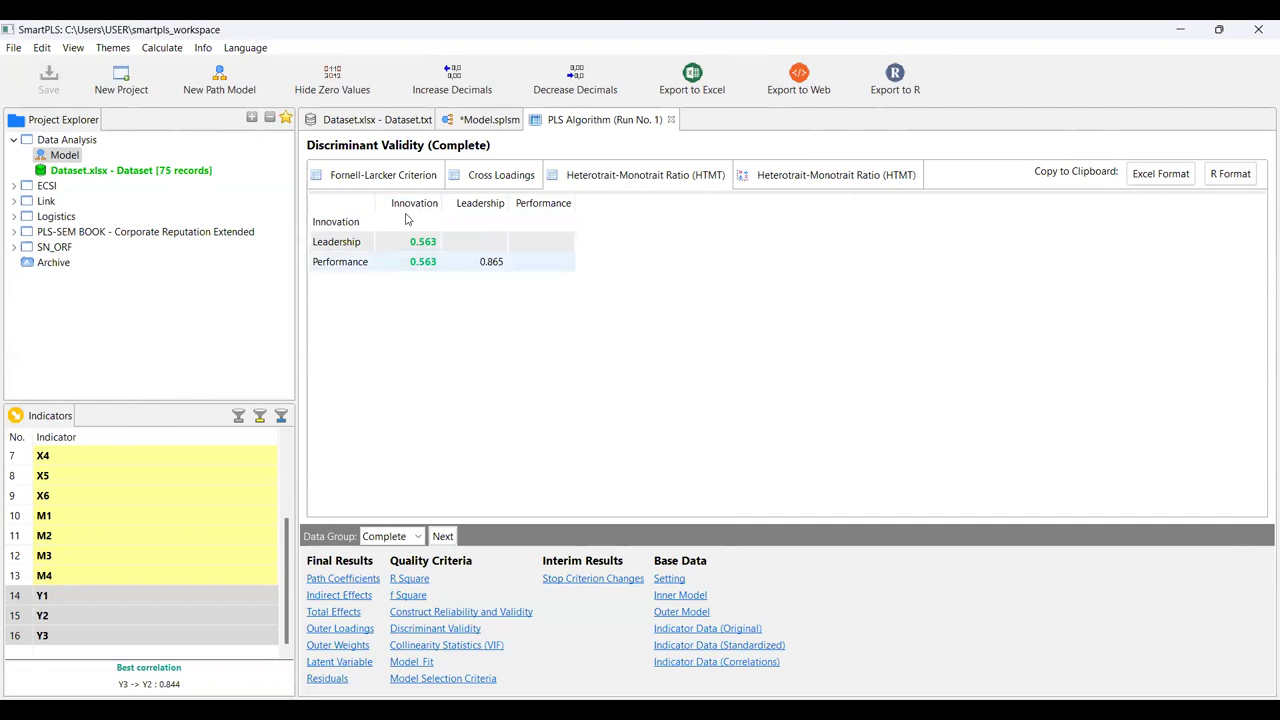
pyautogui.moveTo(441, 200); pyautogui.dragTo(467, 200)
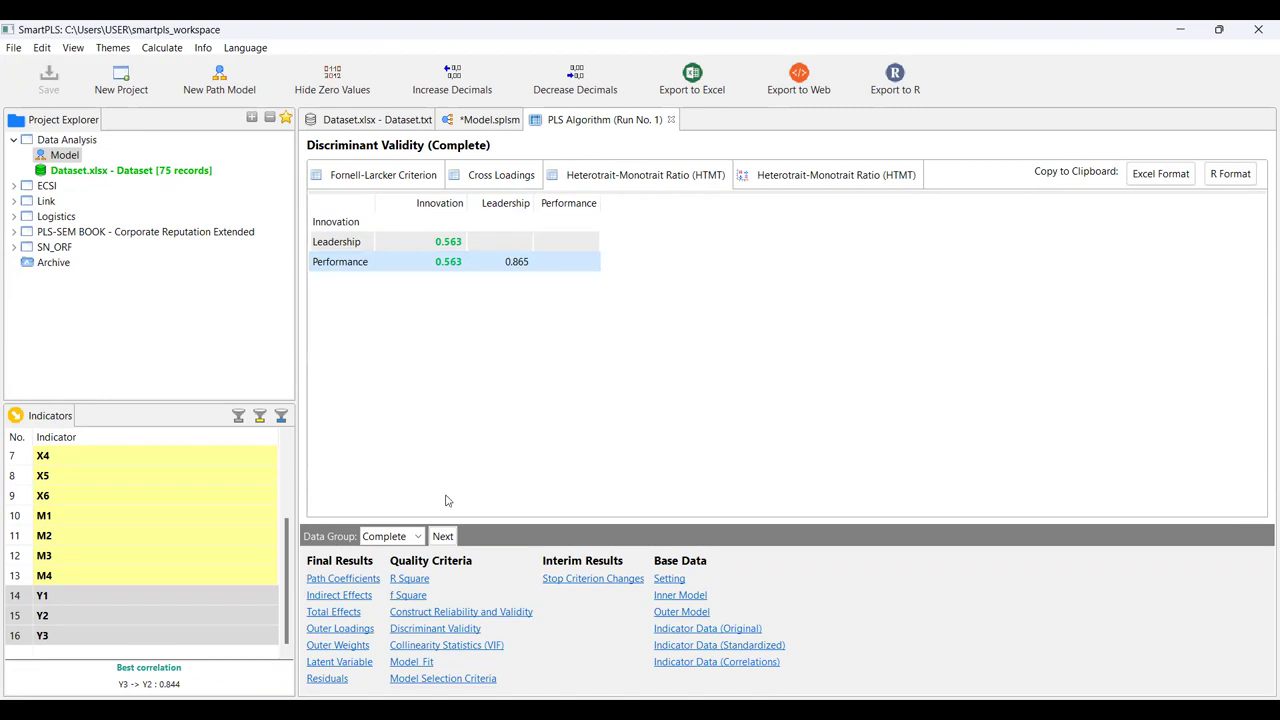
# - Examine the model fit summary for the complete dataset, highlighting the SRMR and NFI rows
pyautogui.click(411, 662)
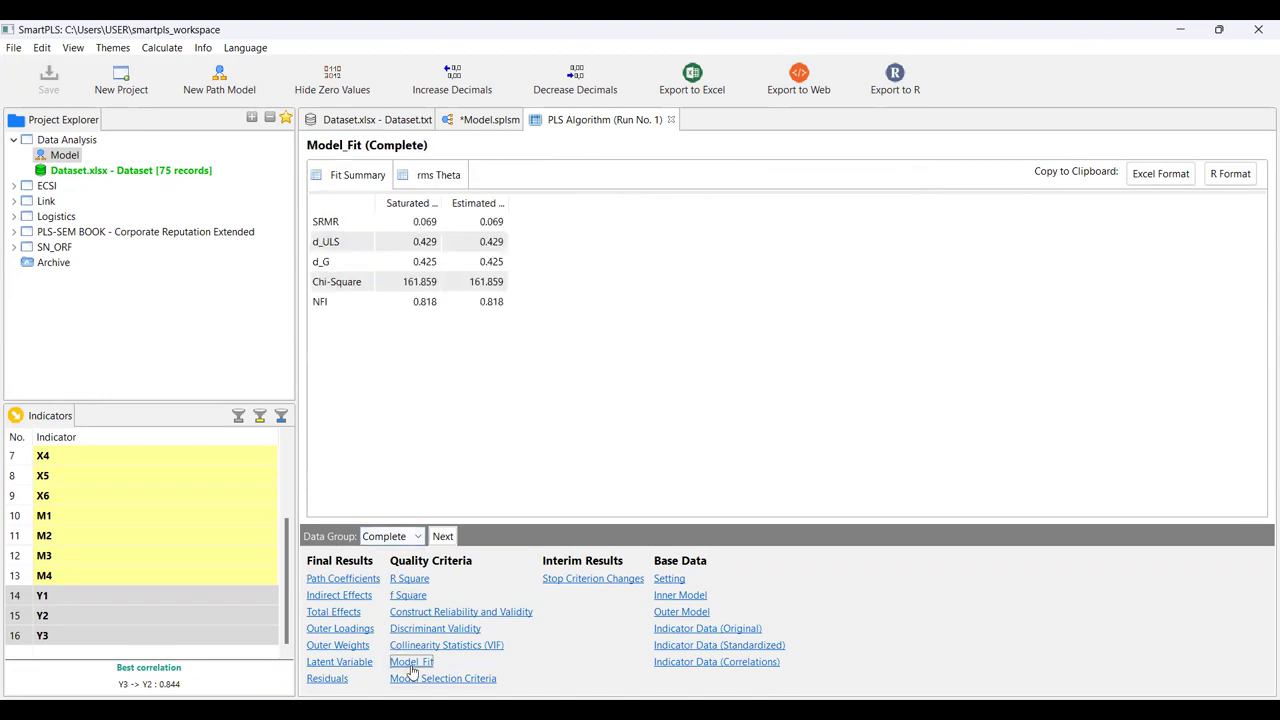
pyautogui.click(333, 308)
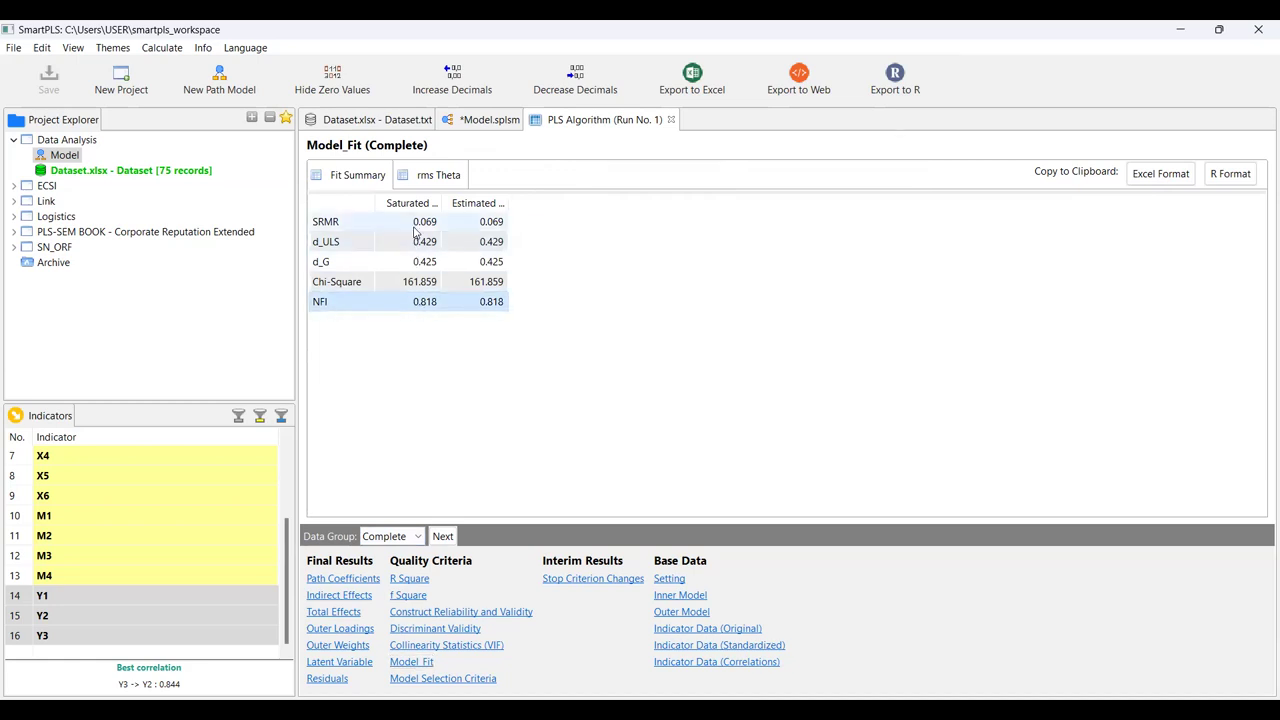
pyautogui.click(327, 228)
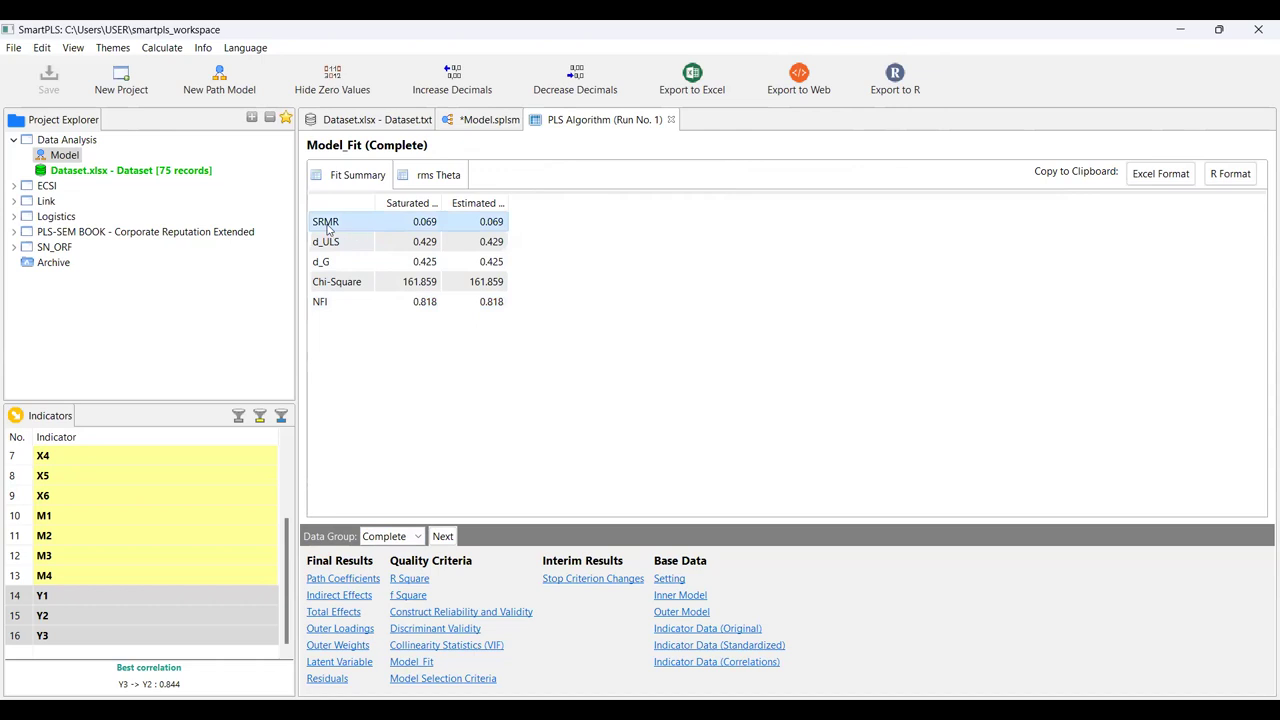
pyautogui.click(341, 305)
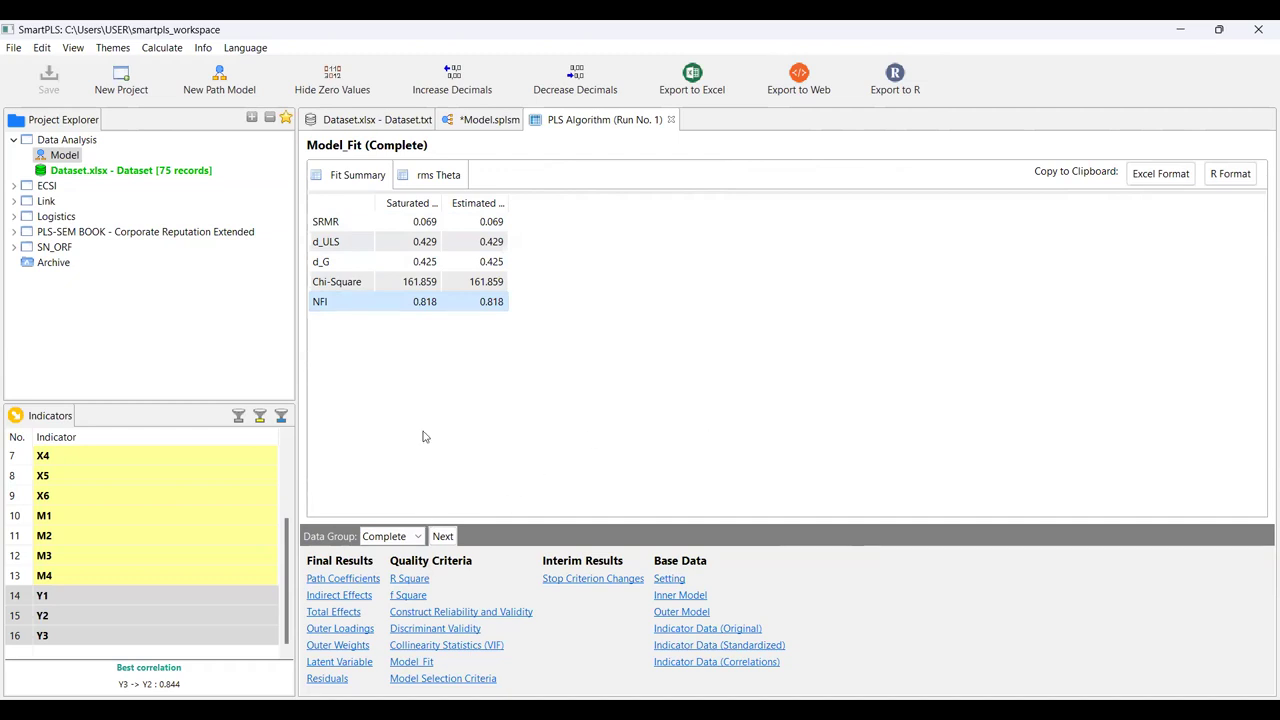
# - Compare construct reliability and validity for Group1 and Group2, ending with Group1 displayed
pyautogui.click(417, 537)
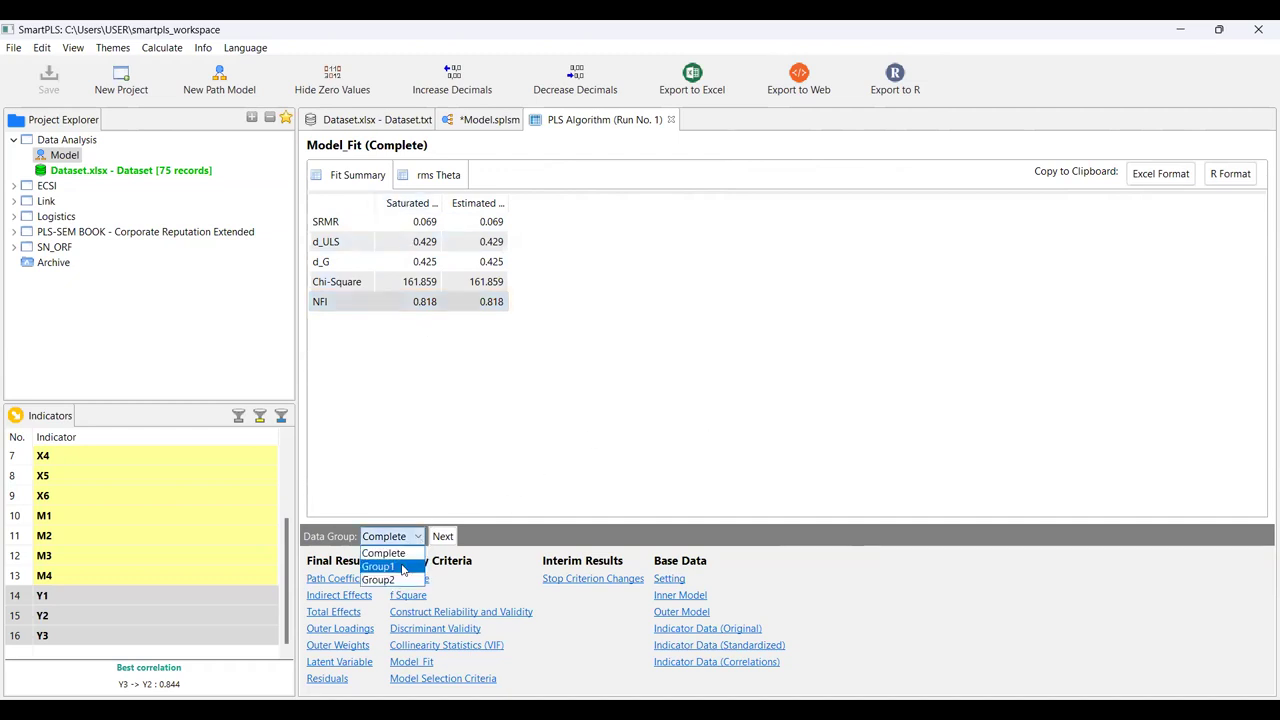
pyautogui.click(403, 567)
pyautogui.click(418, 613)
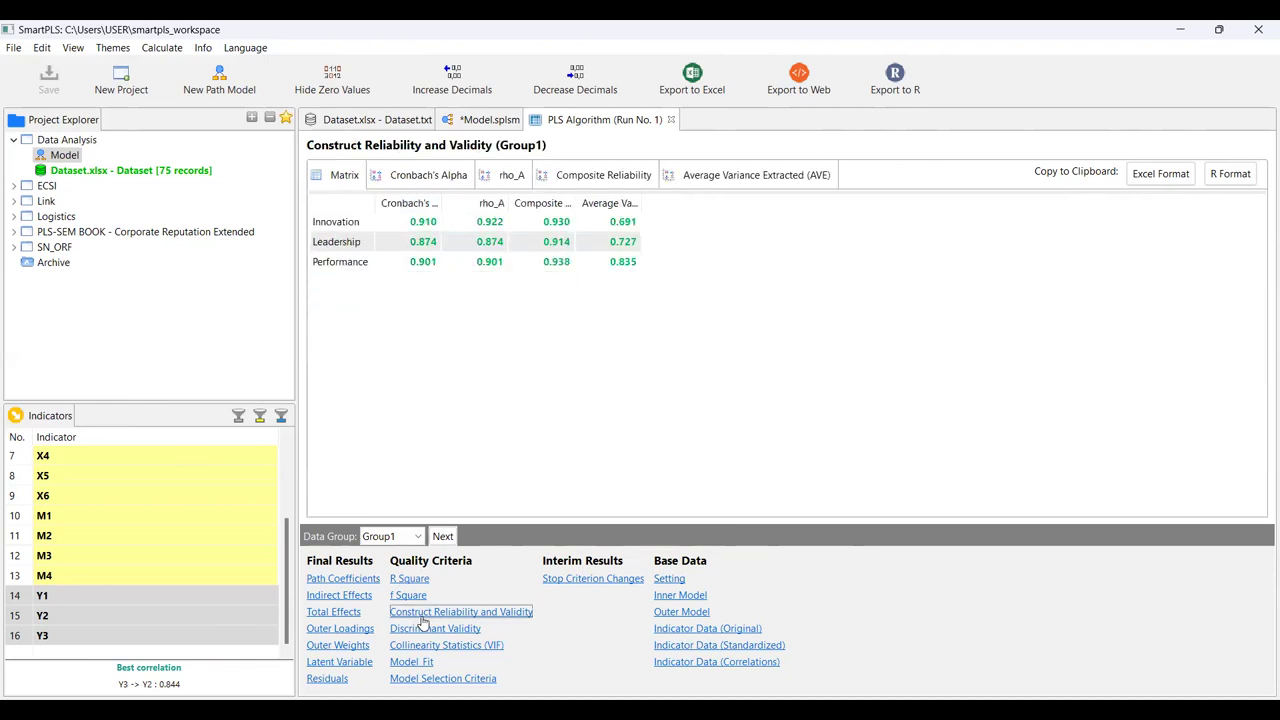
pyautogui.click(417, 537)
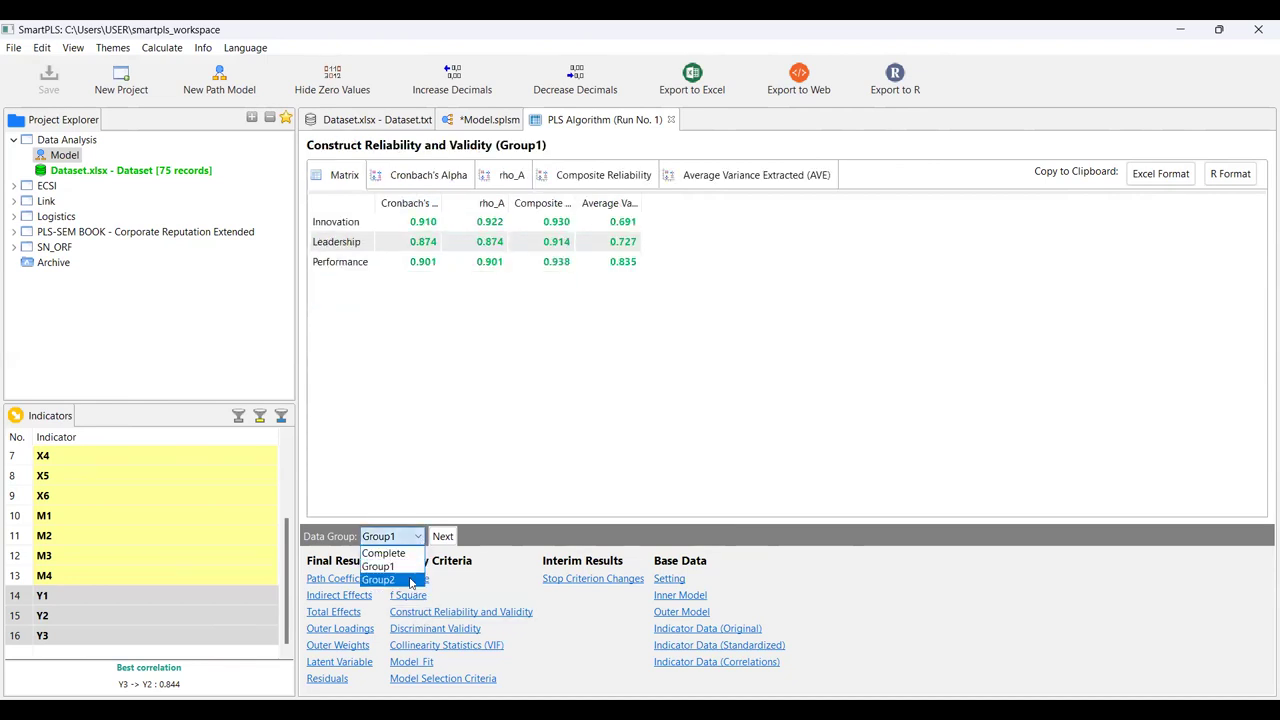
pyautogui.click(410, 582)
pyautogui.click(420, 538)
pyautogui.click(411, 570)
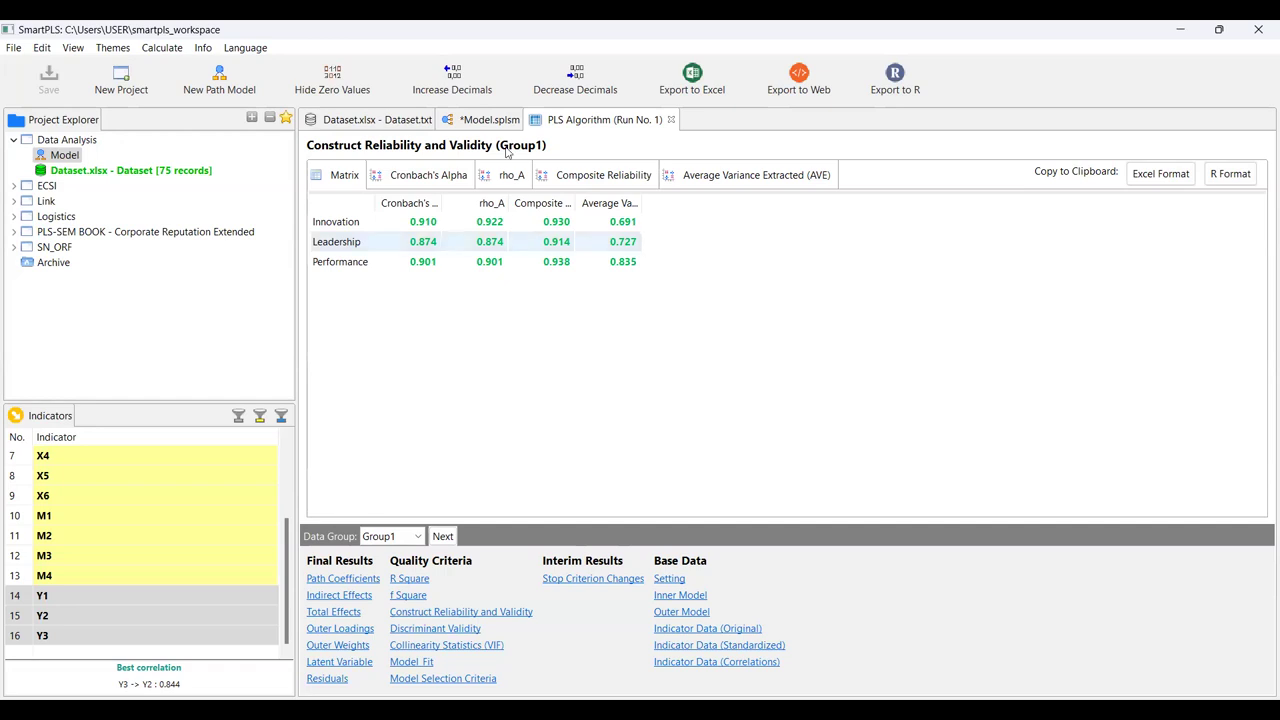
# - Run Bootstrapping on the path model with 500 subsamples, complete bootstrapping and the Path weighting scheme
pyautogui.click(478, 120)
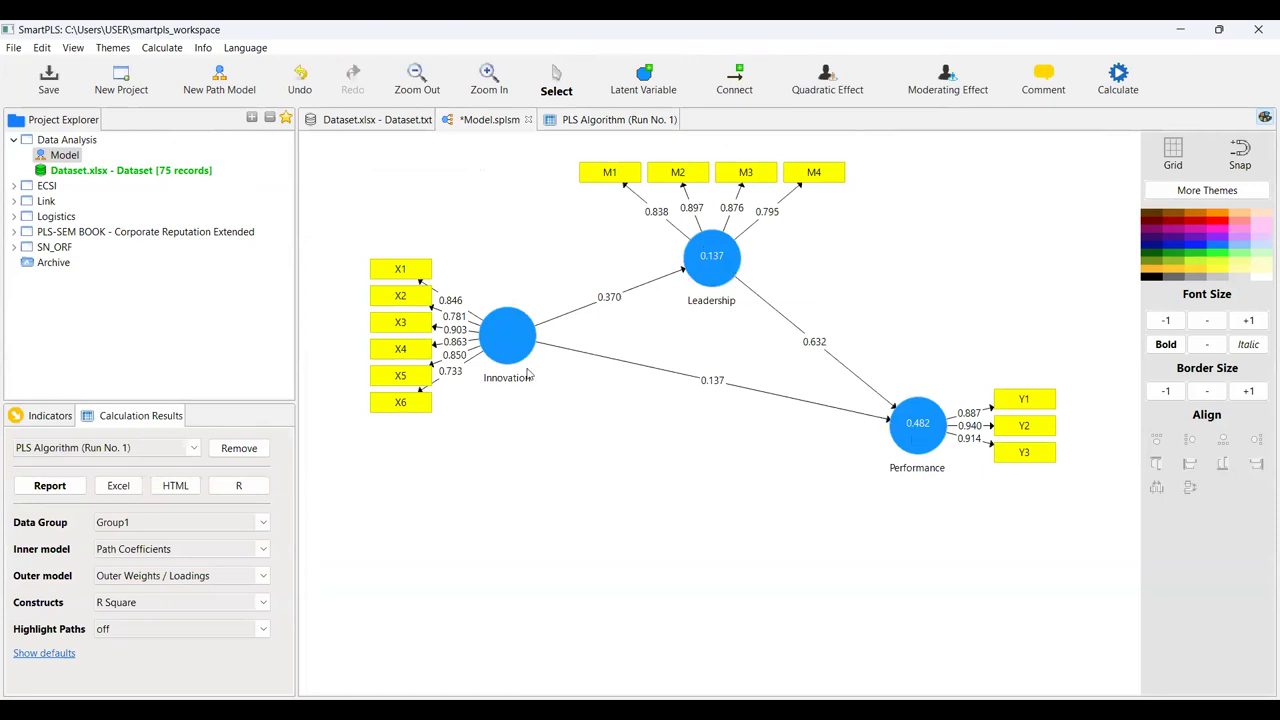
pyautogui.click(1118, 80)
pyautogui.click(1110, 120)
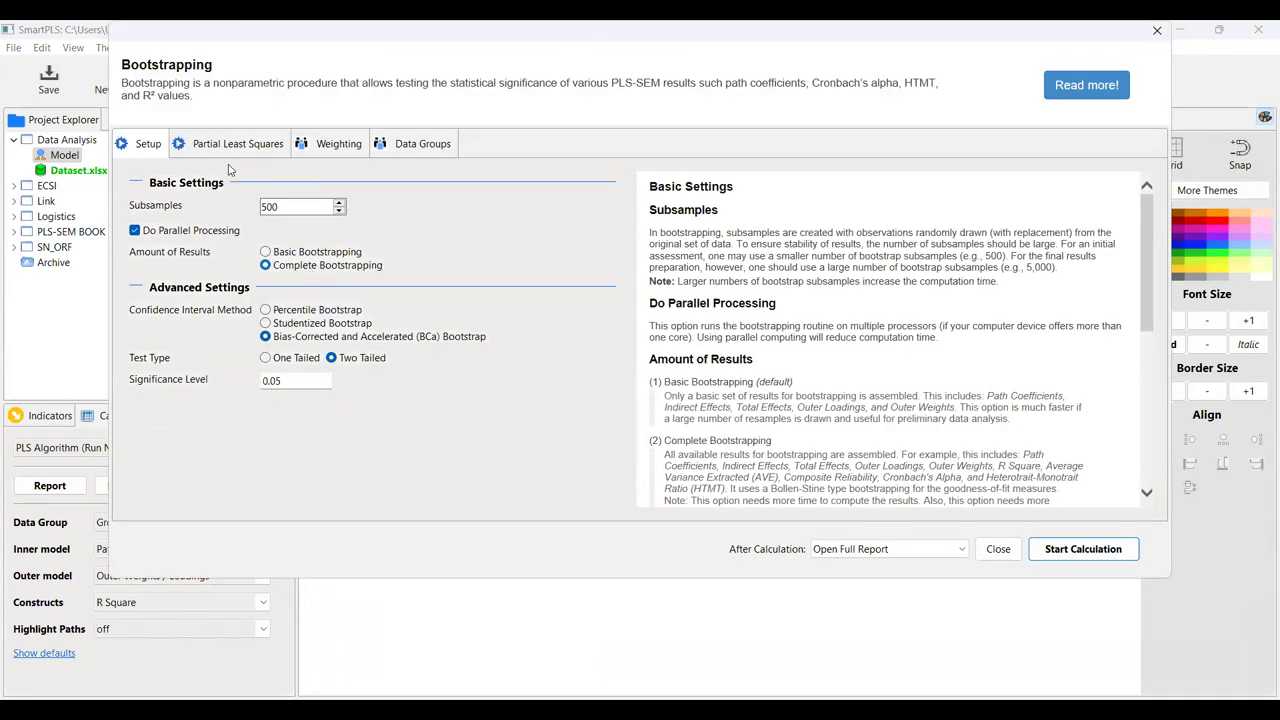
pyautogui.click(240, 150)
pyautogui.click(399, 205)
pyautogui.click(142, 155)
pyautogui.click(1095, 556)
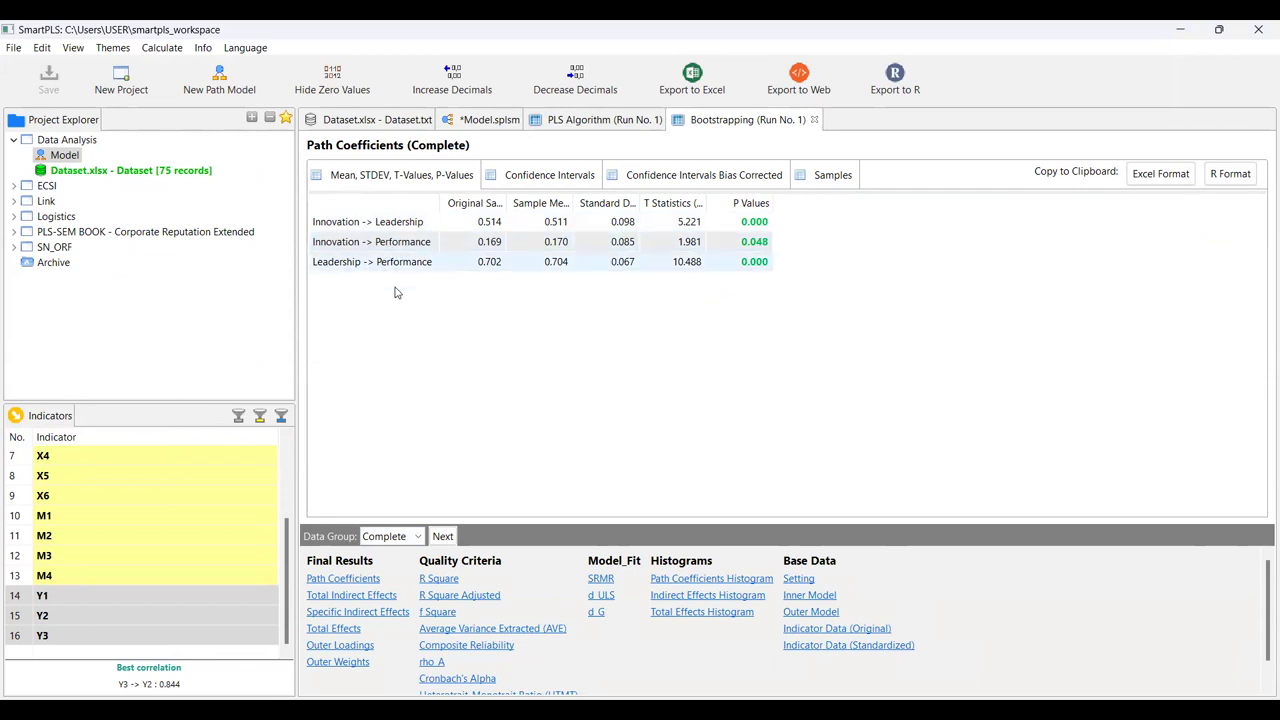
# - Examine the bootstrapped path coefficients for Group1, widening the first column to show full path names
pyautogui.click(418, 540)
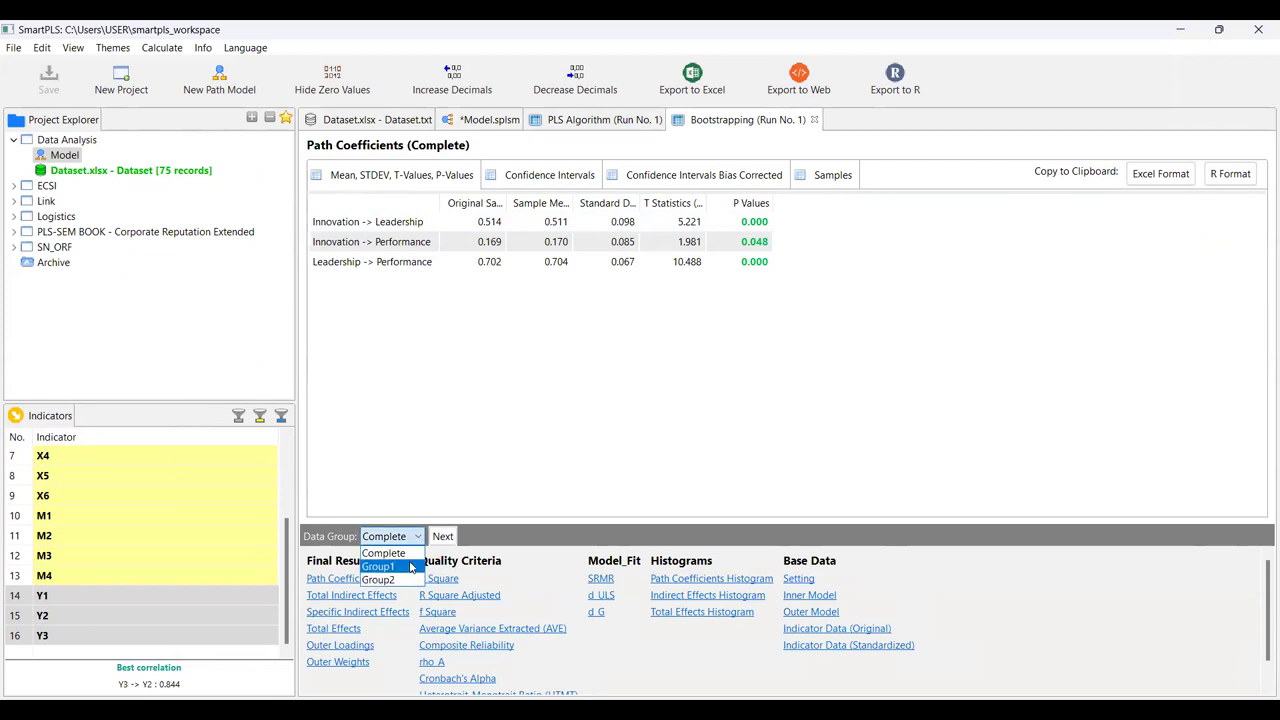
pyautogui.click(410, 569)
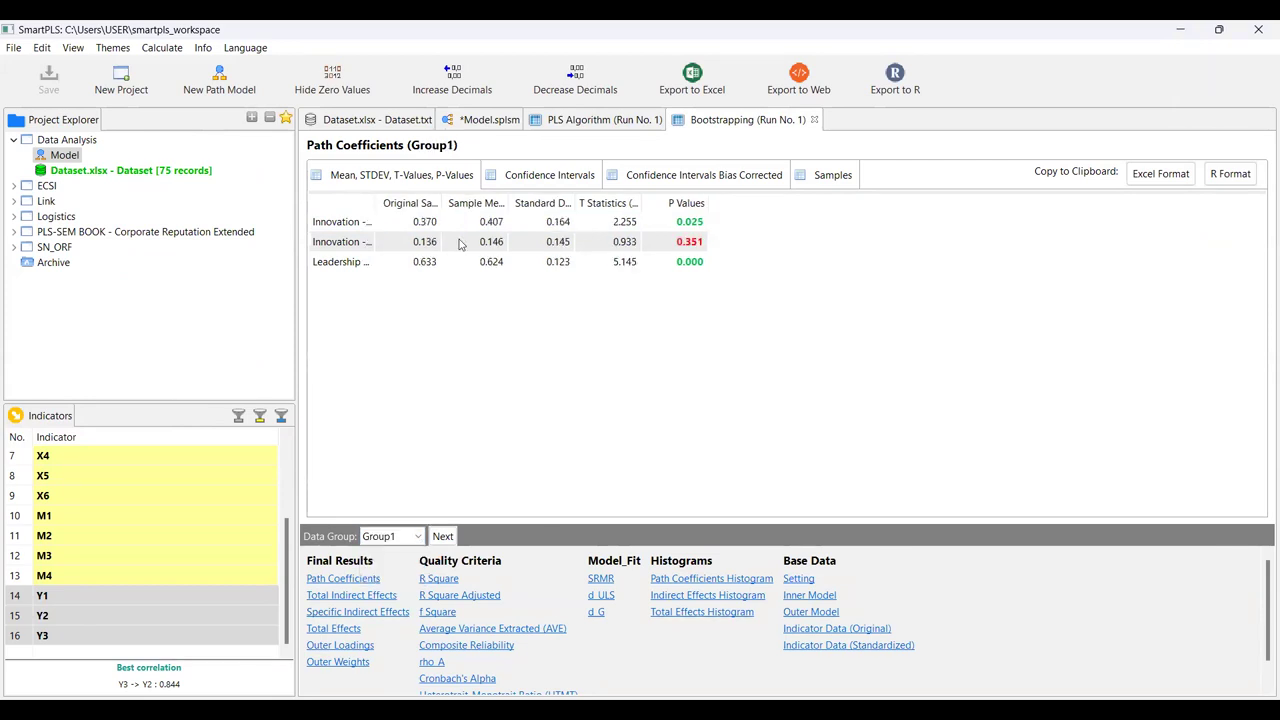
pyautogui.doubleClick(378, 206)
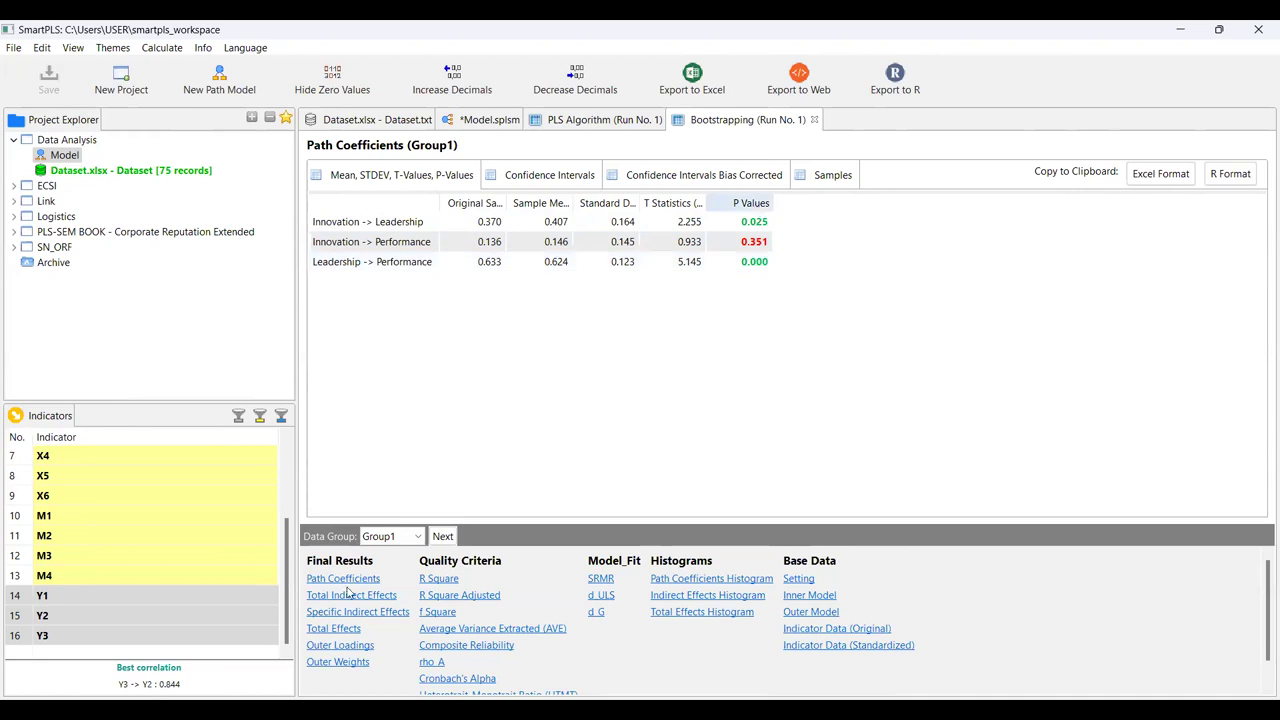
# - Examine the bootstrapped path coefficients for Group2 with the path name column widened
pyautogui.click(420, 536)
pyautogui.click(403, 583)
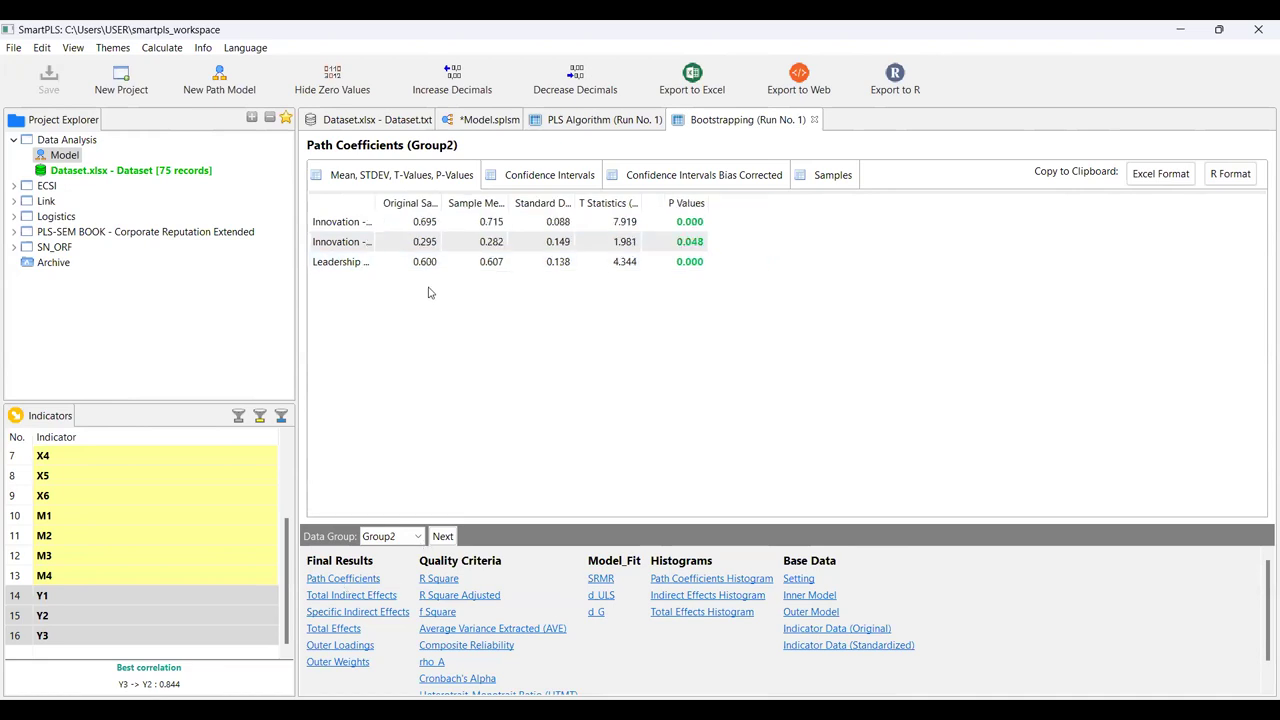
pyautogui.doubleClick(377, 205)
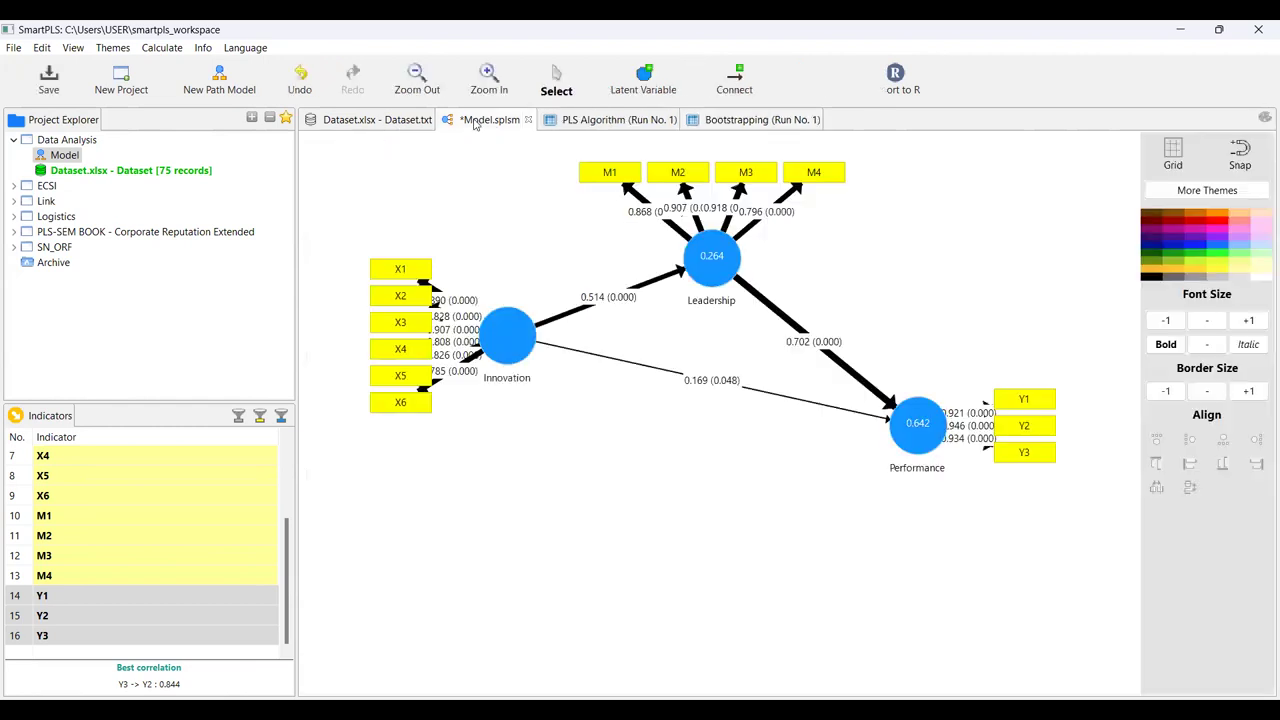
# - Return to the path model and display its bootstrapping results for Group1
pyautogui.click(488, 120)
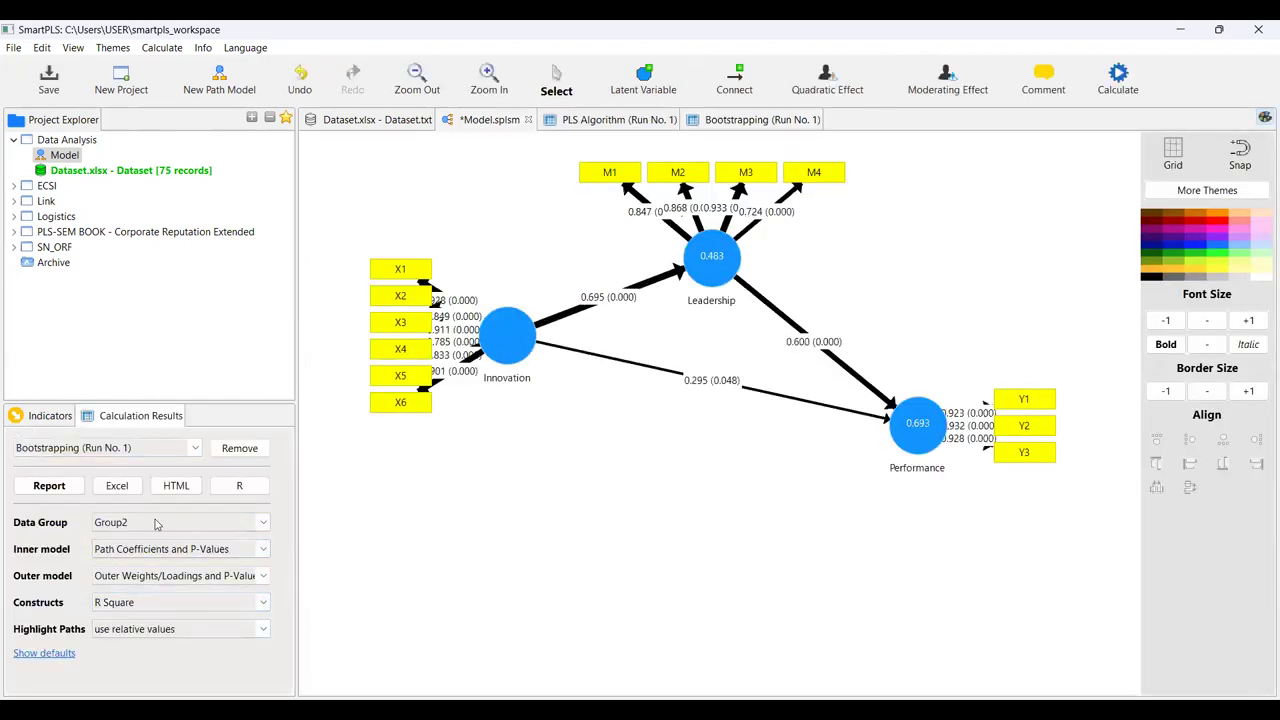
pyautogui.click(265, 531)
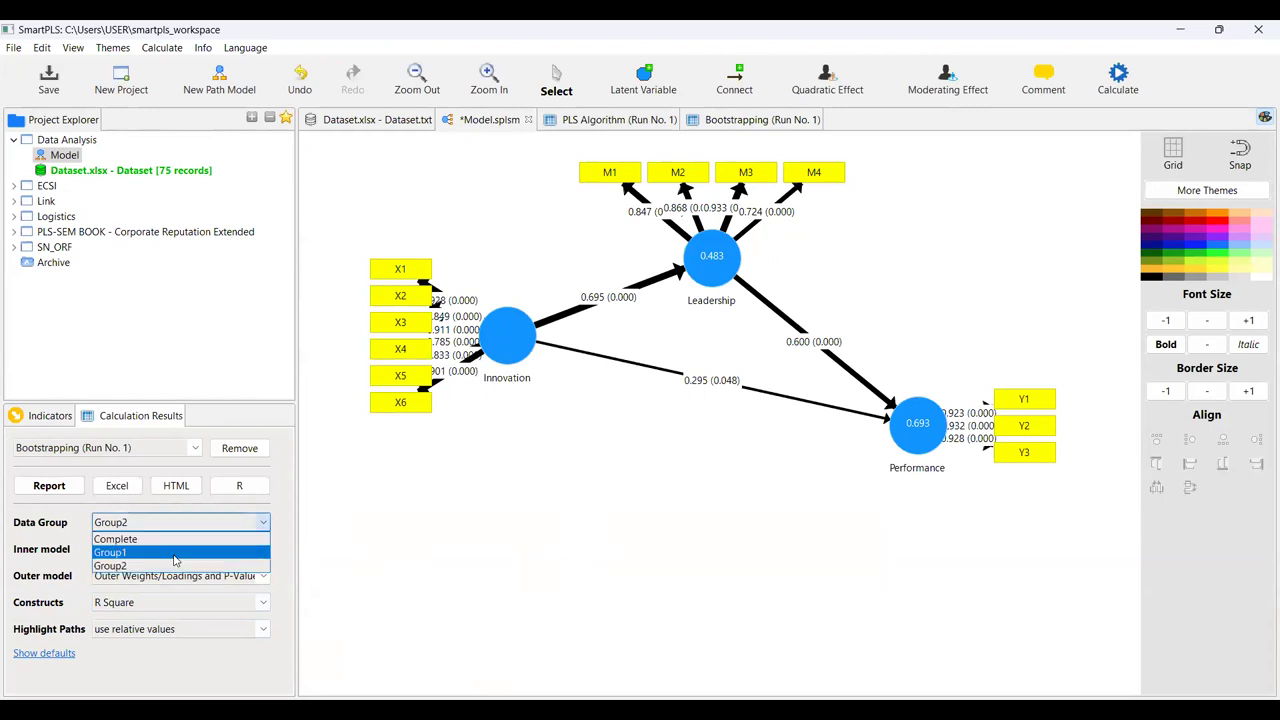
pyautogui.click(175, 556)
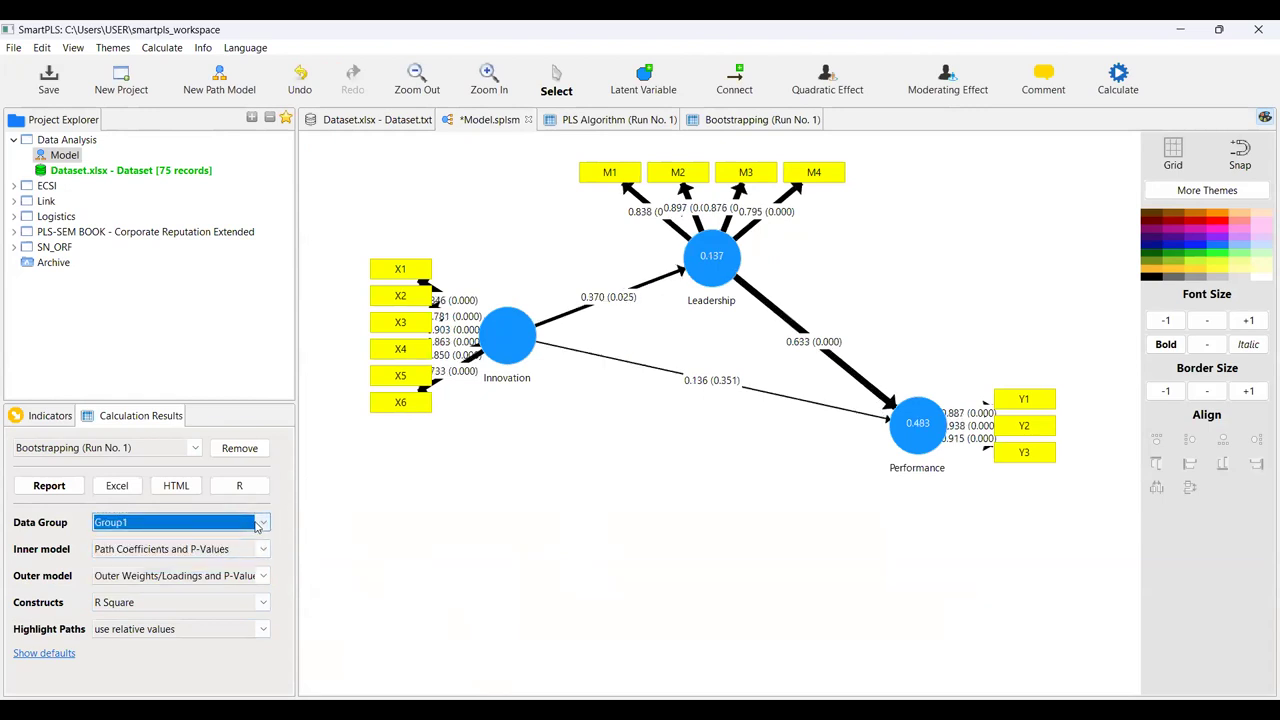
# - Show the Complete data group's bootstrapping results on the path model and compare path highlighting turned off with relative values
pyautogui.click(205, 522)
pyautogui.click(207, 540)
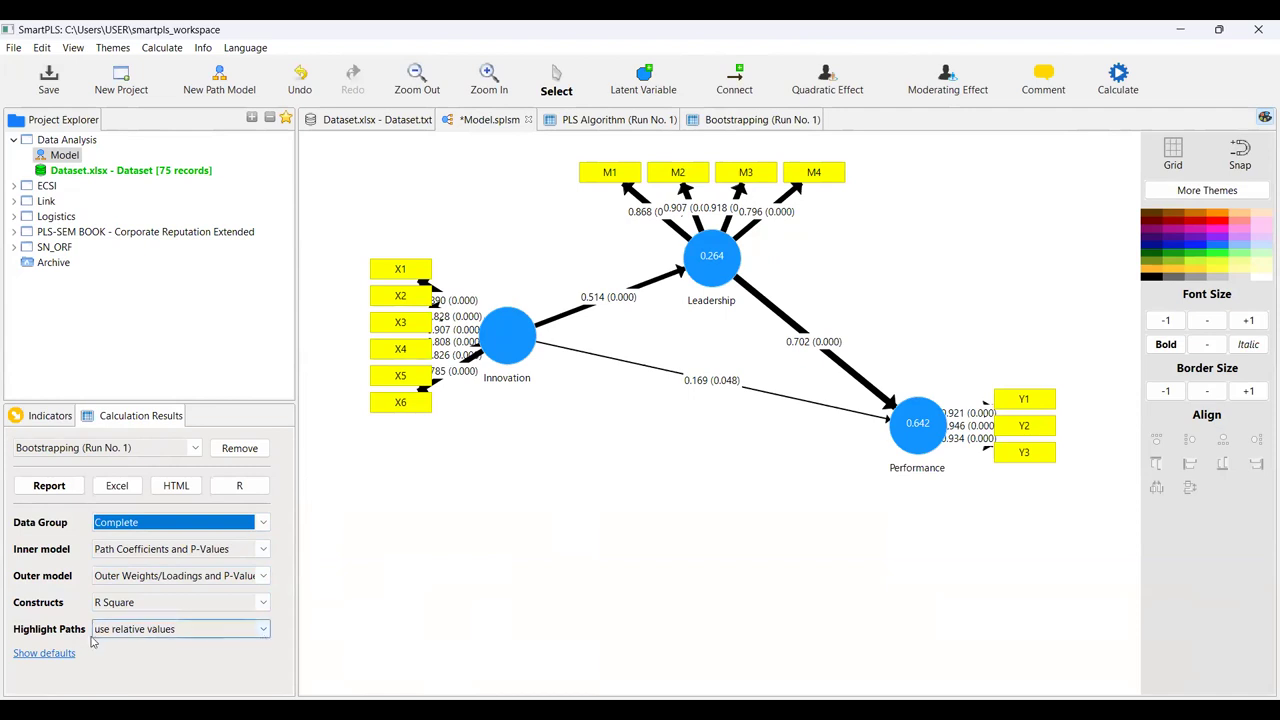
pyautogui.click(214, 630)
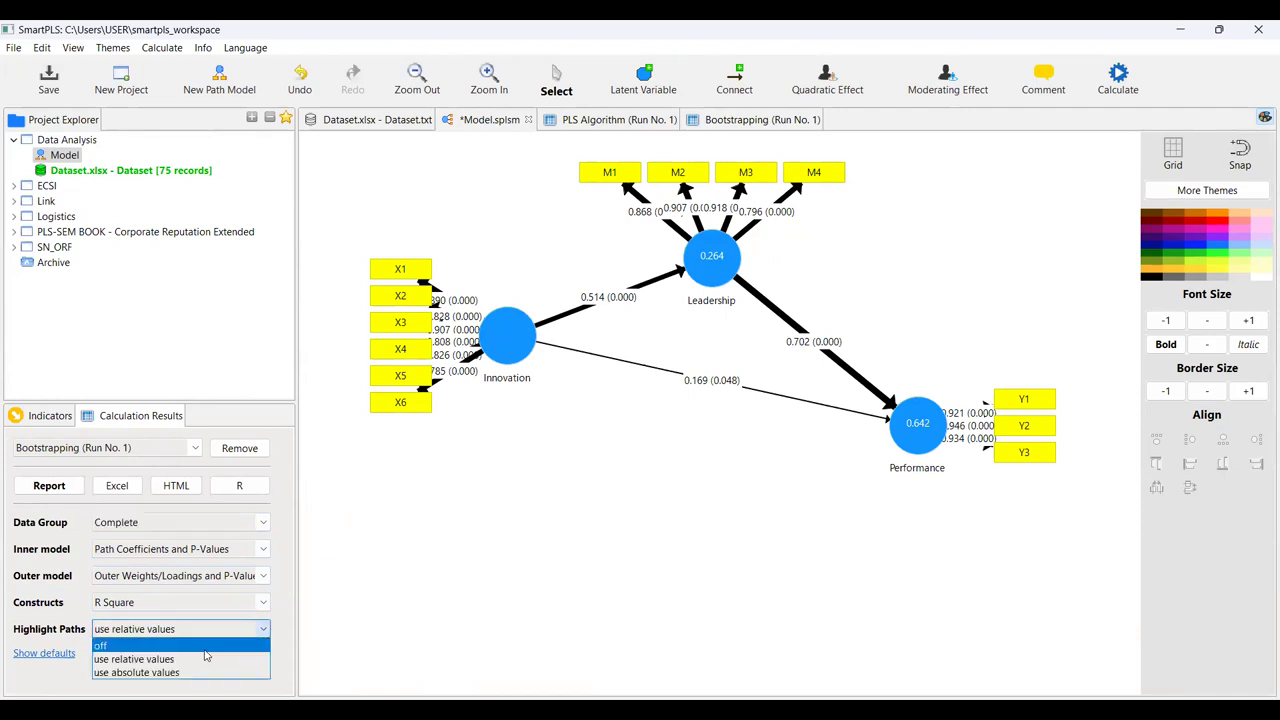
pyautogui.click(205, 647)
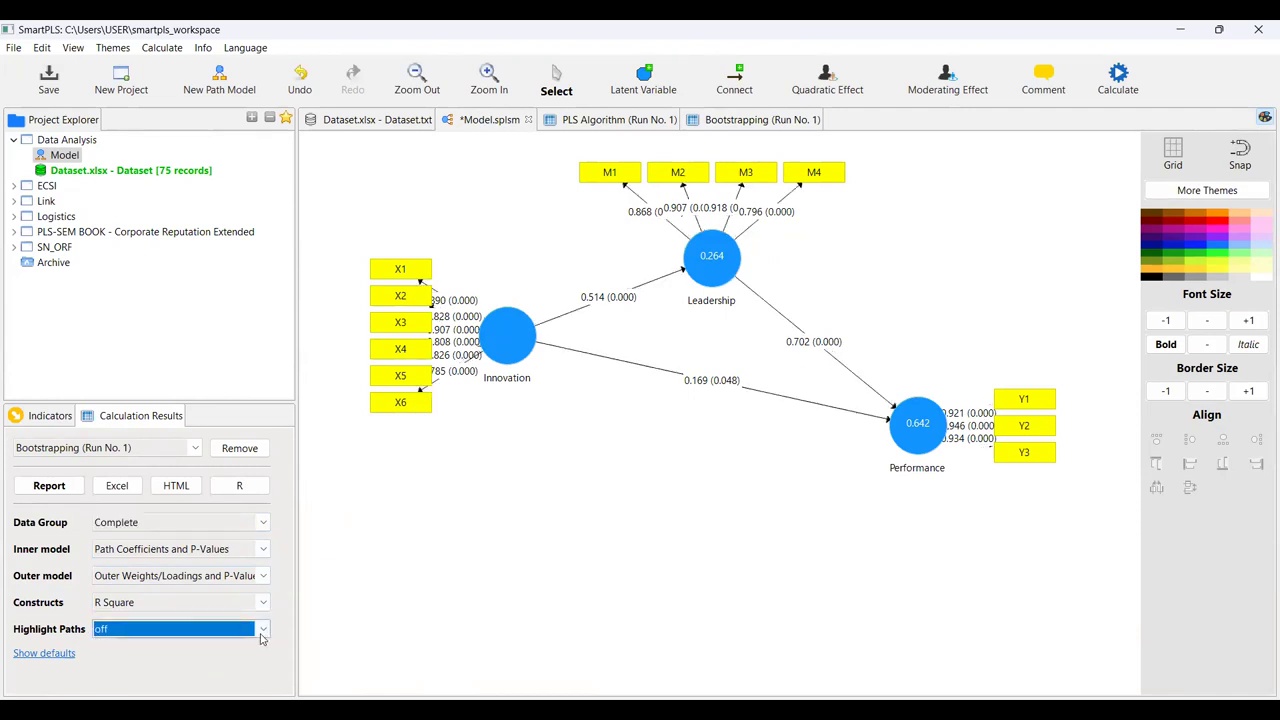
pyautogui.click(255, 629)
pyautogui.click(214, 659)
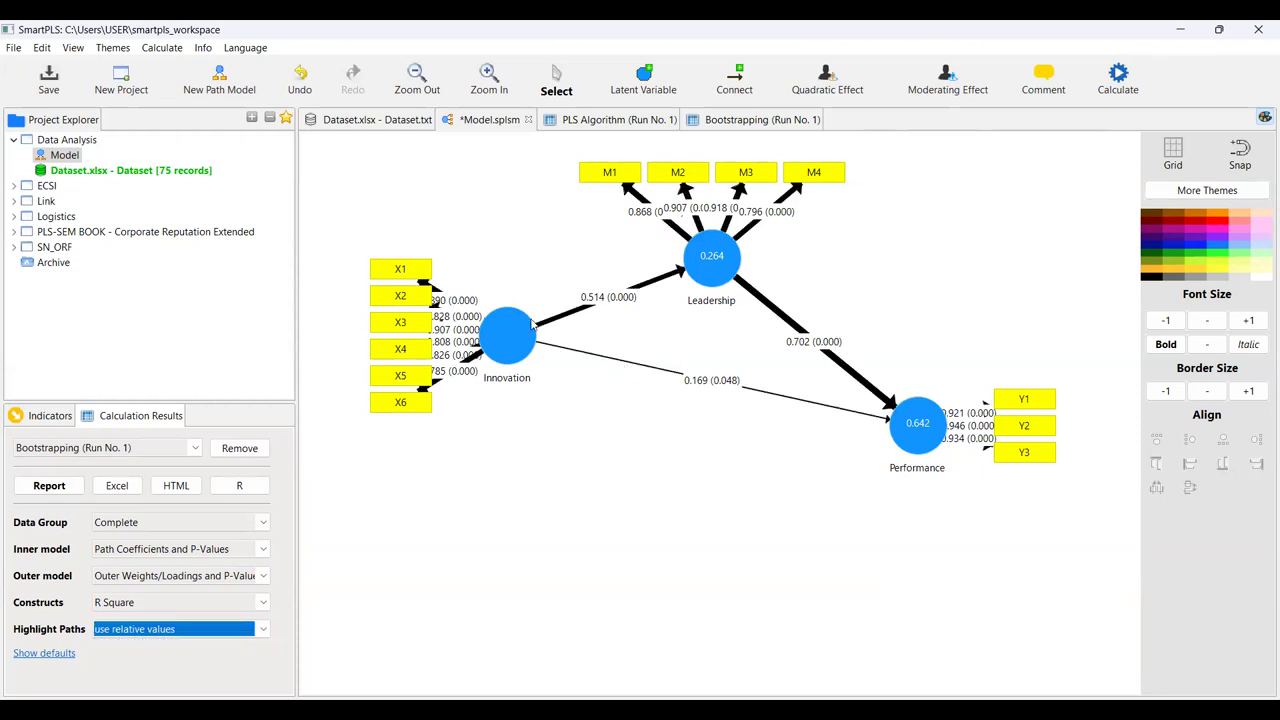
# - Examine the composite reliability, Cronbach's alpha and heterotrait-monotrait ratio (HTMT) in the bootstrapping report
pyautogui.moveTo(740, 291)
pyautogui.click(736, 126)
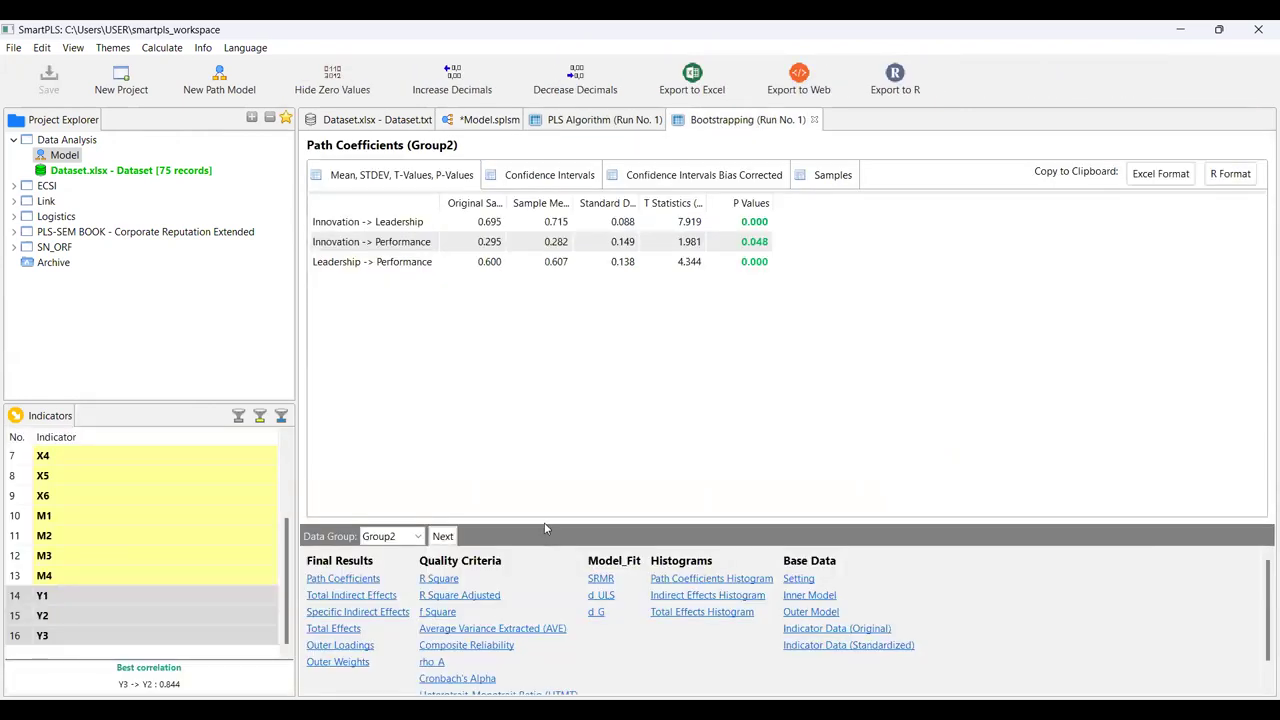
pyautogui.moveTo(544, 526); pyautogui.dragTo(544, 470)
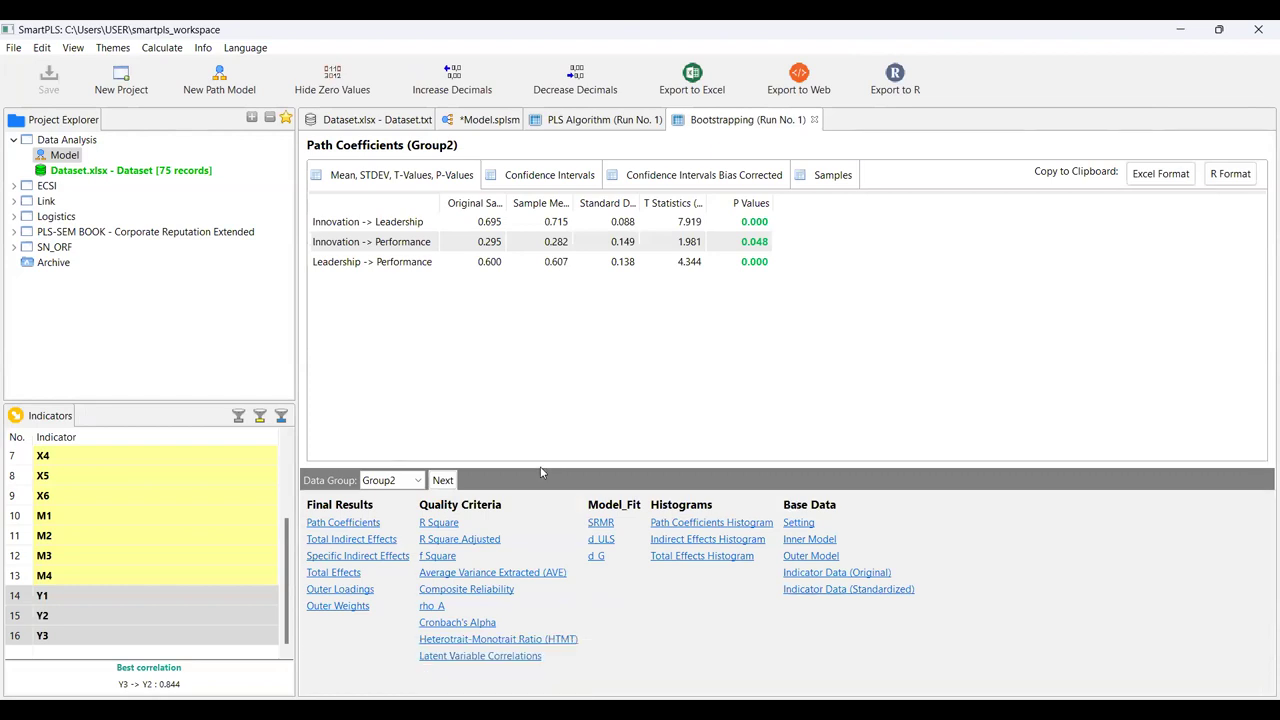
pyautogui.click(455, 591)
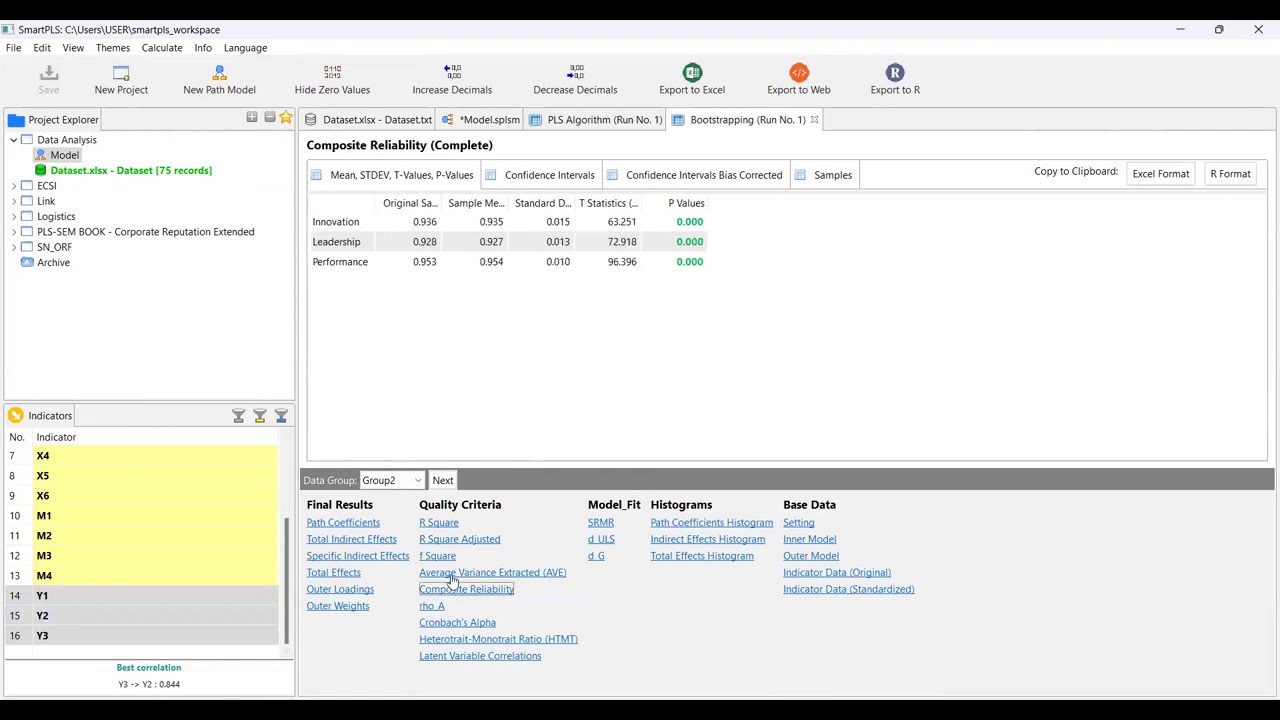
pyautogui.click(449, 626)
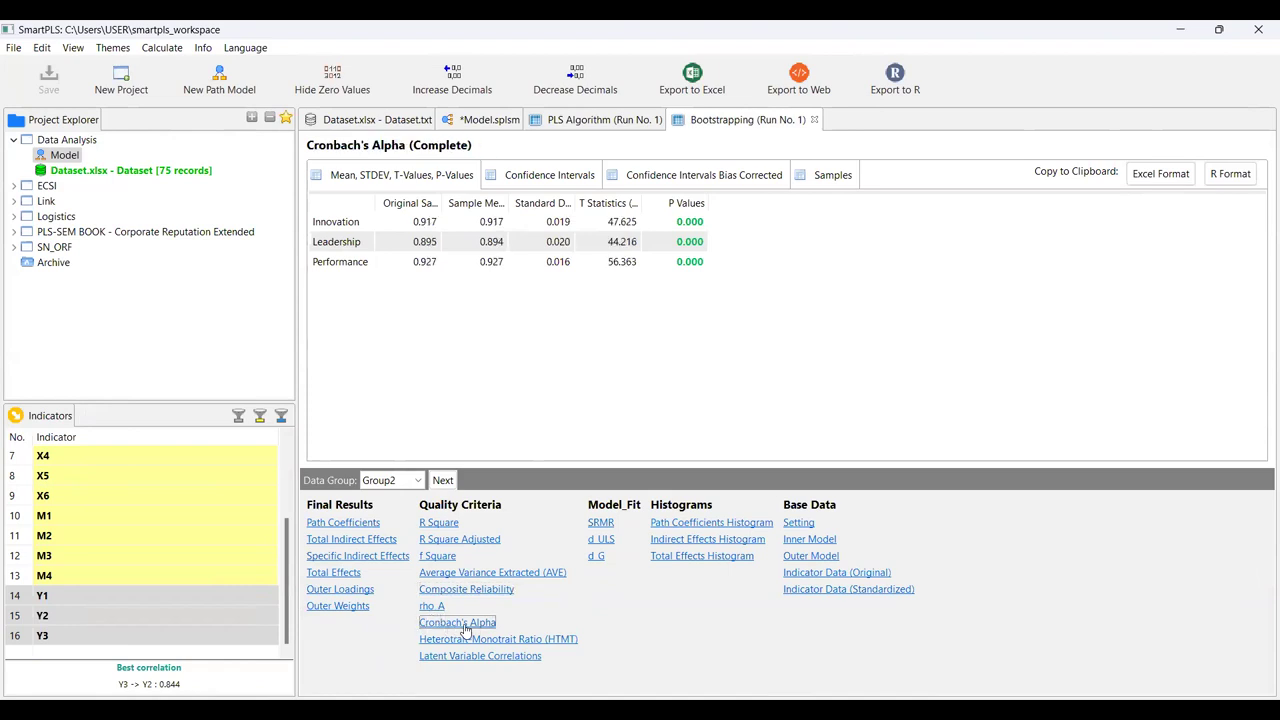
pyautogui.click(460, 643)
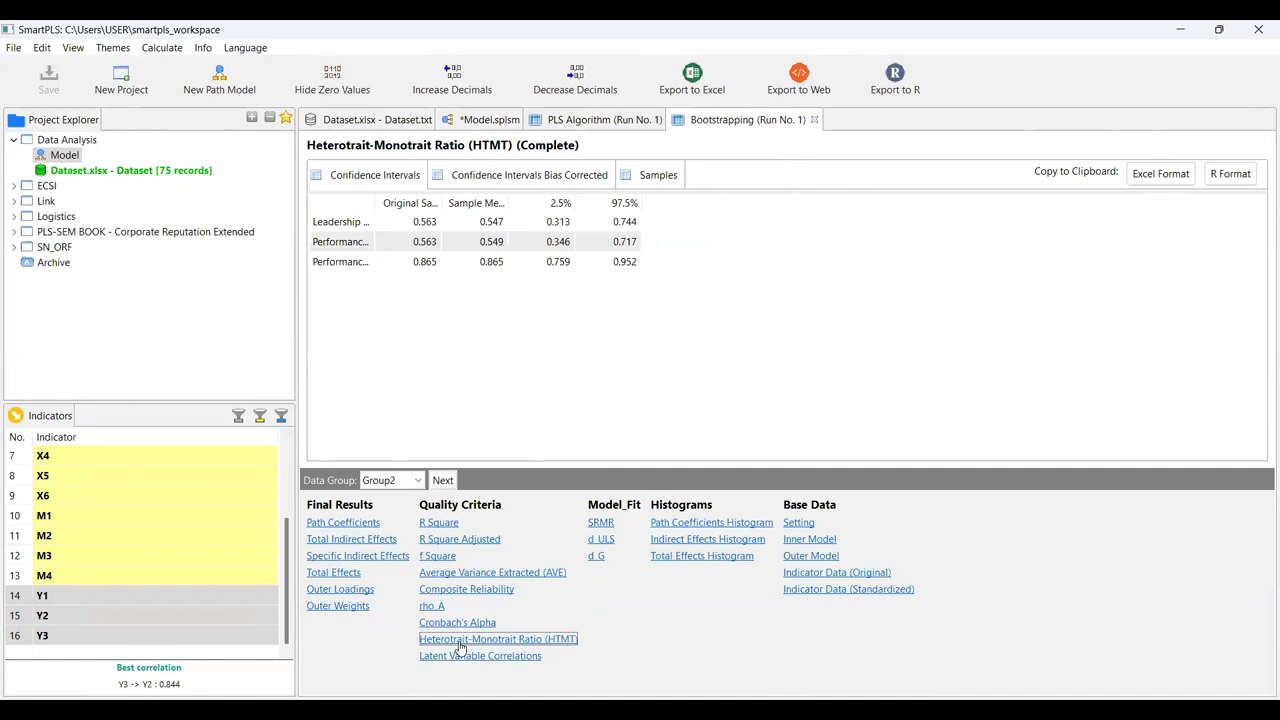
# - Examine the bootstrapped outer loadings, widening the indicator and Original Sample columns and enlarging the table to show all rows
pyautogui.click(357, 591)
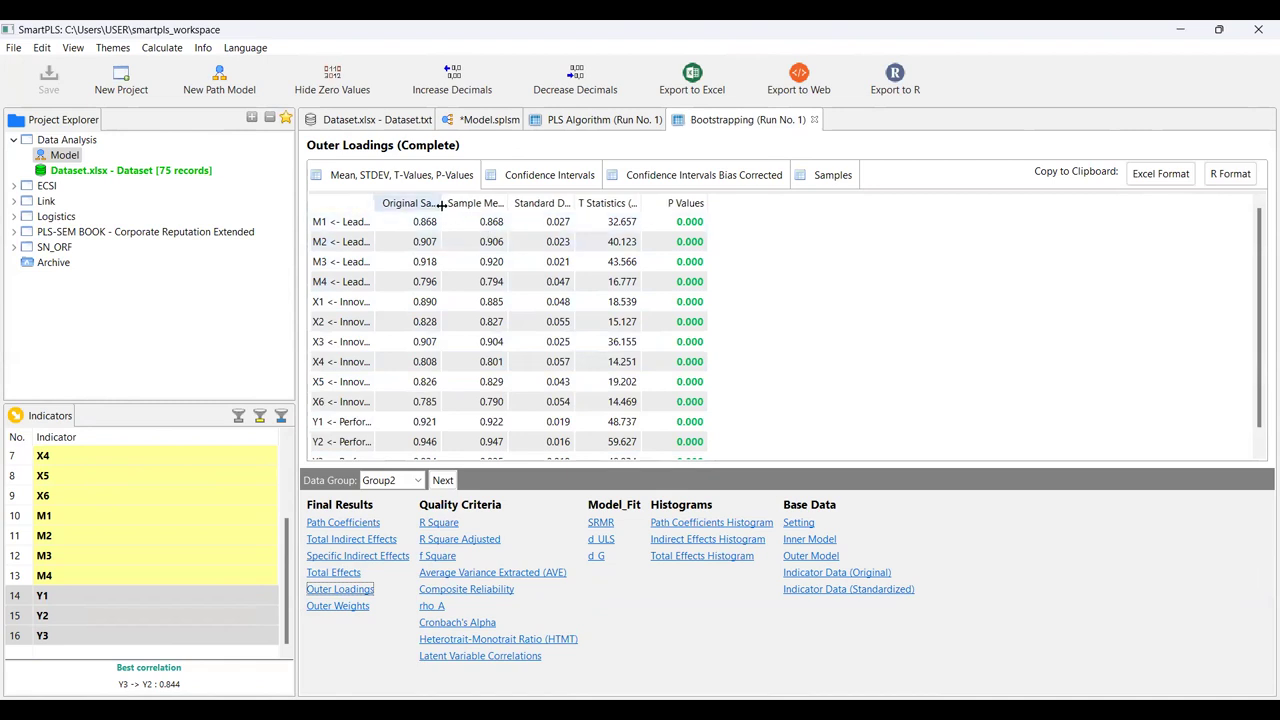
pyautogui.moveTo(444, 208); pyautogui.dragTo(475, 208)
pyautogui.scroll(-1, 433, 287)
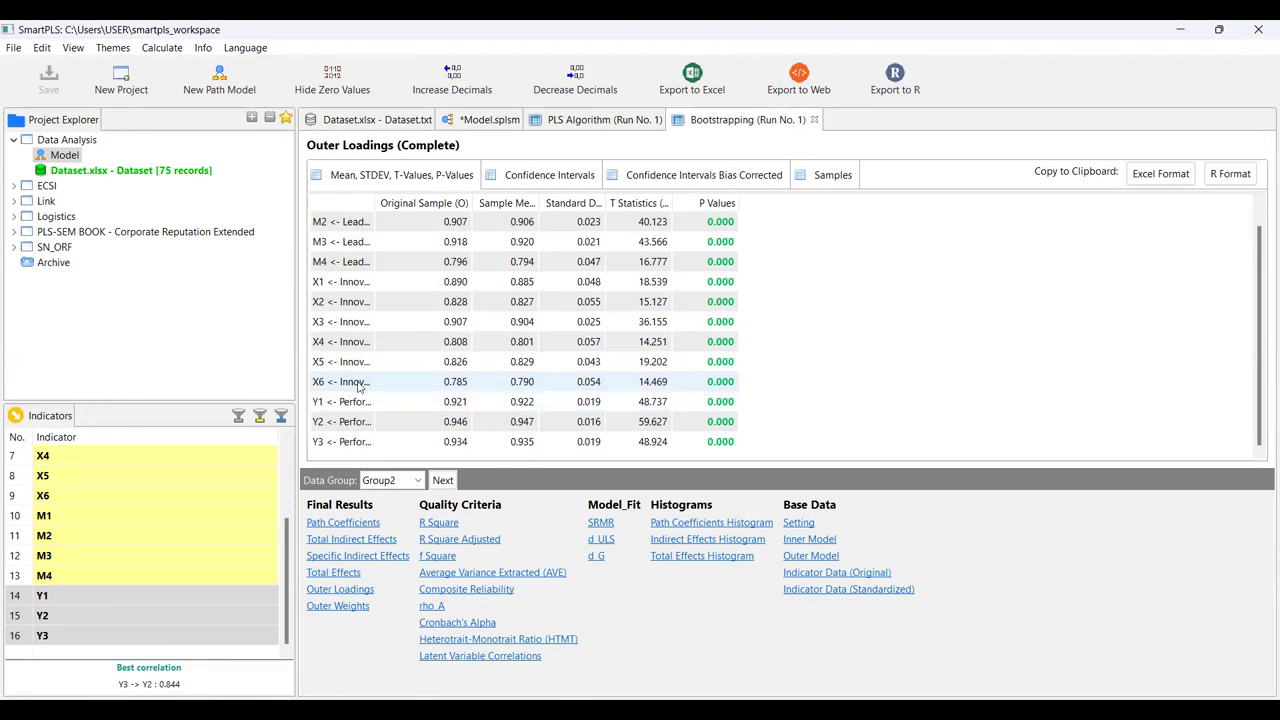
pyautogui.doubleClick(377, 203)
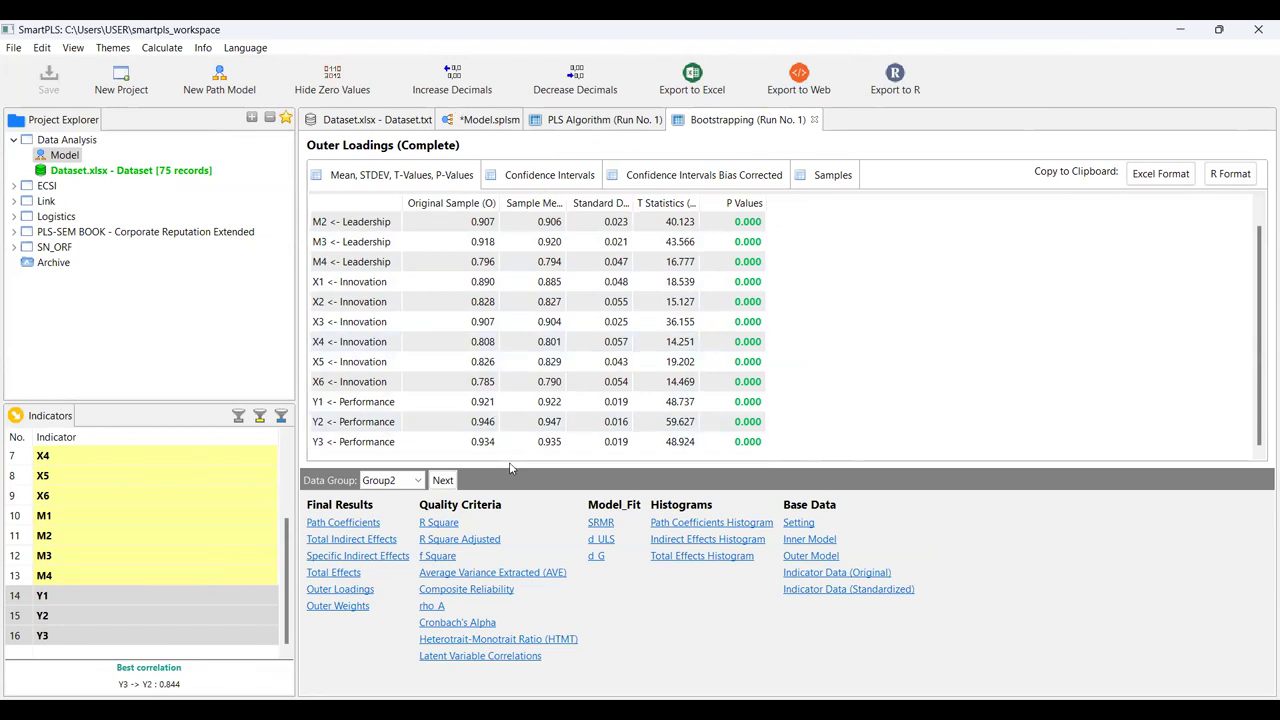
pyautogui.moveTo(506, 470); pyautogui.dragTo(494, 576)
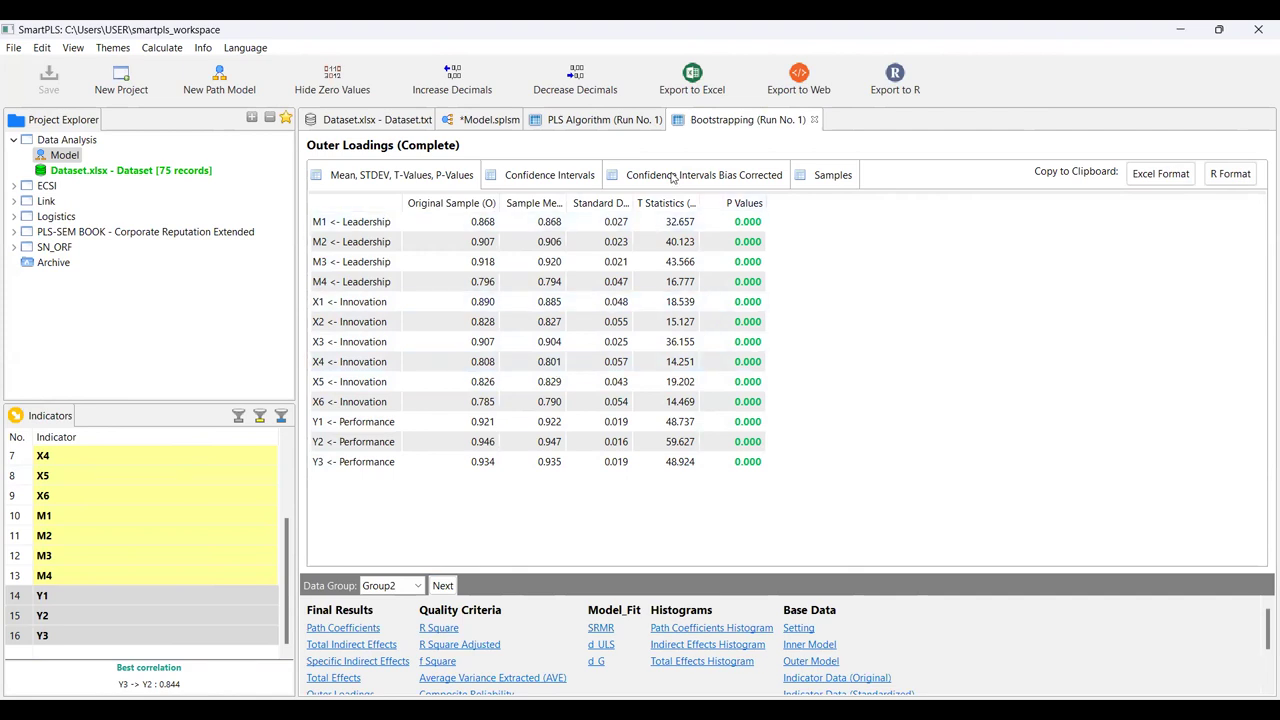
# - Try more and fewer displayed decimals in the outer loadings table, ending with two decimal places
pyautogui.click(451, 82)
pyautogui.click(452, 80)
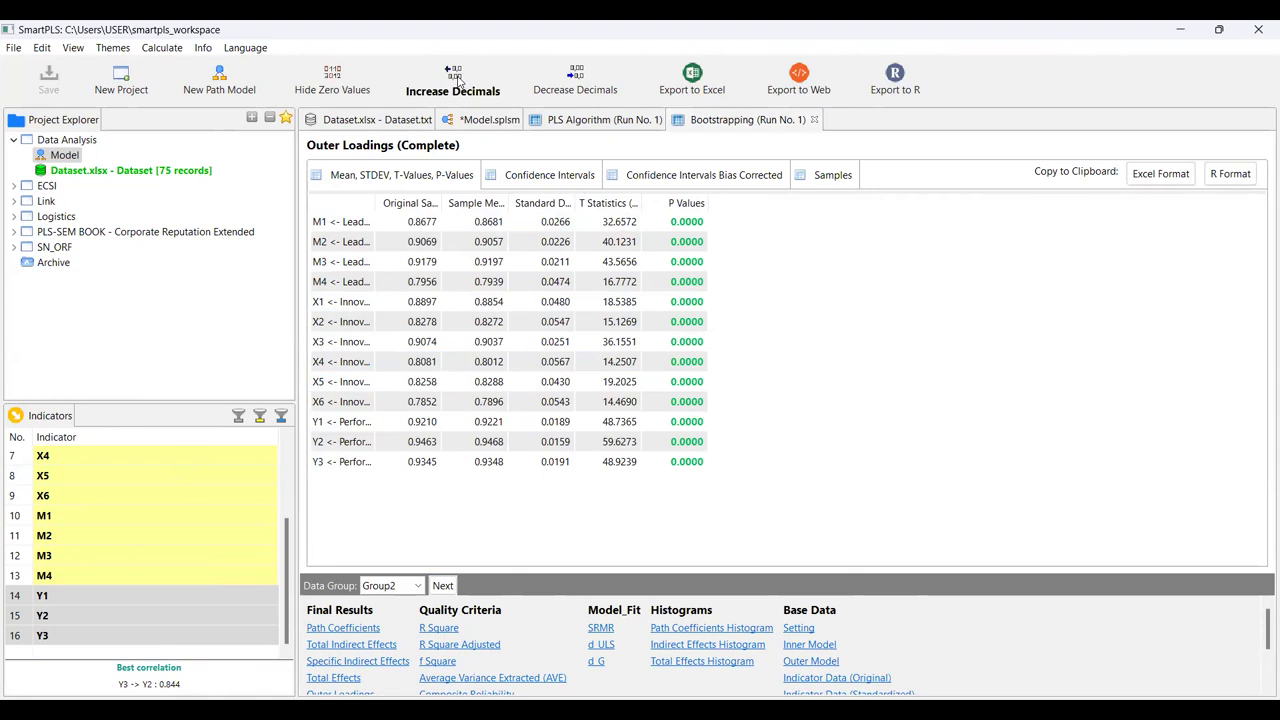
pyautogui.click(578, 85)
pyautogui.click(576, 85)
pyautogui.click(575, 85)
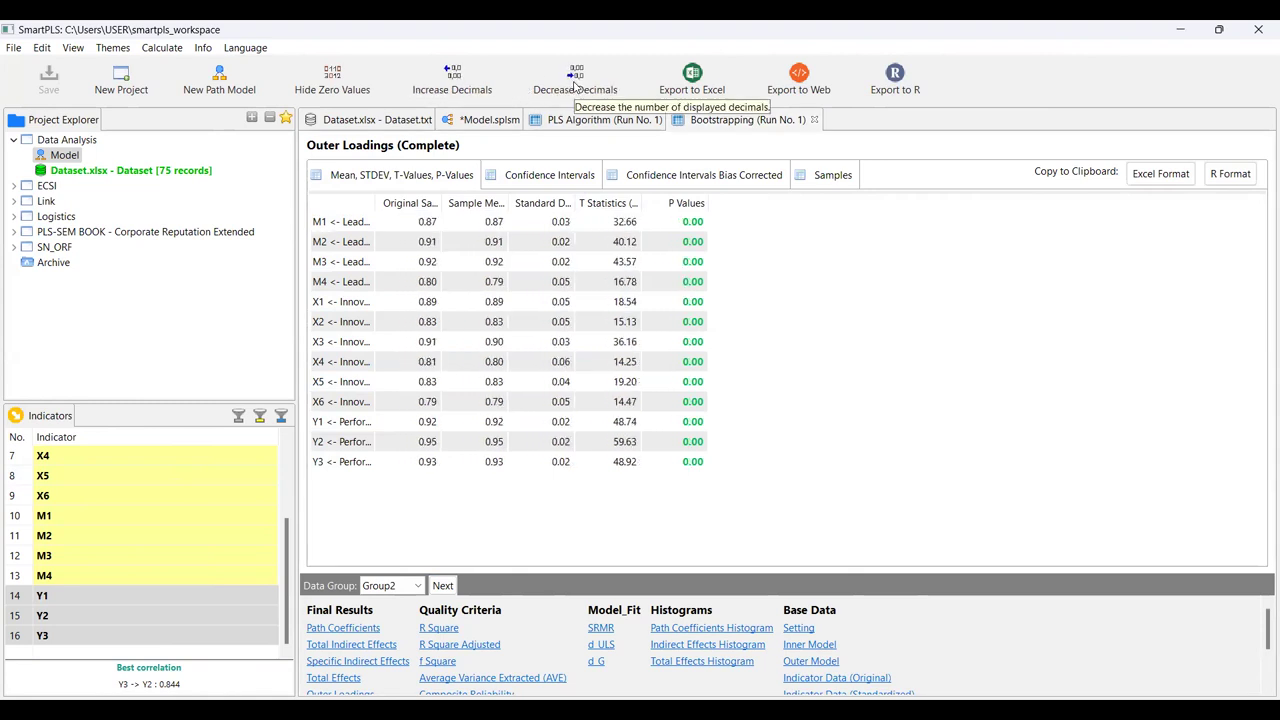
pyautogui.click(575, 85)
pyautogui.click(575, 85)
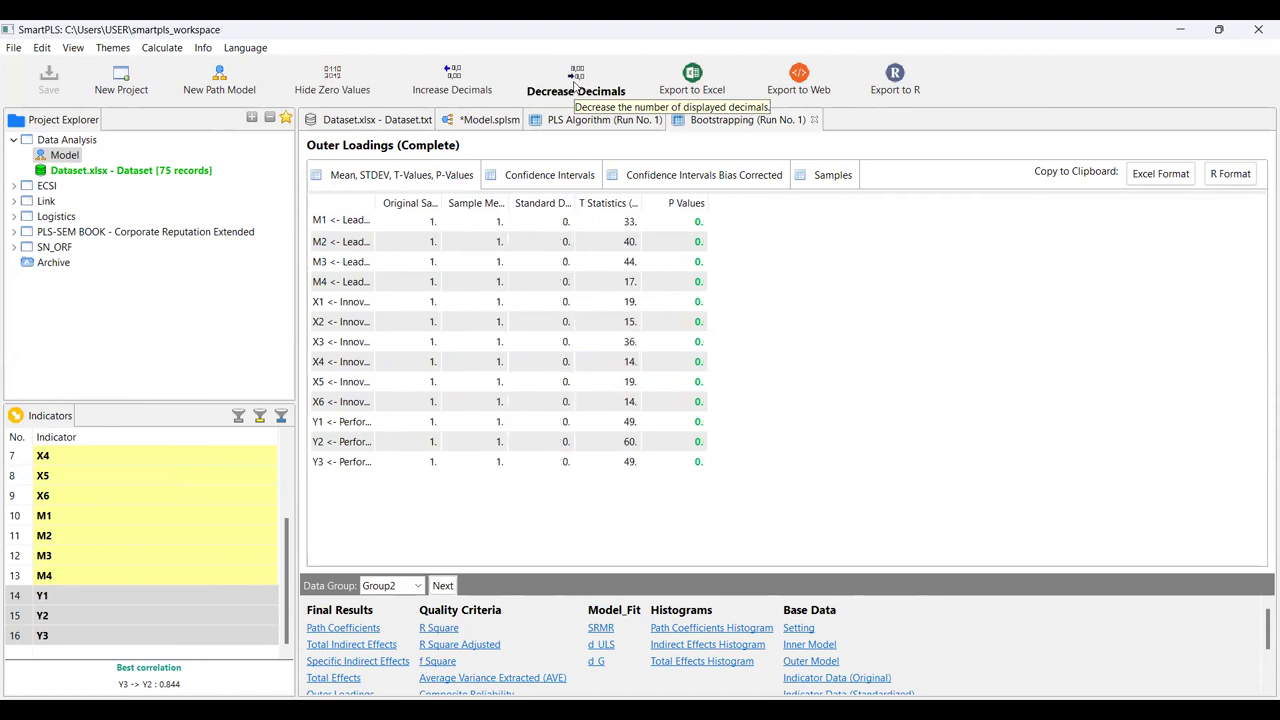
pyautogui.click(454, 82)
pyautogui.click(454, 82)
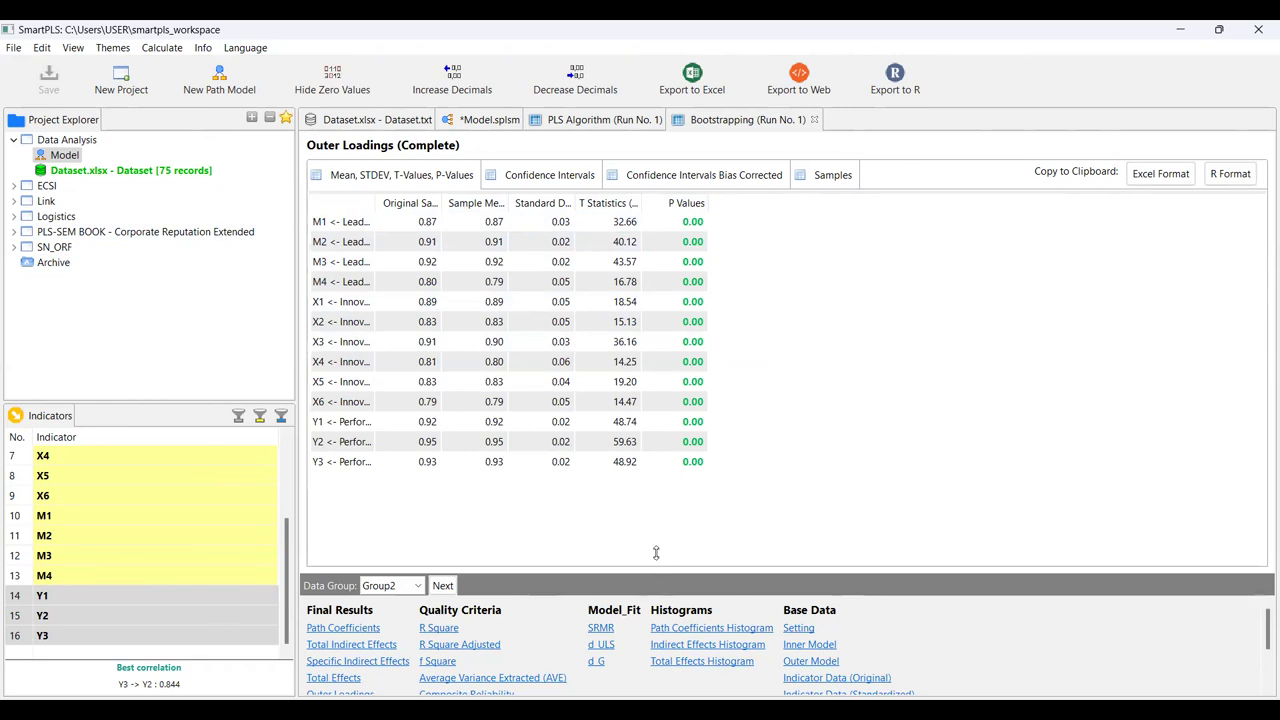
# - Expand the report's list of available results, and enlarge the outer loadings table again to show every row
pyautogui.moveTo(656, 553); pyautogui.dragTo(659, 356)
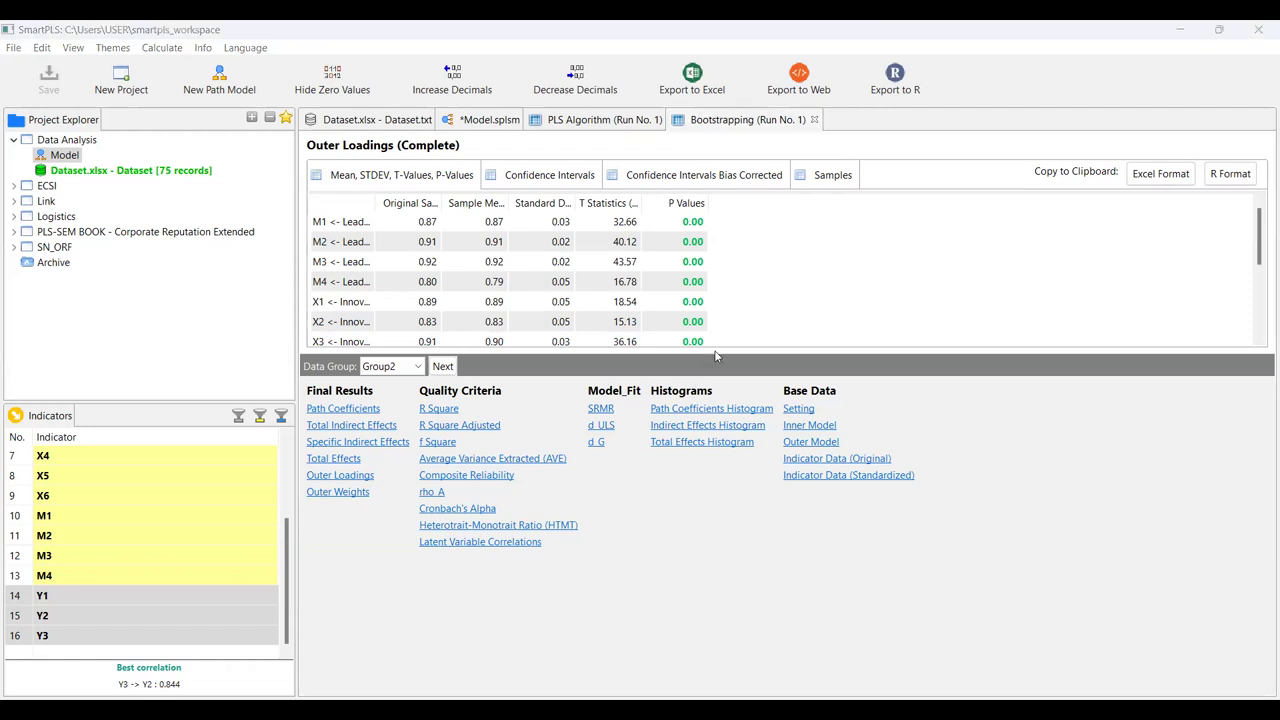
pyautogui.moveTo(713, 355); pyautogui.dragTo(766, 598)
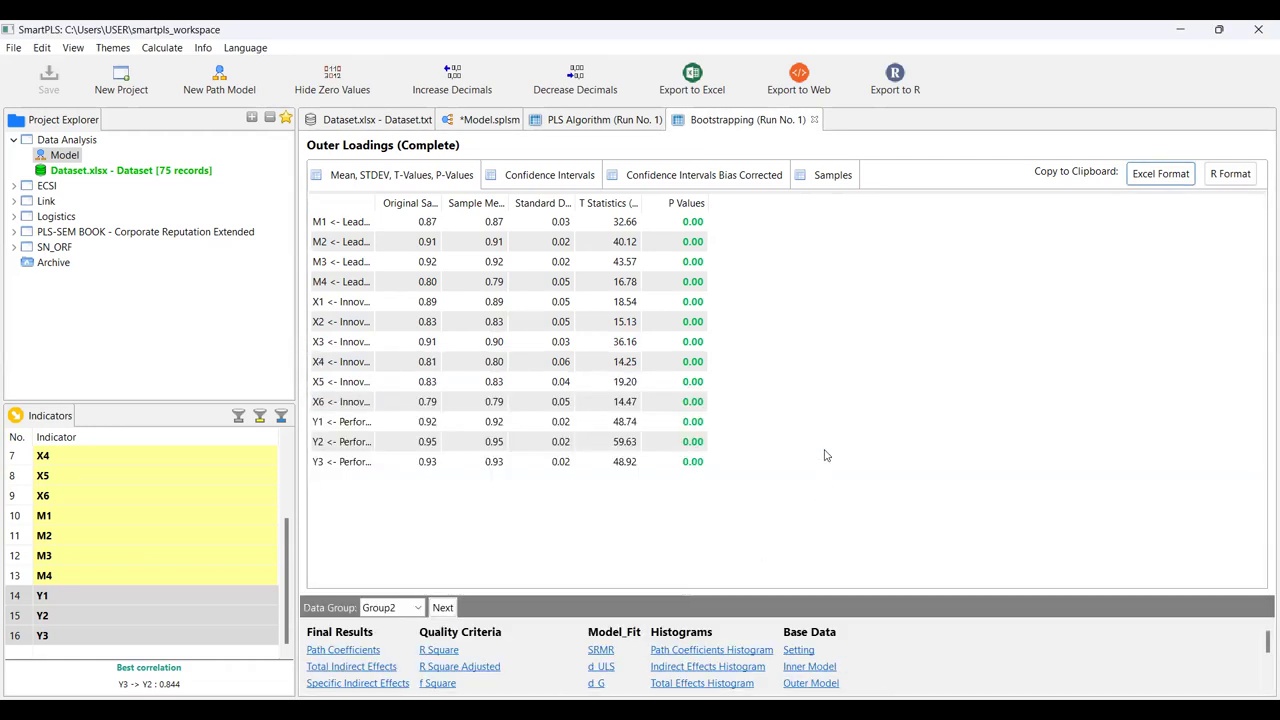